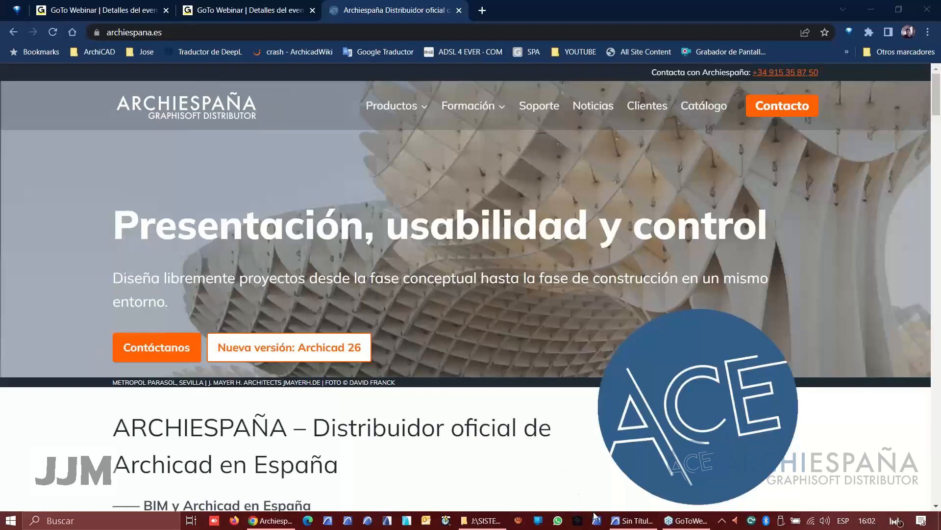
Step: Switch to Archicad and create a new project from the AC26 por Defecto.tpl template
click(627, 525)
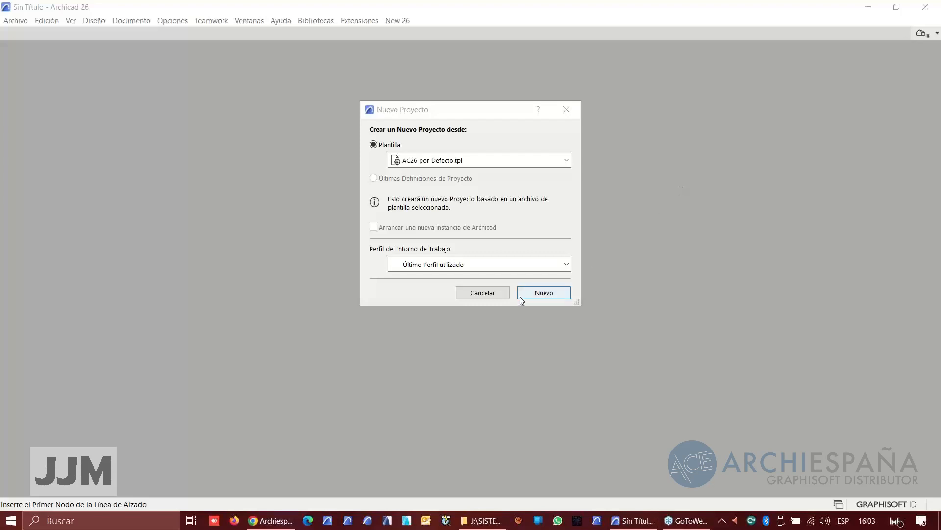
click(540, 294)
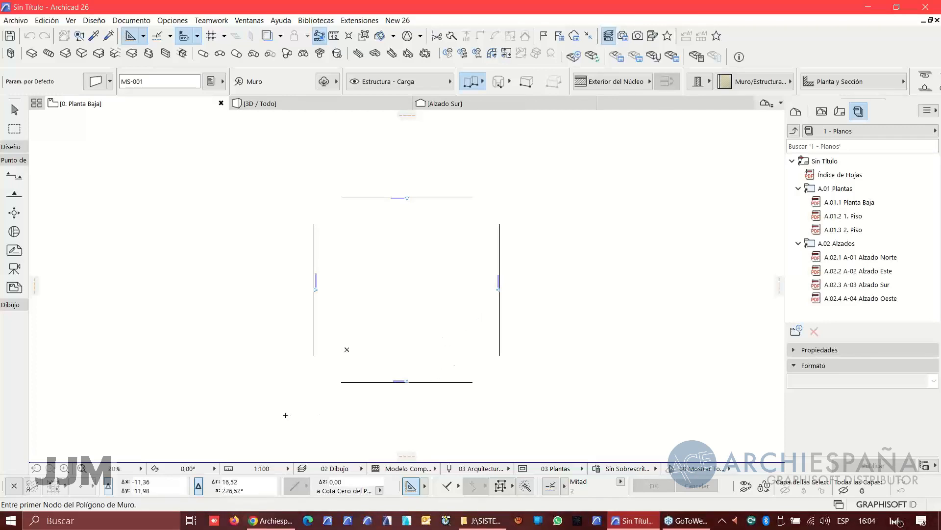
Step: Delete all four elevation markers from the floor plan together with their viewpoints, and expand the Diseño tools
shift+drag(286, 415, 556, 185)
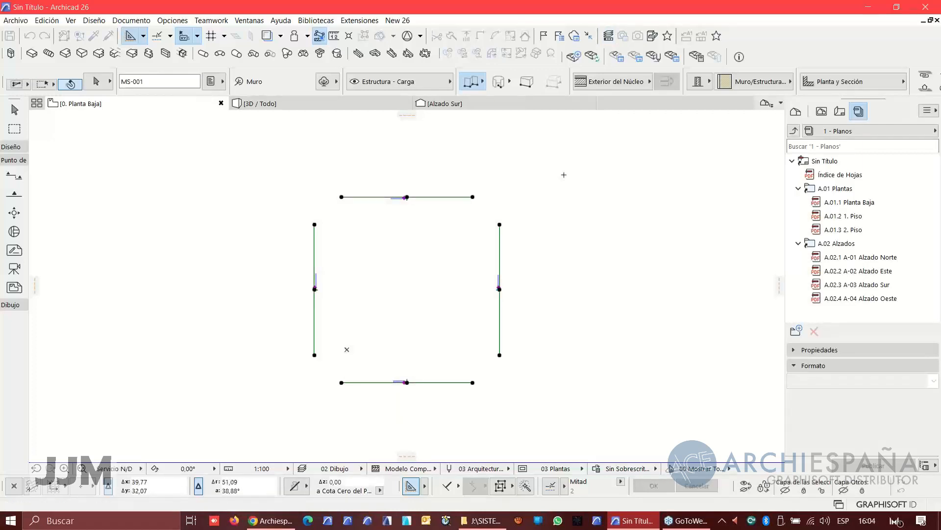
key(Delete)
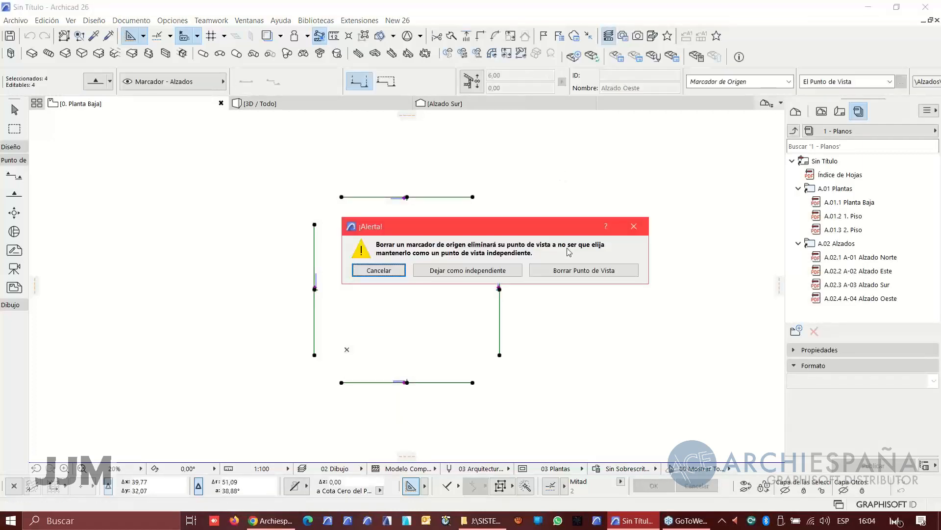
click(569, 270)
click(563, 312)
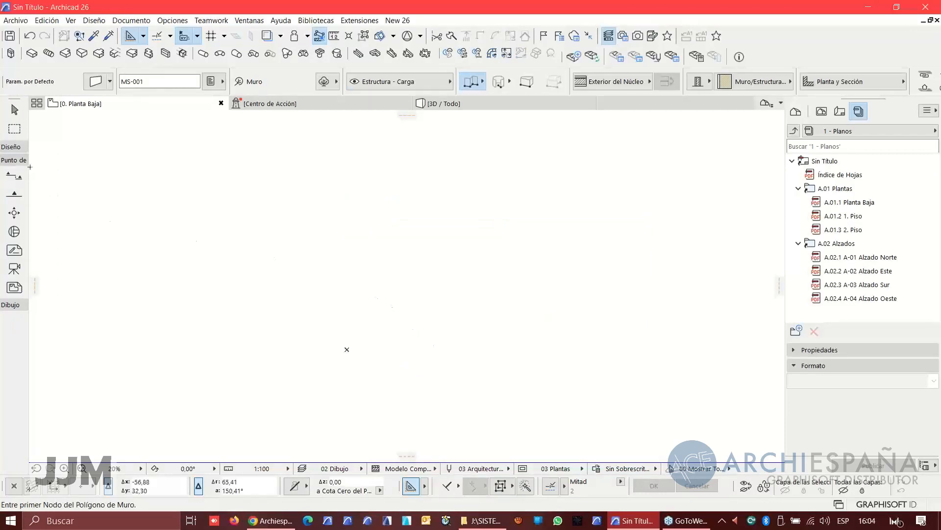
click(11, 147)
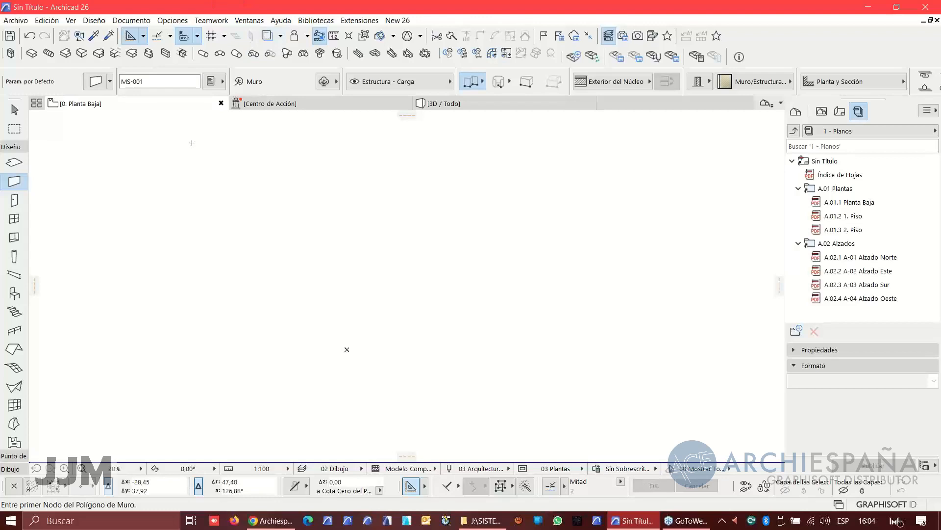
Step: Start importing a mesh from external data and load the text file Terreno webinar.txt
click(15, 22)
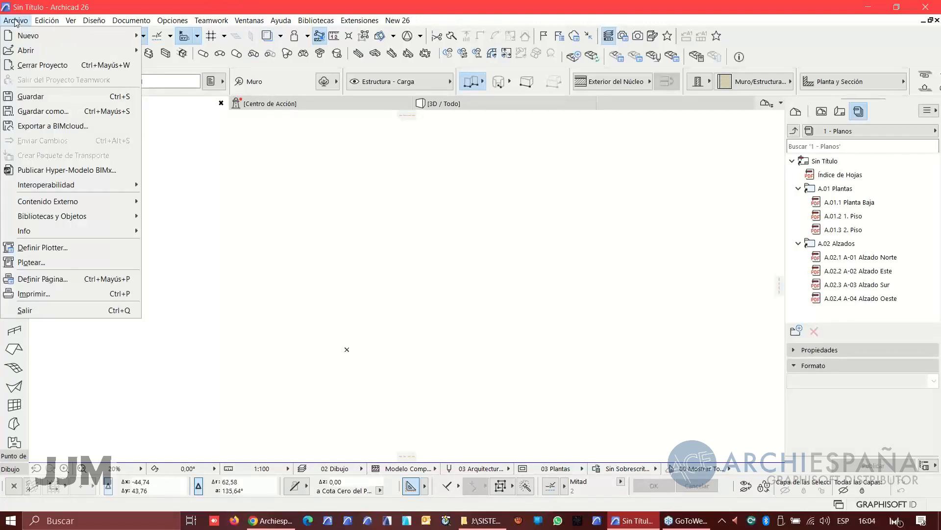
mouse_move(86, 183)
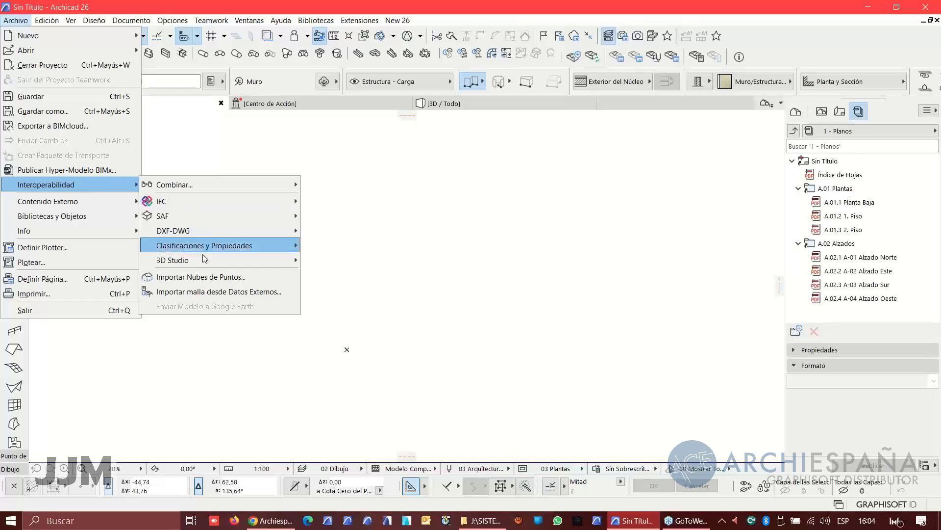
click(198, 292)
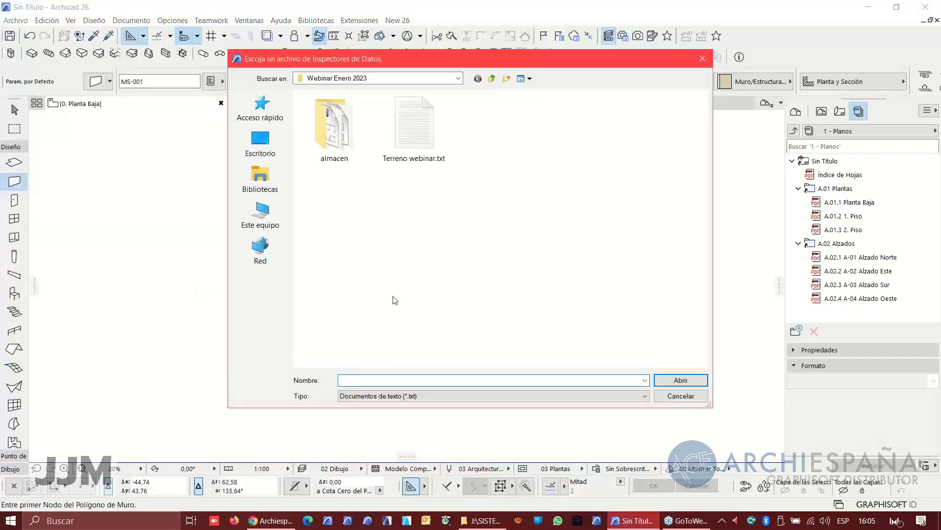
click(393, 397)
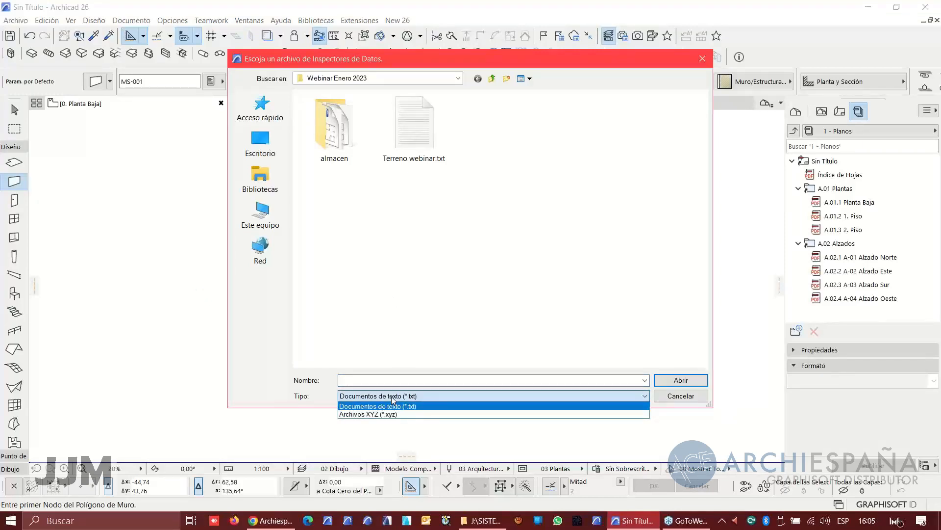
click(424, 127)
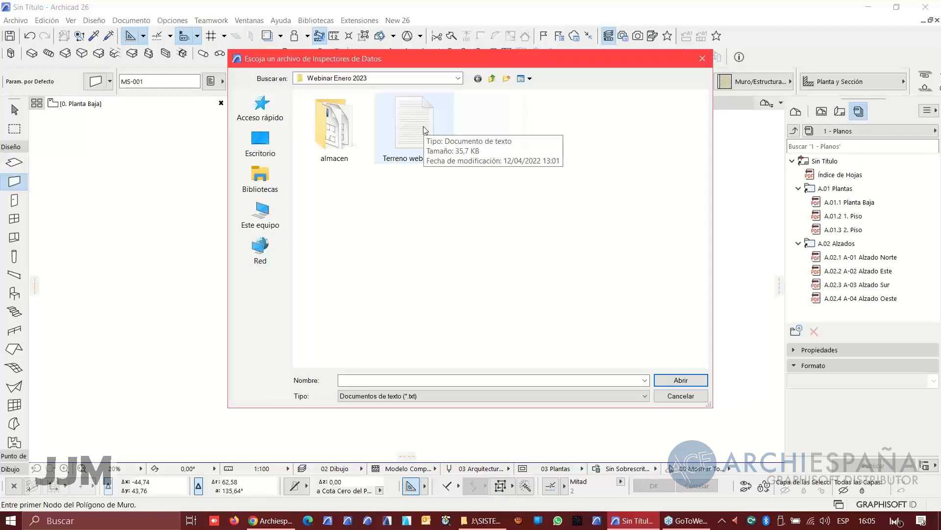
click(425, 128)
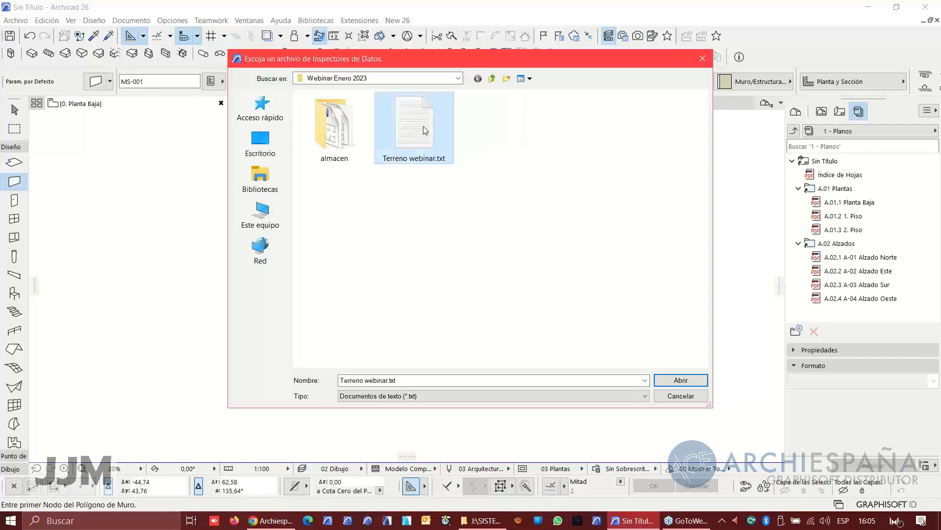
click(671, 384)
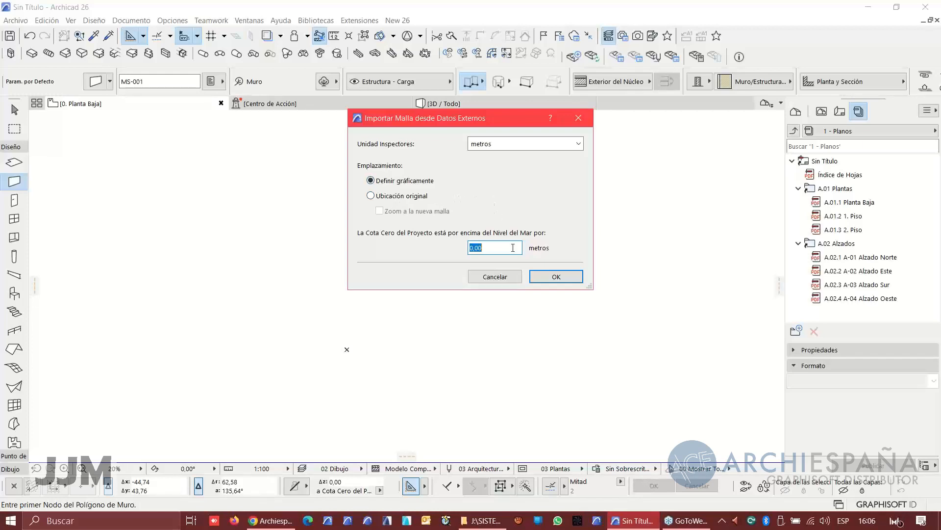
Step: Import the mesh in metres with graphic placement and 0.00 sea-level offset, placing its bounding box's lower-left corner on the project origin
click(556, 276)
scroll(355, 330, down, 4)
middle_drag(355, 330, 357, 332)
scroll(304, 357, down, 2)
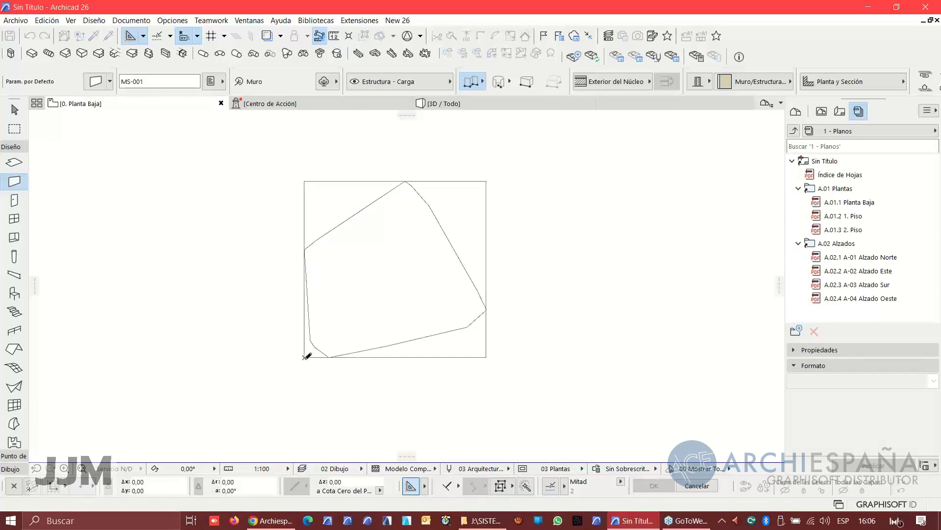
click(305, 357)
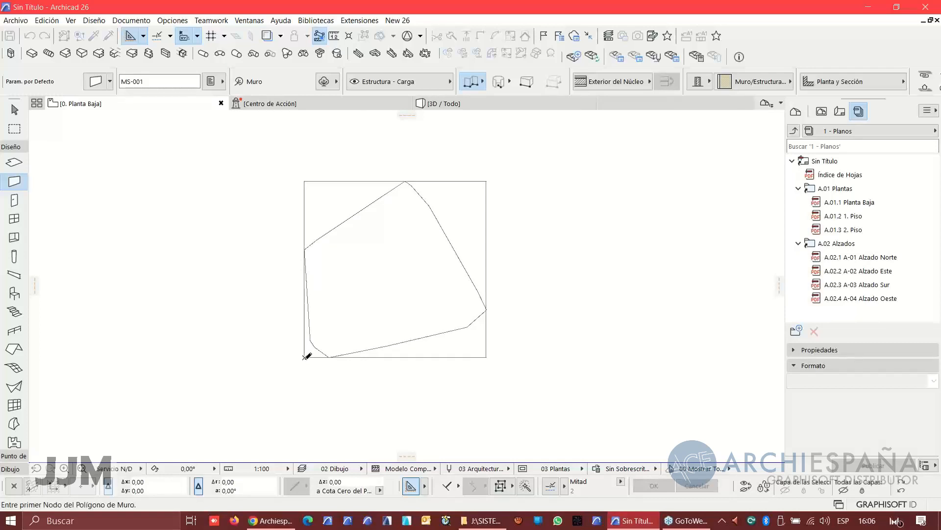
Step: Close the Centro de Acción and examine the imported terrain mesh and its survey points in 3D
scroll(362, 346, up, 2)
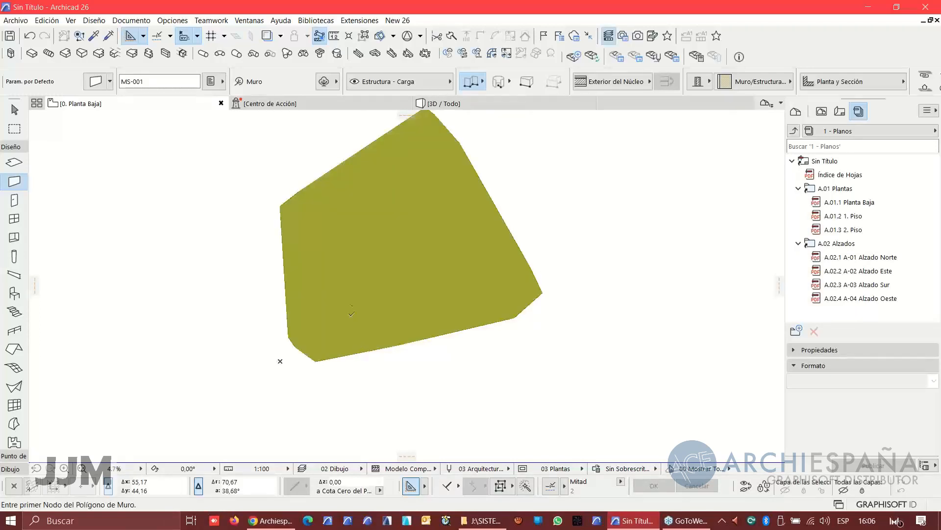
click(405, 103)
click(368, 103)
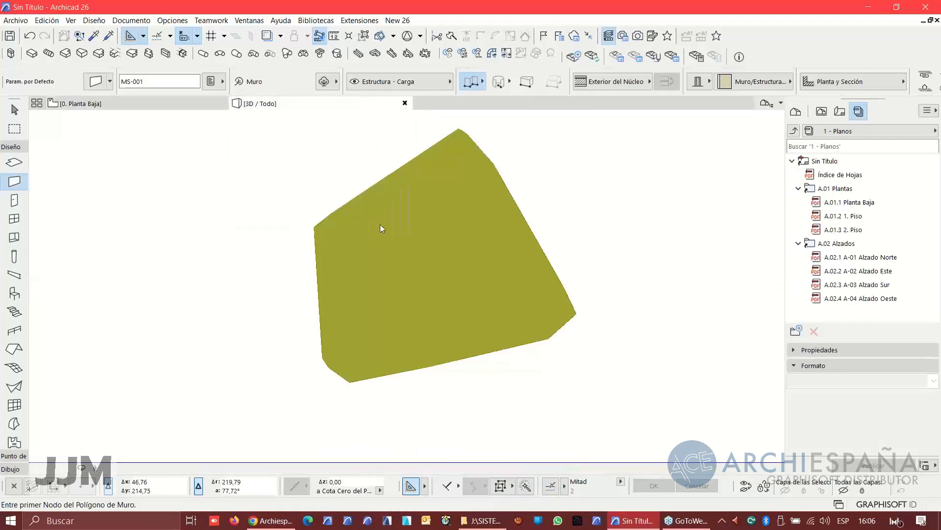
scroll(452, 257, down, 7)
middle_drag(479, 264, 384, 343)
scroll(368, 343, down, 3)
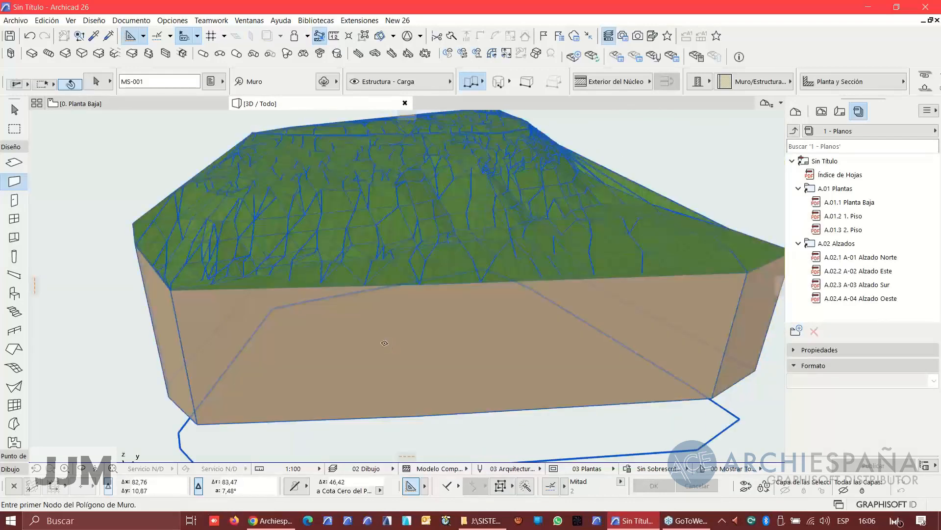
shift+middle_drag(385, 343, 492, 305)
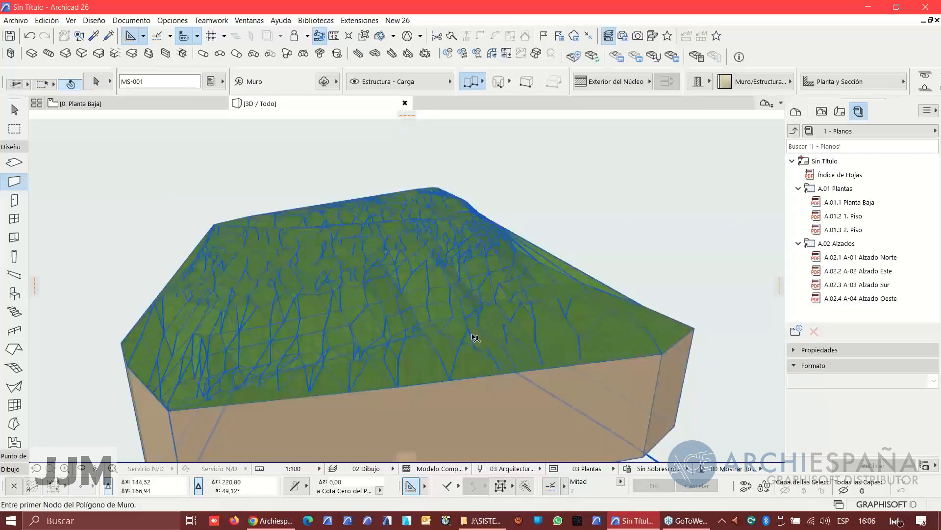
shift+click(463, 365)
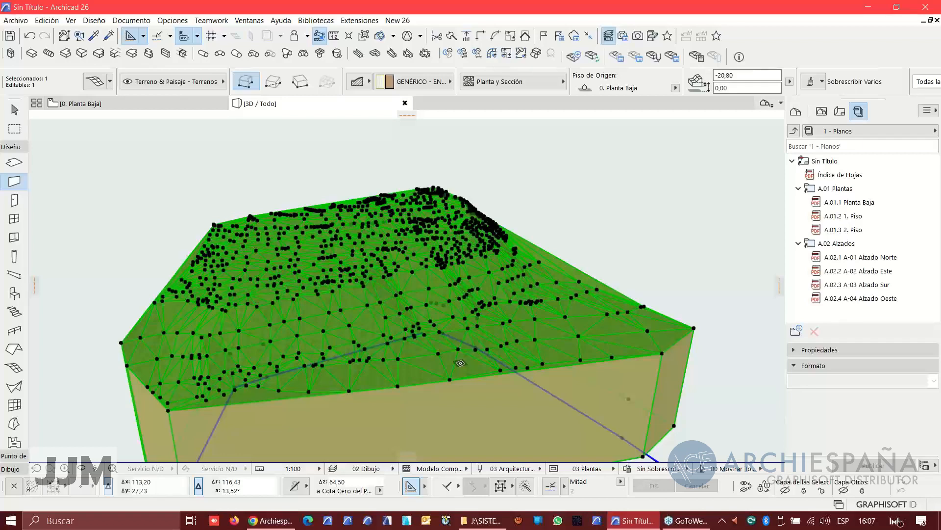
shift+middle_drag(476, 356, 526, 314)
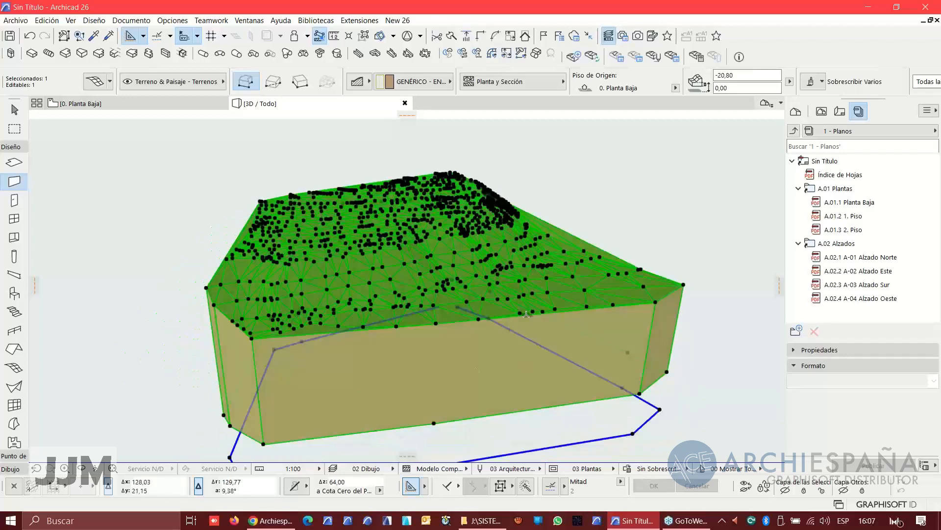
Step: Return to the Planta Baja floor plan and select the terrain mesh there
click(143, 105)
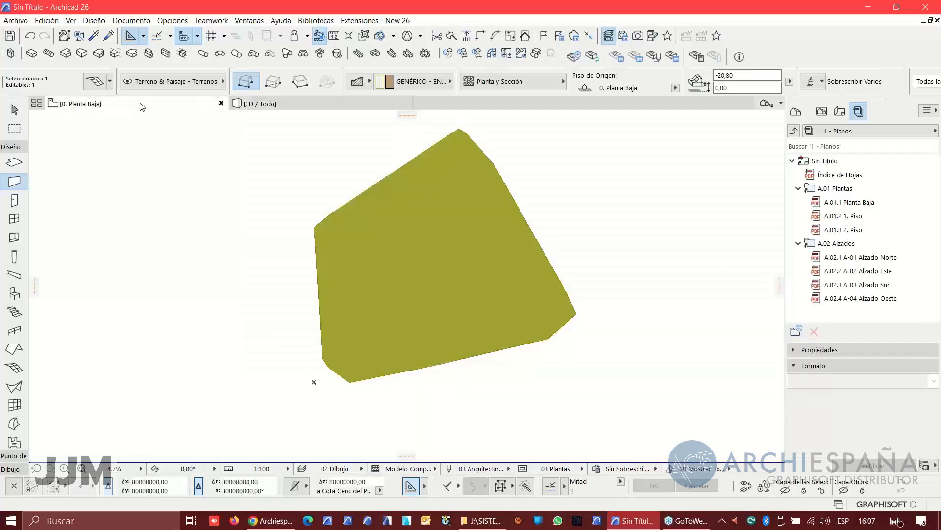
key(Escape)
scroll(434, 296, up, 4)
scroll(434, 296, down, 5)
scroll(517, 330, up, 3)
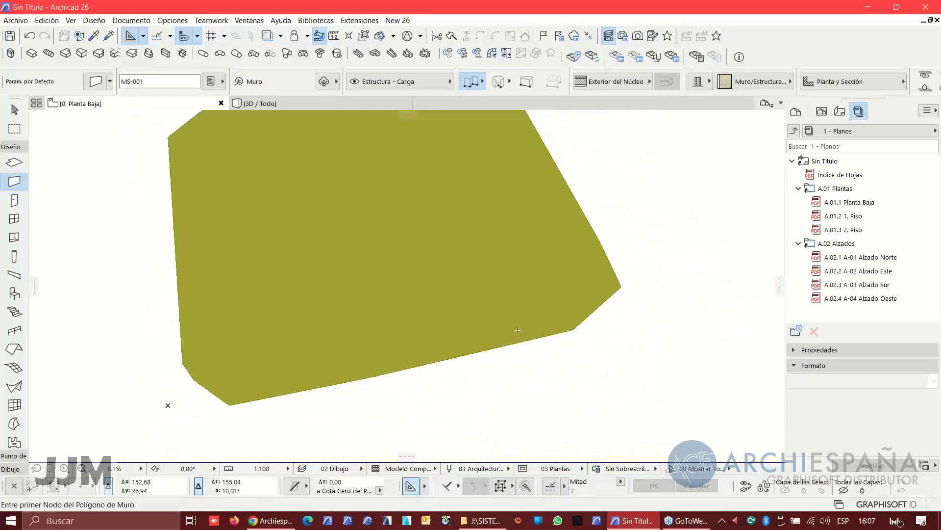
shift+click(517, 330)
middle_drag(442, 266, 451, 322)
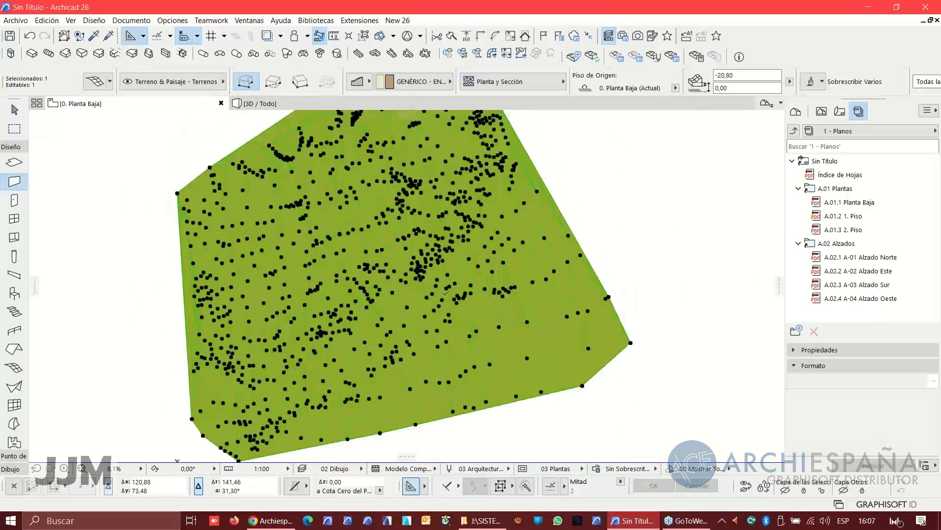
Step: In the selected mesh's settings, set the mesh height to -44 and its base offset from the home story to -64
click(106, 85)
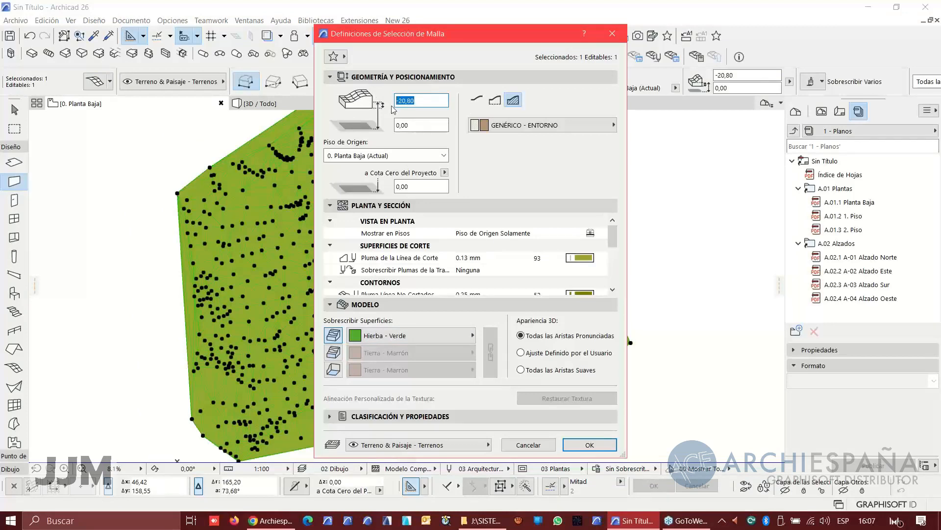
text(--4)
key(Tab)
text(-)
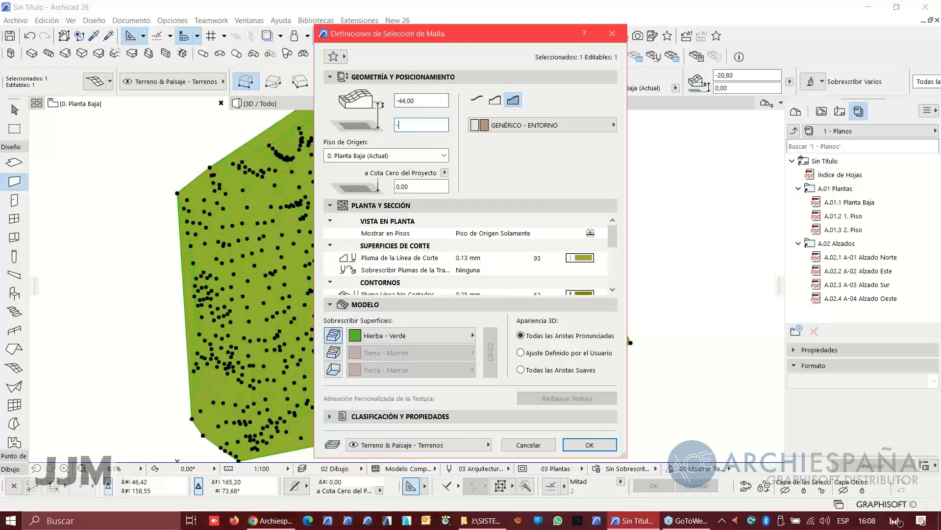
text(64)
key(Tab)
key(shift+Tab)
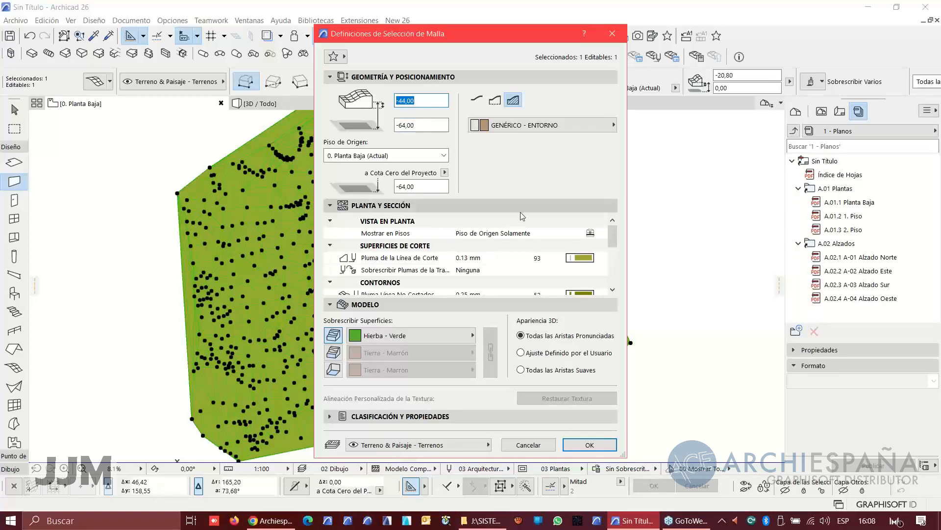
Step: Keep the mesh shown on Piso de Origen Solamente and set its uncut line pen to black pen 1
click(601, 233)
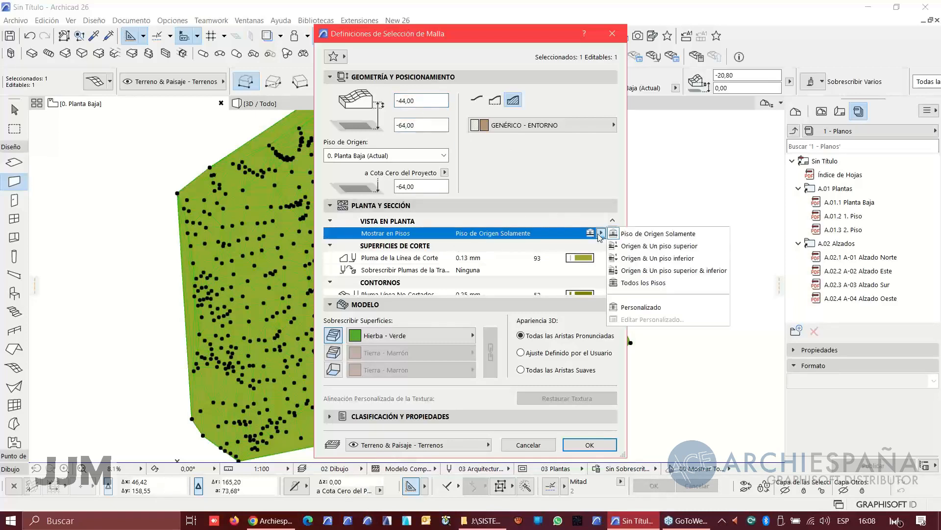
click(628, 235)
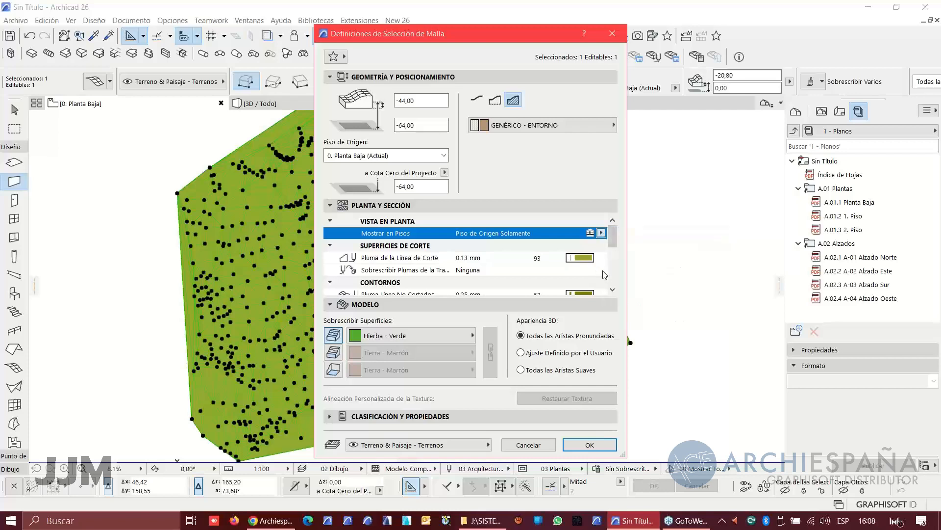
click(613, 290)
click(613, 290)
click(613, 289)
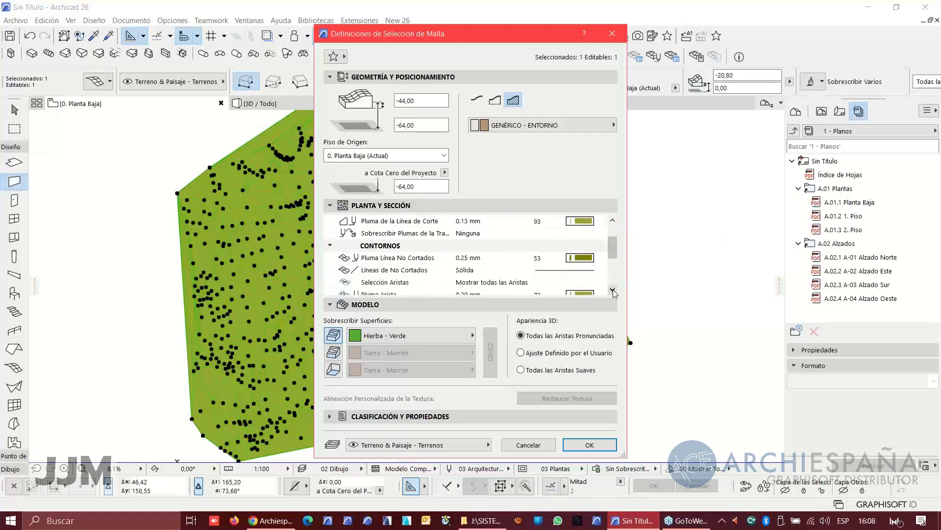
click(602, 257)
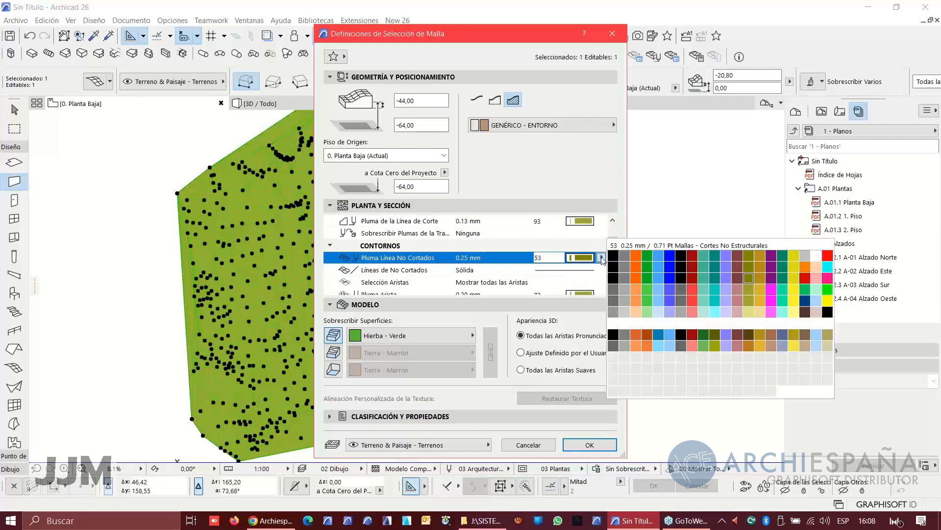
click(610, 265)
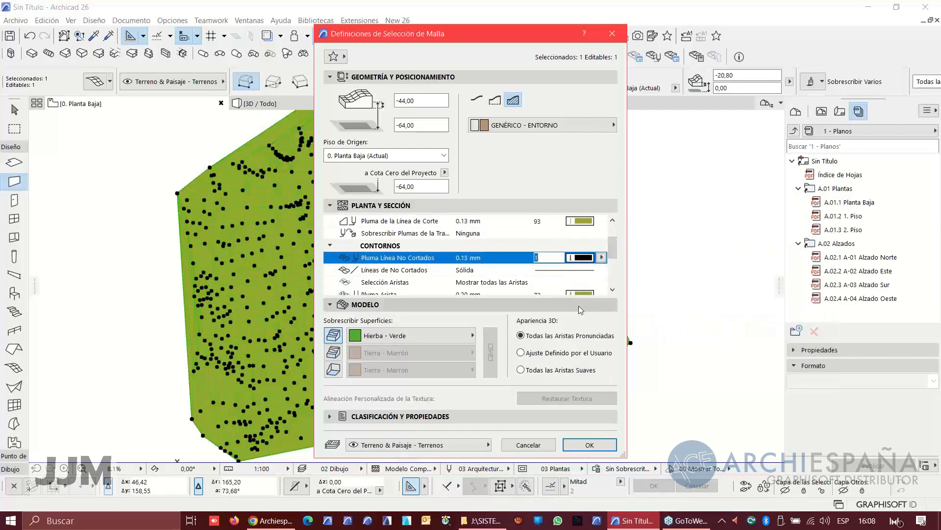
Step: Set the mesh's contour edge selection to Aristas definidas por el Usuario
click(532, 283)
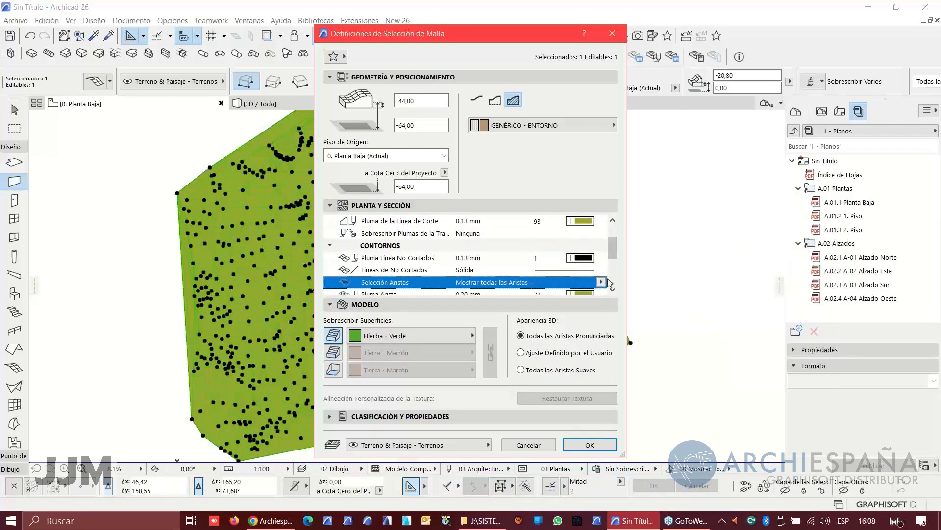
click(601, 281)
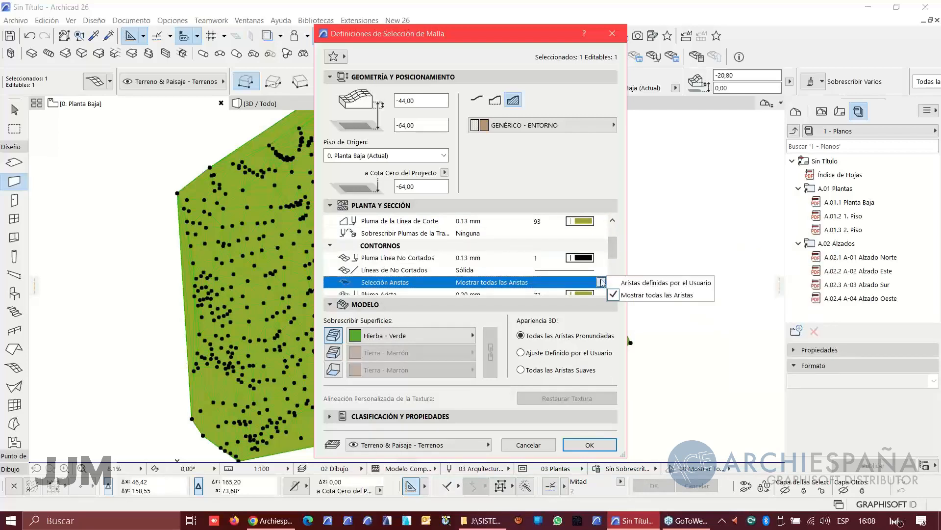
click(637, 284)
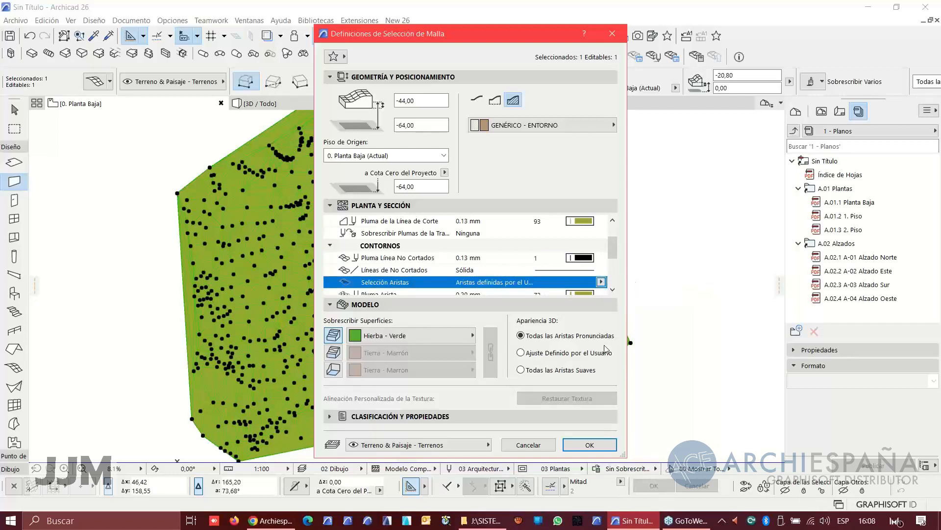
Step: Set the mesh's 3D appearance to Todas las Aristas Suaves and apply the mesh settings
click(560, 371)
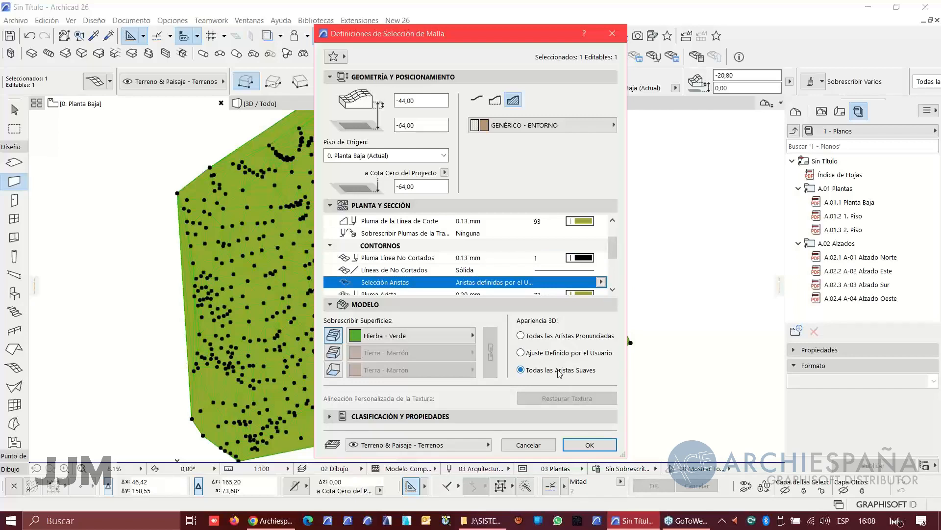
click(589, 445)
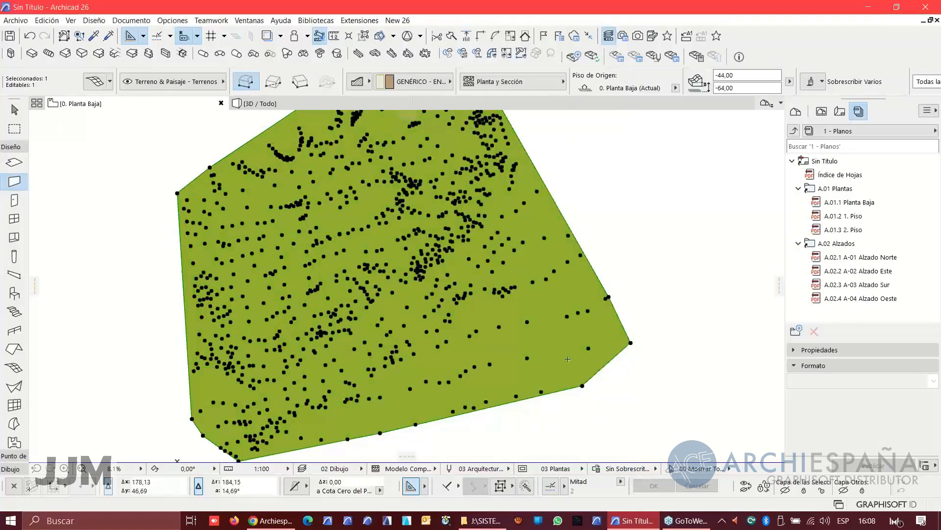
scroll(632, 251, down, 1)
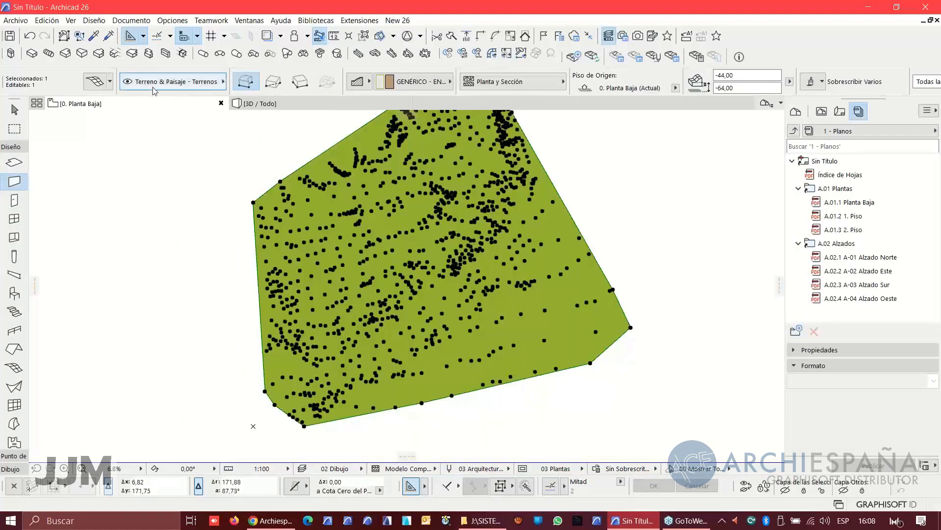
Step: Change the selected mesh's cover fill (Trama Envolvente) to Fondo and apply it in the floor plan
click(96, 82)
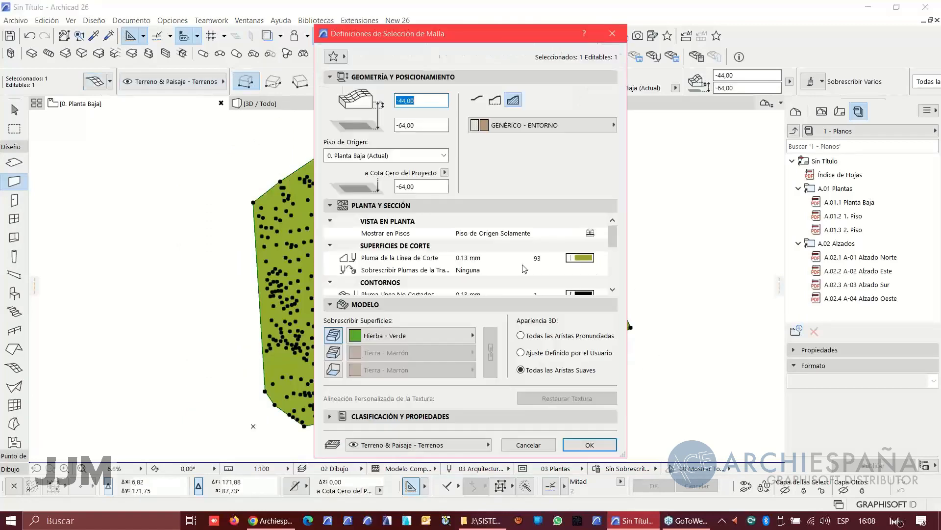
click(612, 289)
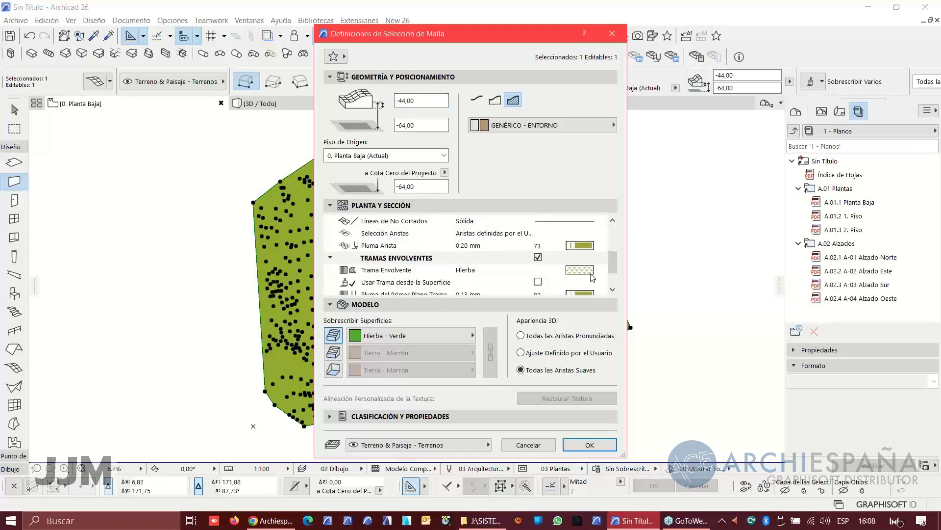
click(593, 269)
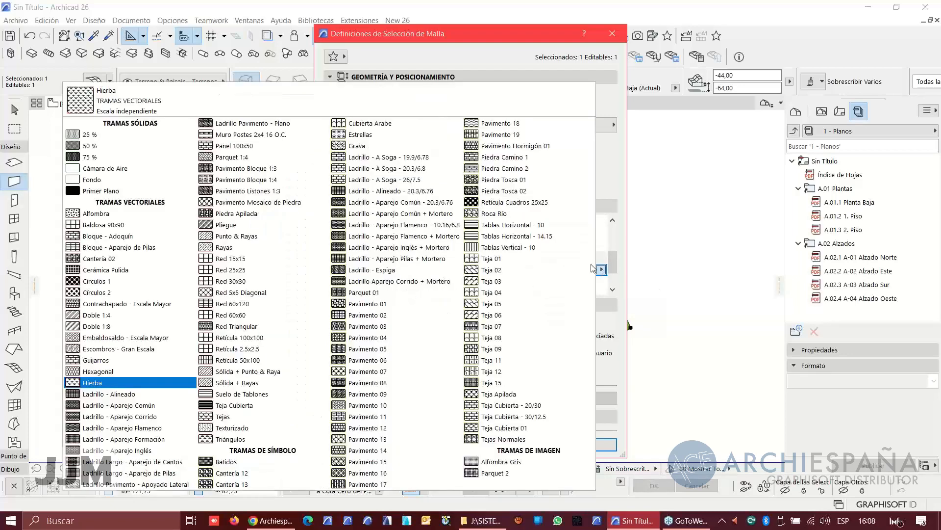
click(91, 179)
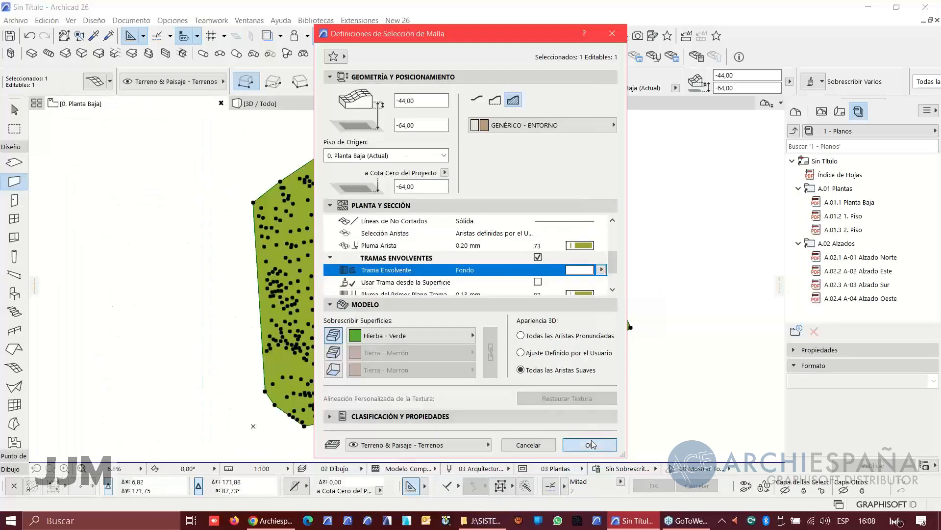
click(592, 444)
key(Escape)
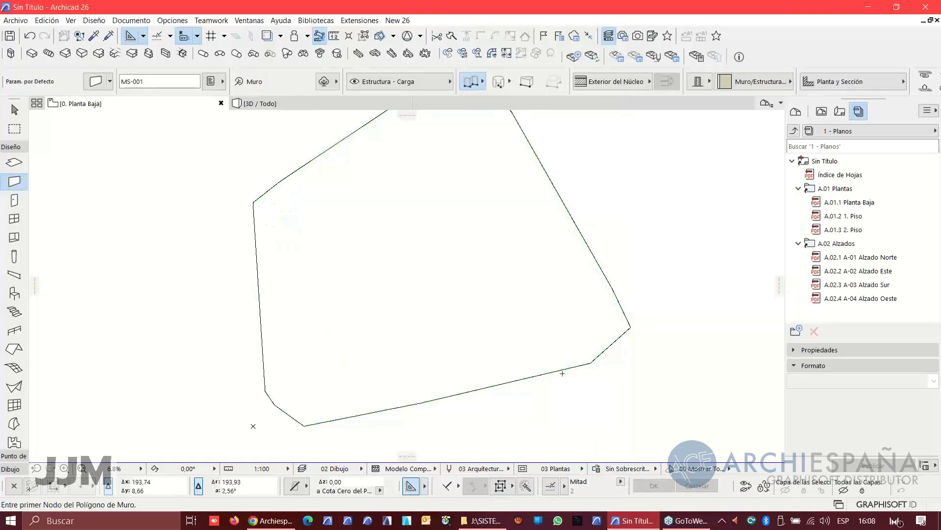
shift+click(497, 328)
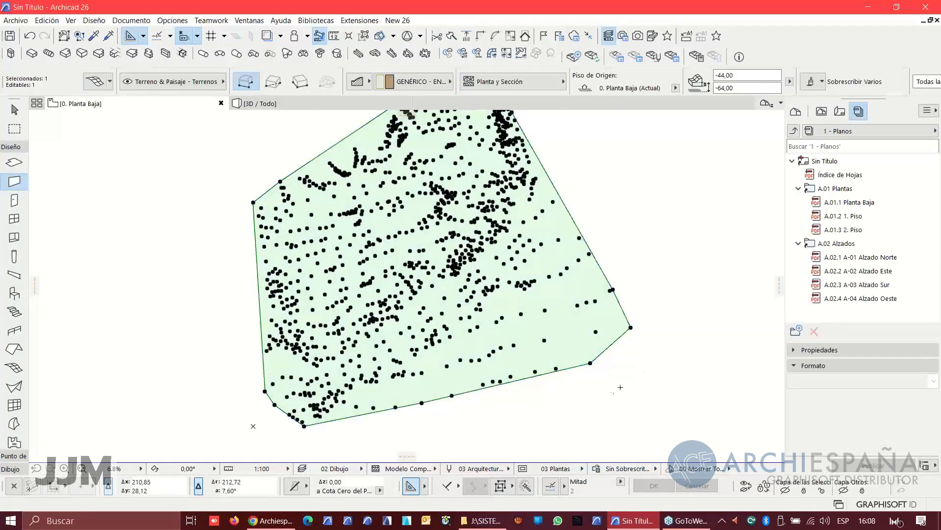
key(Escape)
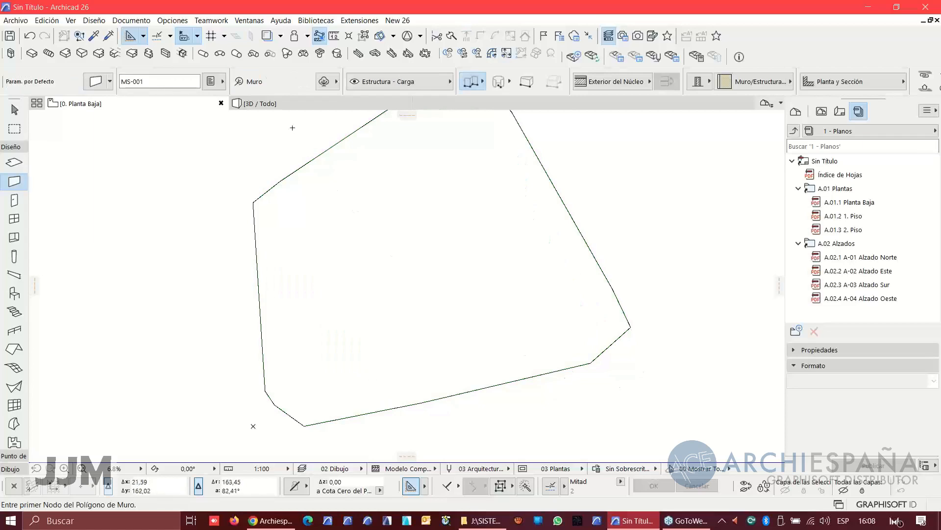
Step: Examine the terrain mesh in the 3D view from several angles, checking its surface smoothness, side walls and survey points
click(278, 104)
shift+middle_drag(441, 221, 644, 201)
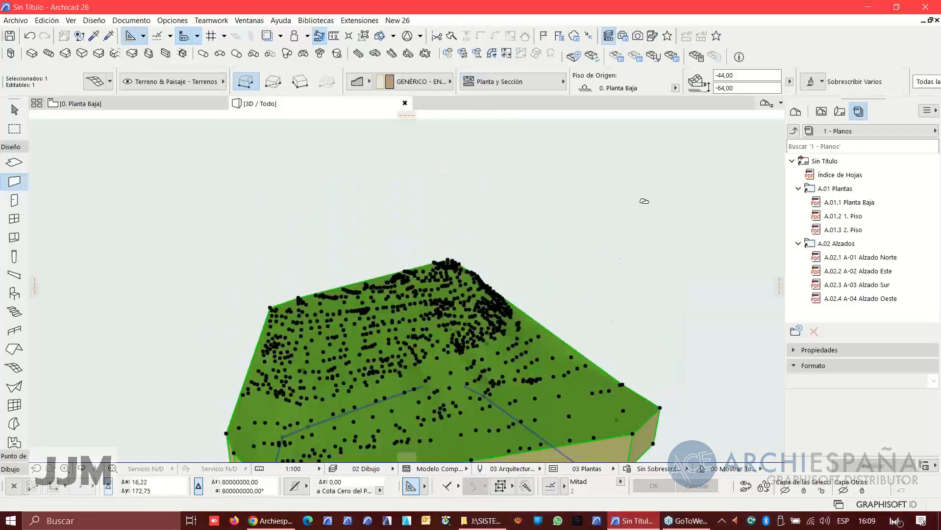
key(Escape)
scroll(532, 378, down, 1)
middle_drag(523, 381, 517, 292)
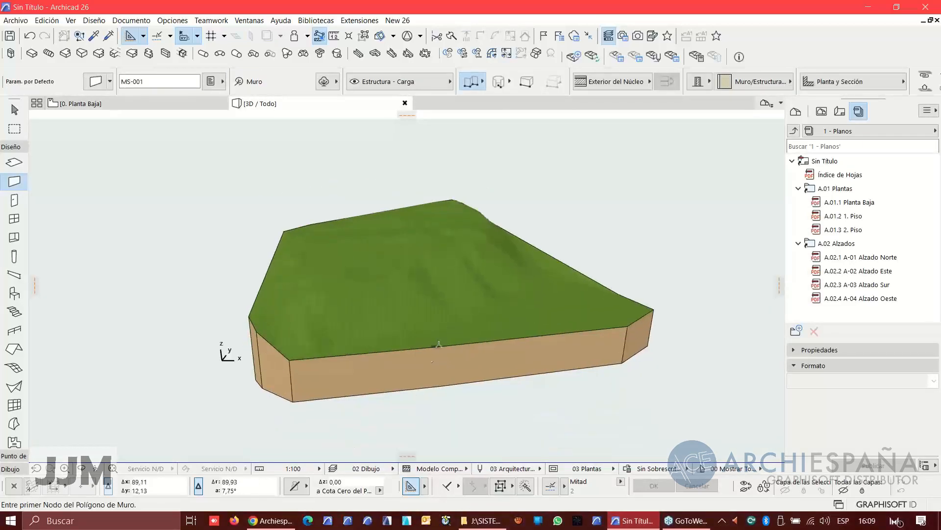
shift+middle_drag(439, 344, 434, 322)
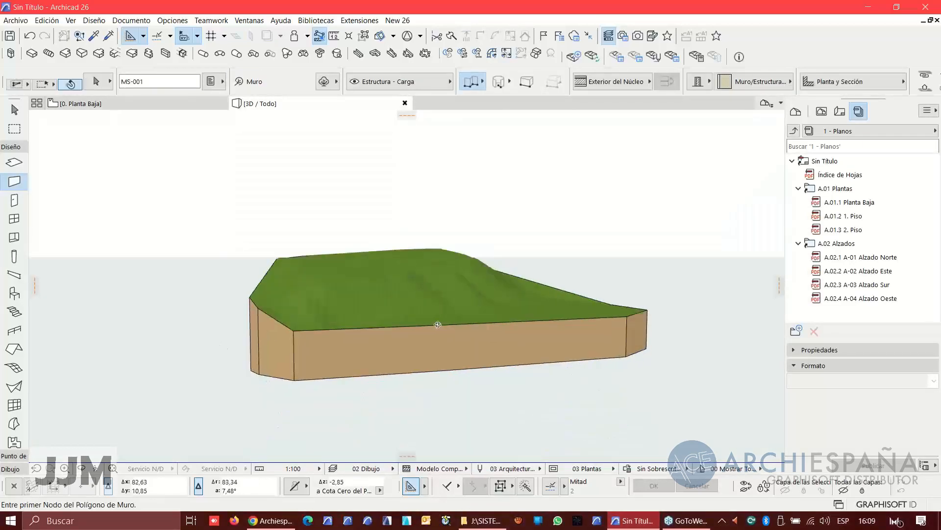
shift+click(375, 360)
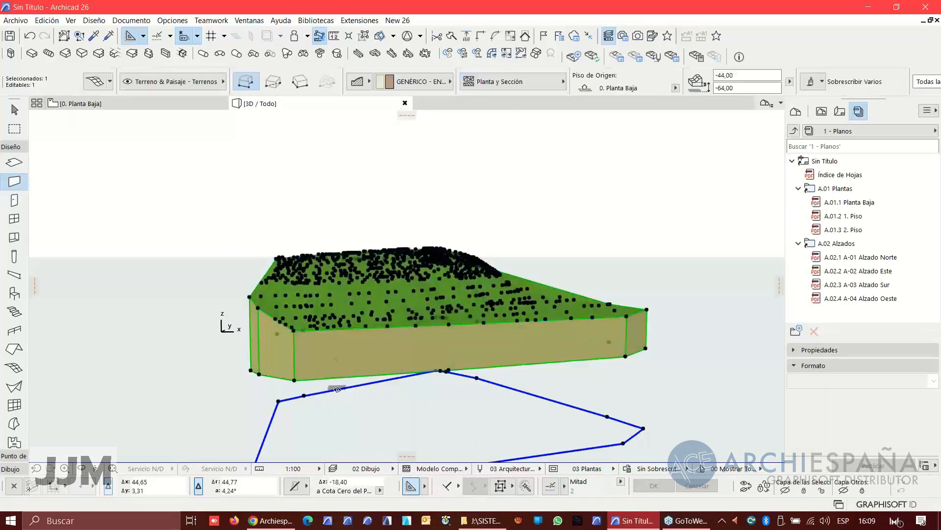
shift+middle_drag(350, 325, 394, 380)
scroll(449, 307, up, 3)
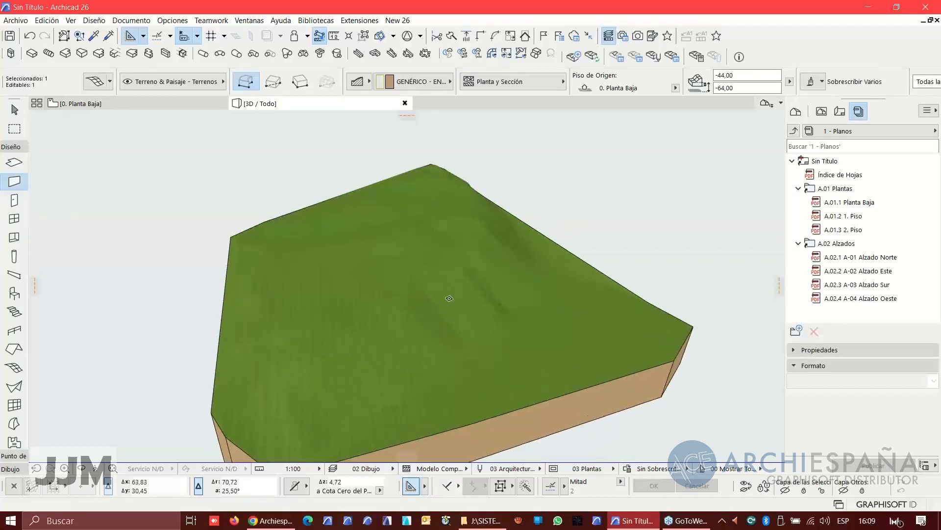
middle_drag(482, 303, 425, 330)
key(Escape)
shift+middle_drag(567, 226, 451, 348)
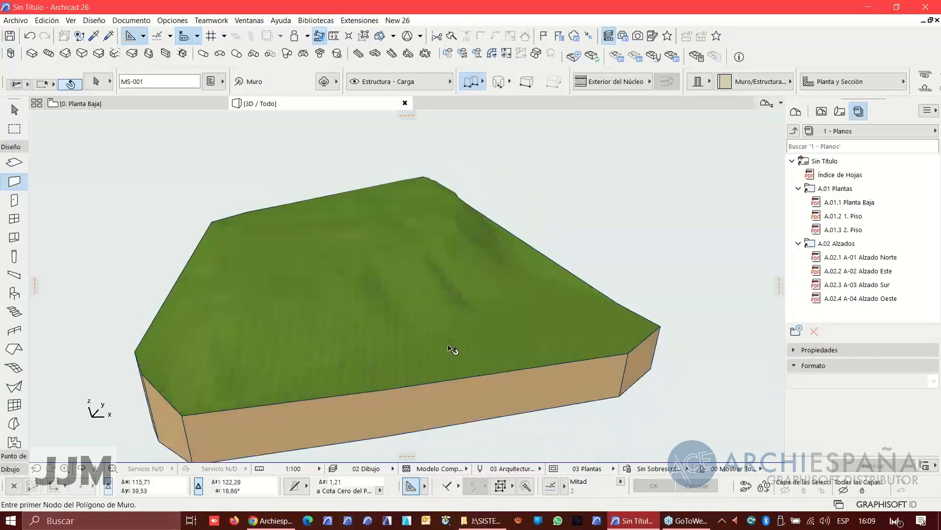
shift+click(451, 348)
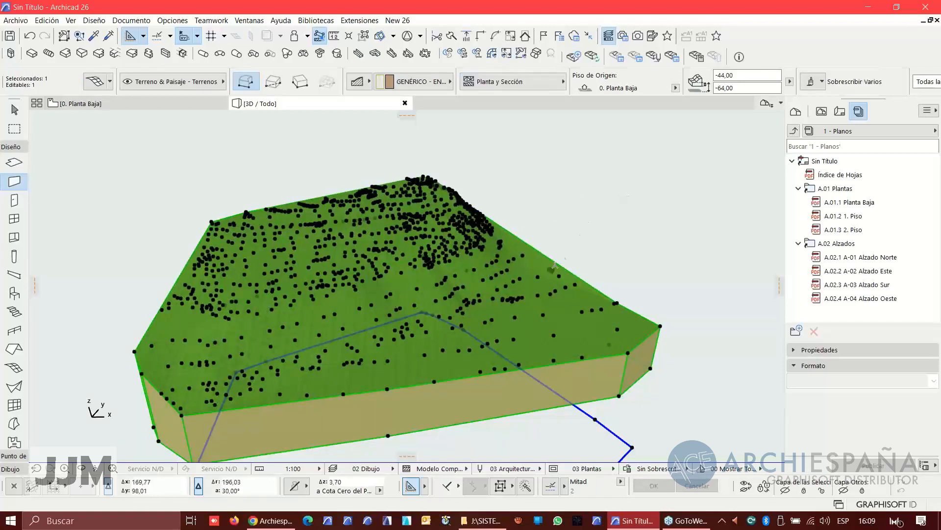
key(Escape)
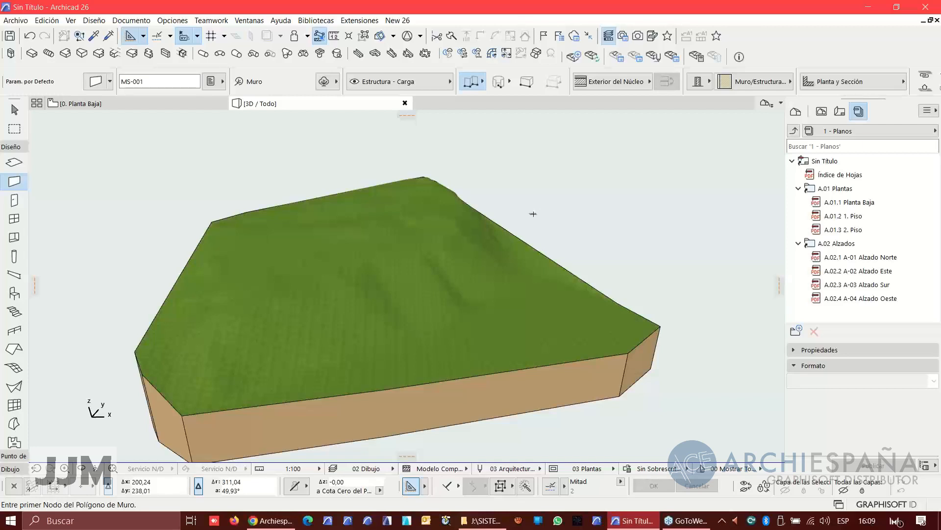
shift+middle_drag(479, 343, 506, 311)
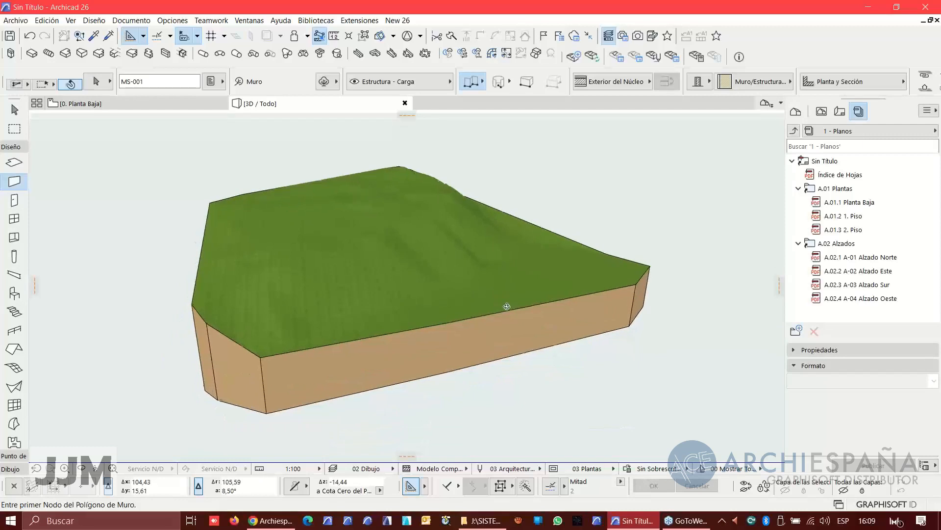
Step: Return to the Planta Baja floor plan and activate the Morph (Forma) tool
click(131, 106)
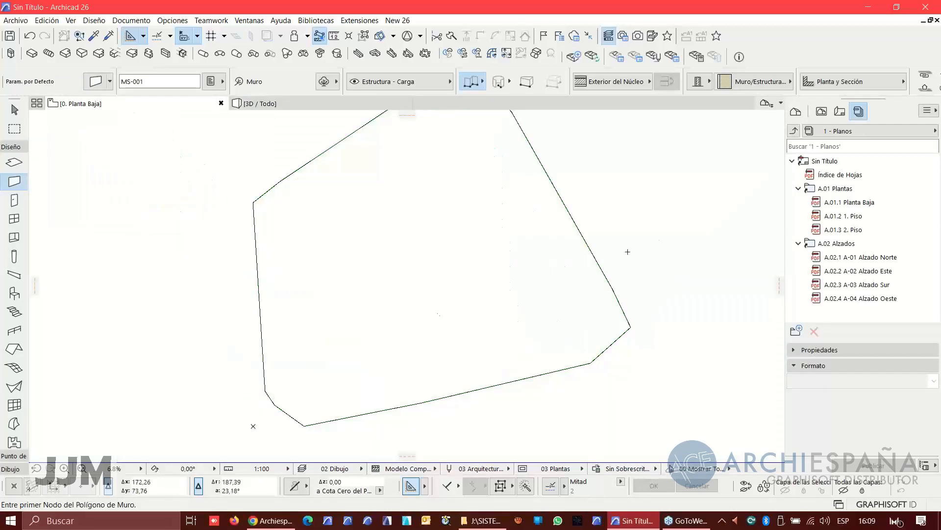
scroll(612, 285, up, 2)
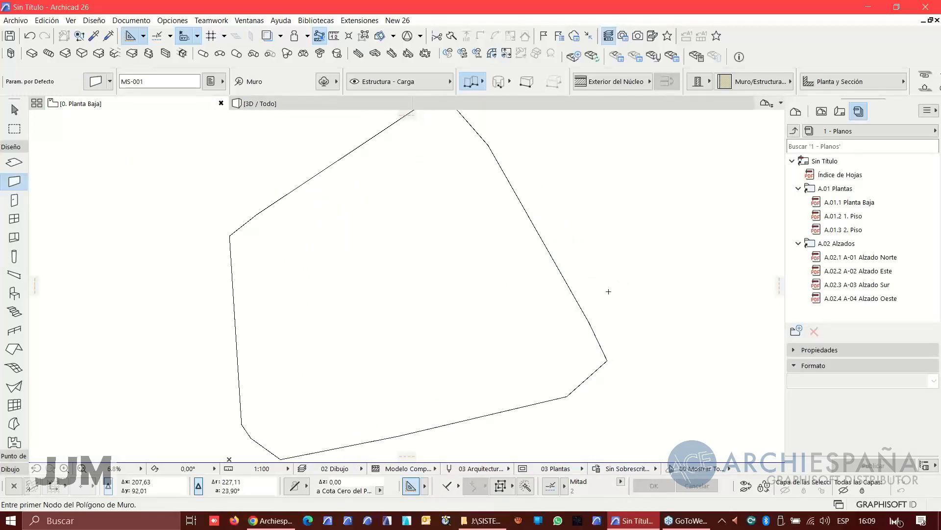
scroll(549, 313, down, 2)
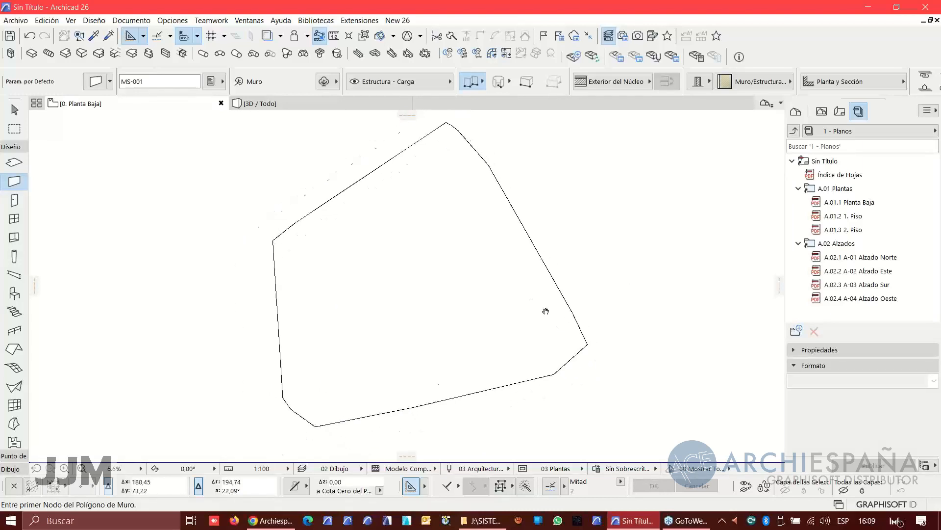
middle_drag(473, 314, 478, 348)
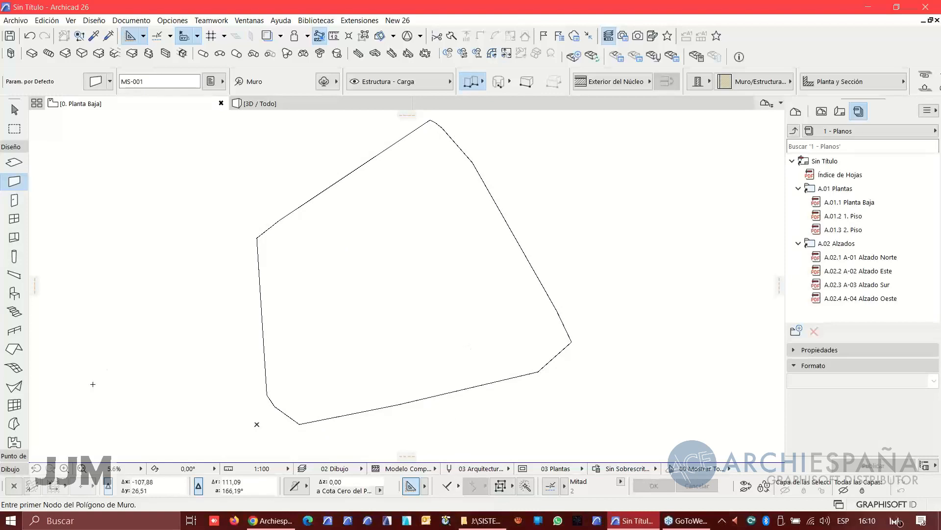
click(15, 424)
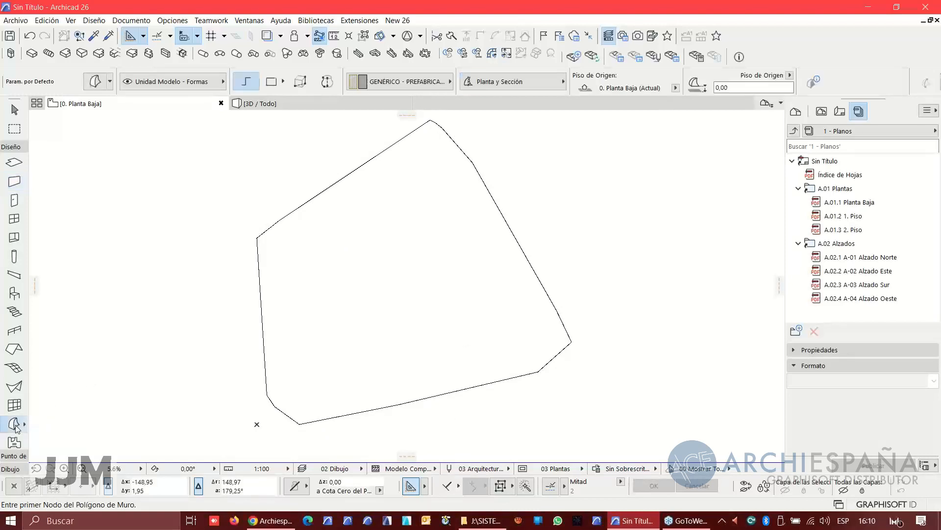
click(95, 82)
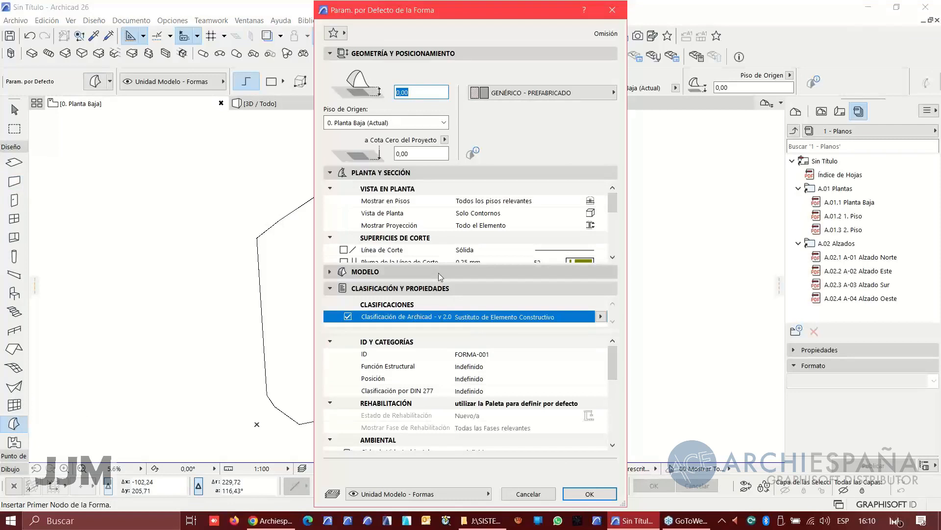
click(528, 494)
Step: Set the project's working units to 4 decimals for length and 4 decimals for numbers without units
click(169, 21)
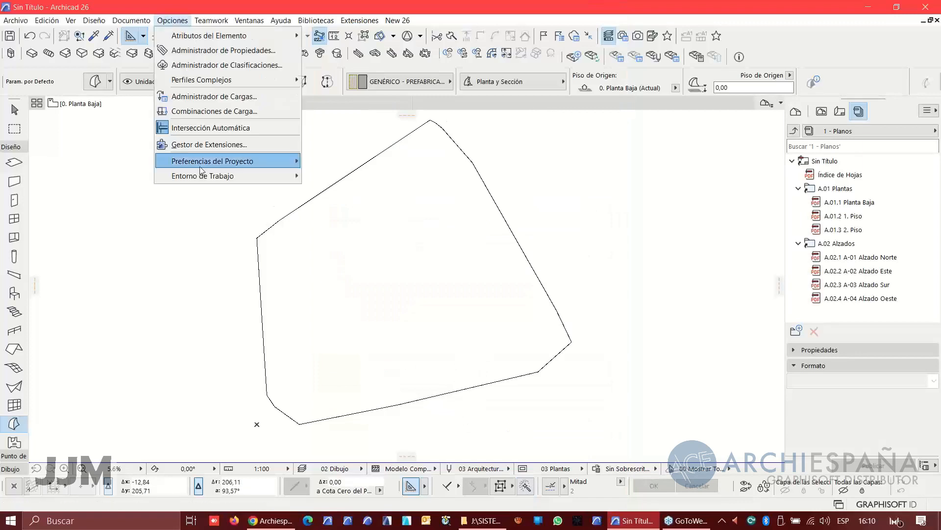
mouse_move(212, 160)
click(358, 162)
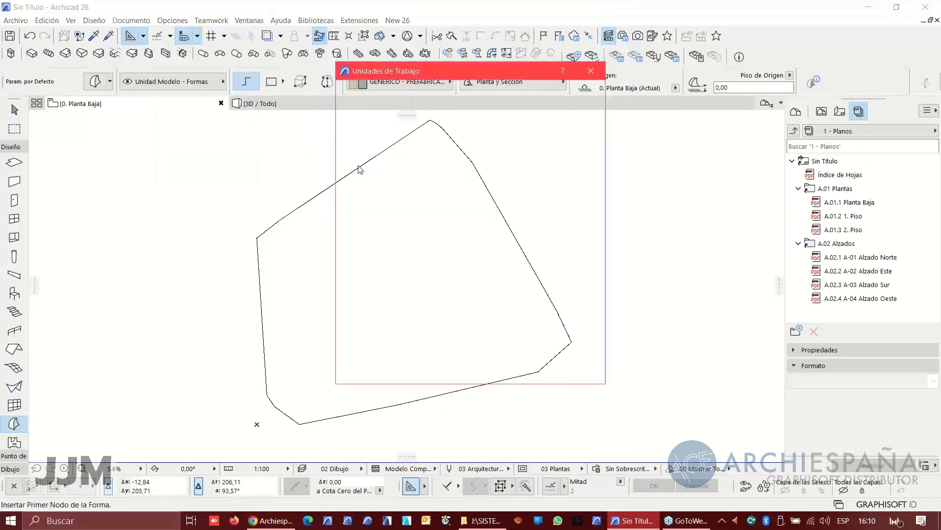
click(502, 115)
click(508, 171)
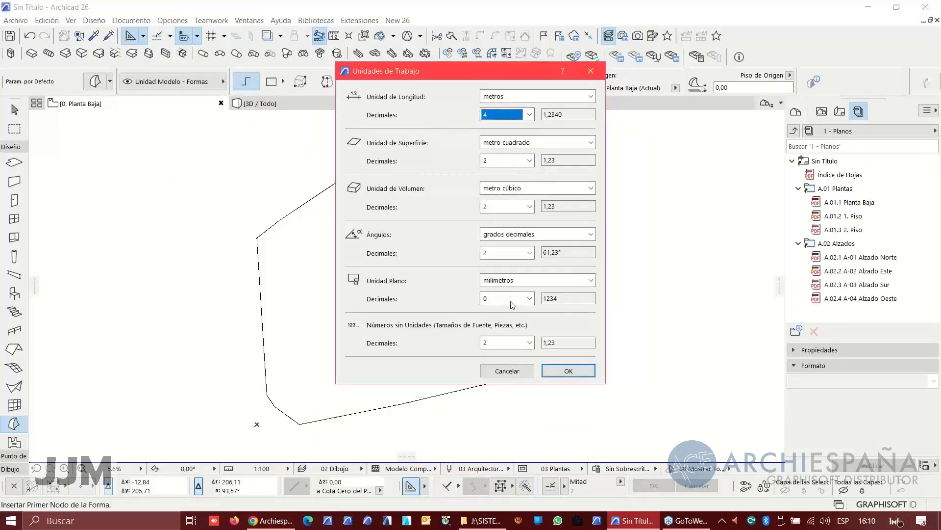
click(488, 342)
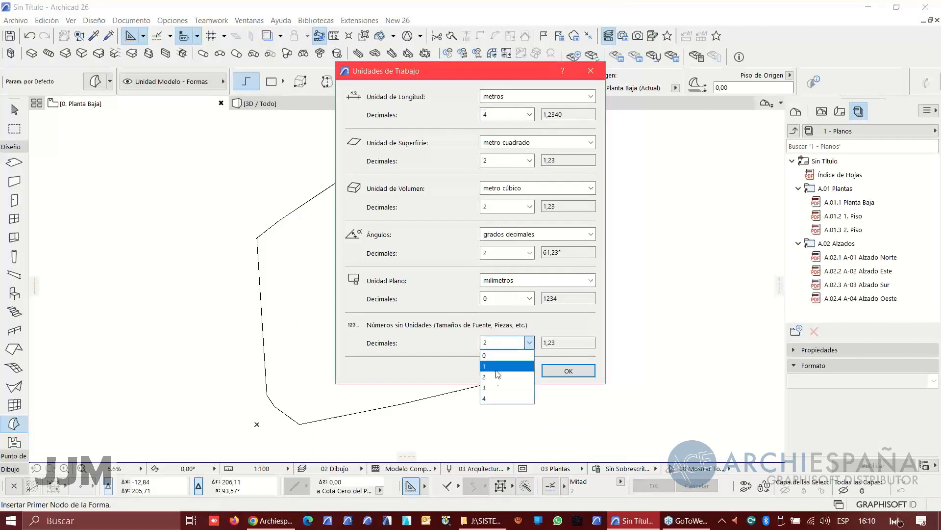
click(490, 399)
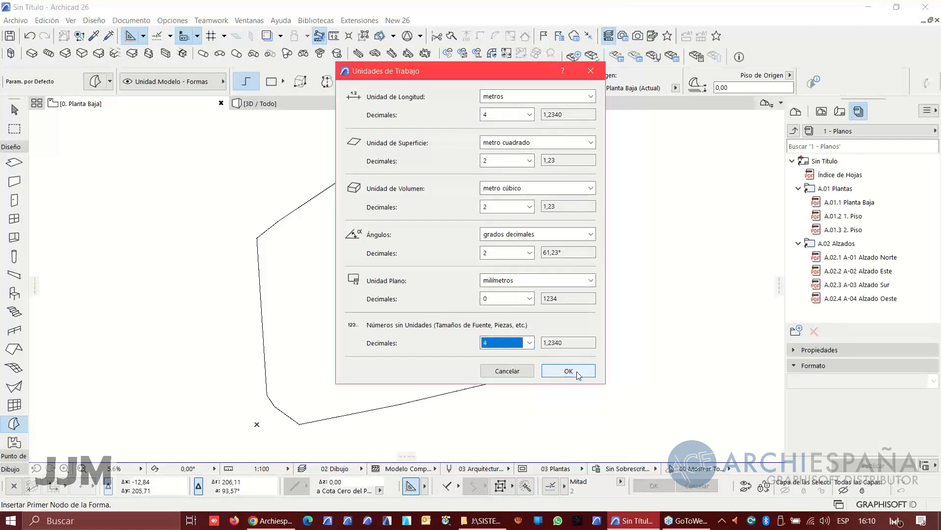
click(584, 370)
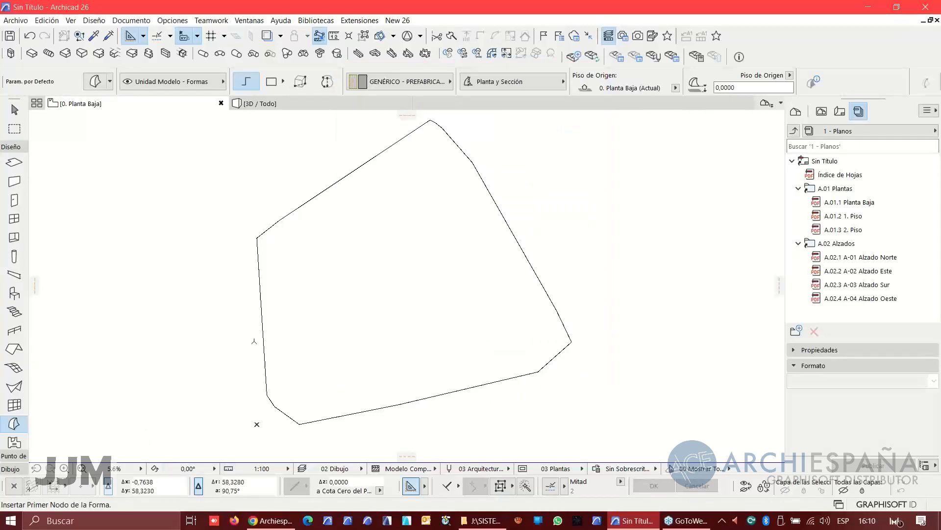
Step: In the Morph tool's default settings, set Mostrar en Pisos to Piso de Origen Solamente
click(96, 82)
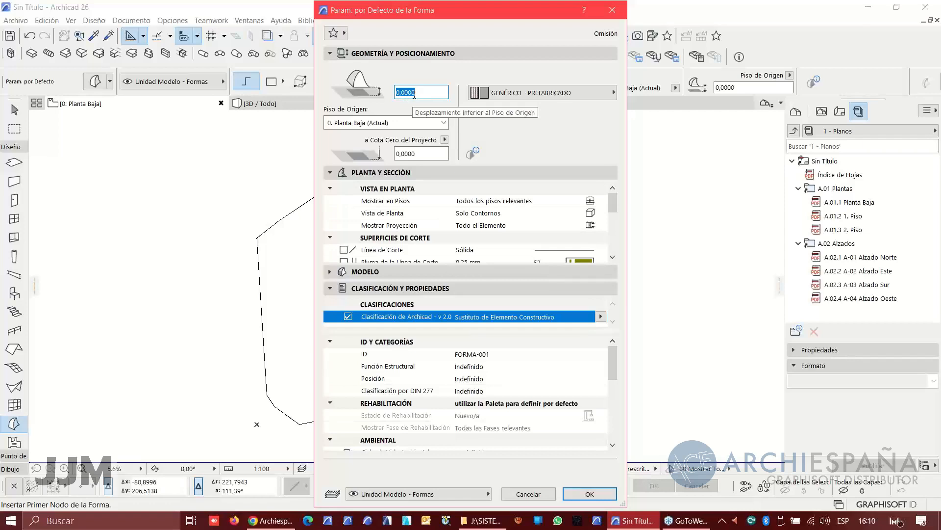
click(420, 94)
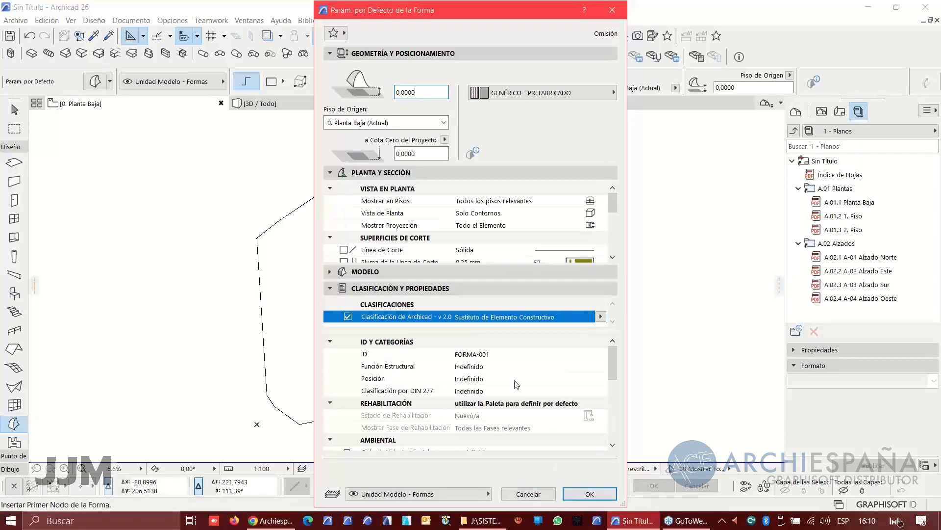
click(601, 201)
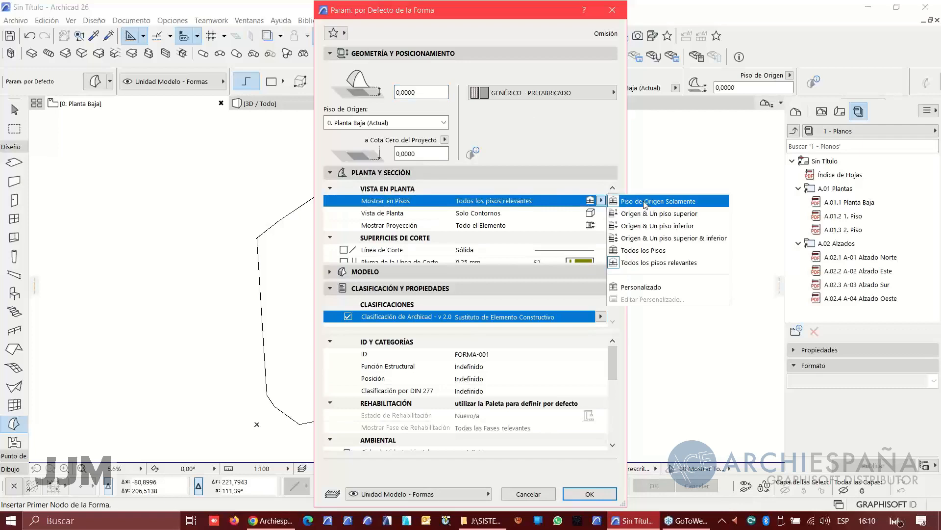
click(646, 202)
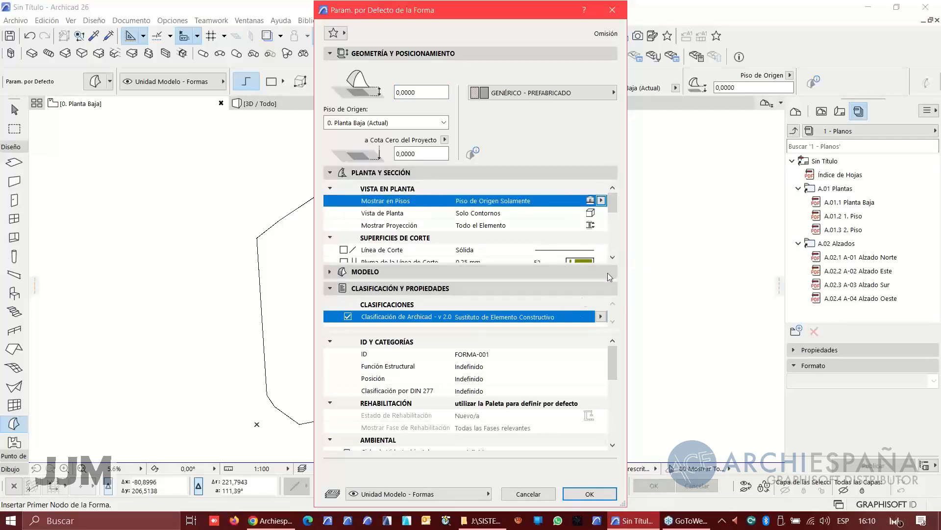
Step: In the Morph tool's default settings, set Pluma Línea No Cortados to the orange 0.18 mm pen and accept the settings
click(613, 257)
click(612, 257)
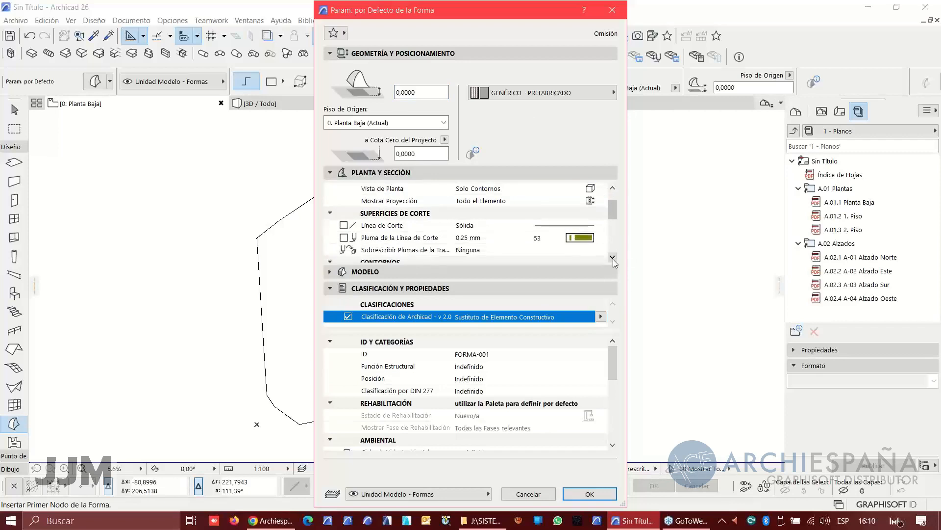
double_click(613, 258)
click(613, 257)
click(613, 258)
click(613, 257)
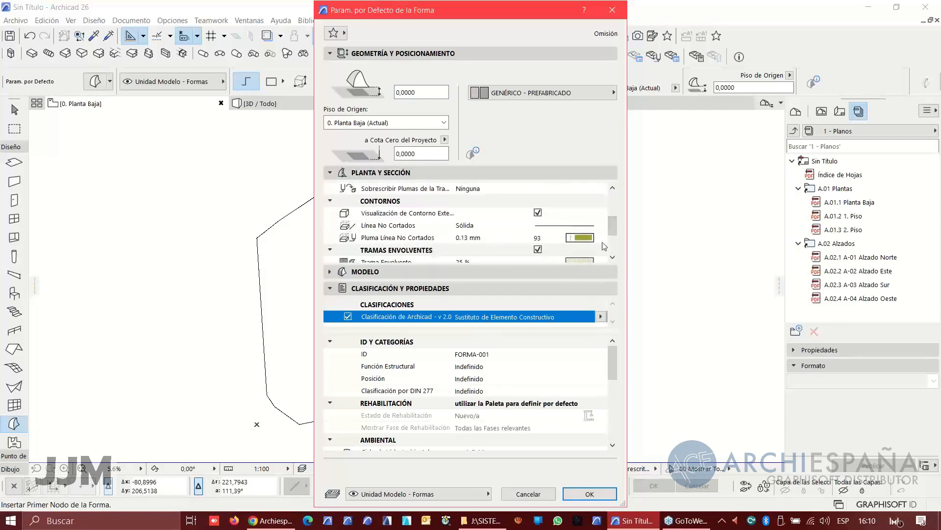
click(604, 239)
click(603, 239)
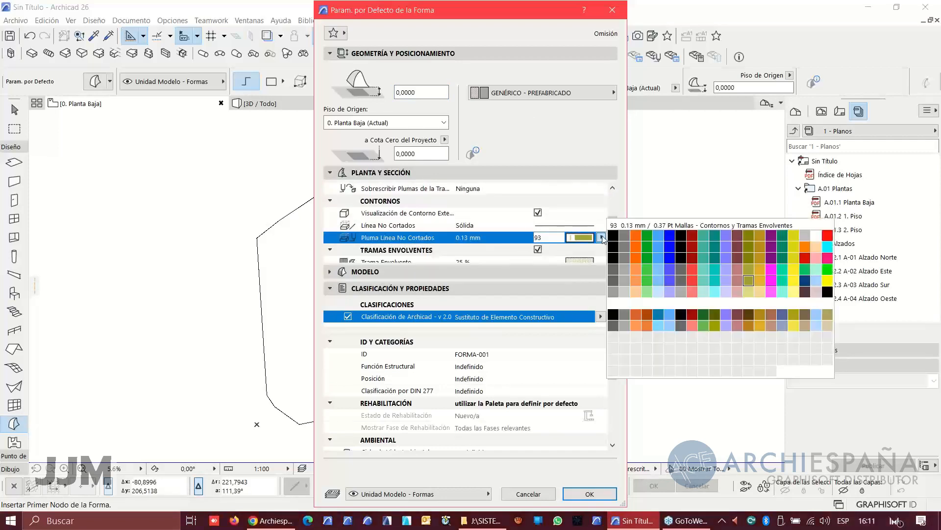
click(636, 237)
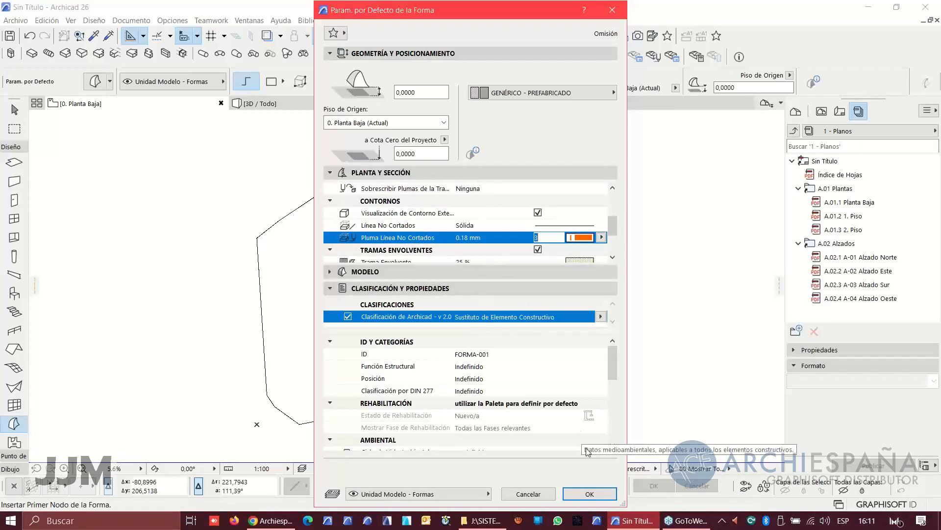
click(587, 493)
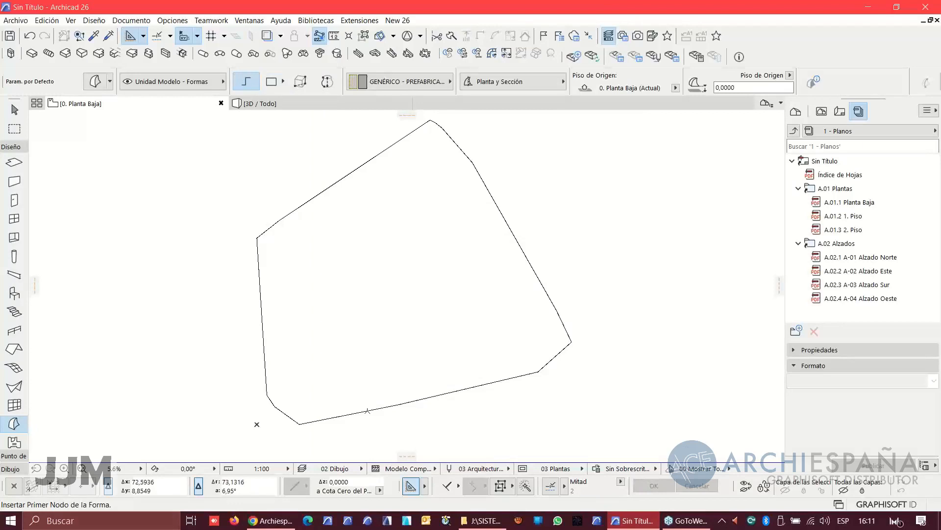
Step: Create a flat Morph on the floor plan by tracing the terrain mesh's perimeter with the Magic Wand
key(space)
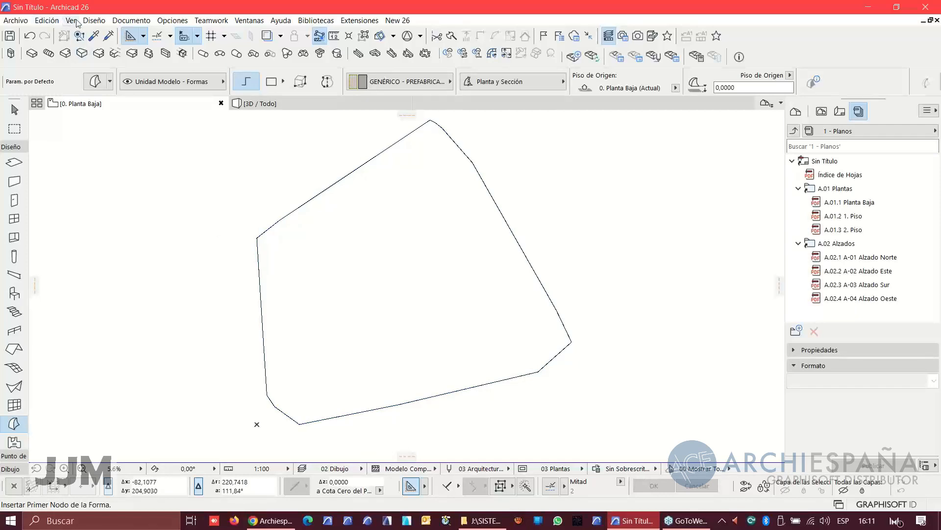
click(93, 20)
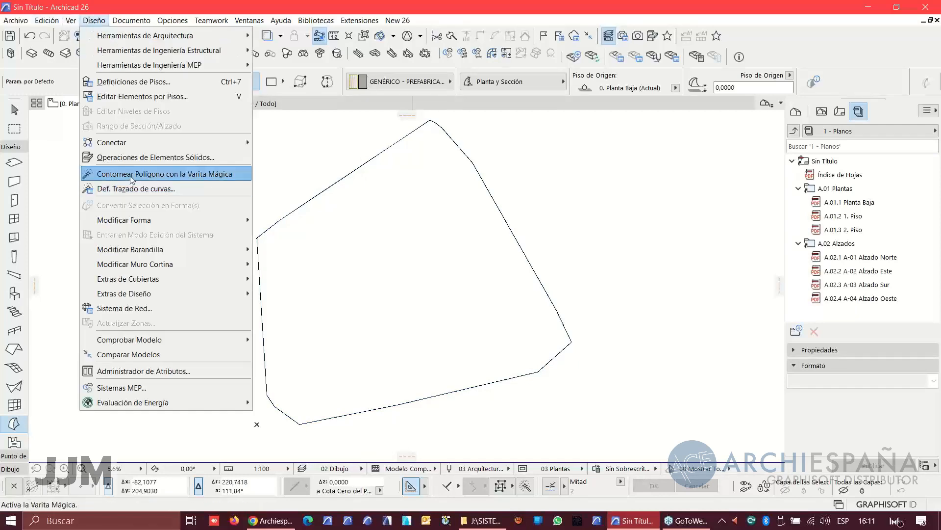
click(103, 22)
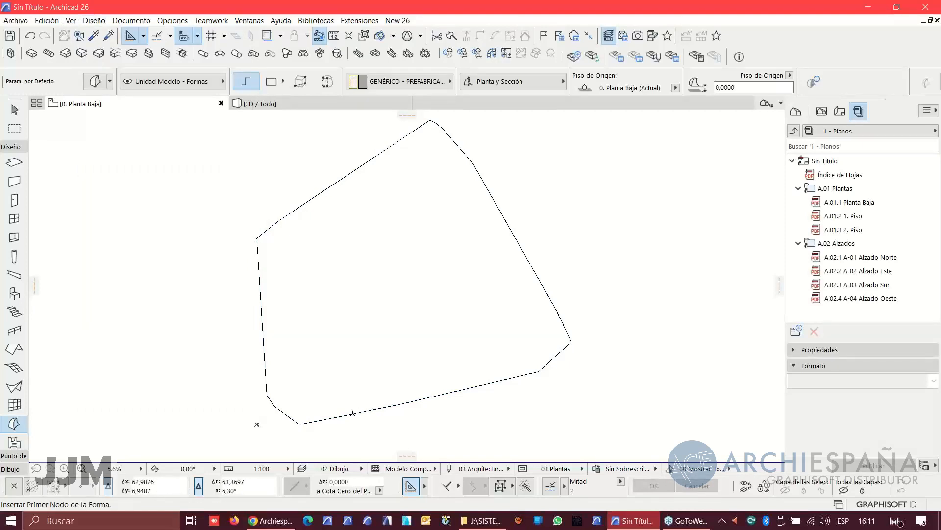
click(352, 414)
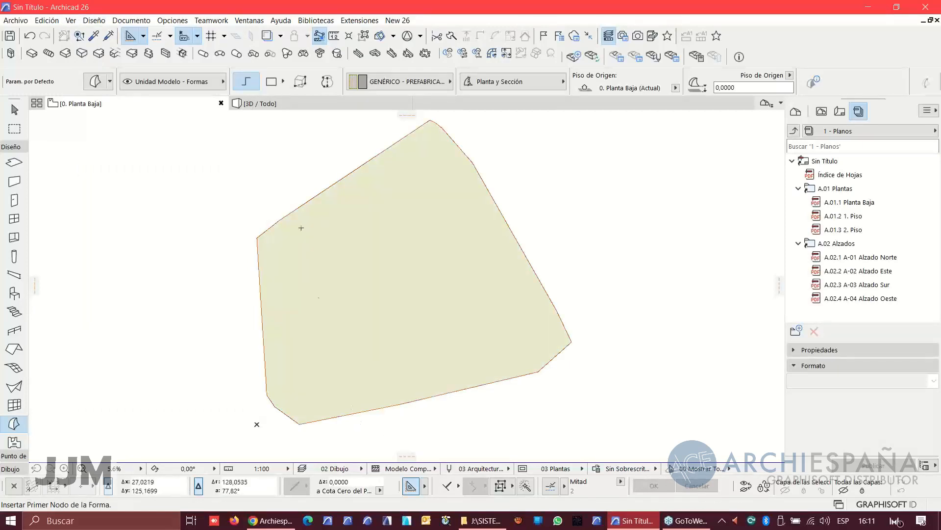
Step: In the 3D view, select the flat Morph and set its elevation to 0,0001
key(F3)
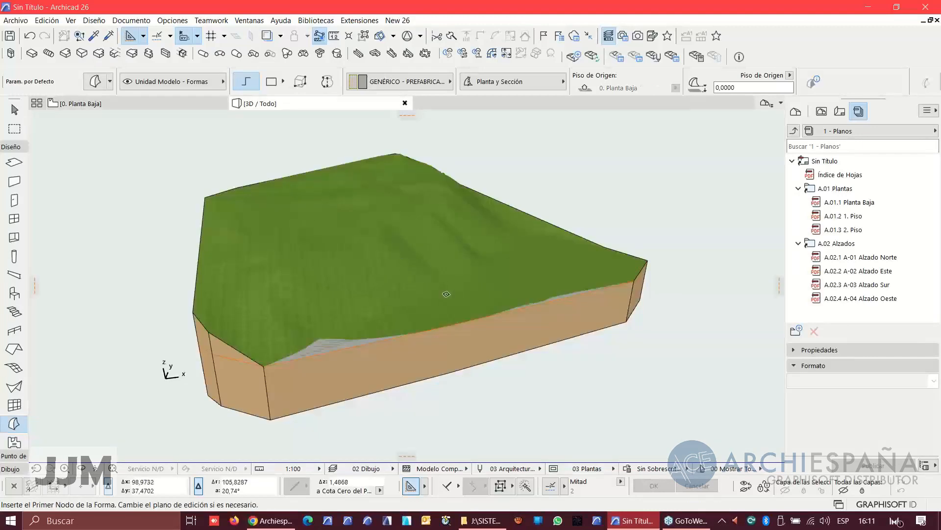
mouse_move(287, 355)
middle_down()
mouse_move(416, 345)
mouse_move(387, 349)
middle_up()
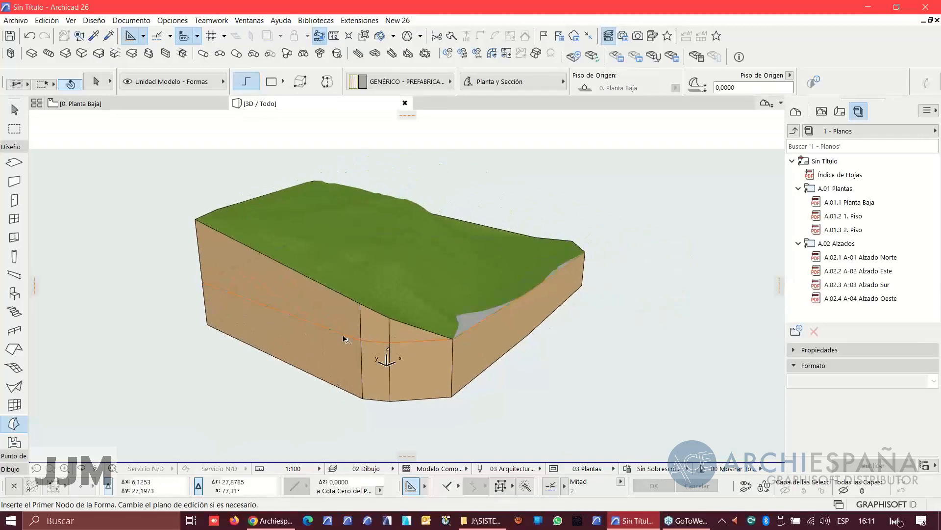
shift+click(388, 342)
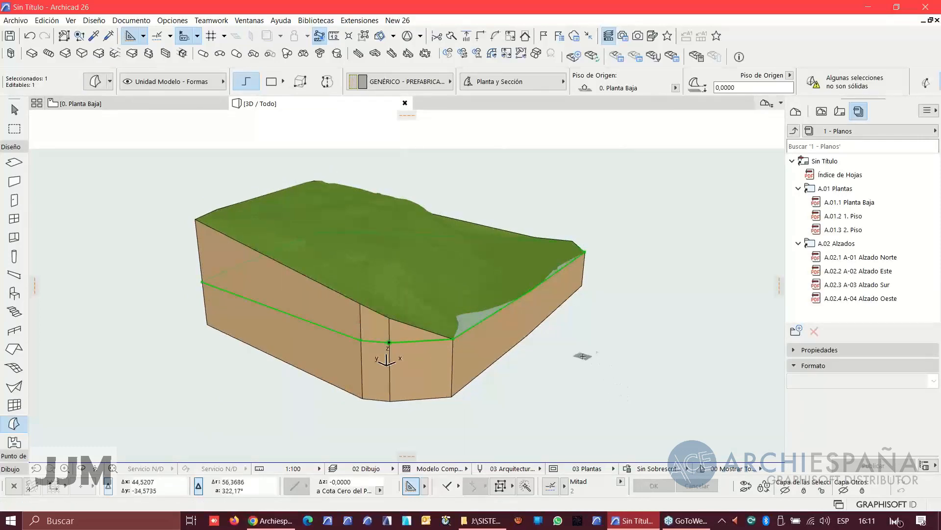
shift+middle_drag(551, 322, 441, 296)
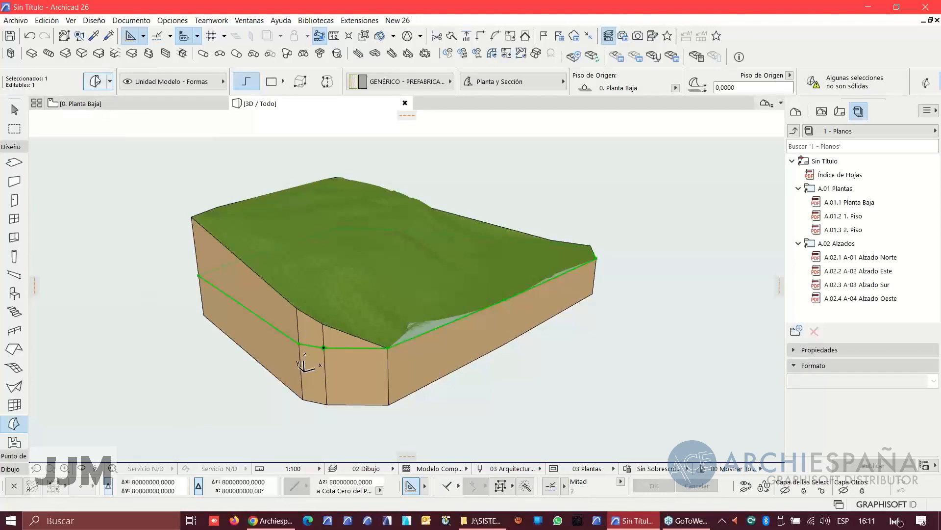
click(95, 82)
click(436, 94)
key(BackSpace)
text(1)
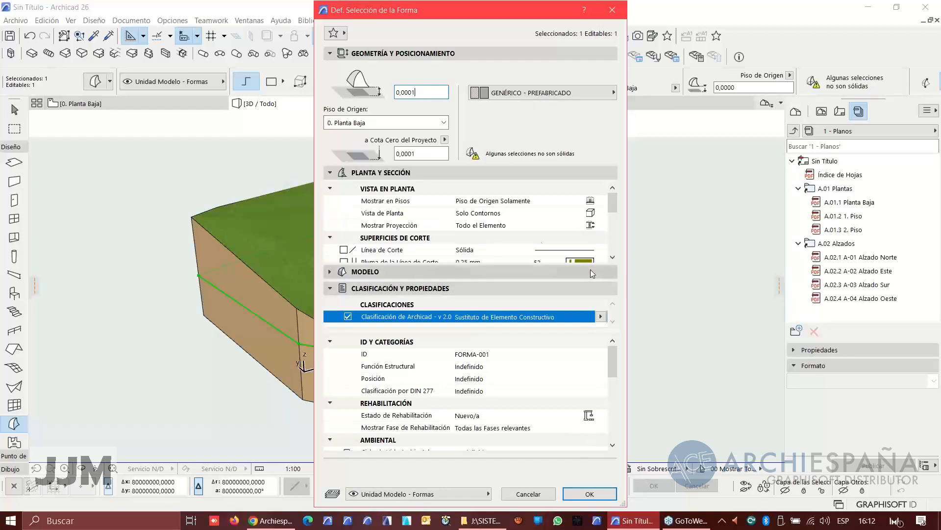
click(590, 494)
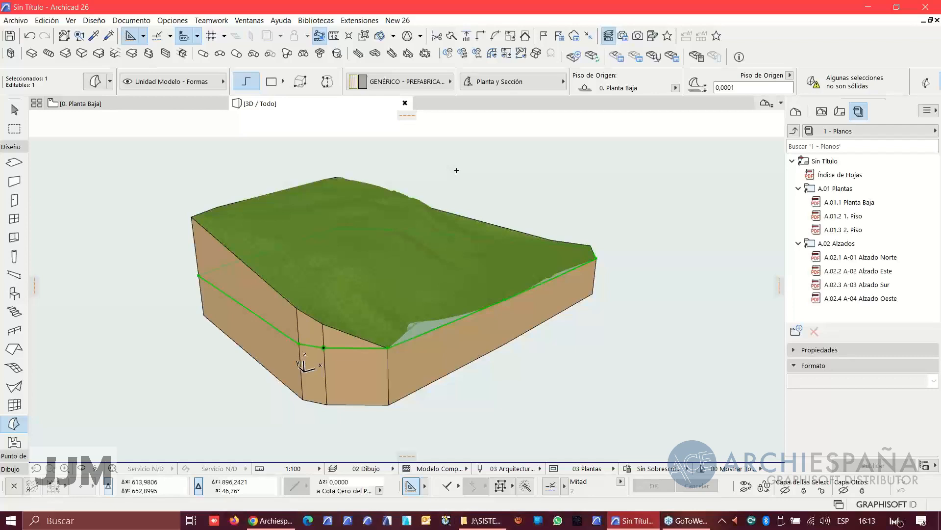
Step: Set up a Multiply of the selected Morph with Elevar and the Extender method, using a spacing of 1,0000
key(ctrl+u)
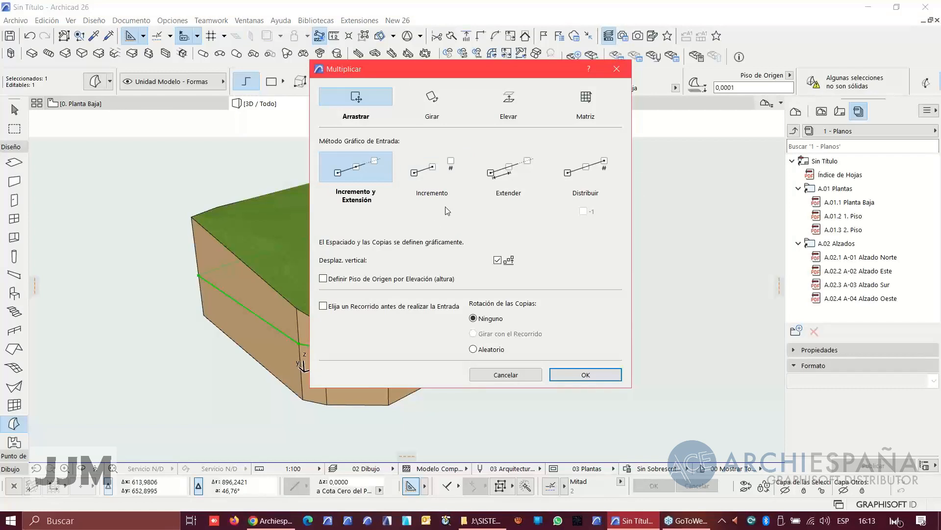
click(508, 97)
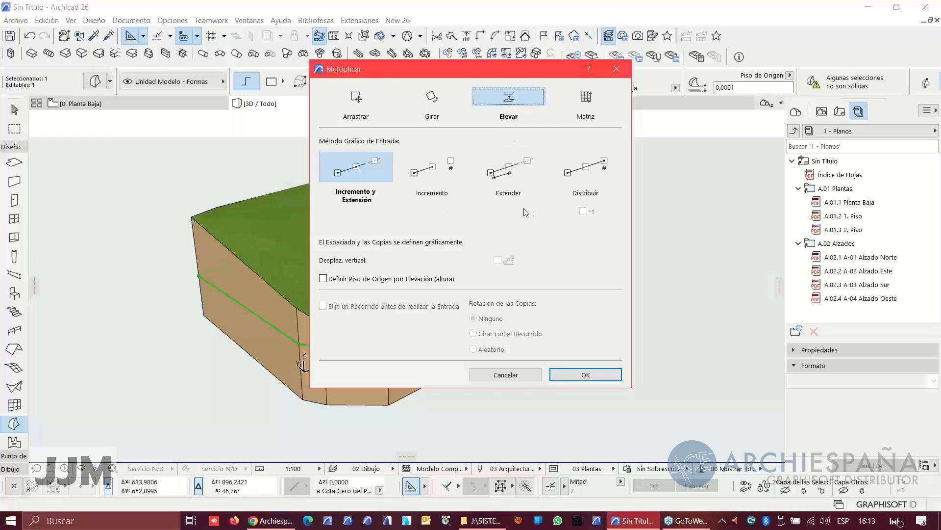
click(509, 172)
double_click(507, 238)
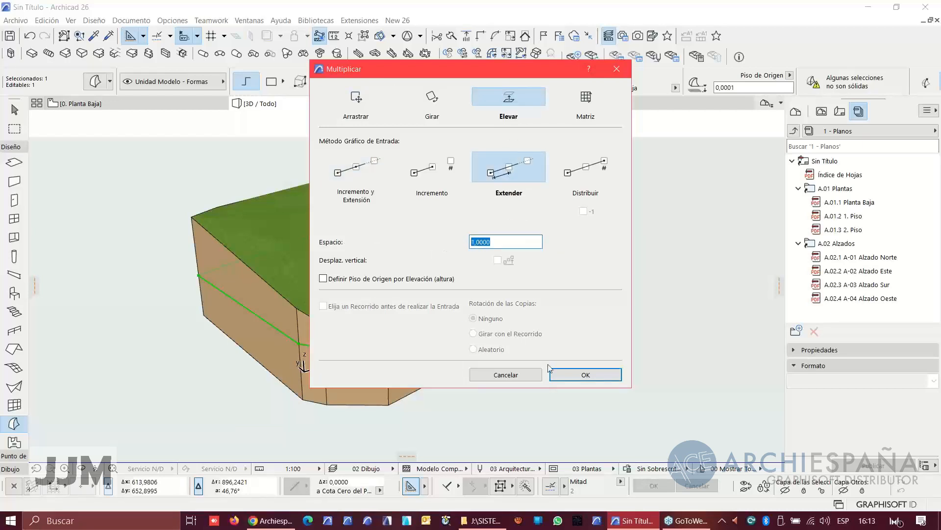
click(585, 374)
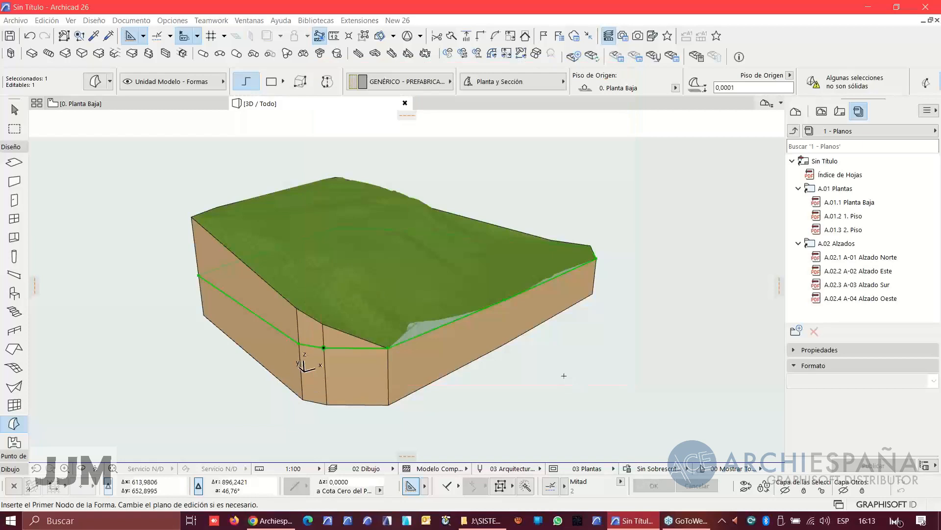
Step: Multiply the Morph vertically from its base corner up to the terrain's highest peak
click(199, 275)
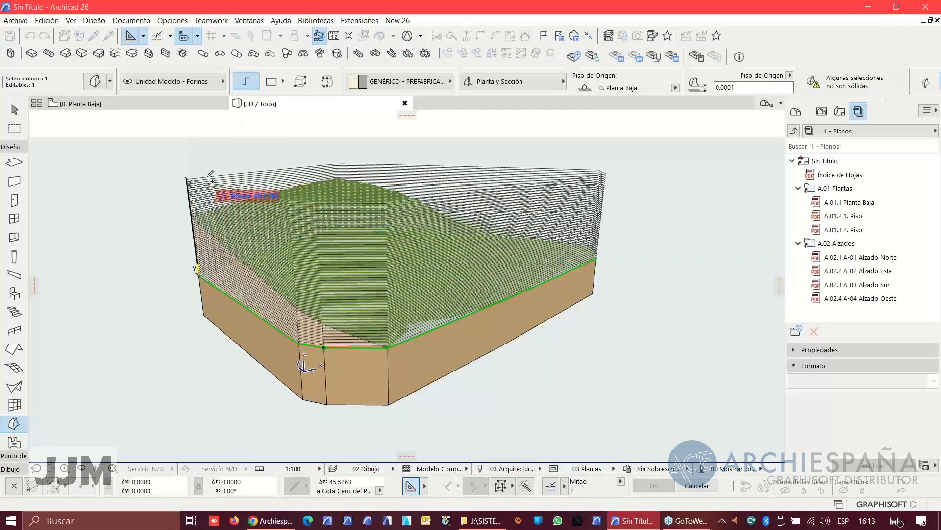
click(379, 198)
scroll(446, 245, up, 10)
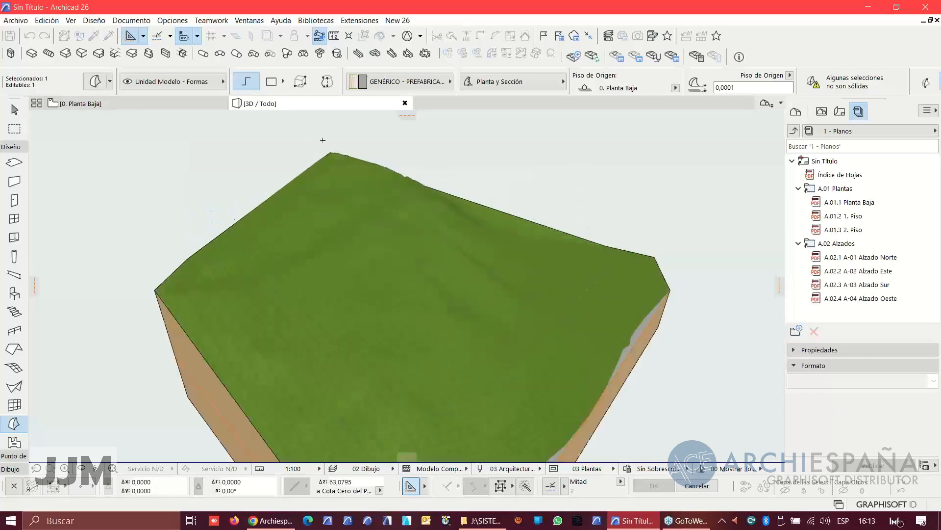
scroll(329, 143, up, 1)
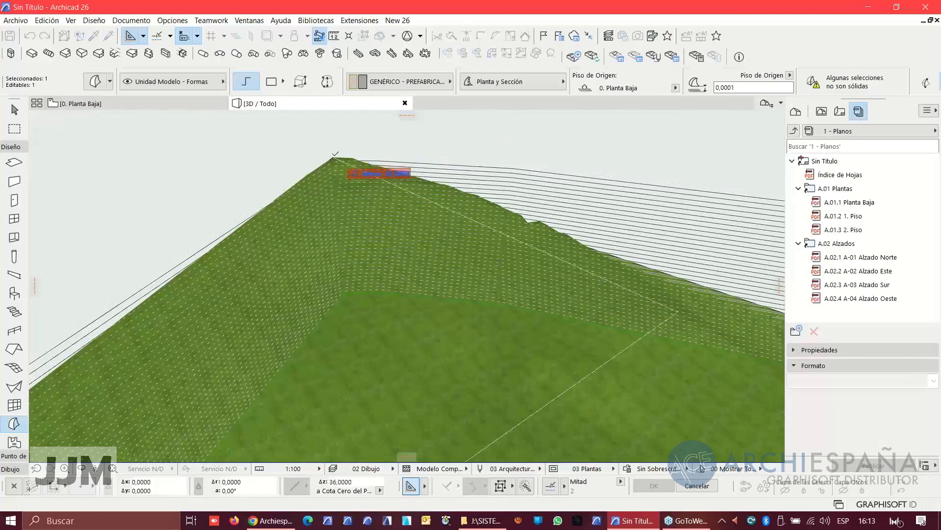
click(350, 173)
Step: Examine the stacked Morph copies around the terrain in 3D from several angles and clear the selection
scroll(353, 214, down, 3)
shift+middle_drag(359, 226, 374, 202)
scroll(340, 283, down, 2)
middle_drag(340, 283, 378, 235)
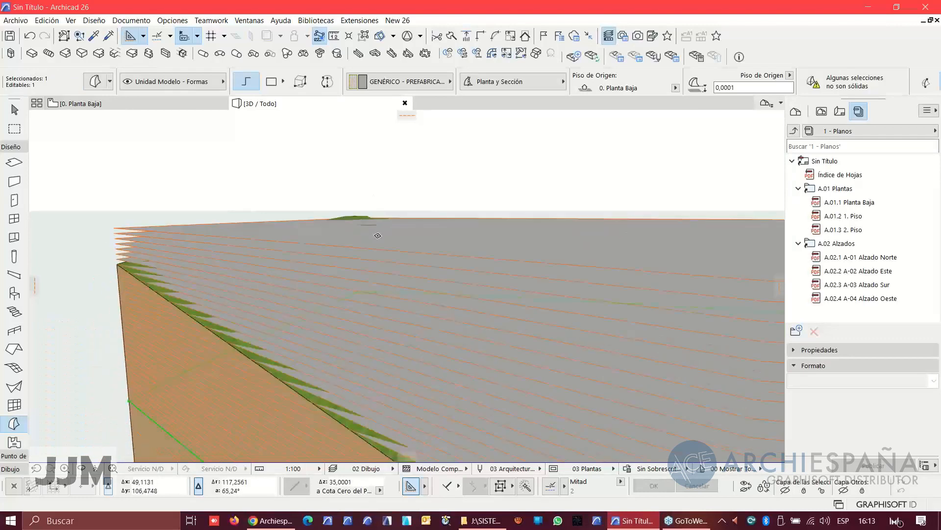
scroll(426, 271, down, 4)
middle_drag(583, 296, 444, 293)
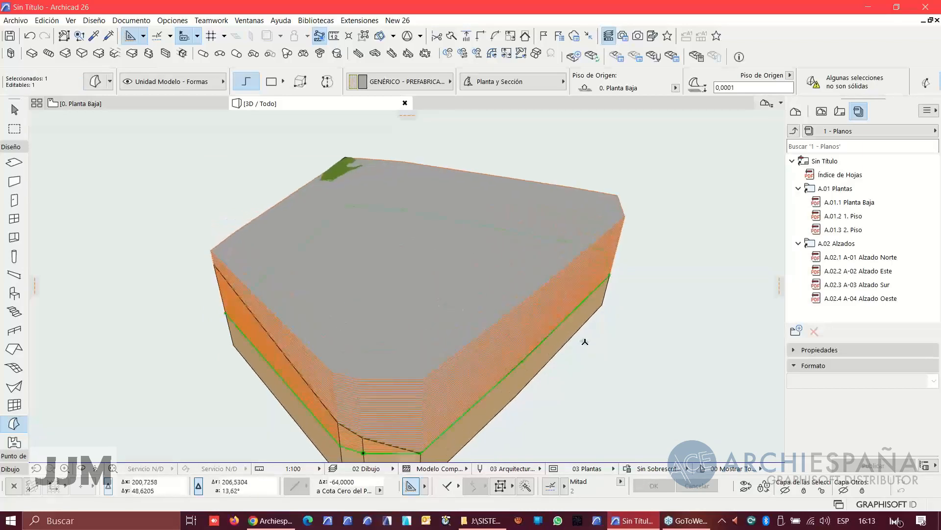
middle_drag(623, 371, 552, 384)
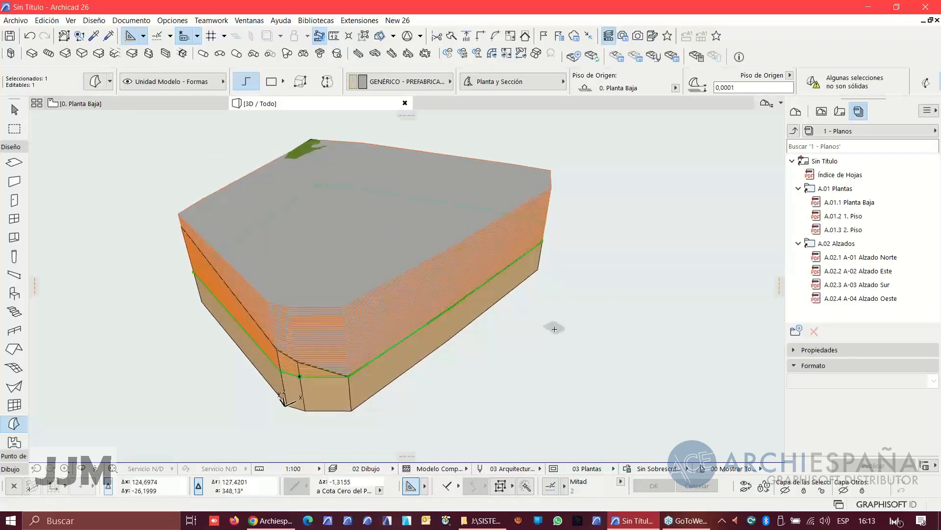
key(Escape)
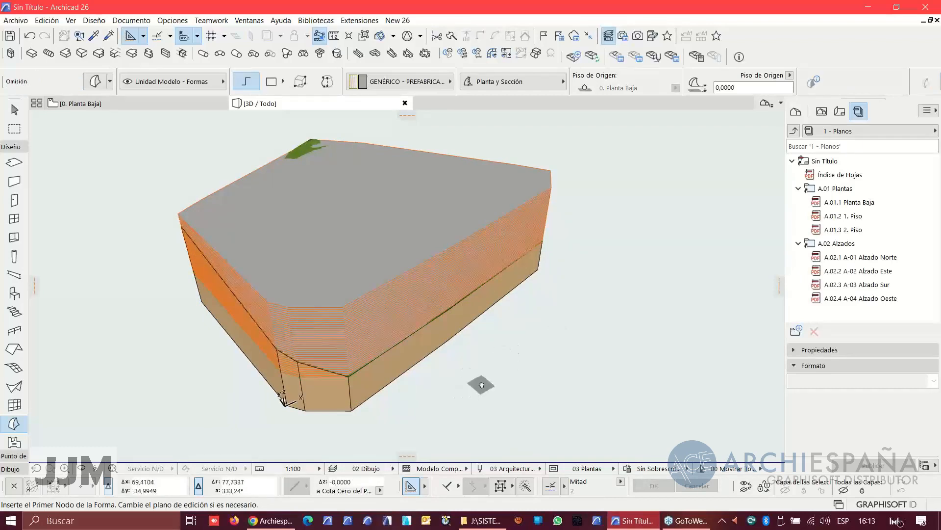
shift+middle_drag(479, 382, 488, 363)
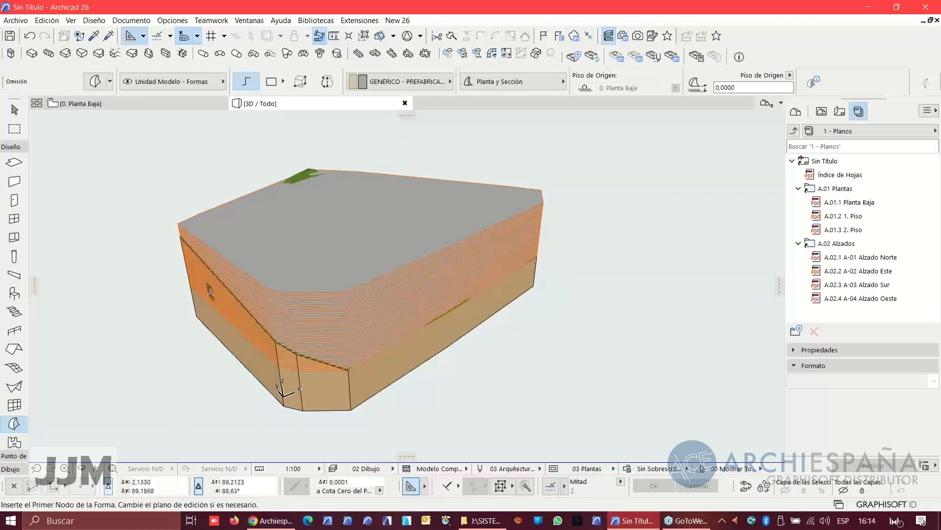
Step: Select the terrain mesh from its side and change its construction to a surface with skirt, then deselect it
shift+middle_drag(407, 393, 395, 365)
click(391, 377)
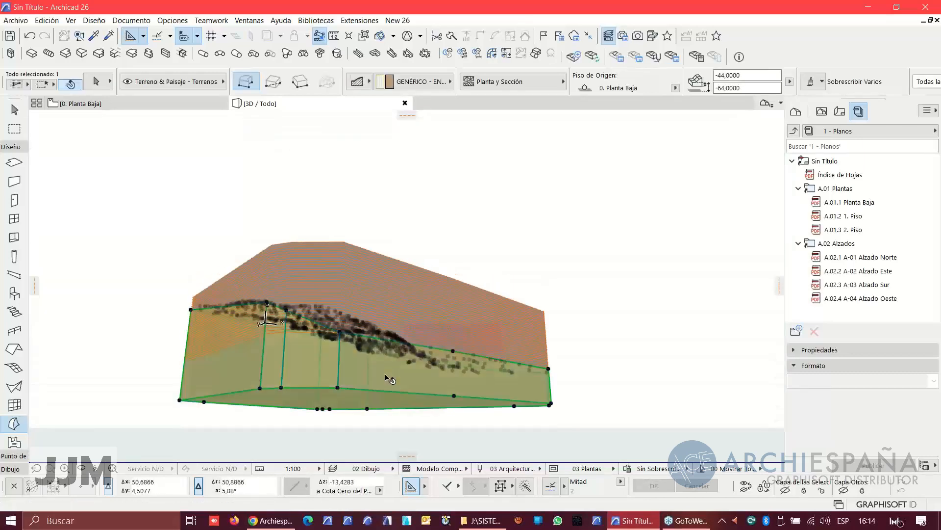
click(358, 81)
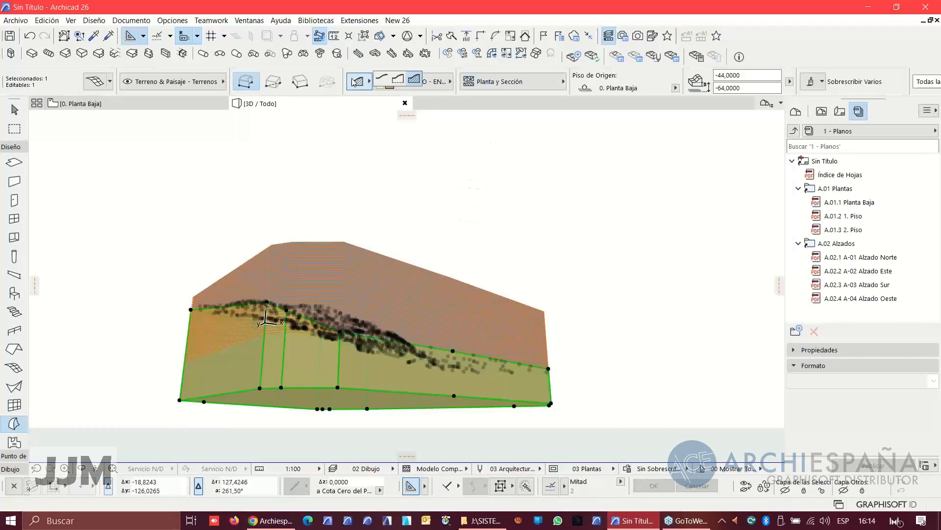
click(402, 81)
shift+middle_drag(442, 179, 415, 326)
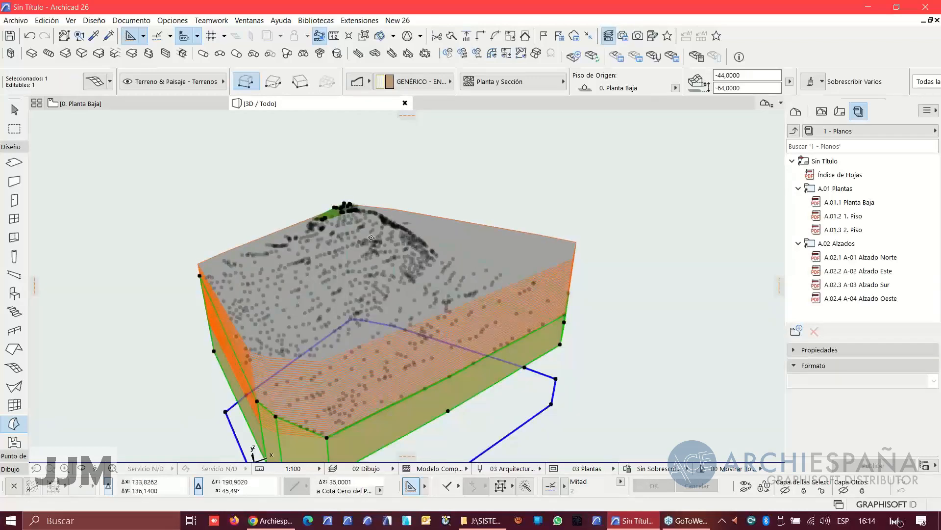
key(Escape)
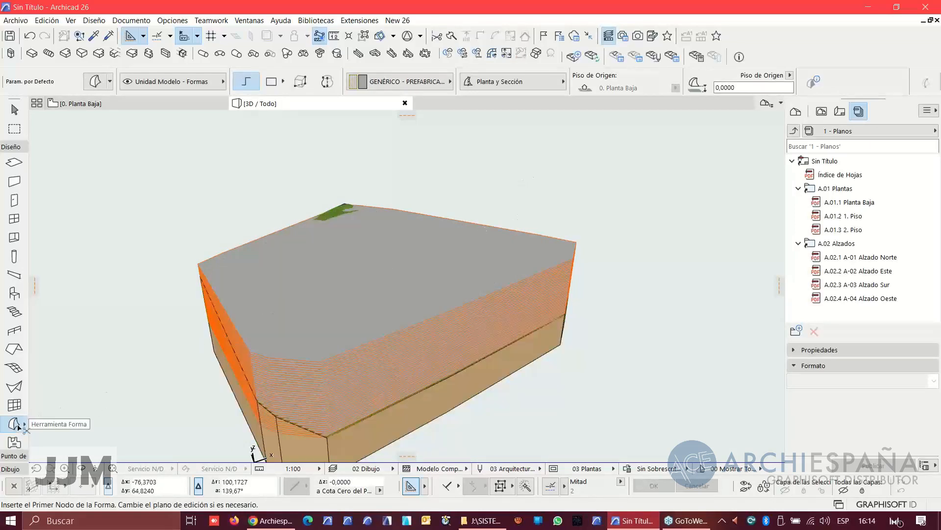
Step: Select all the Morphs, add them as targets in Operaciones de Elementos Sólidos, and clear the selection
key(ctrl+a)
right_click(578, 166)
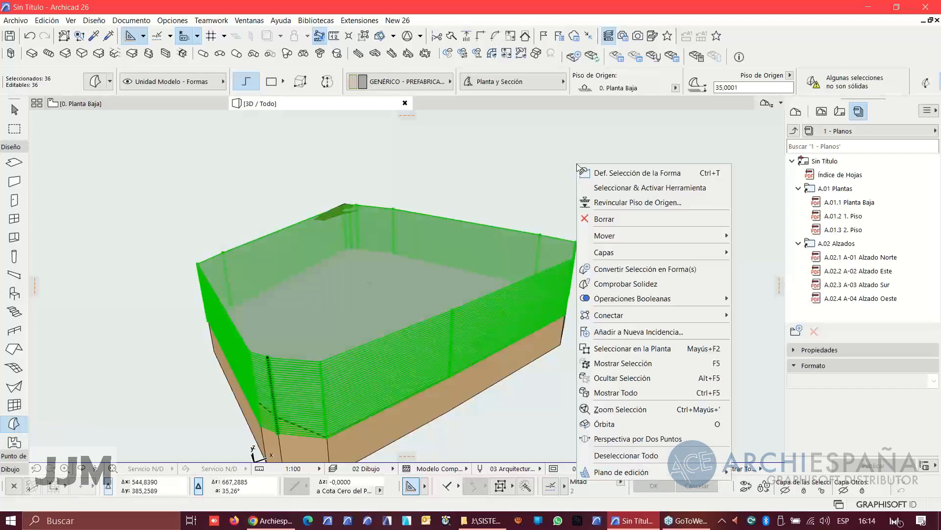
mouse_move(628, 313)
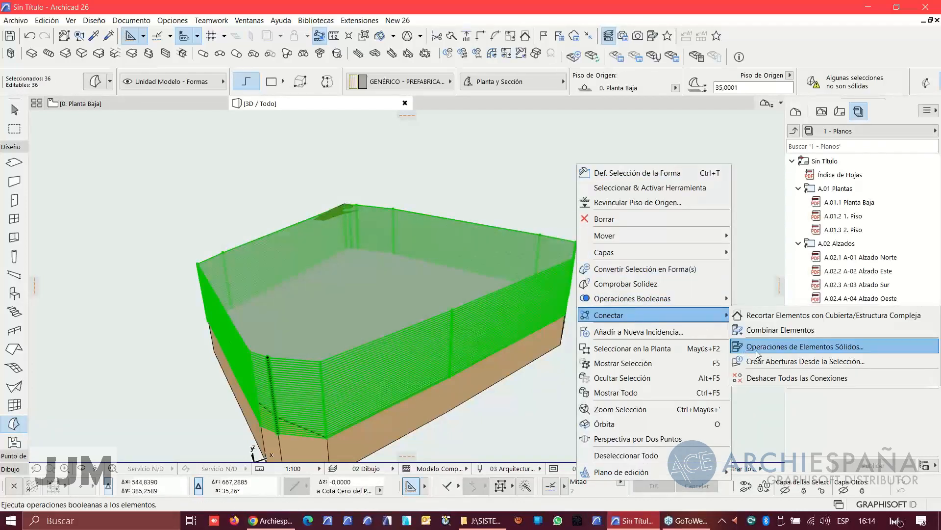
click(790, 346)
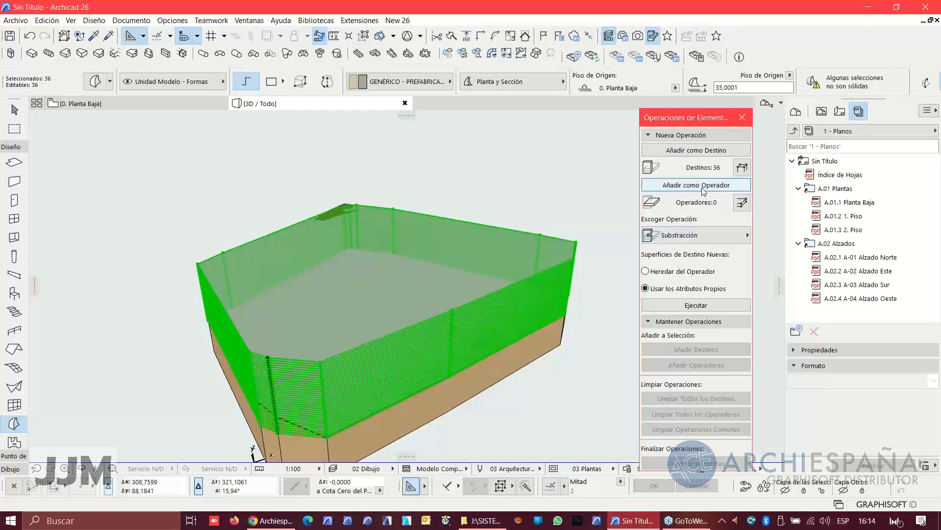
click(560, 364)
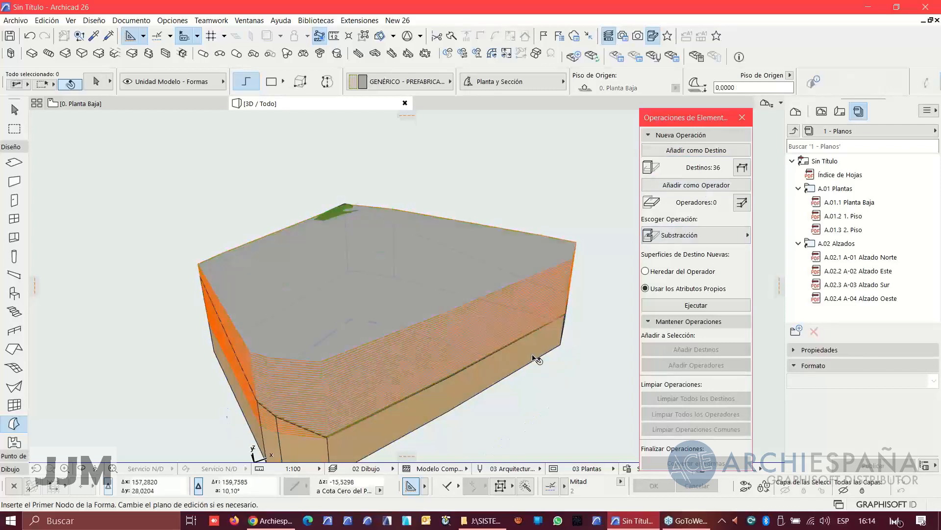
Step: Add the terrain mesh as operator and execute Substracción con extrusión hacia arriba on the target Morphs, clearing the selection
click(706, 189)
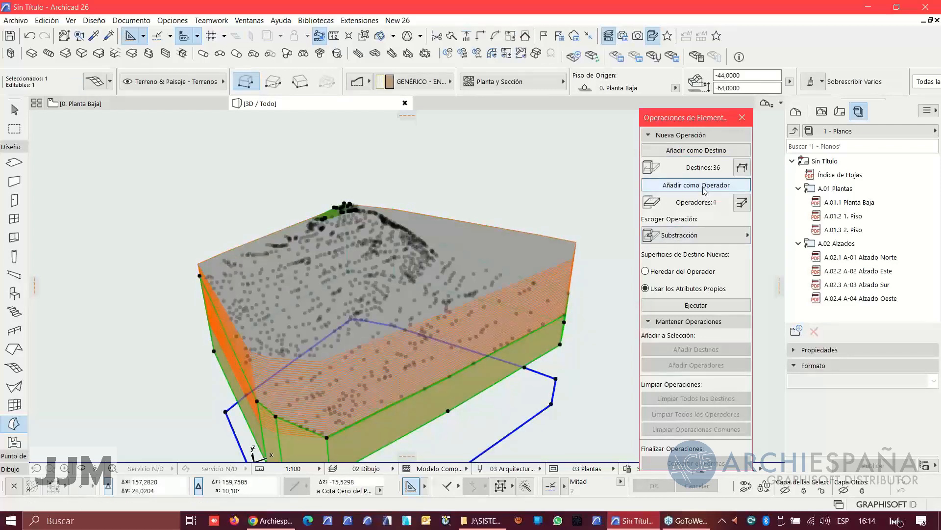
key(Escape)
click(679, 236)
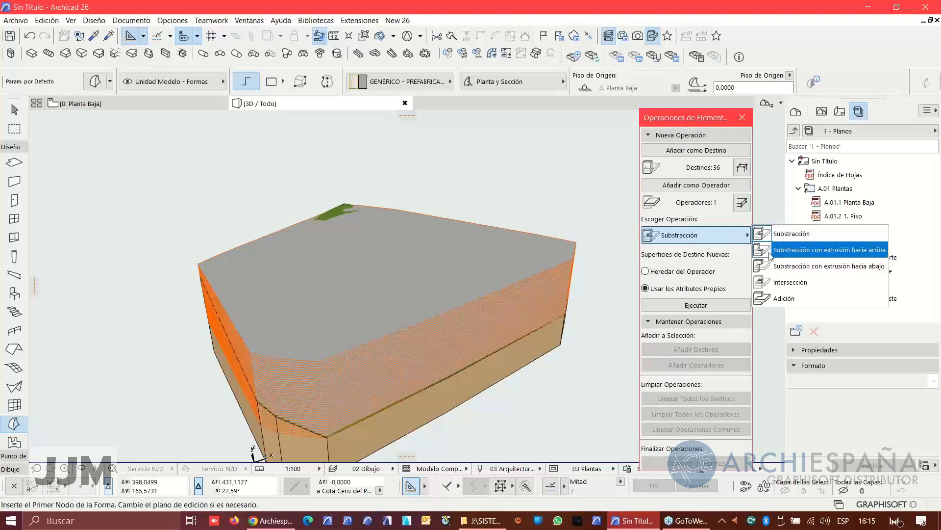
click(790, 251)
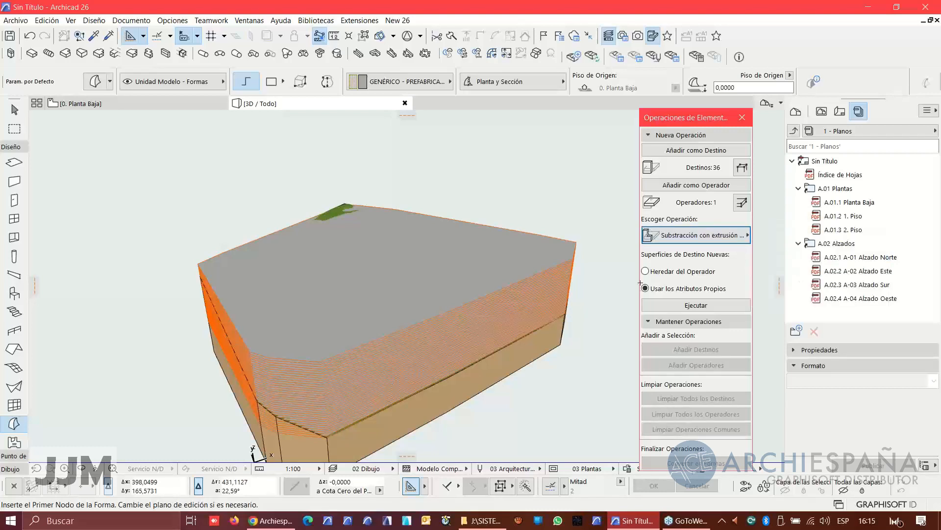
click(689, 305)
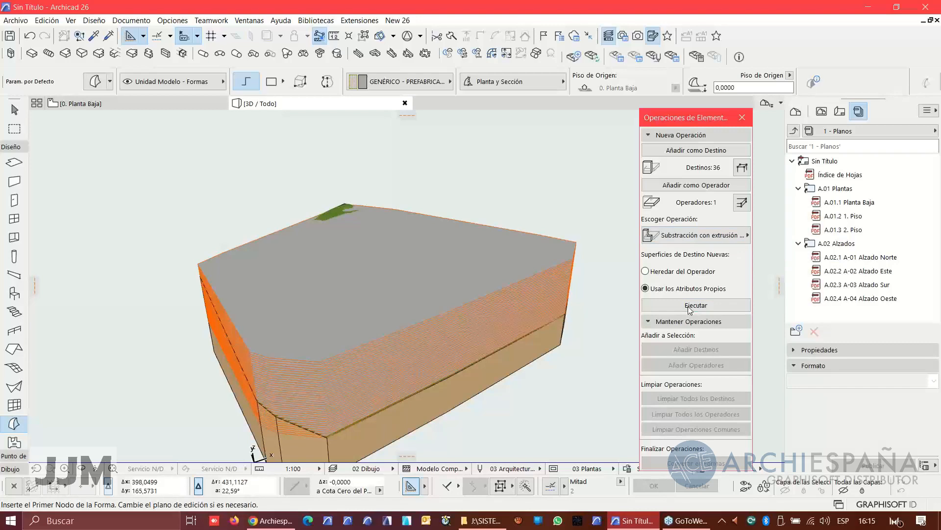
middle_drag(533, 376, 521, 355)
scroll(491, 368, down, 1)
shift+middle_drag(340, 393, 490, 408)
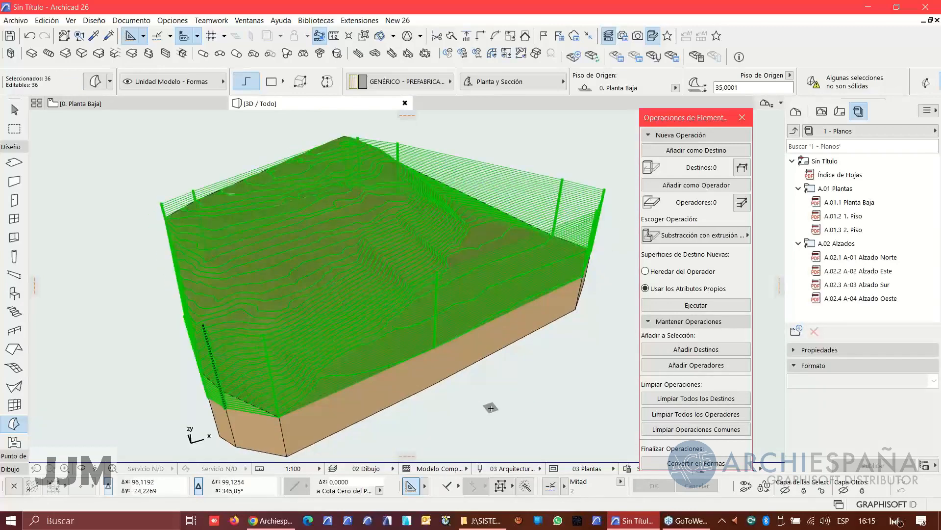
key(Escape)
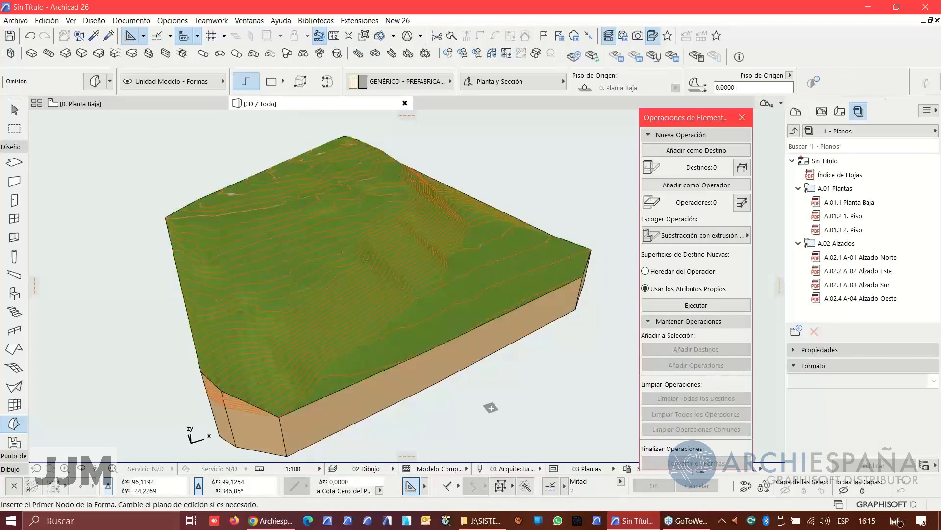
Step: Examine the contour lines on the terrain in 3D and on the Planta Baja floor plan
mouse_move(478, 370)
shift+middle_down()
mouse_move(372, 335)
mouse_move(368, 229)
mouse_move(451, 294)
mouse_move(499, 304)
mouse_move(496, 367)
shift+middle_up()
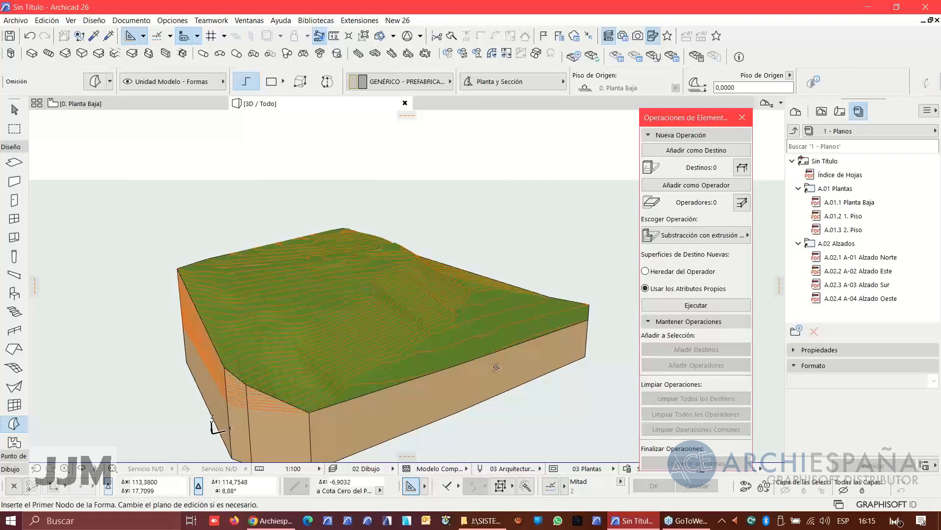
click(153, 104)
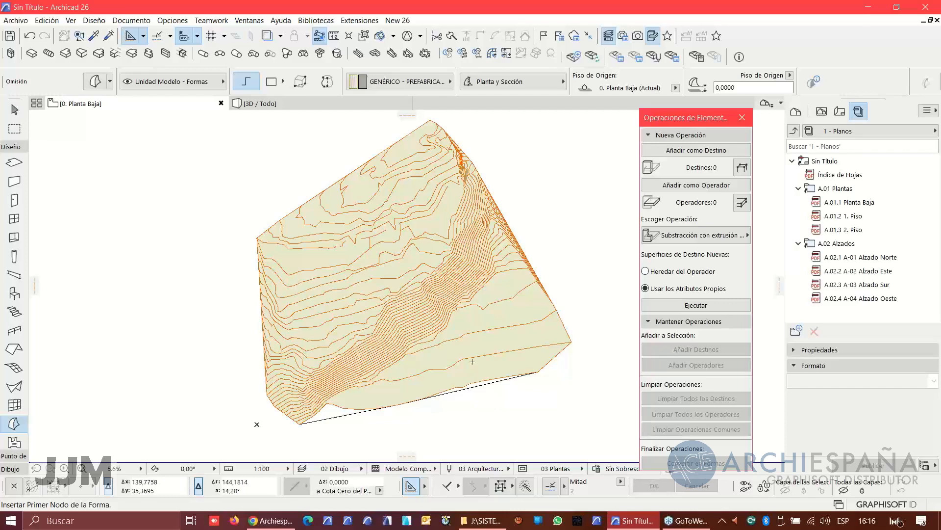
shift+click(497, 352)
key(Escape)
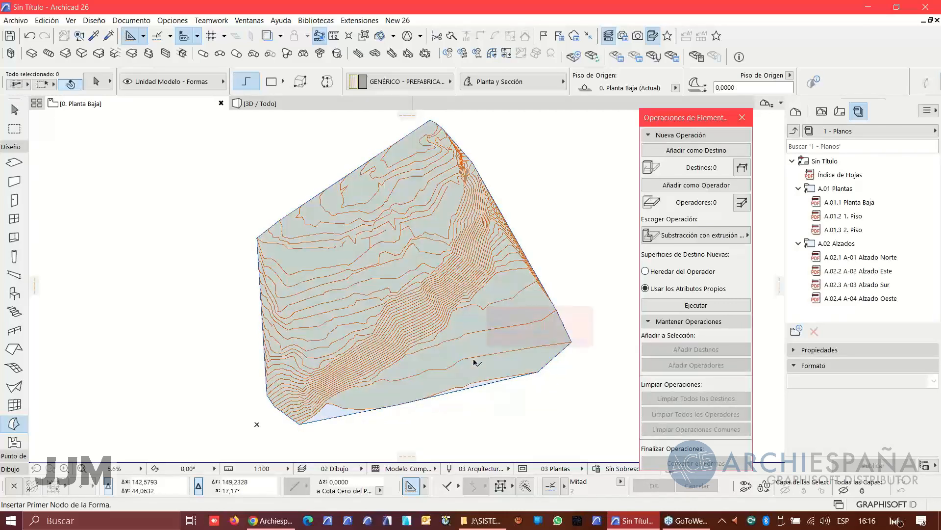
click(472, 357)
key(Escape)
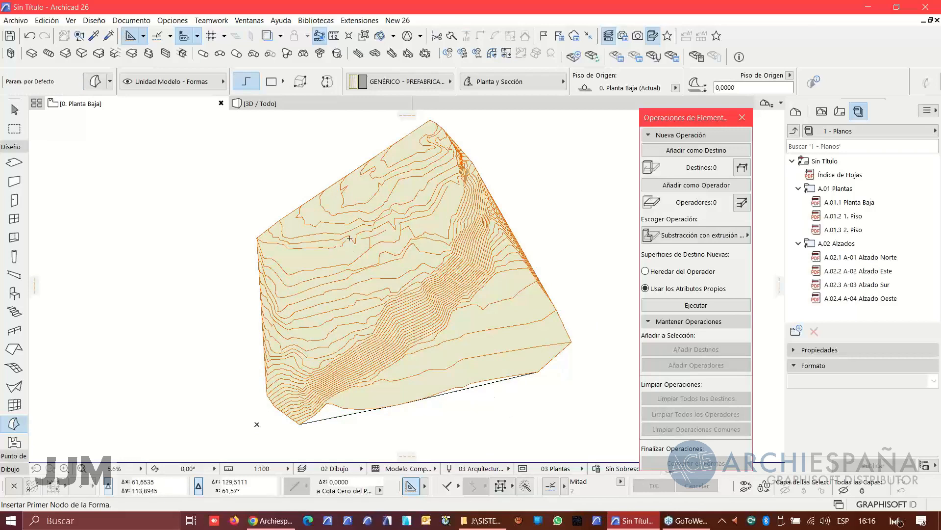
click(287, 104)
shift+middle_drag(378, 327, 329, 342)
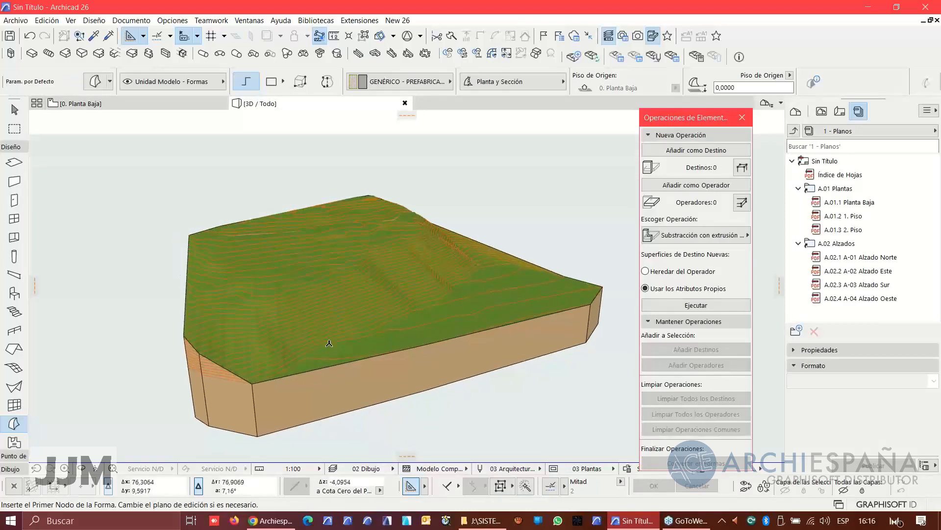
scroll(361, 336, up, 2)
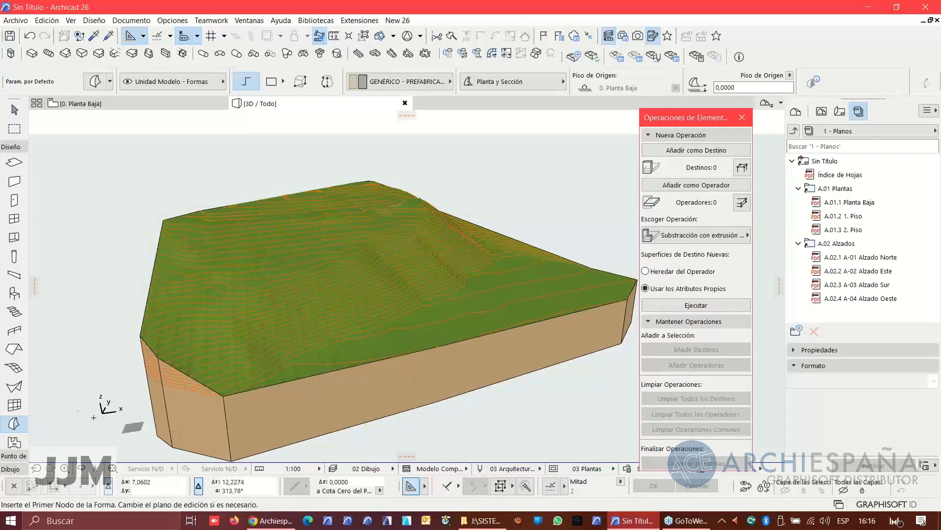
Step: Select all the Morphs, toggle Autoagrupar, and convert the selection with Convertir en Formas, accepting removal of the originals
key(ctrl+a)
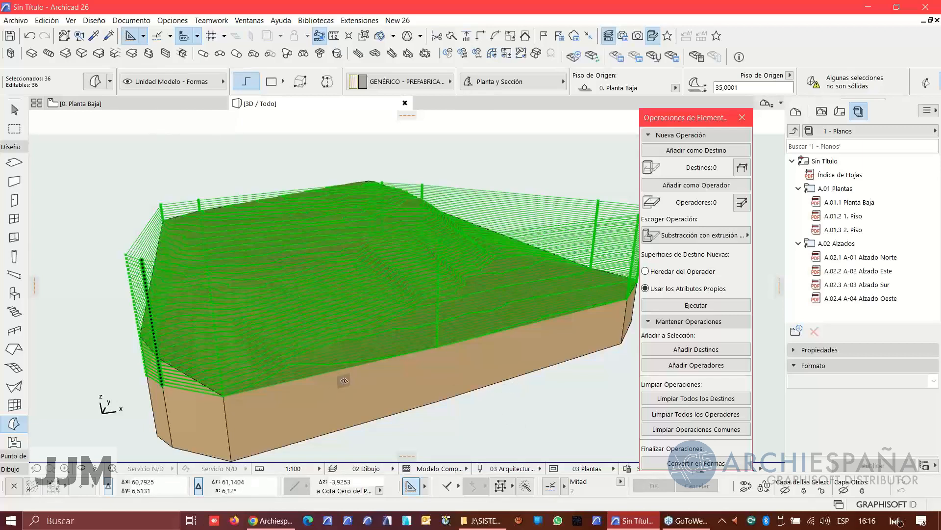
click(50, 24)
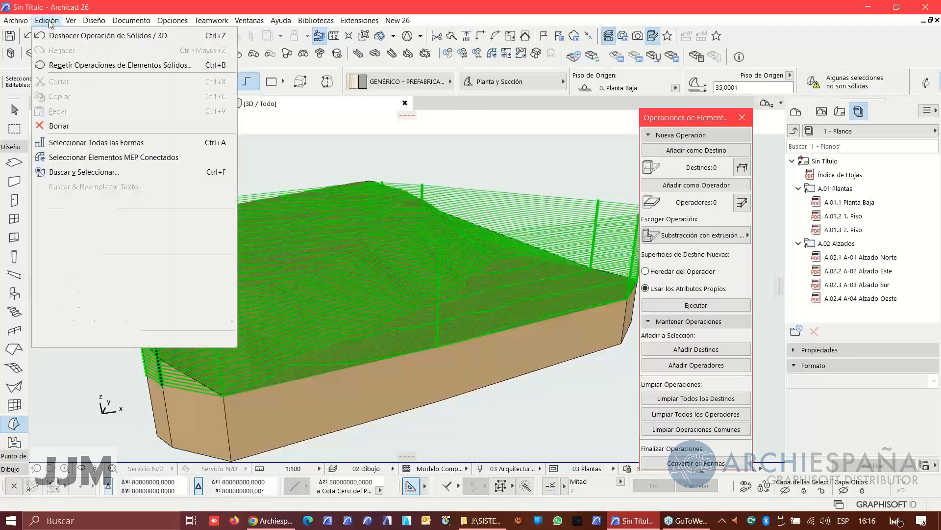
mouse_move(225, 217)
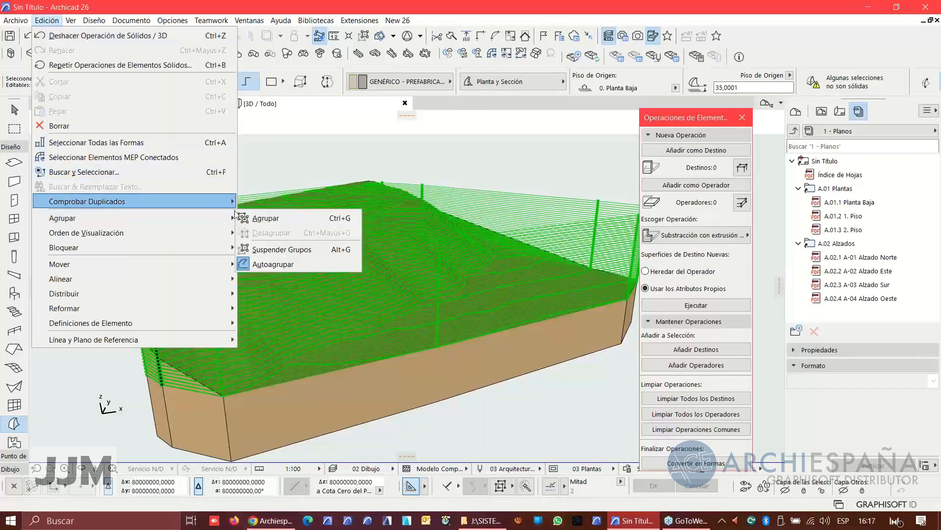
click(275, 265)
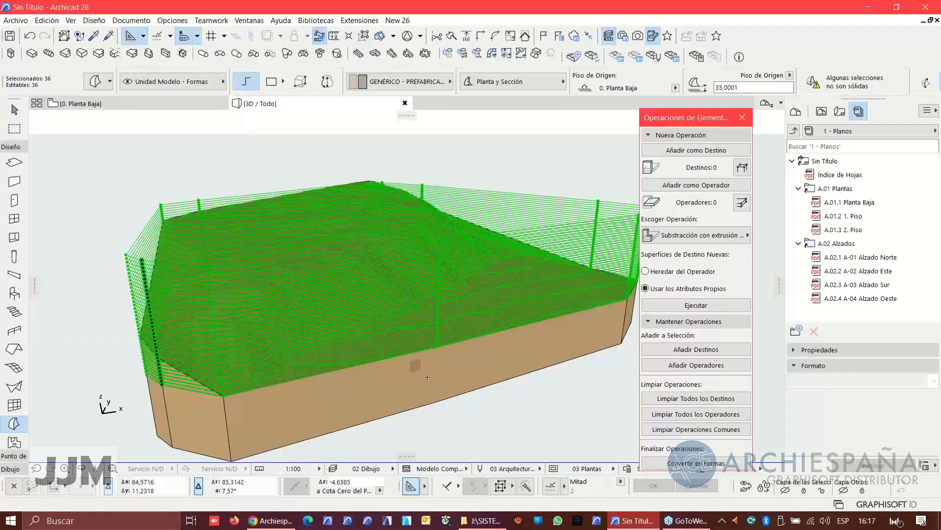
click(696, 463)
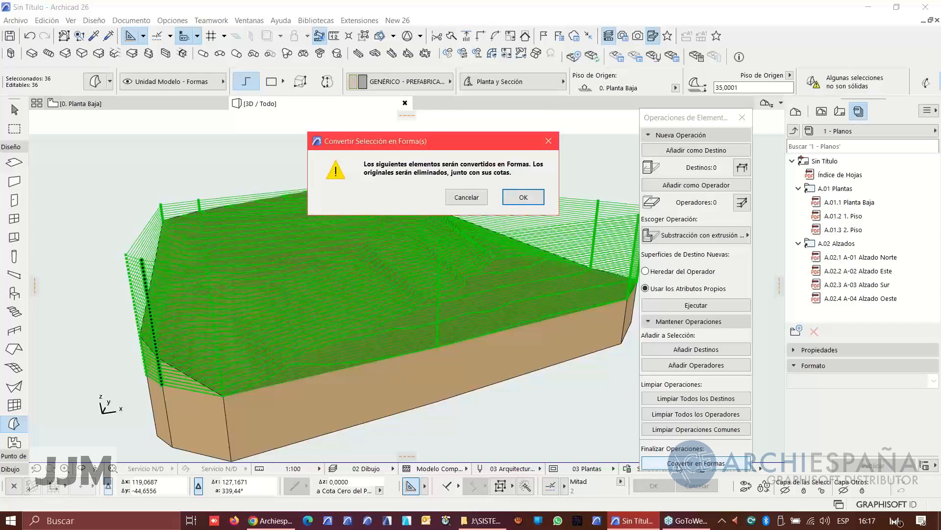
click(528, 196)
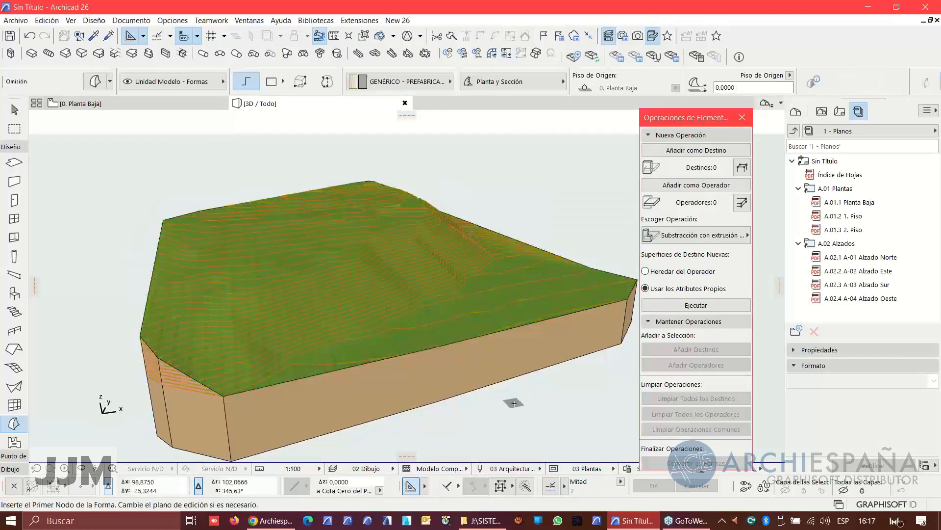
Step: Hide the terrain mesh's layer so only the trimmed Morphs show, and close Operaciones de Elementos Sólidos
key(shift)
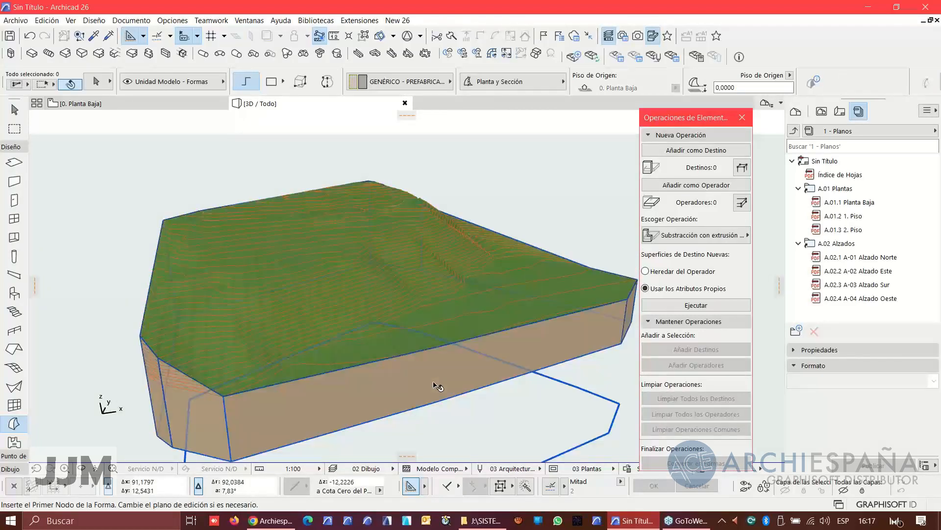
click(439, 385)
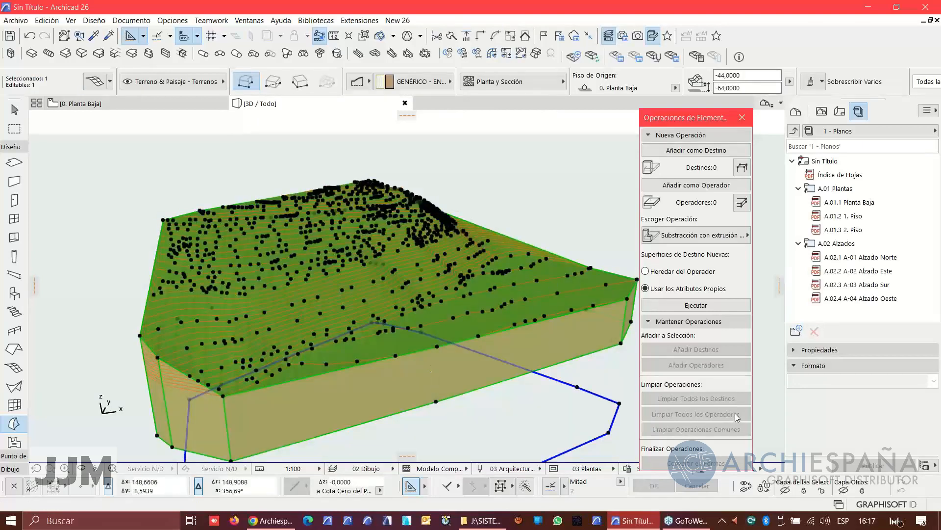
click(786, 491)
mouse_move(404, 403)
shift+middle_down()
mouse_move(531, 341)
mouse_move(516, 368)
mouse_move(567, 332)
mouse_move(441, 390)
mouse_move(320, 412)
mouse_move(412, 406)
mouse_move(407, 385)
shift+middle_up()
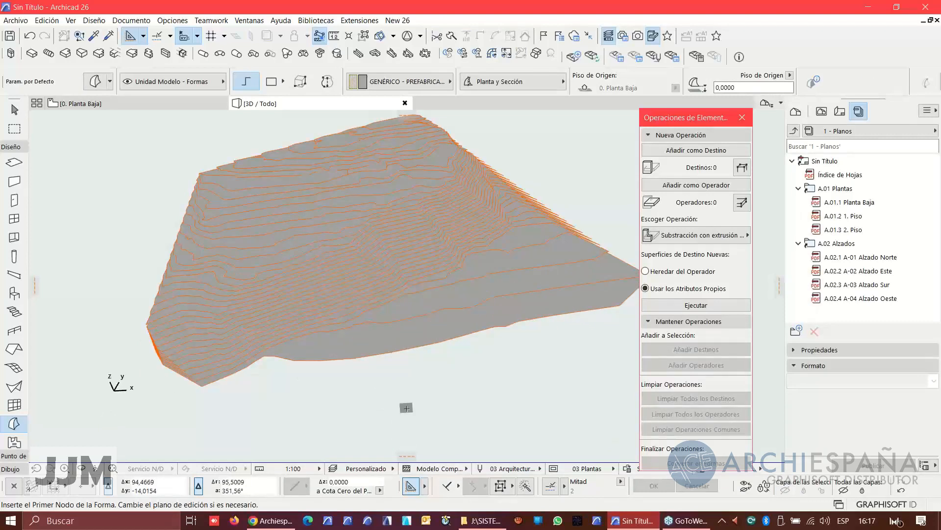
shift+middle_drag(559, 368, 428, 329)
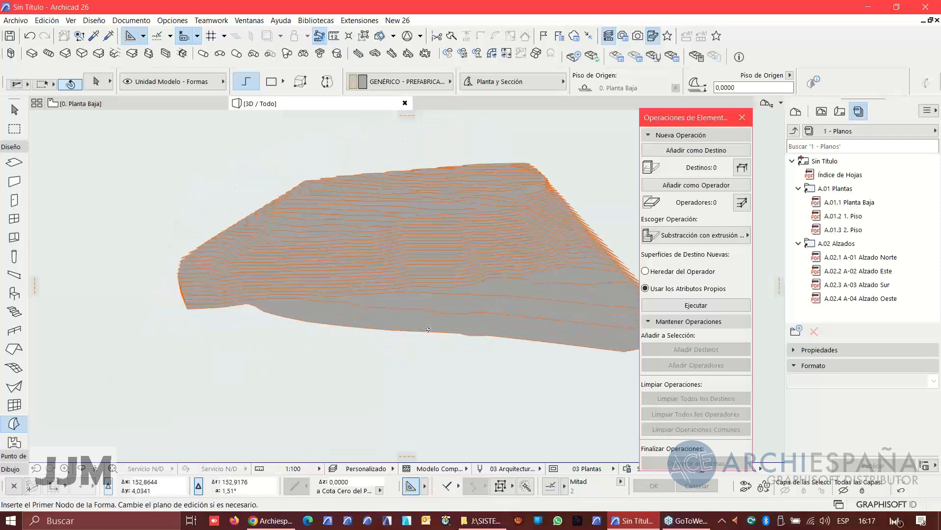
shift+middle_drag(478, 346, 445, 357)
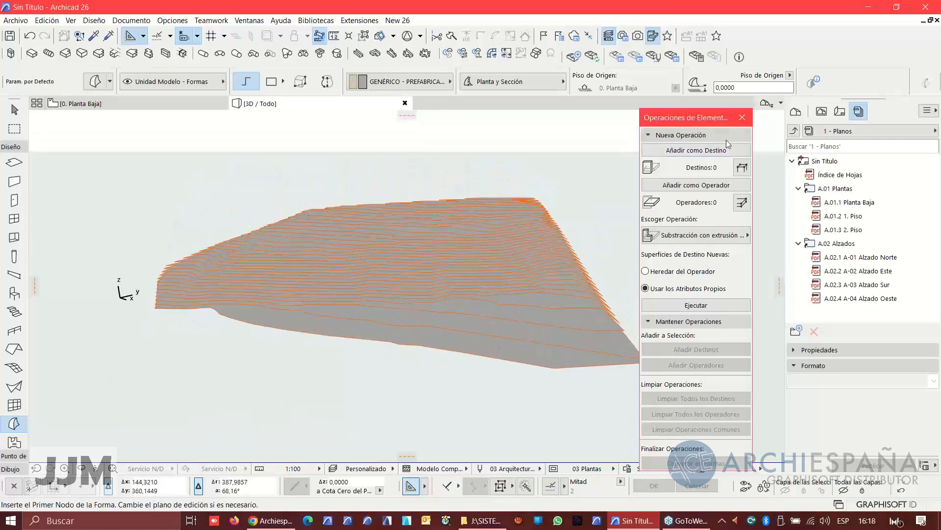
click(743, 117)
shift+middle_drag(334, 343, 529, 374)
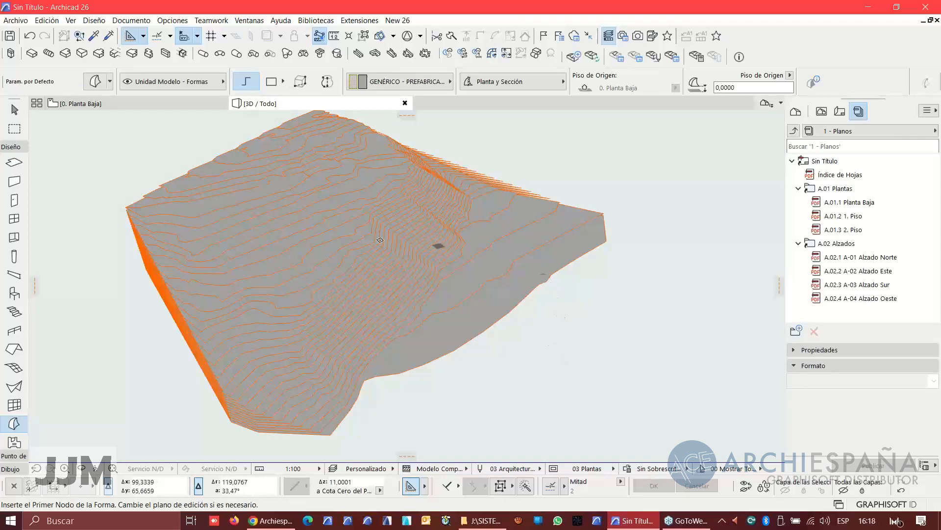
Step: Switch the Arrow tool to sub-element selection
click(14, 110)
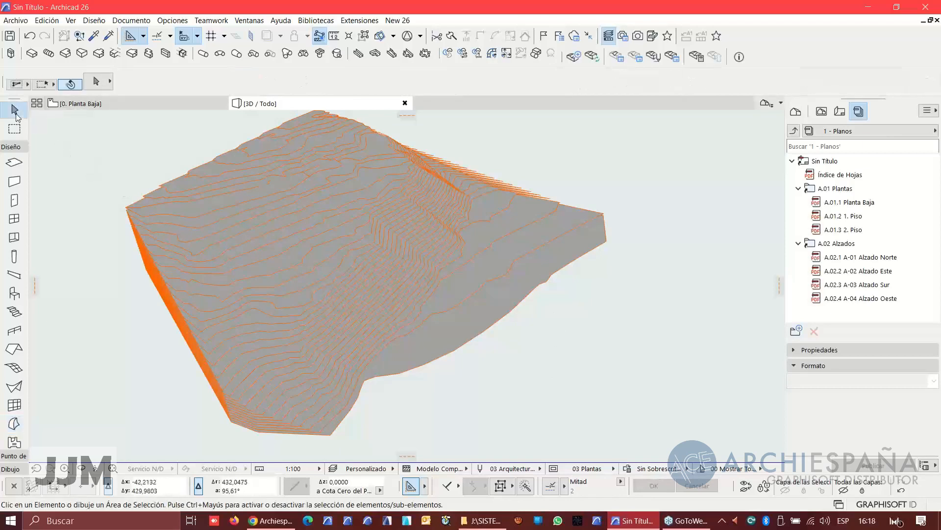
click(97, 84)
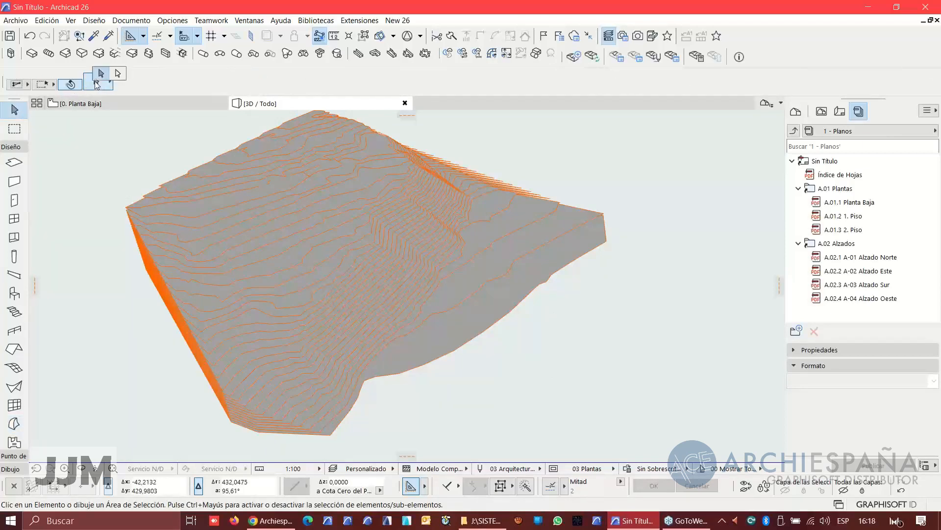
click(119, 73)
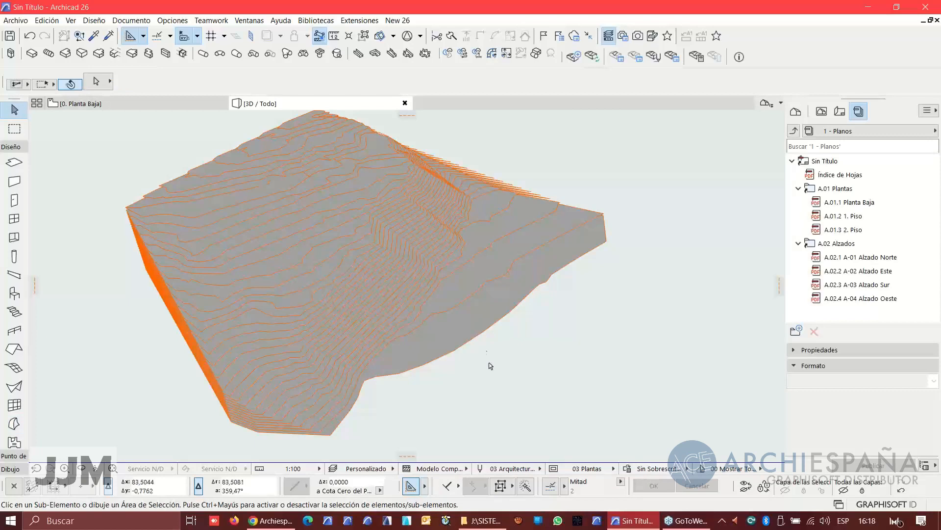
Step: Use Buscar y Seleccionar with the Cara de Forma criterion picked from a Morph to select all the Morph faces, and delete them
click(81, 37)
drag(711, 125, 709, 48)
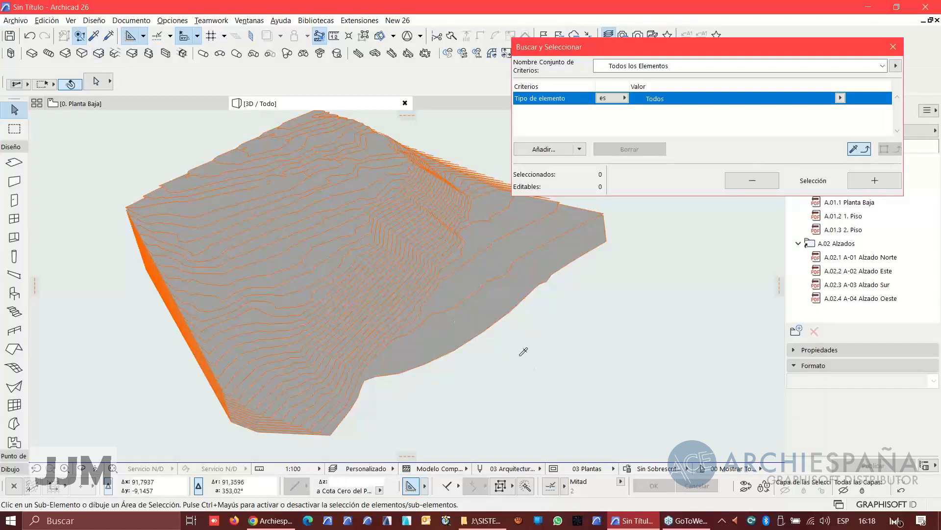
alt+click(489, 309)
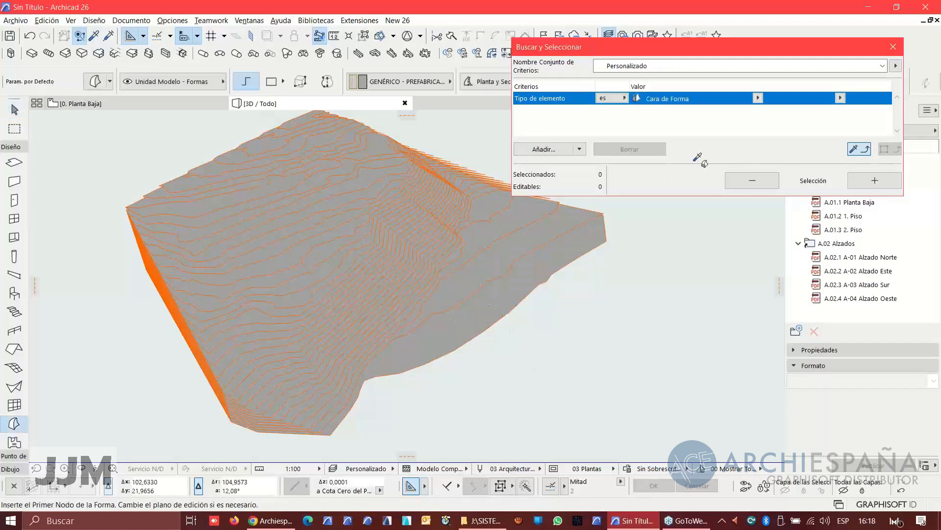
click(759, 99)
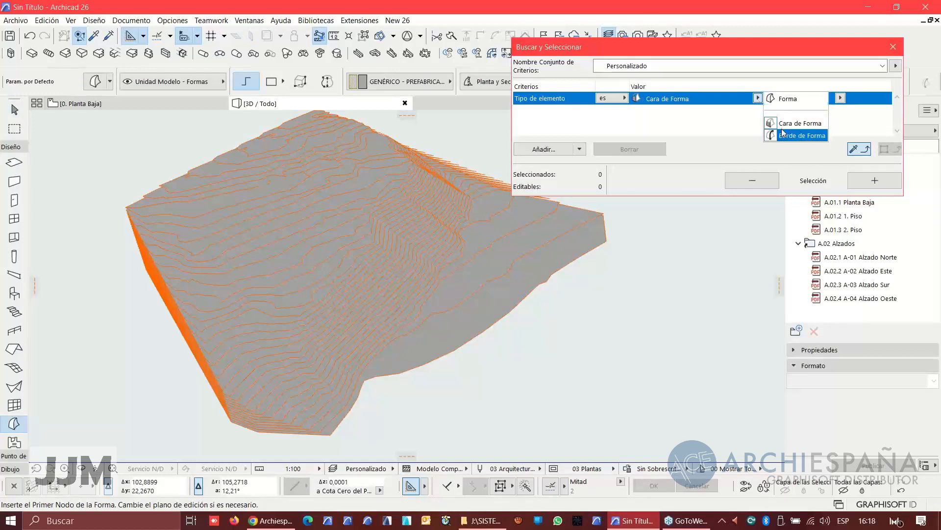
click(758, 99)
click(758, 99)
click(757, 99)
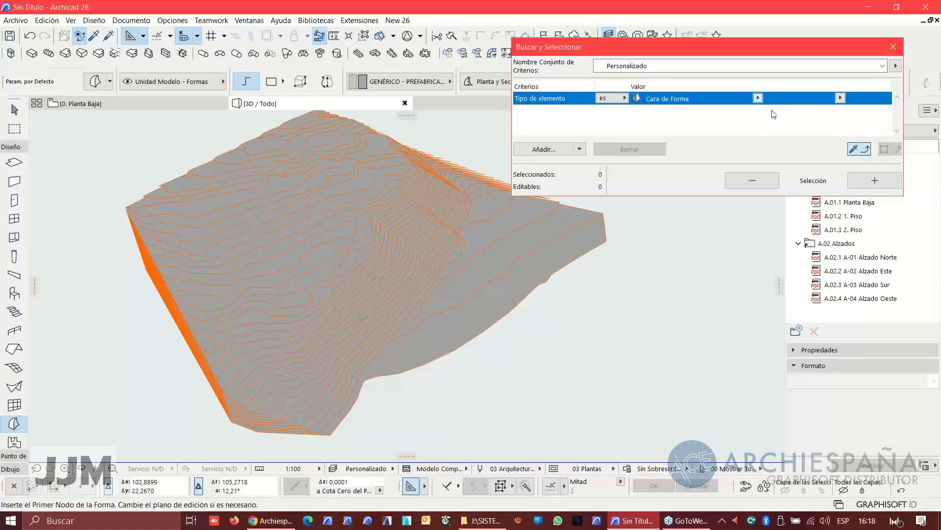
click(854, 178)
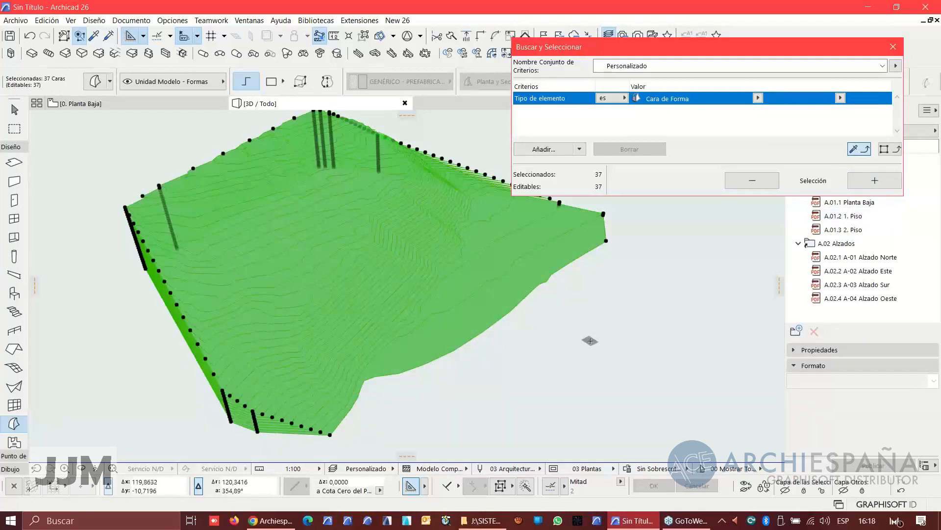
key(Escape)
shift+middle_drag(548, 370, 443, 365)
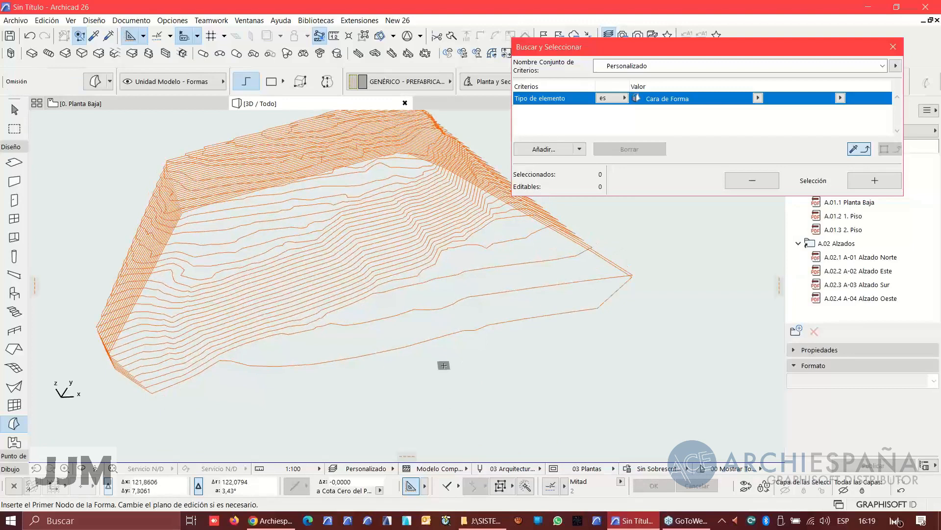
Step: Restore the visibility of the hidden terrain layer and open the Planta Baja floor plan
click(902, 492)
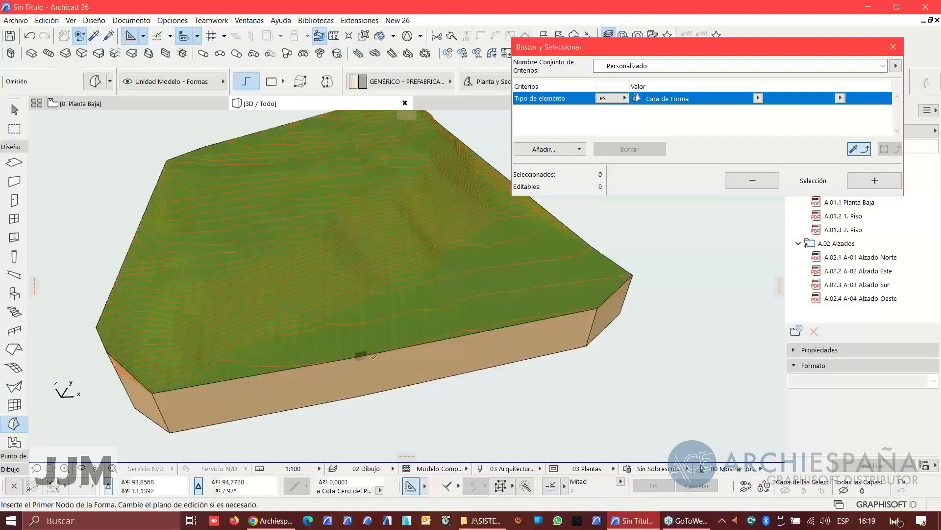
mouse_move(273, 393)
shift+middle_down()
mouse_move(452, 289)
mouse_move(439, 274)
mouse_move(392, 271)
mouse_move(330, 293)
shift+middle_up()
key(F2)
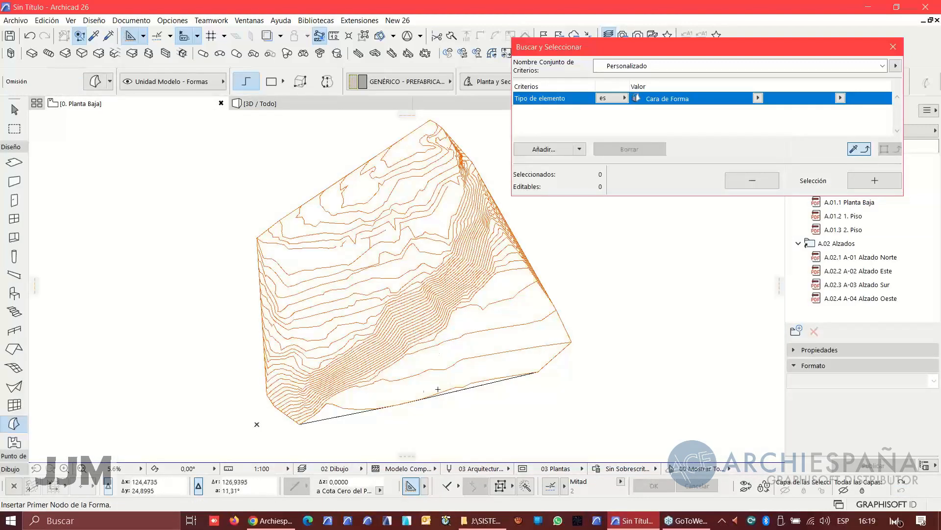
Step: Examine the contour lines across the terrain in the floor plan, overall and close up near the western corner
scroll(437, 388, up, 4)
scroll(426, 345, down, 3)
middle_drag(426, 345, 393, 349)
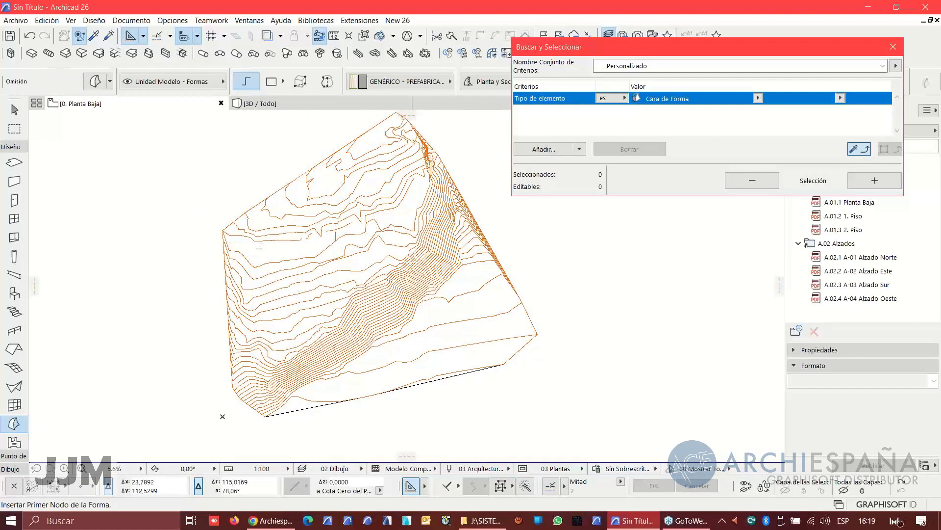
scroll(259, 247, up, 2)
scroll(258, 246, up, 5)
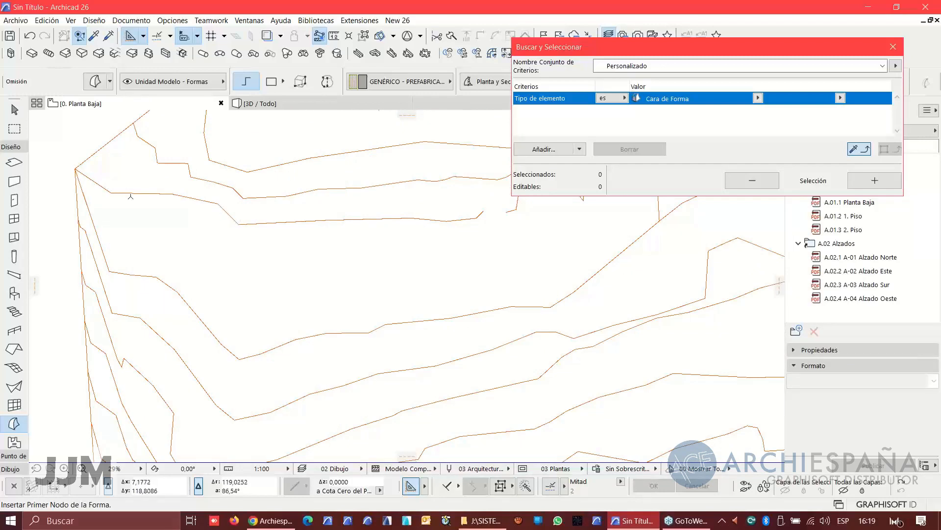
scroll(322, 231, down, 5)
scroll(332, 307, up, 3)
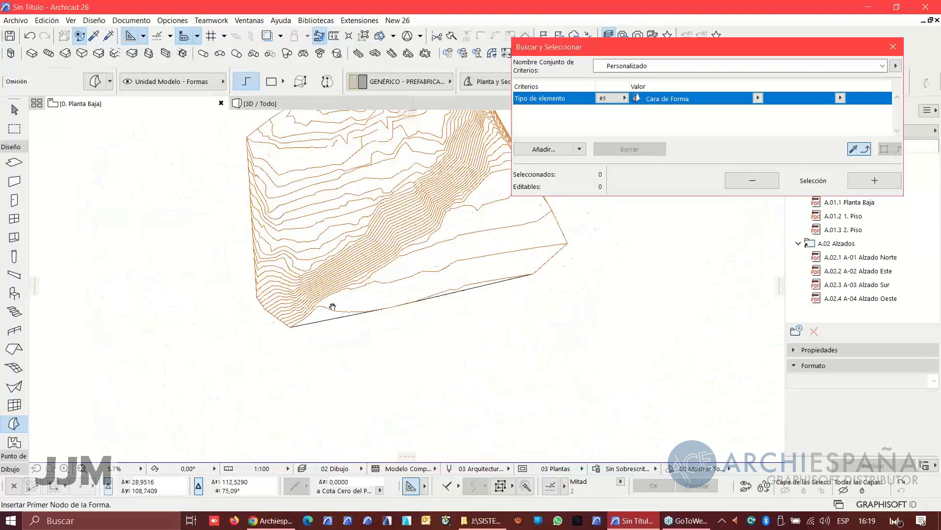
scroll(355, 257, down, 3)
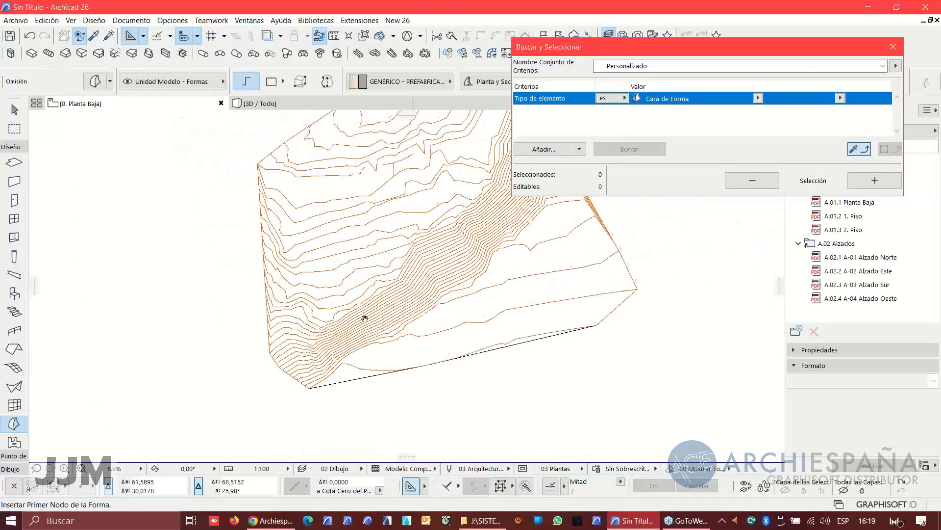
scroll(296, 175, up, 8)
middle_drag(296, 175, 302, 214)
scroll(302, 214, up, 4)
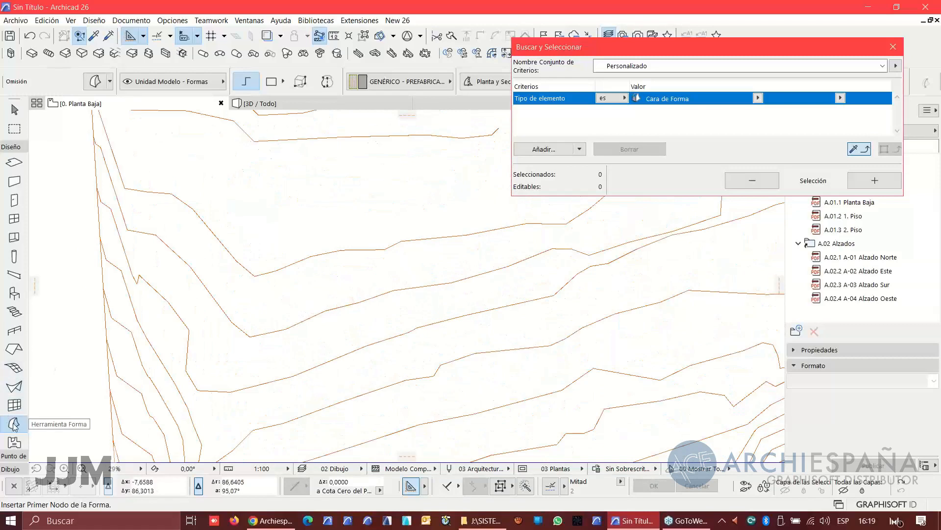
Step: Place level dimensions on three neighbouring contour lines in the upper western part of the floor plan
click(11, 470)
click(14, 226)
scroll(288, 261, up, 3)
scroll(283, 257, up, 5)
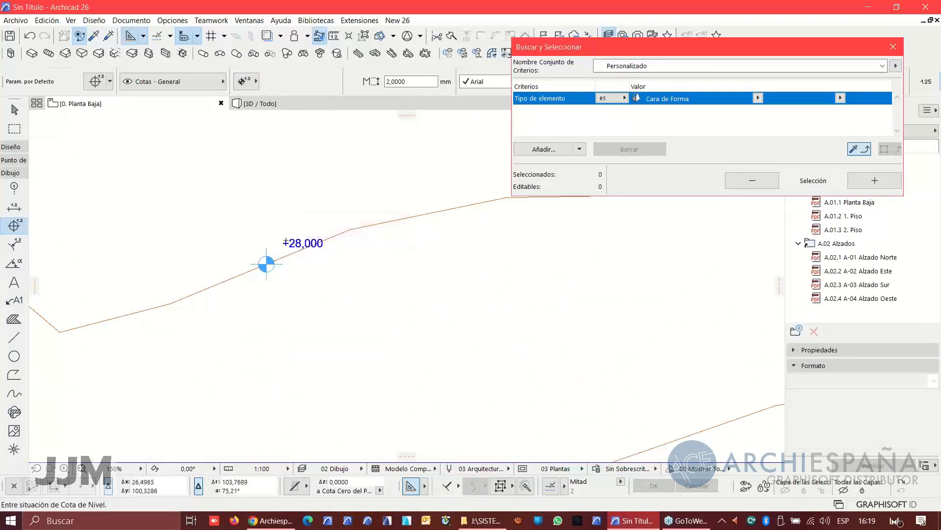
scroll(267, 264, down, 4)
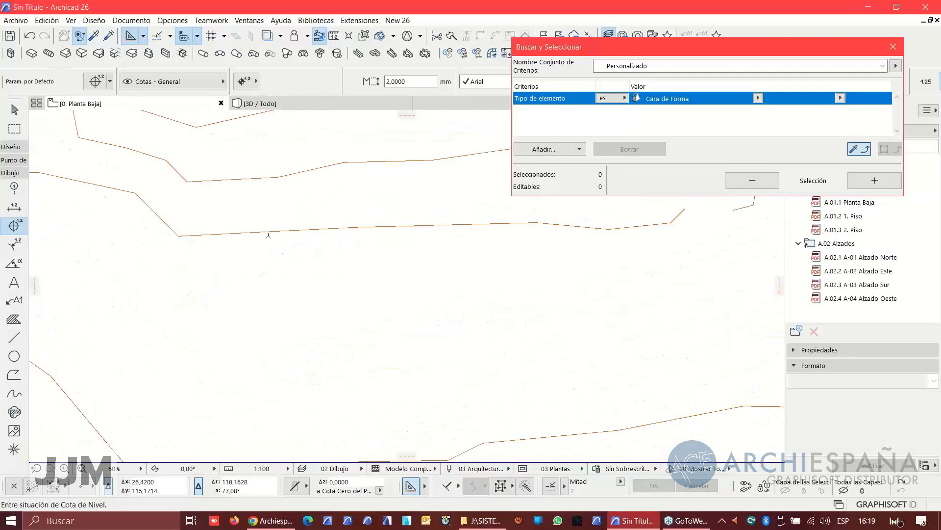
click(263, 230)
scroll(276, 230, up, 3)
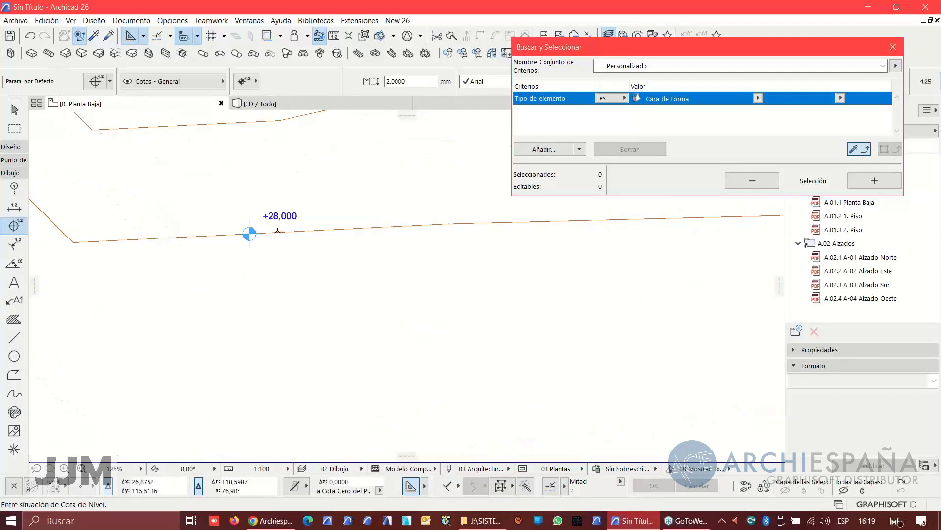
scroll(275, 223, up, 5)
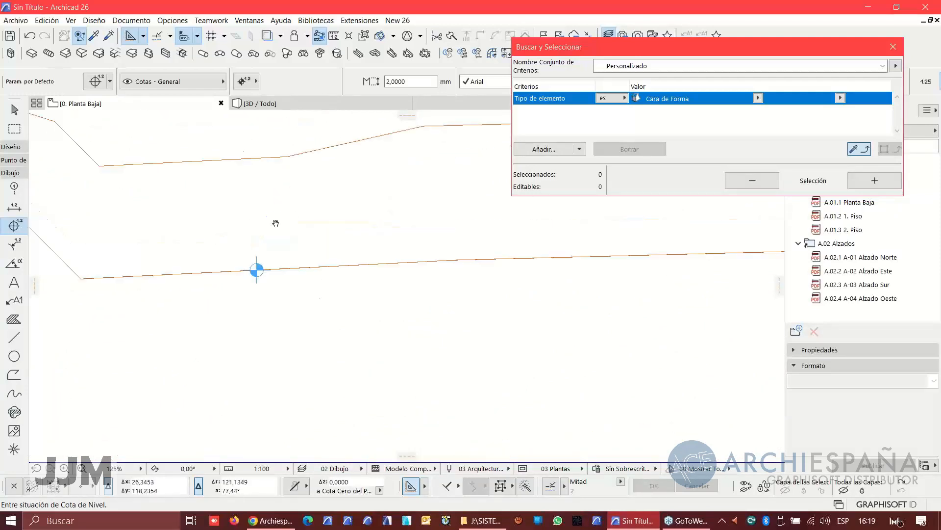
click(270, 235)
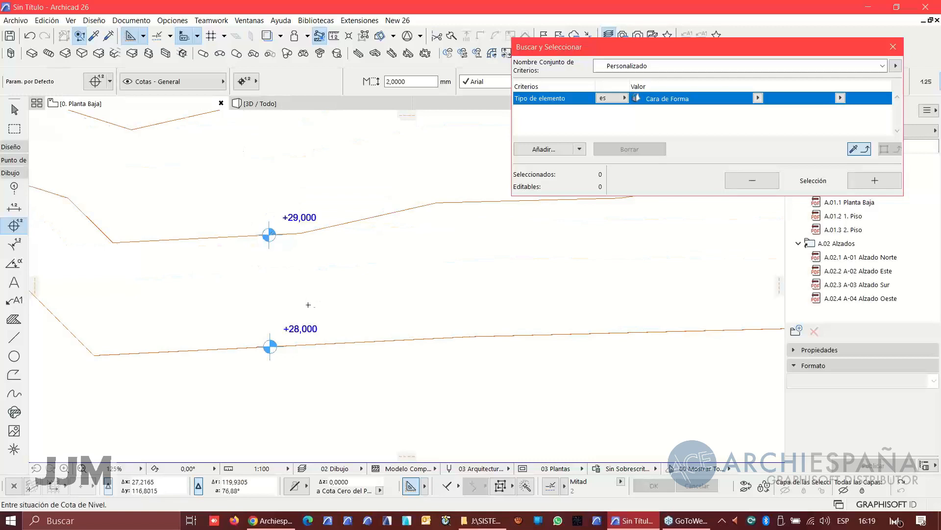
Step: Place a fourth level dimension on the contour line below the lowest one already labelled, and compare the labelled levels
scroll(309, 305, down, 6)
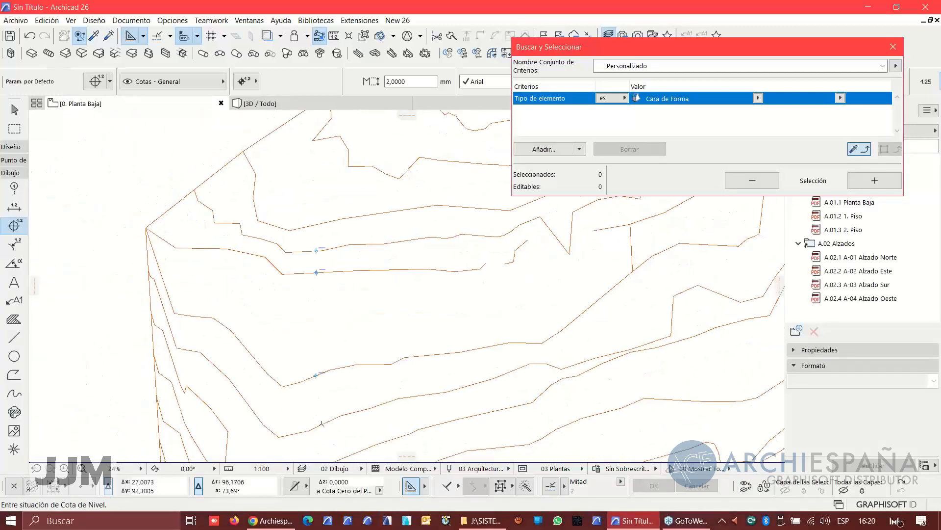
scroll(321, 424, up, 3)
scroll(314, 436, up, 3)
mouse_move(331, 240)
middle_down()
mouse_move(331, 396)
mouse_move(318, 407)
middle_up()
middle_drag(324, 163, 327, 336)
scroll(324, 206, down, 3)
middle_drag(320, 204, 305, 260)
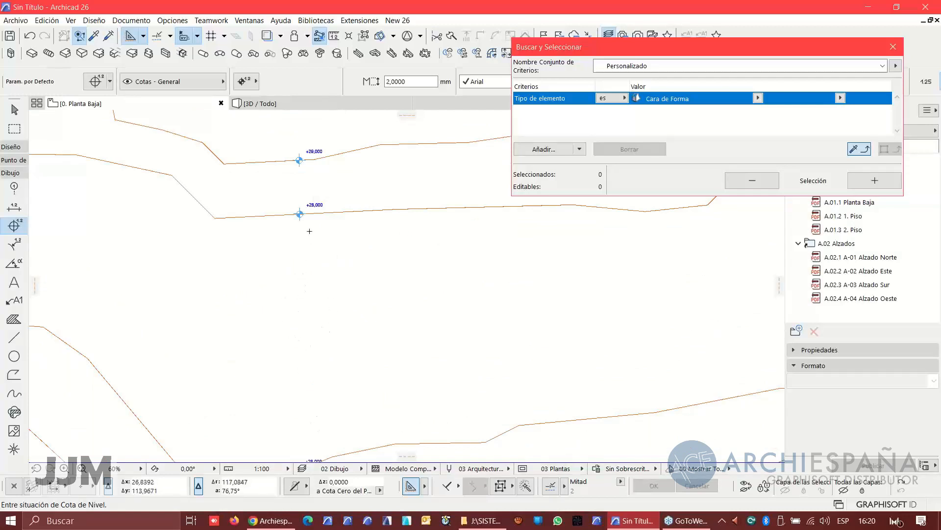
scroll(300, 159, up, 2)
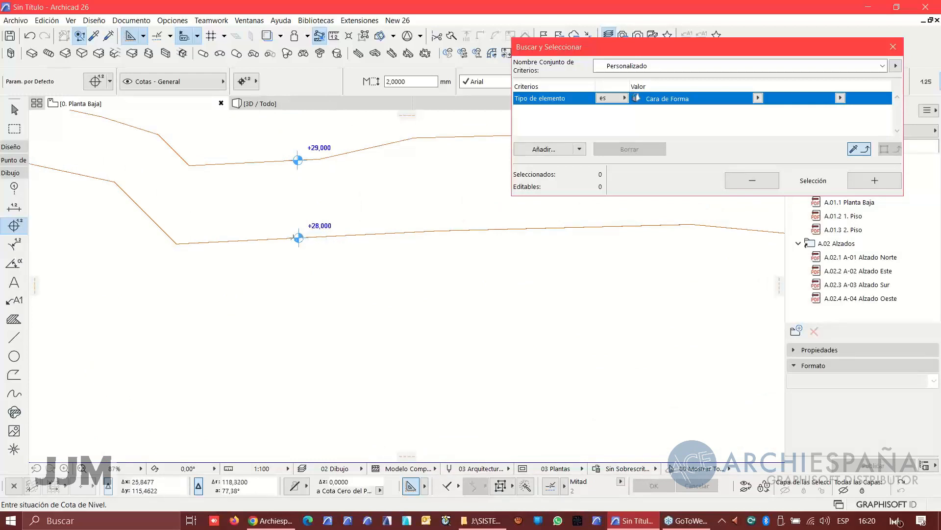
scroll(298, 239, down, 6)
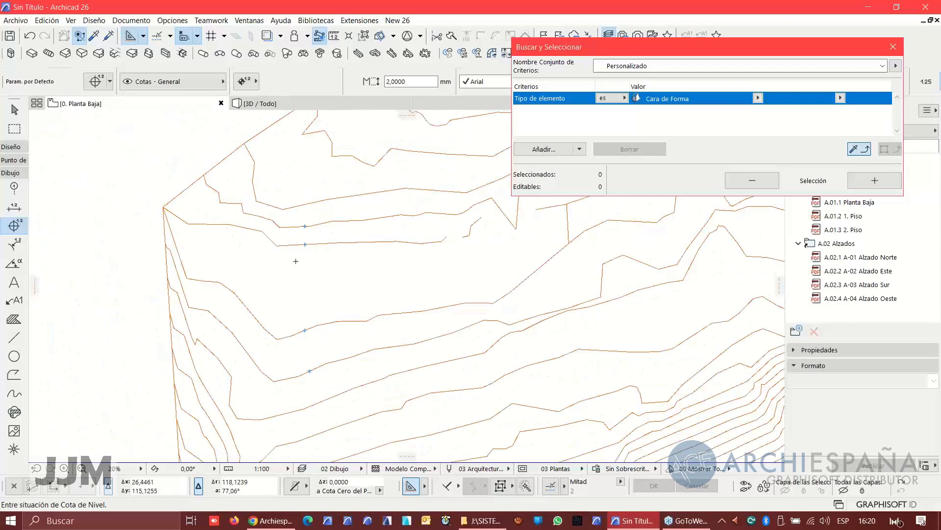
scroll(301, 266, down, 3)
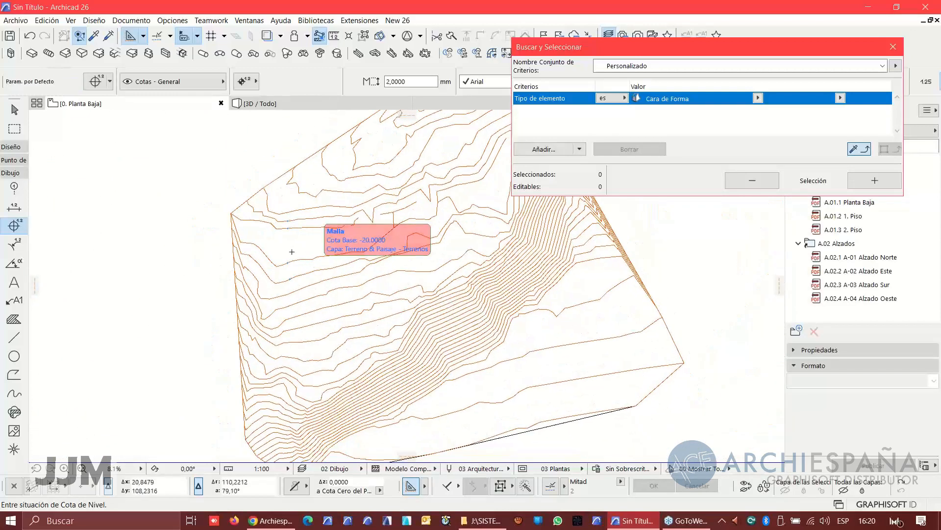
Step: In the 3D view, select all the Morph contour edges, elevate them by -0,0001 and clear the selection
click(260, 103)
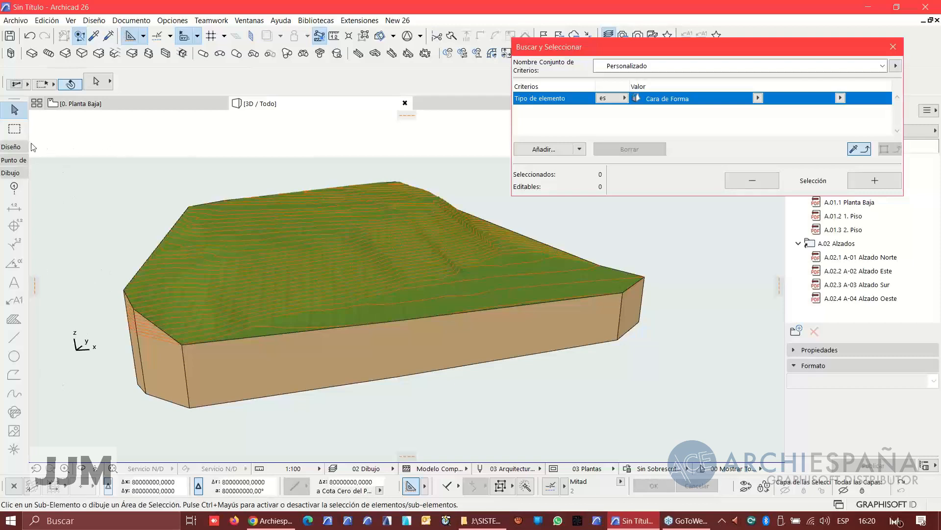
click(15, 148)
click(13, 367)
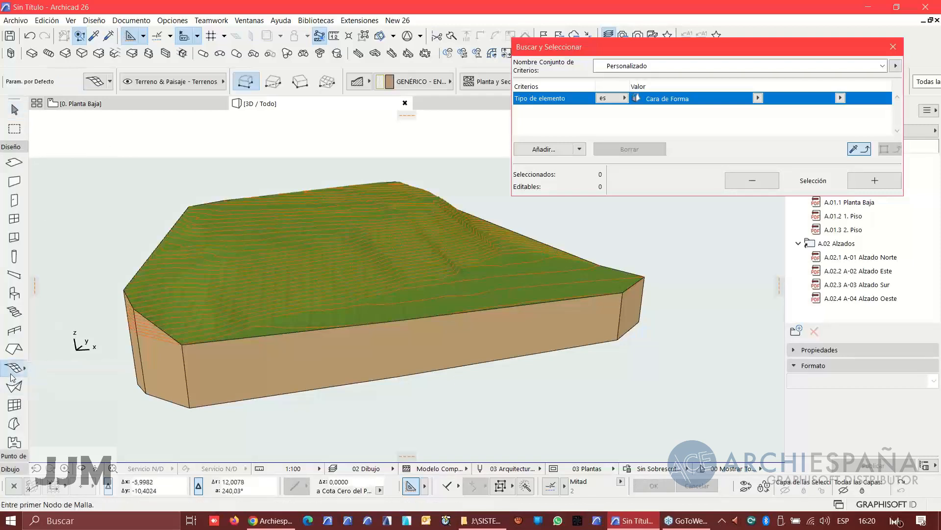
click(14, 422)
key(ctrl+a)
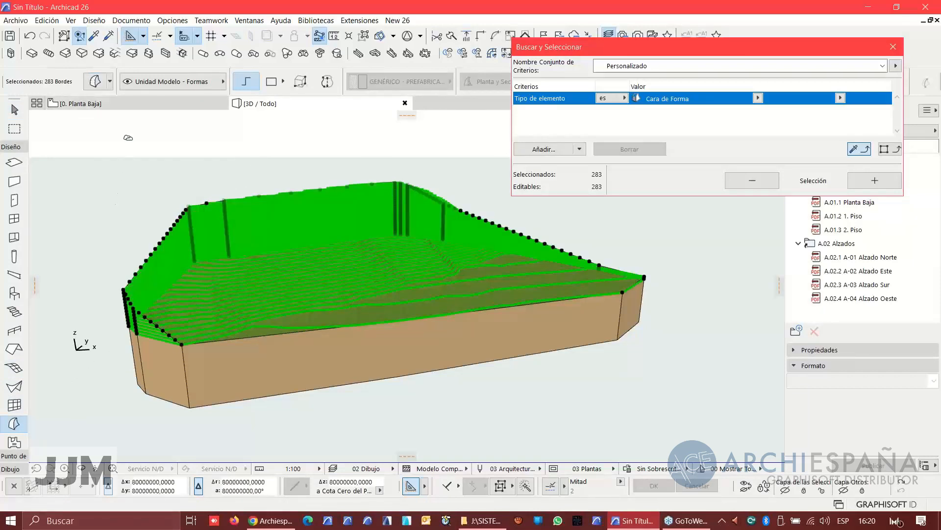
right_click(107, 131)
mouse_move(182, 212)
click(319, 250)
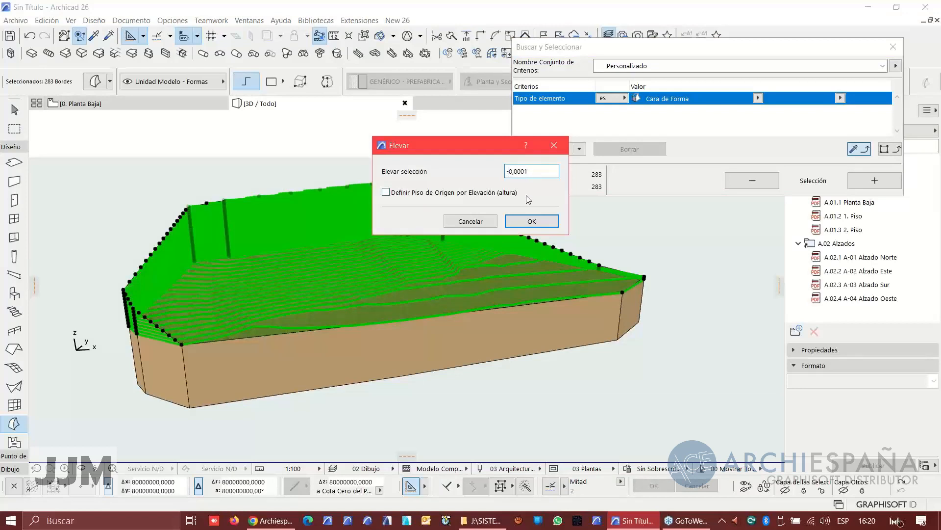
click(532, 221)
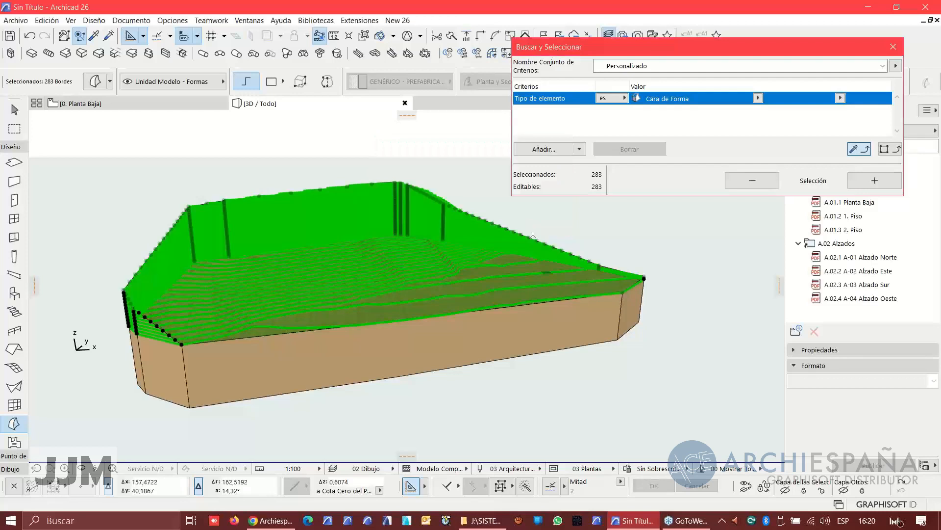
key(Escape)
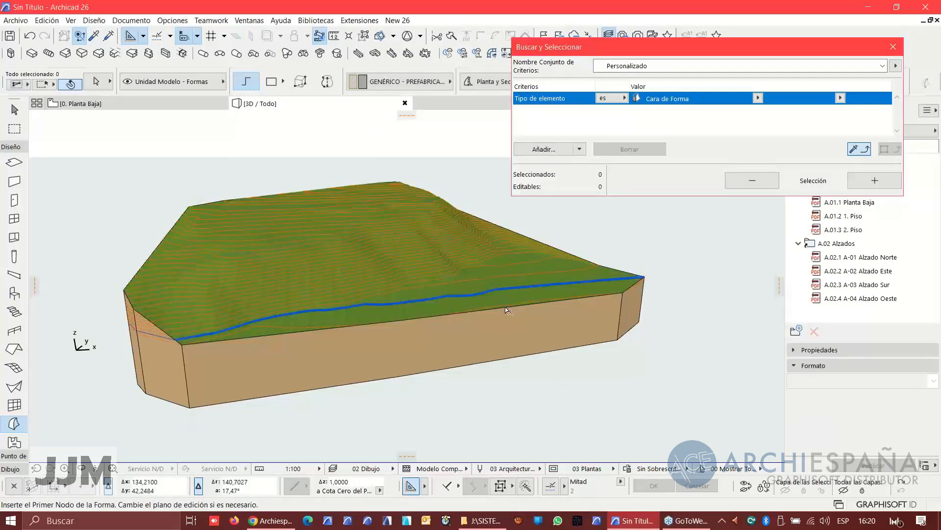
click(507, 309)
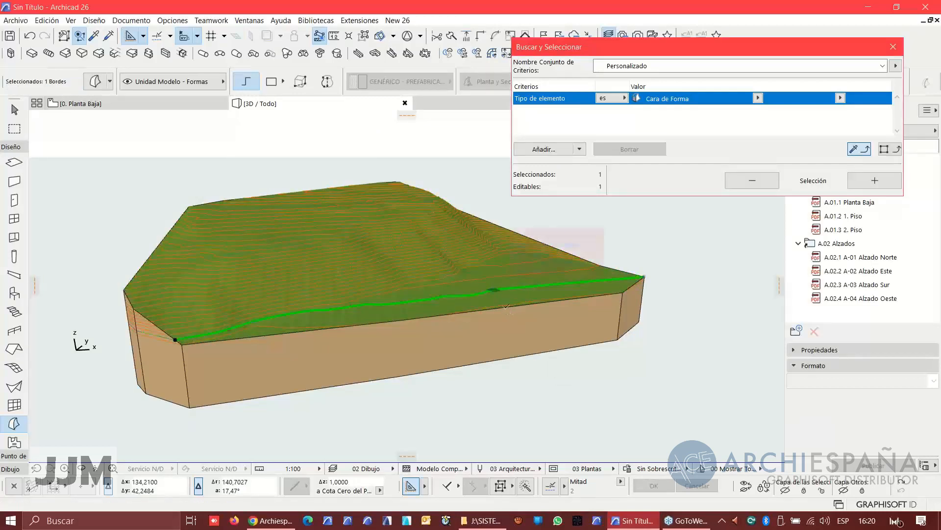
click(97, 82)
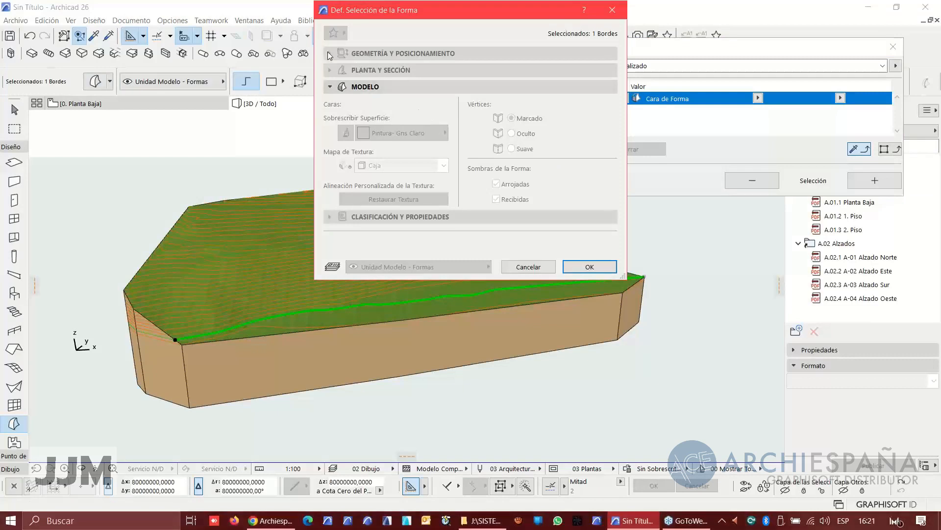
click(530, 269)
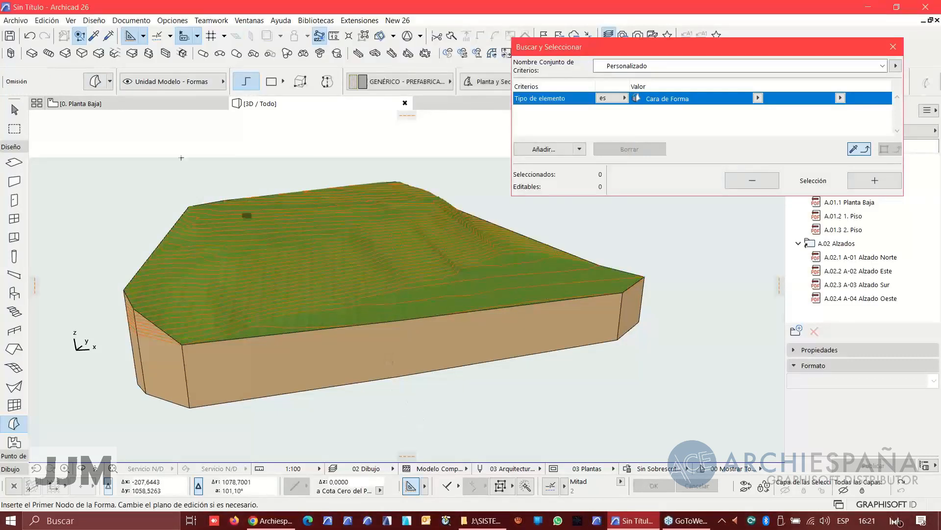
Step: Set the Arrow tool to whole-element selection and check the elevation of one contour Morph in its selection settings
click(14, 109)
click(98, 68)
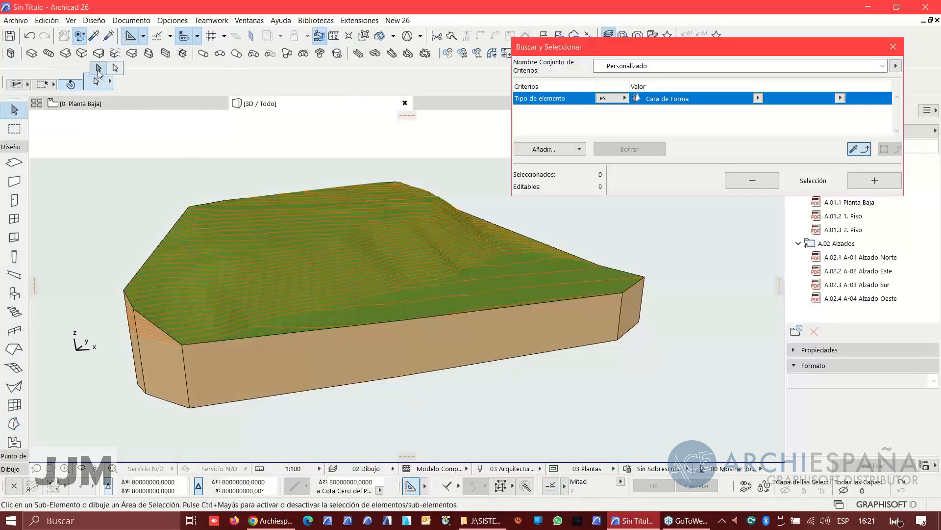
click(282, 289)
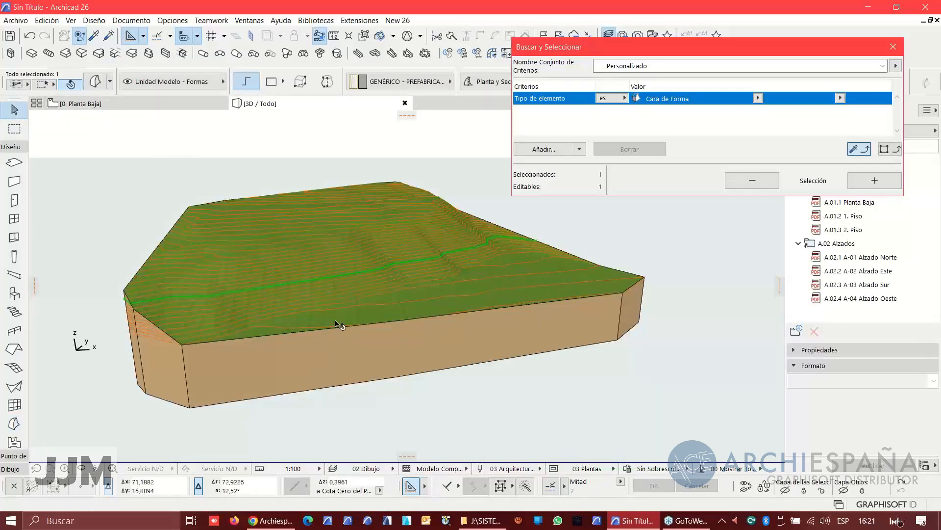
click(95, 81)
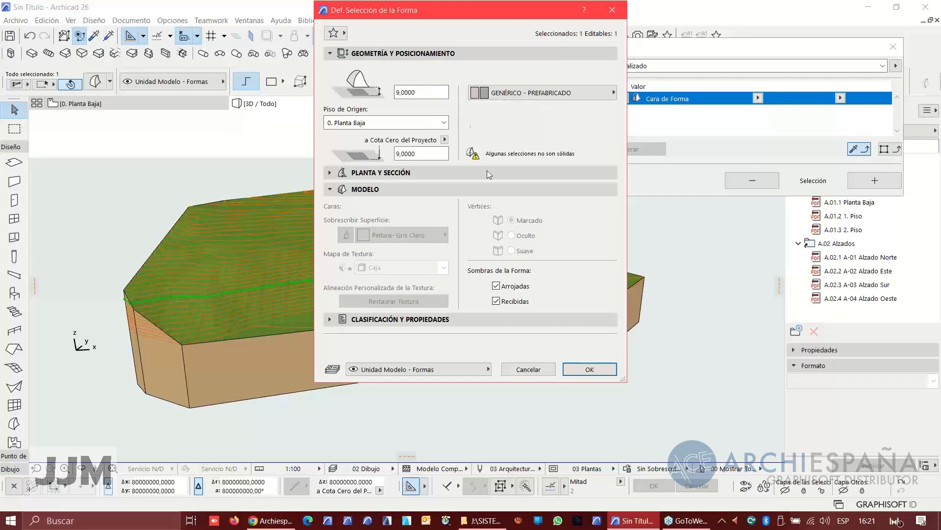
click(527, 368)
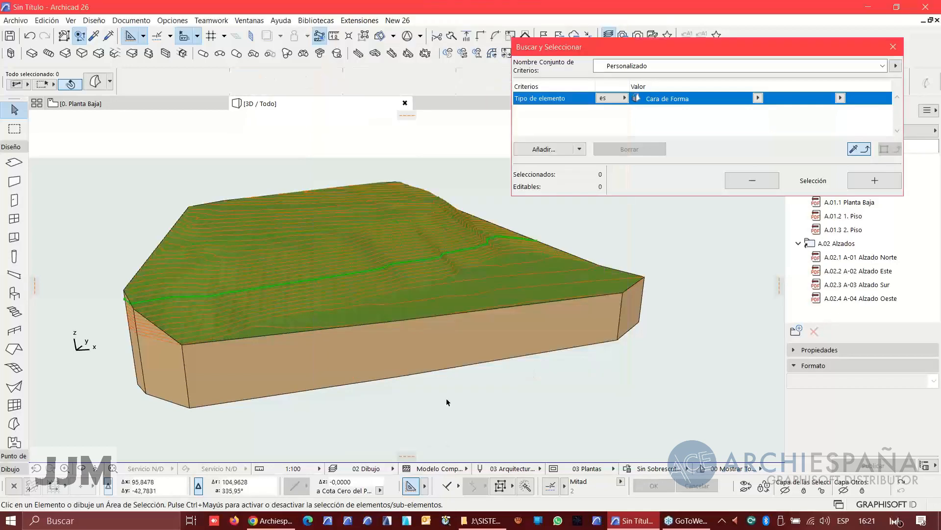
Step: Examine in 3D how the contour lines follow the terrain mesh, from several angles and close up
scroll(271, 336, up, 5)
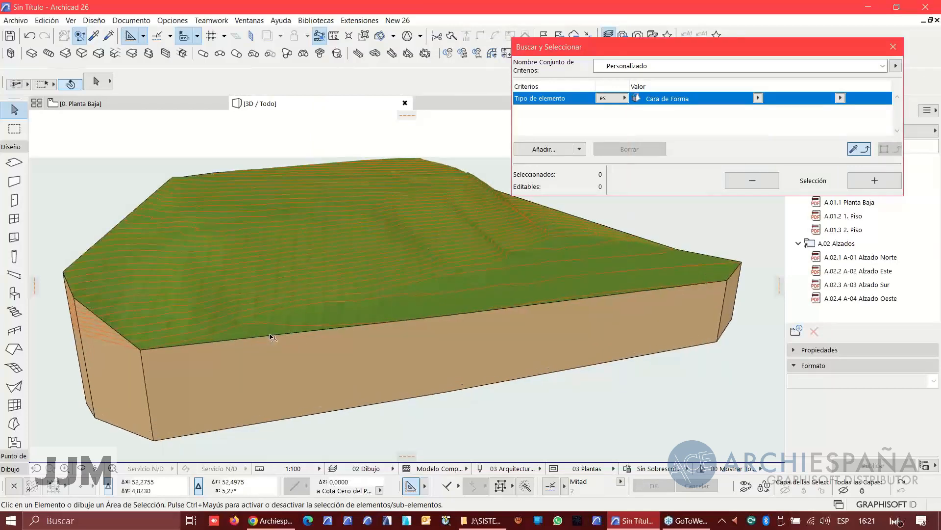
scroll(271, 337, up, 2)
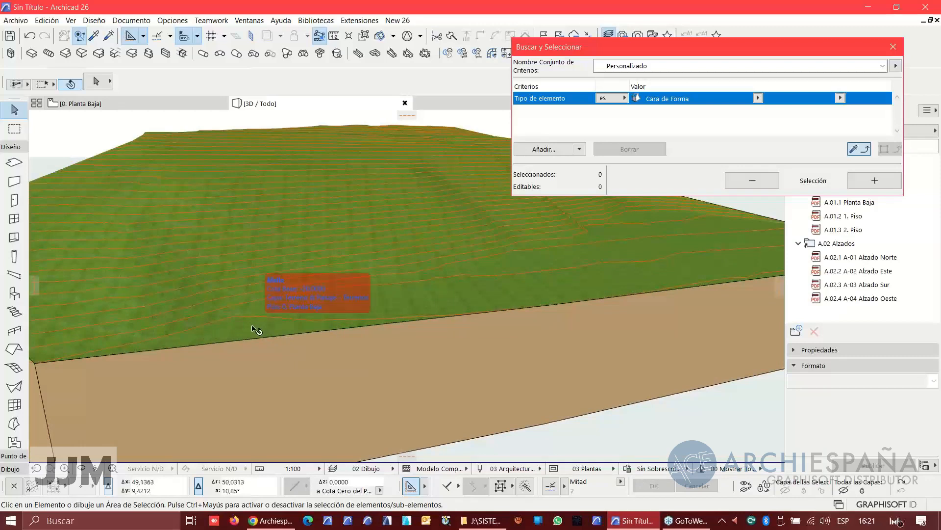
scroll(256, 329, down, 5)
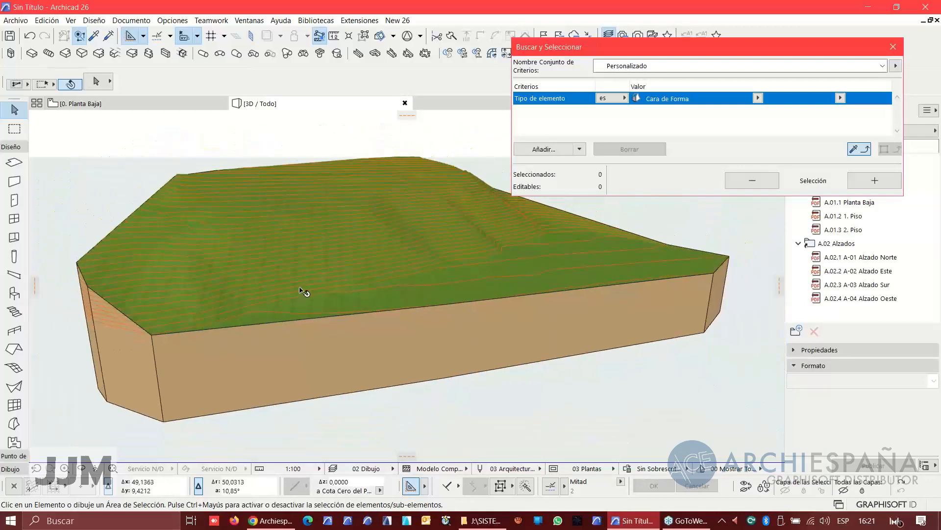
shift+middle_drag(313, 289, 538, 332)
scroll(380, 312, up, 1)
scroll(368, 278, up, 1)
scroll(239, 218, up, 1)
shift+middle_drag(239, 218, 250, 293)
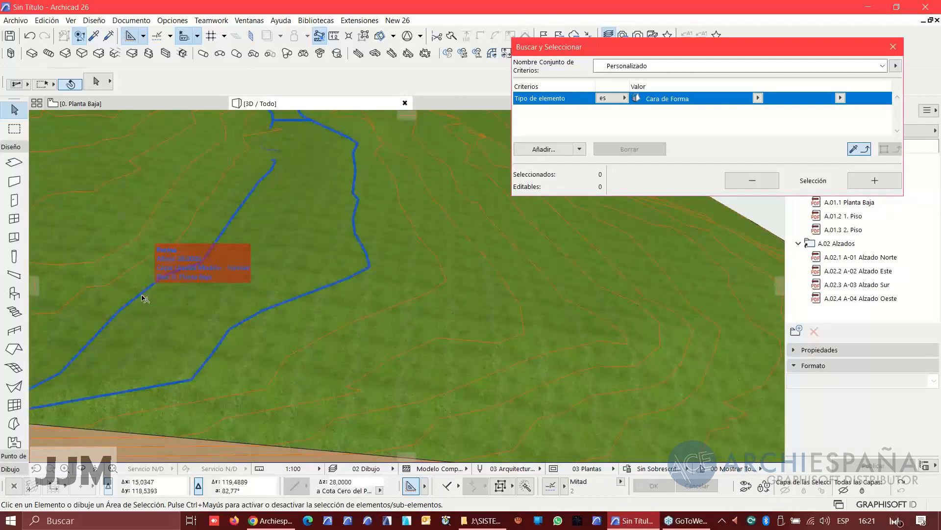
shift+middle_drag(143, 298, 395, 318)
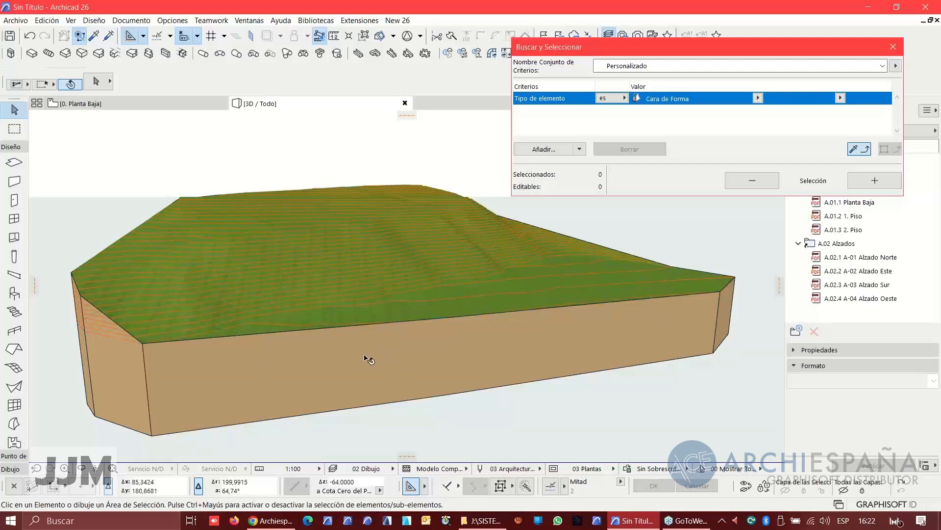
shift+middle_drag(378, 361, 495, 372)
Step: Close Buscar y Seleccionar and return to the Planta Baja floor plan
click(897, 47)
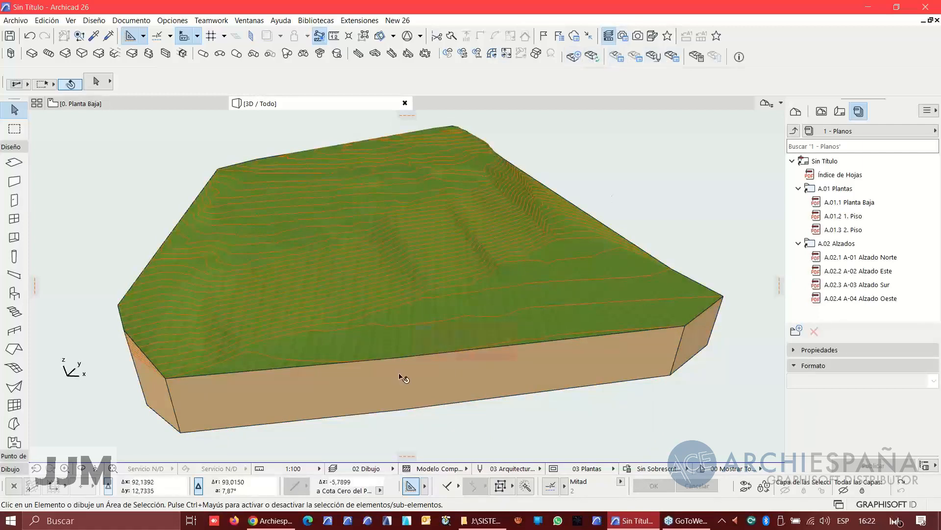
click(106, 105)
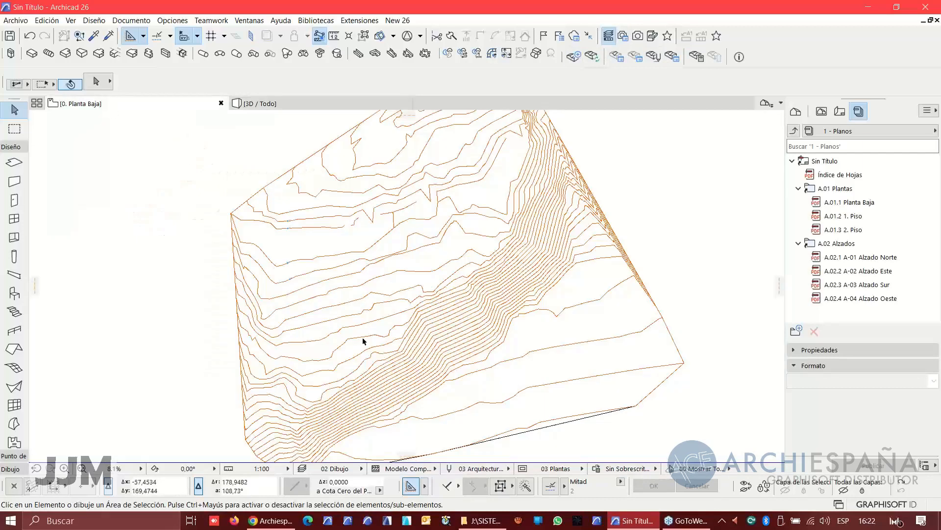
Step: Select the terrain mesh in the floor plan and hide its layer, Terreno & Paisaje - Terrenos
scroll(362, 340, down, 5)
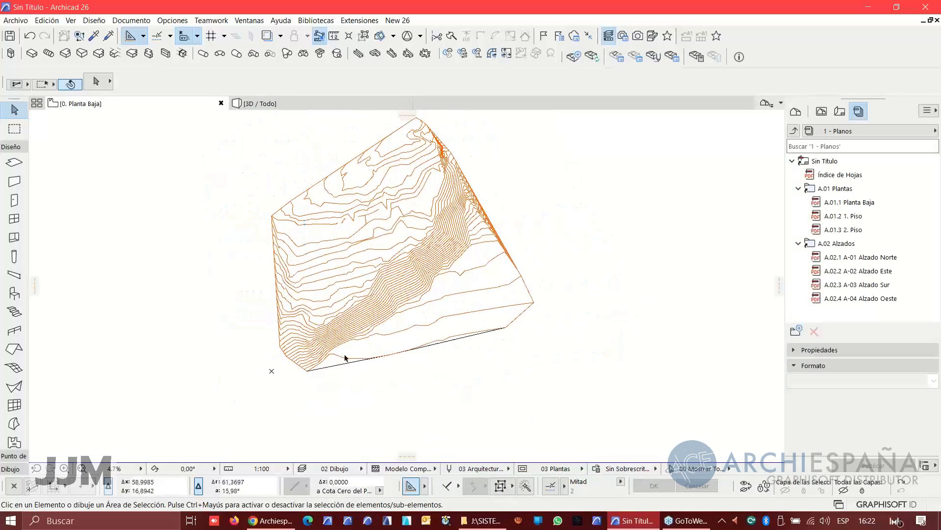
click(337, 365)
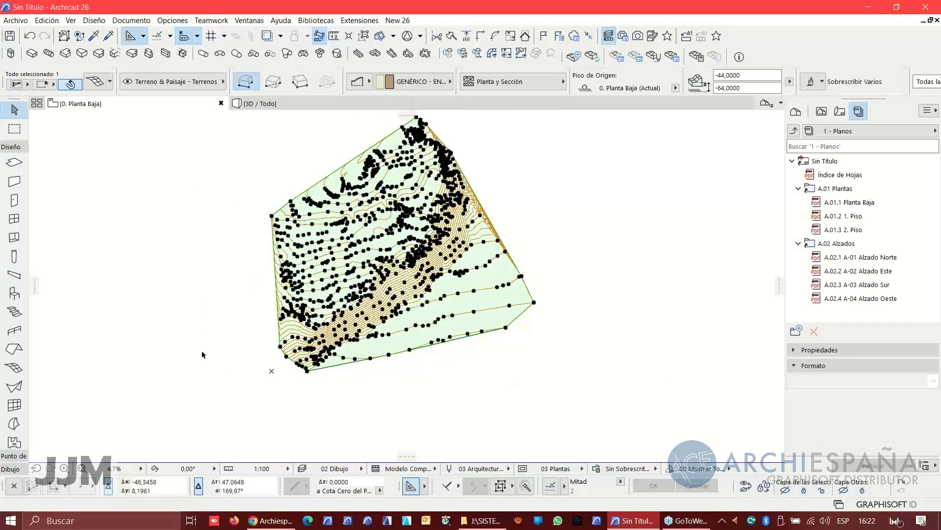
middle_drag(457, 288, 458, 321)
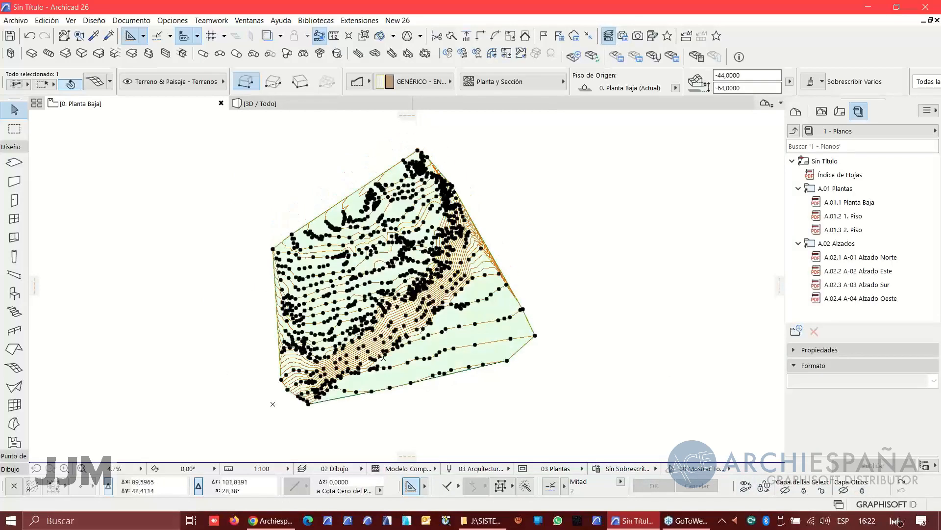
click(785, 492)
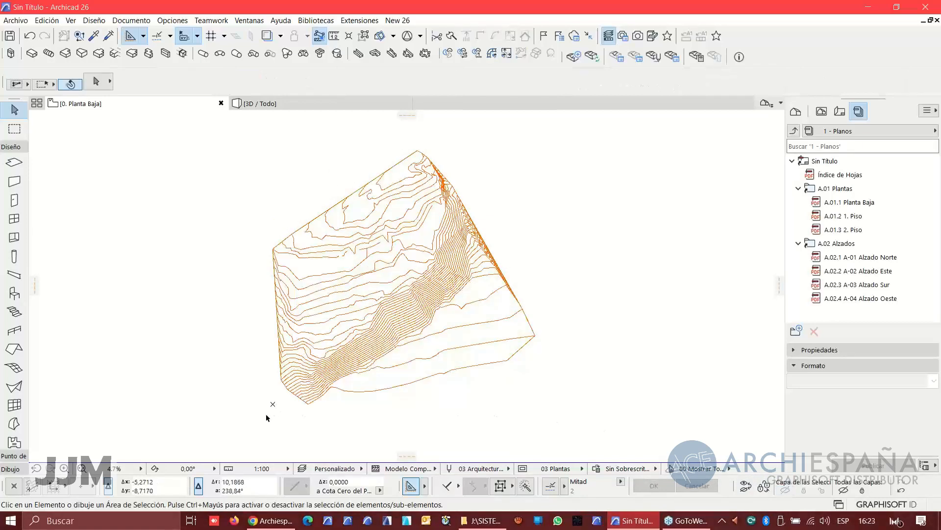
Step: Select all the Morph contours, explode them in the current view keeping the original elements, and clear the selection
drag(208, 422, 591, 141)
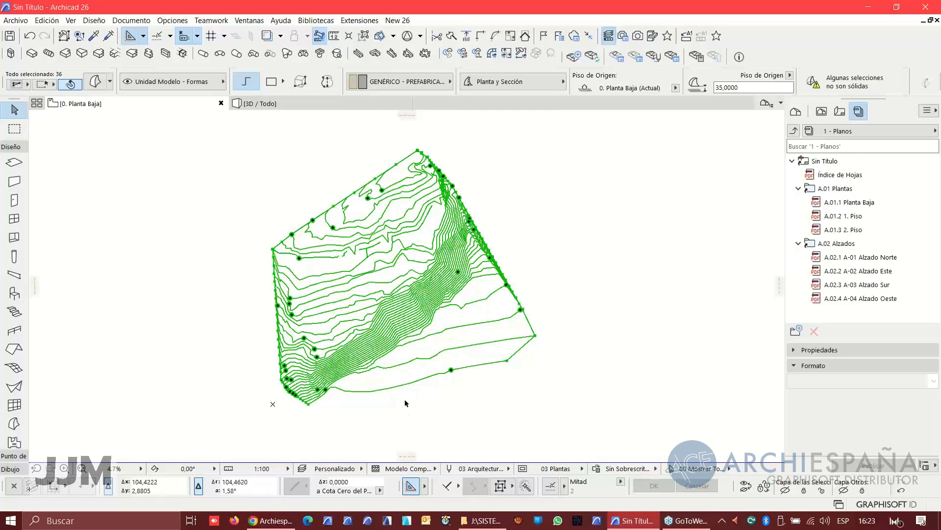
click(44, 23)
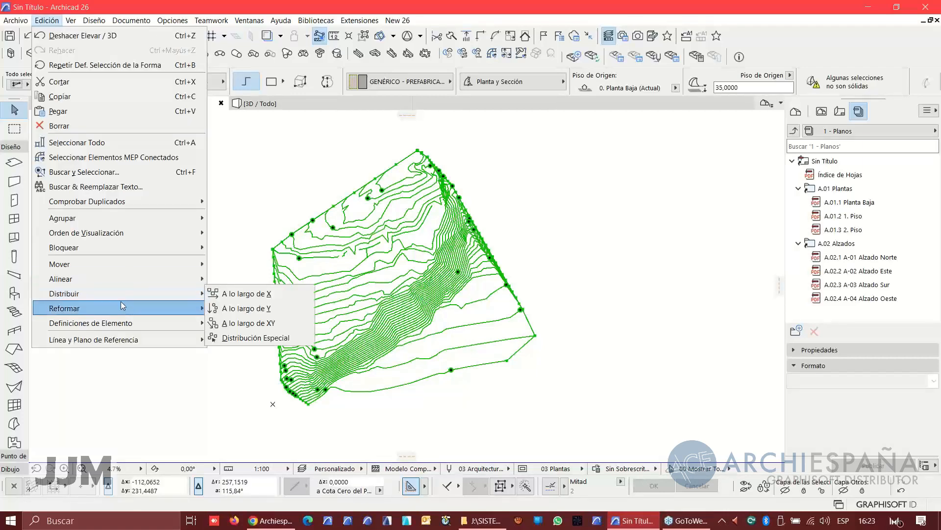
mouse_move(121, 304)
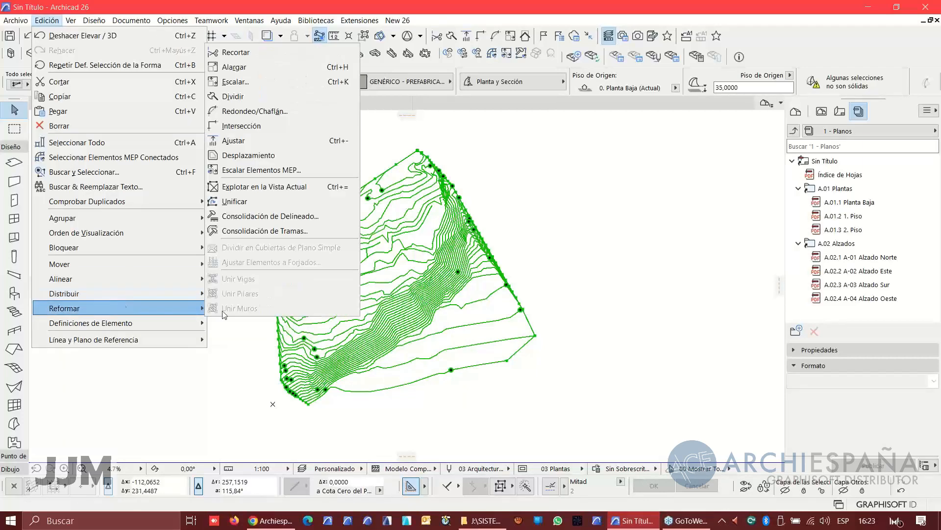
click(255, 189)
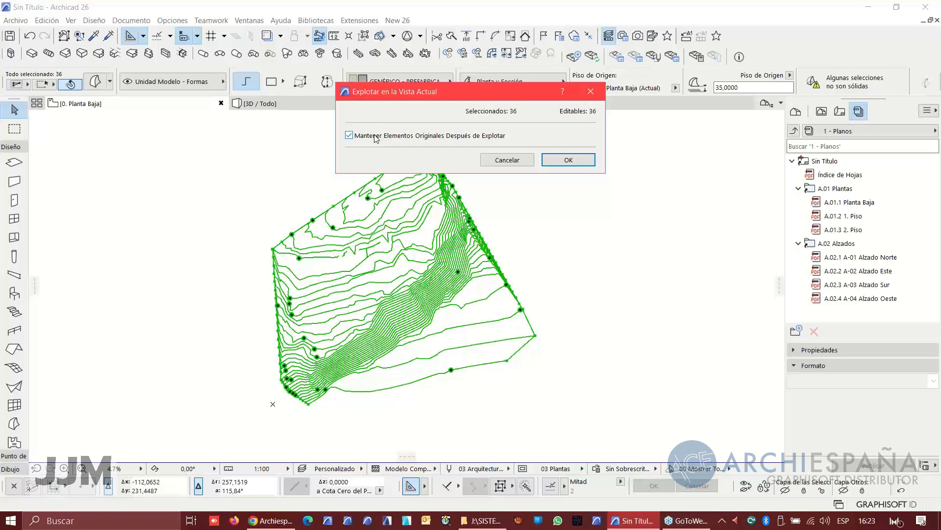
click(557, 160)
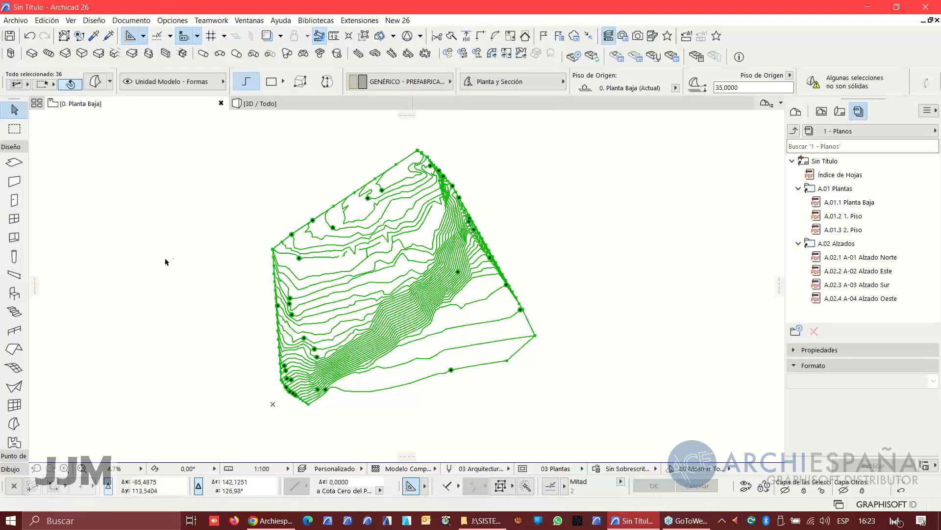
click(193, 243)
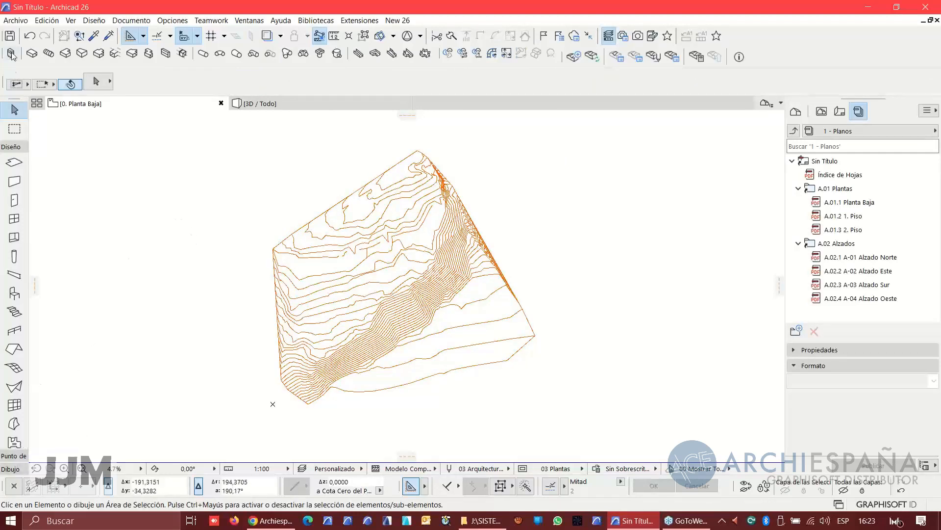
click(100, 85)
click(100, 86)
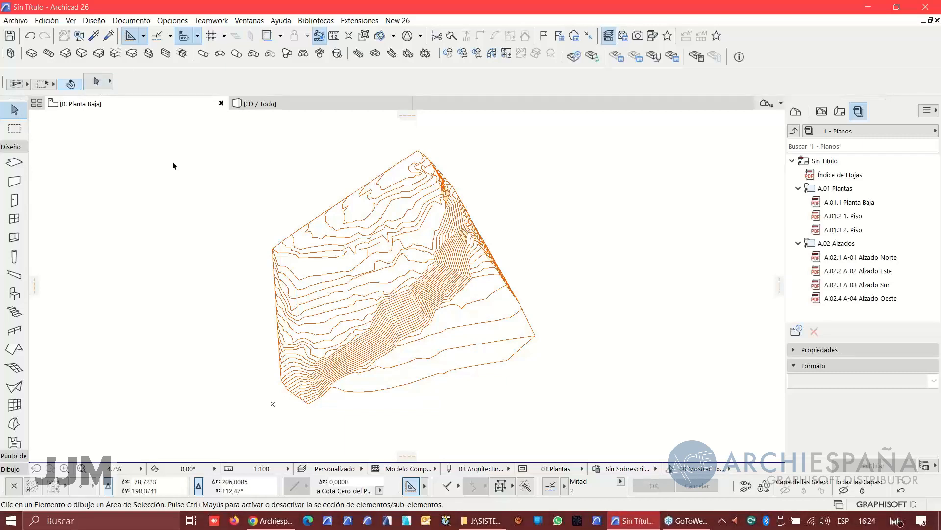
click(14, 163)
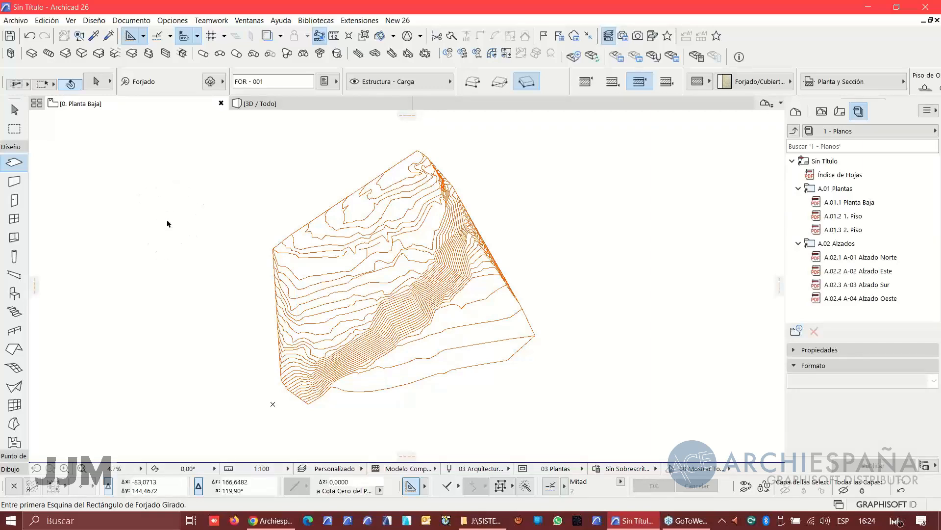
key(ctrl)
click(15, 109)
click(99, 84)
click(122, 79)
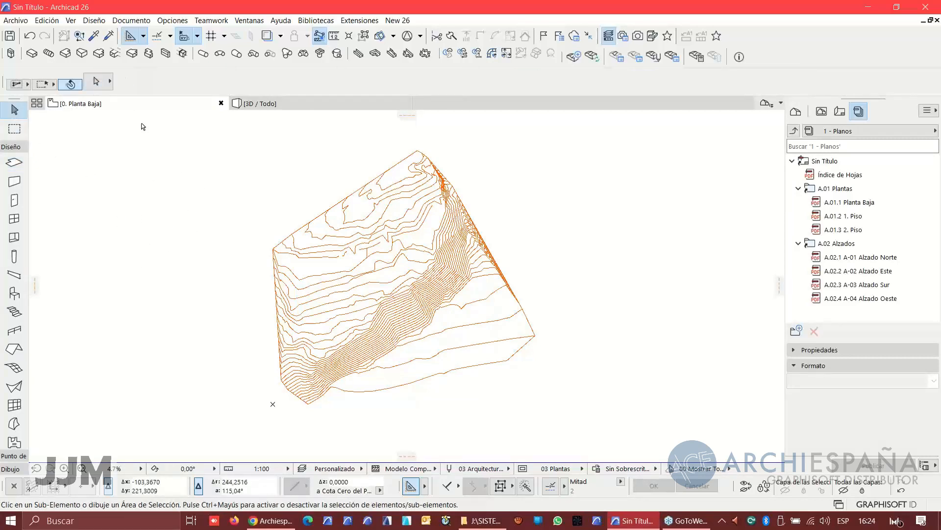
key(ctrl)
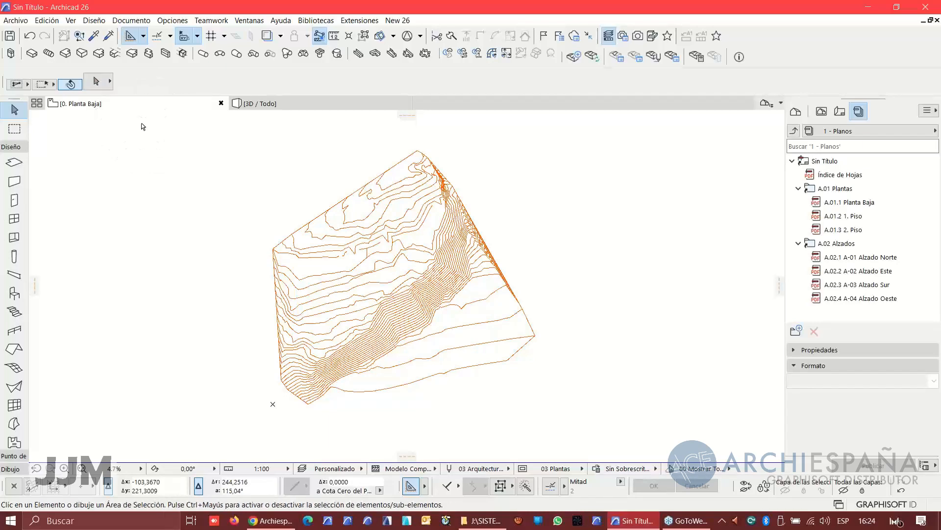
key(ctrl)
key(ctrl)
key(ctrl+shift)
key(ctrl+shift)
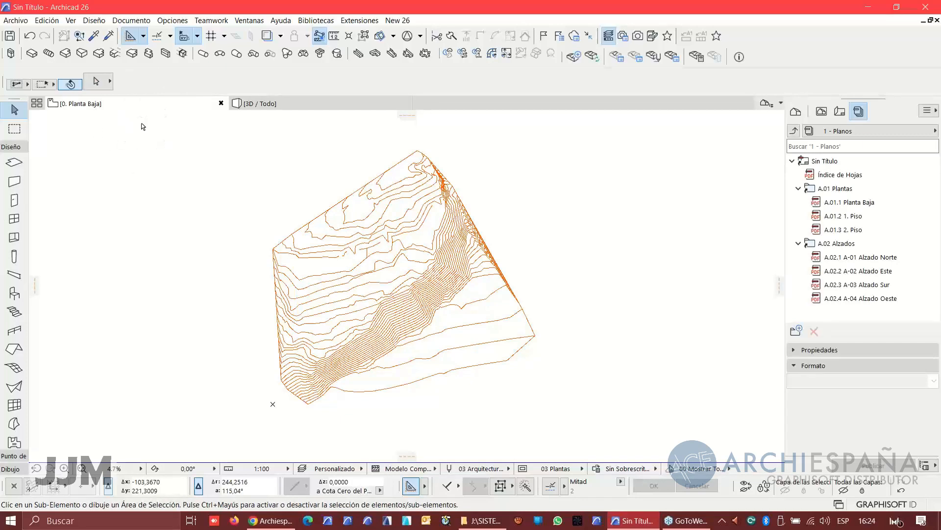
key(ctrl+shift)
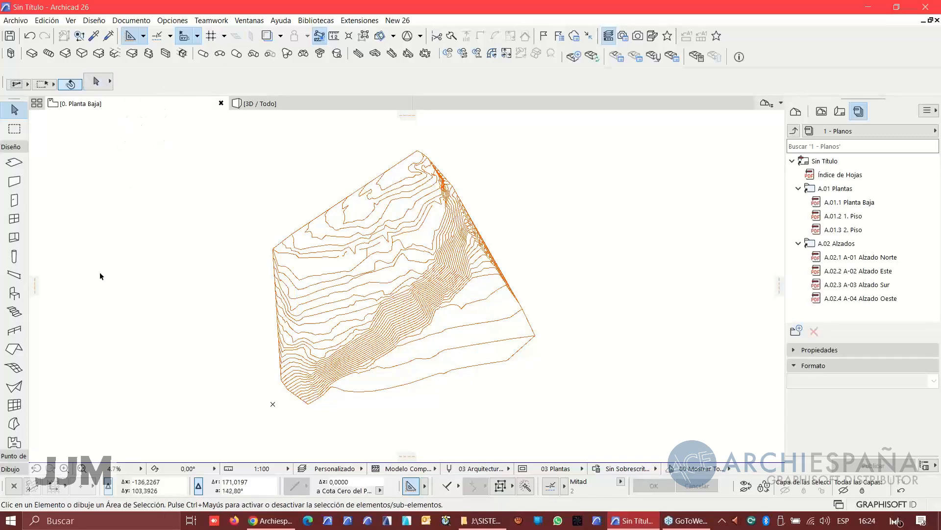
Step: Select everything in the plan, review its element types in Series de Selección, cancel the dialog and clear the selection
click(20, 464)
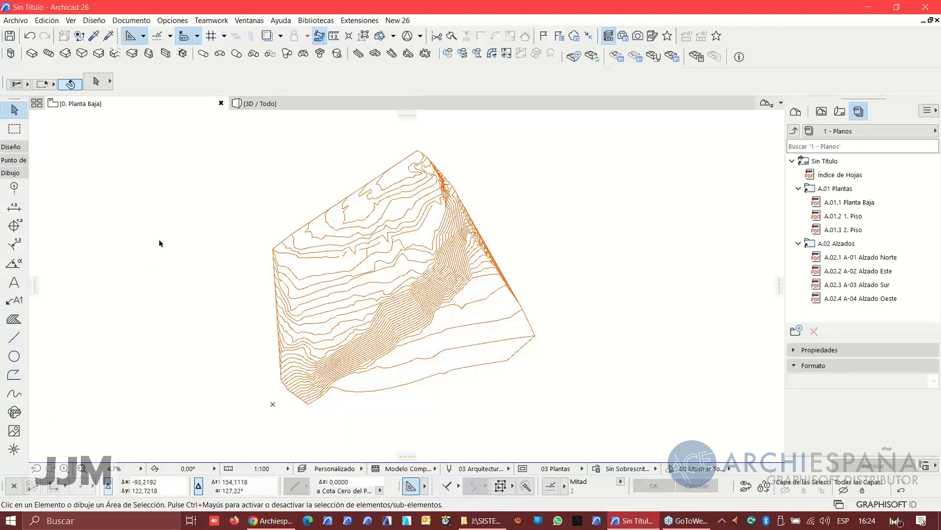
key(ctrl+a)
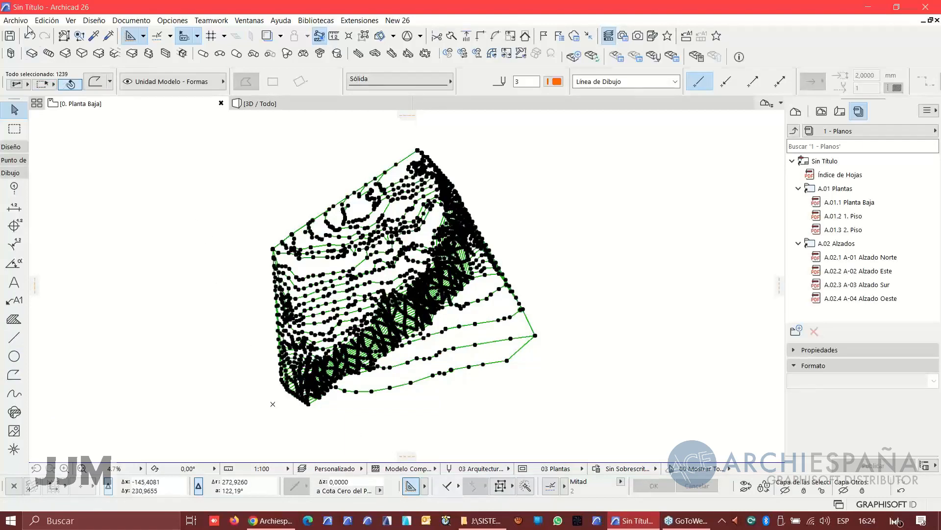
click(46, 21)
mouse_move(118, 323)
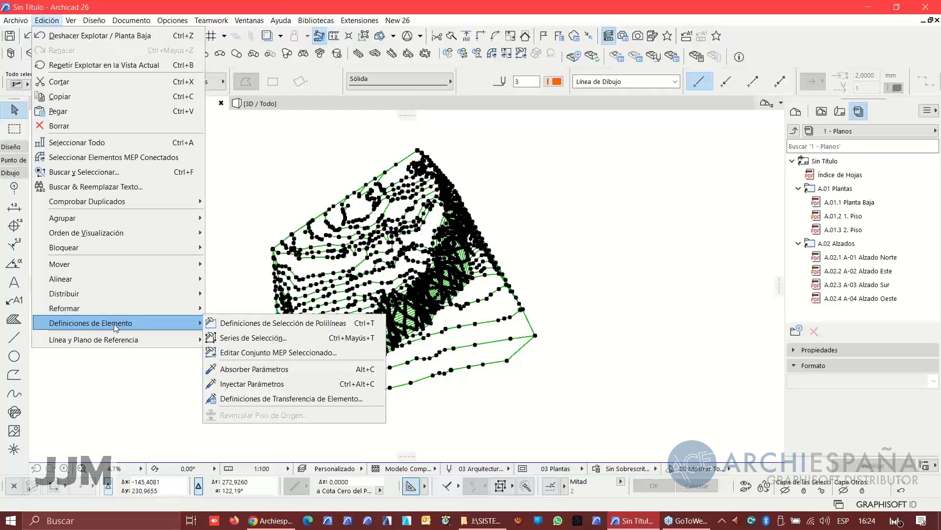
click(217, 338)
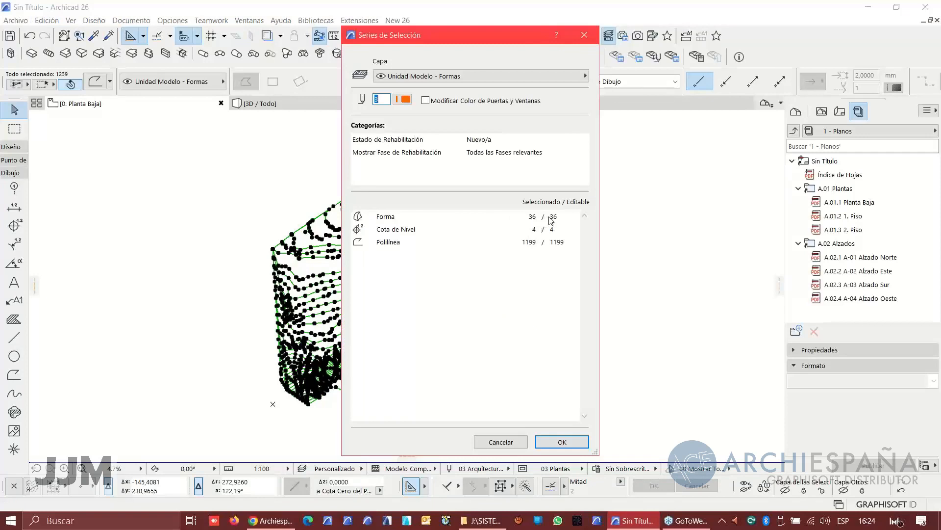
click(500, 441)
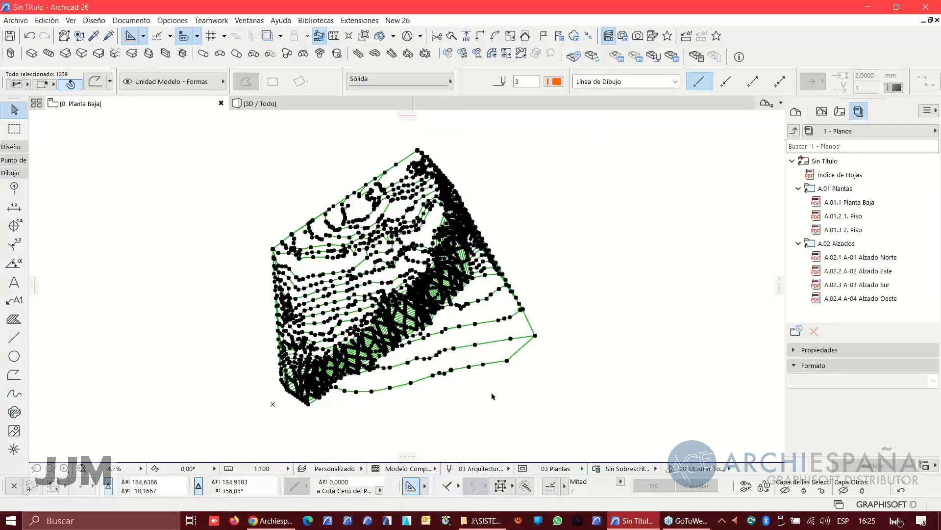
click(418, 407)
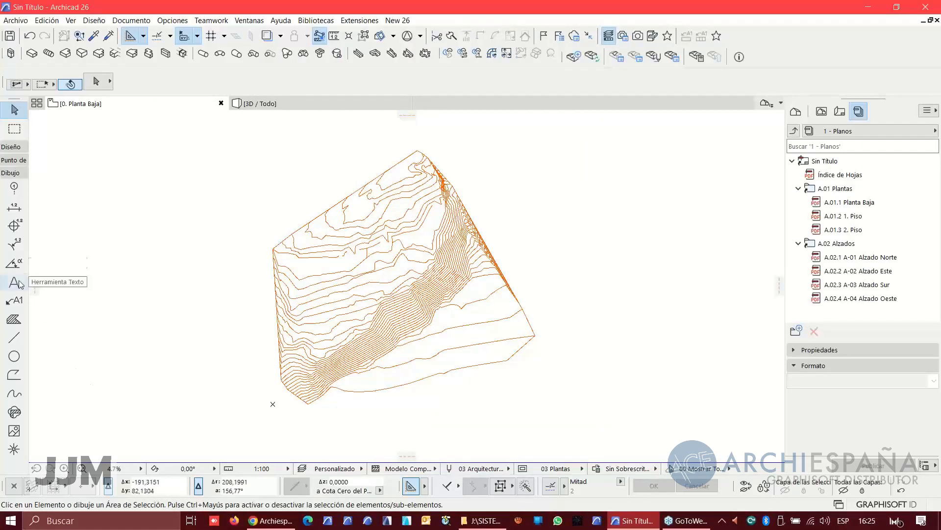
Step: Move all the polylines to the layer Dibujo 2D - General and hide all the other layers
click(14, 225)
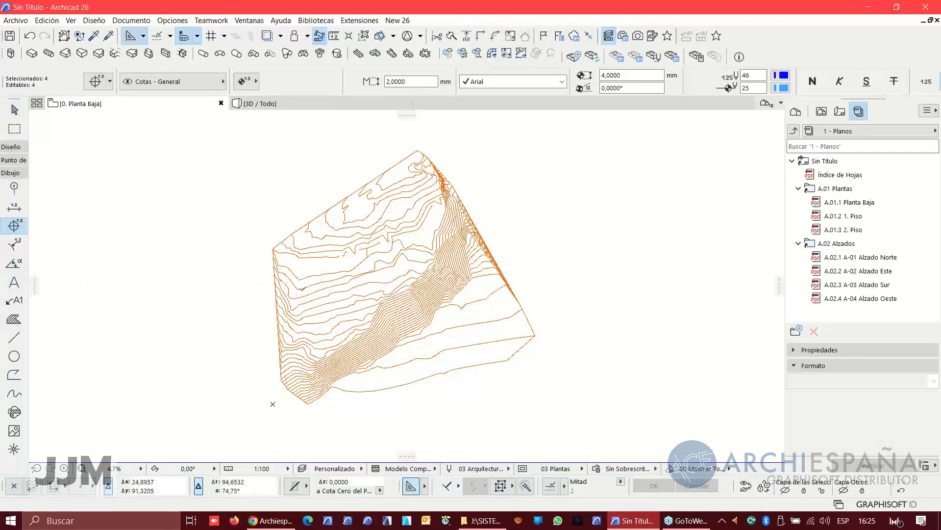
key(Escape)
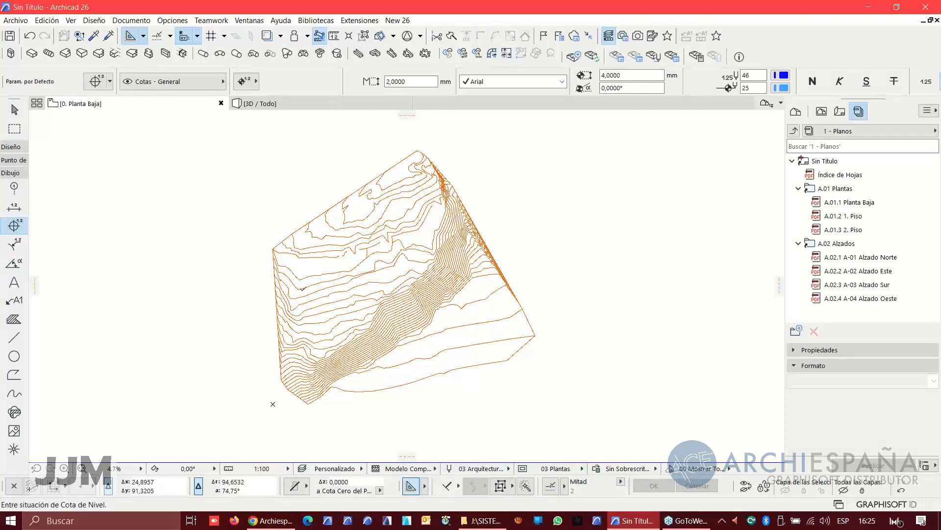
click(14, 376)
key(ctrl+a)
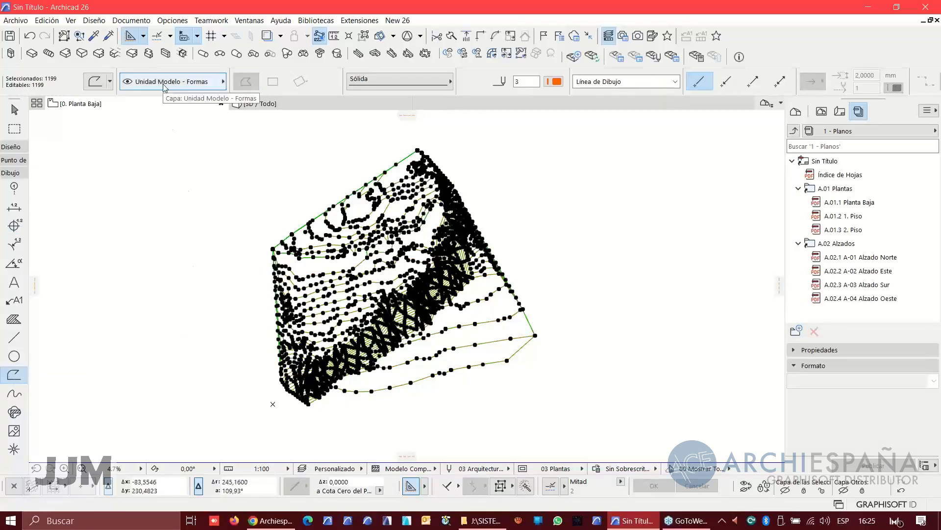
click(210, 84)
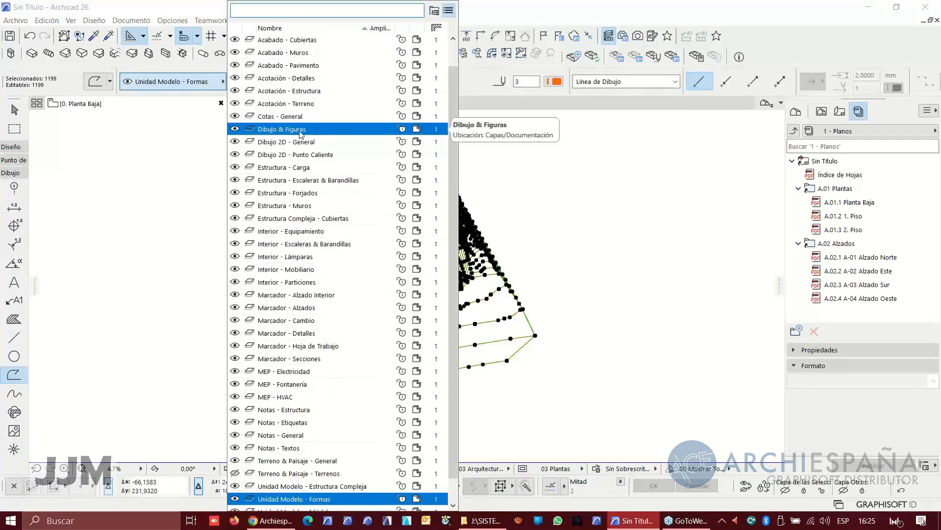
click(288, 143)
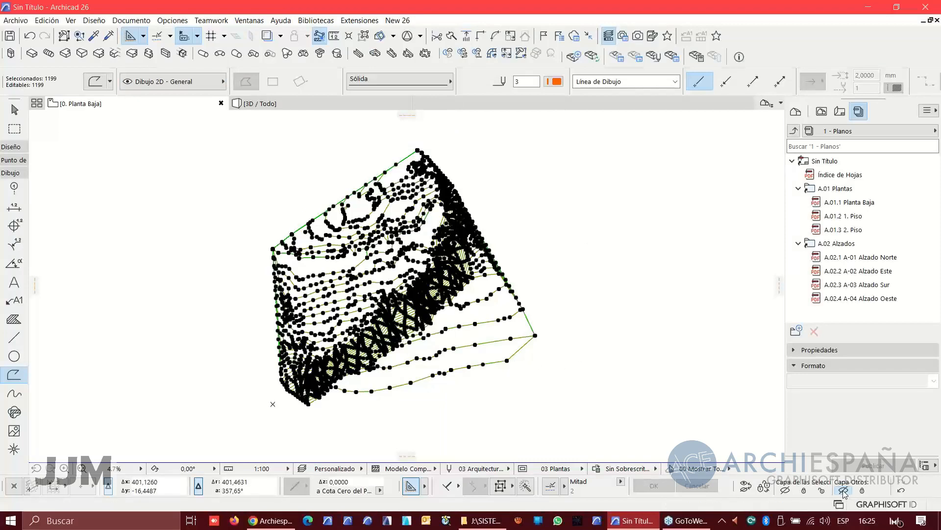
key(Escape)
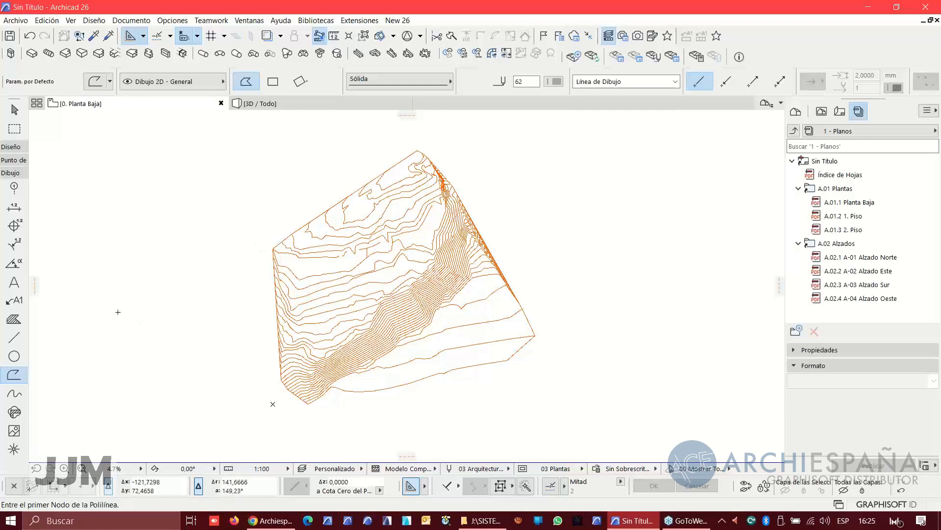
Step: Check in Series de Selección which element types remain in the plan, cancel the dialog and clear the selection
click(14, 109)
key(ctrl+a)
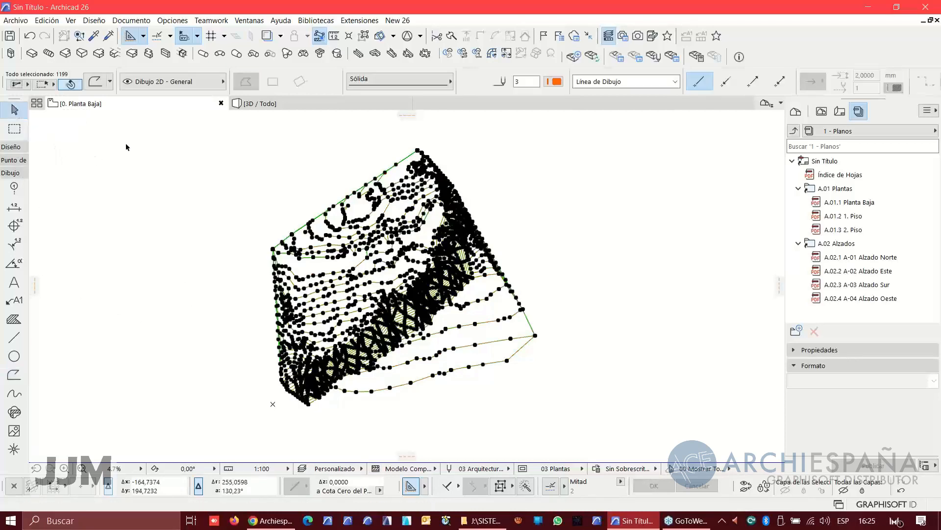
click(47, 20)
mouse_move(122, 322)
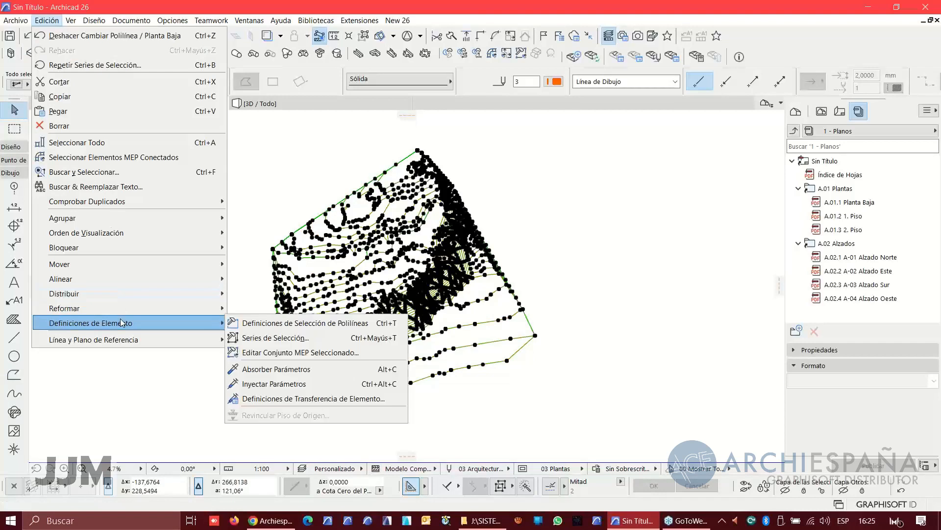
click(287, 338)
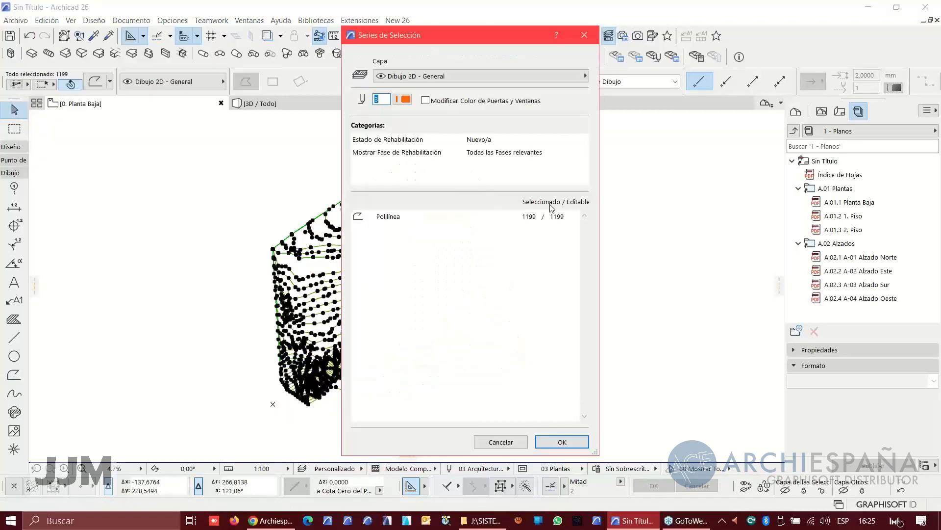
click(500, 442)
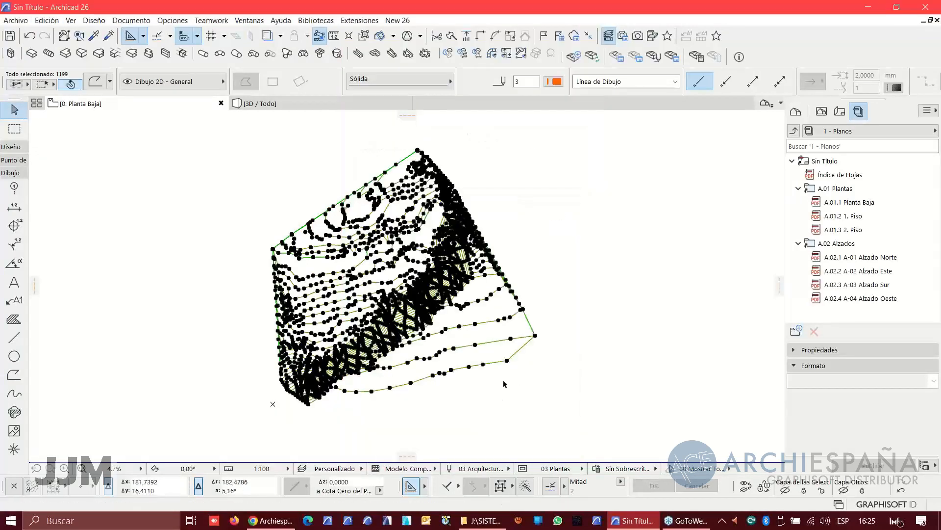
click(523, 384)
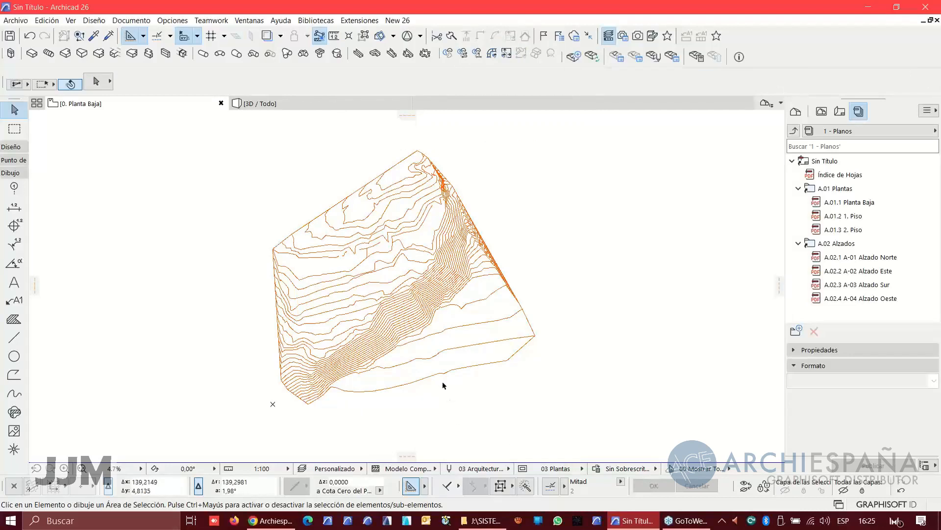
Step: Examine the contour polyline running along the terrain's western boundary, select it to see its extent, and clear the selection
scroll(431, 365, up, 2)
middle_drag(415, 344, 422, 363)
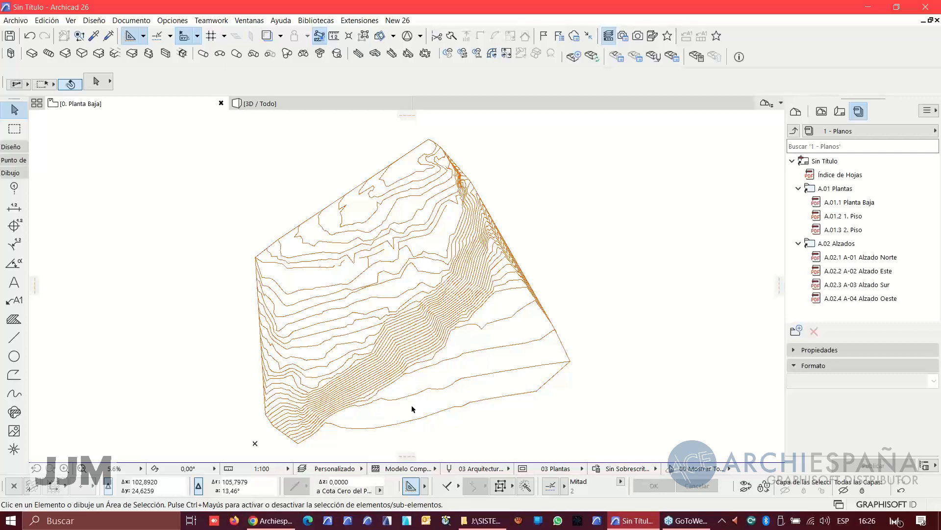
scroll(245, 389, up, 10)
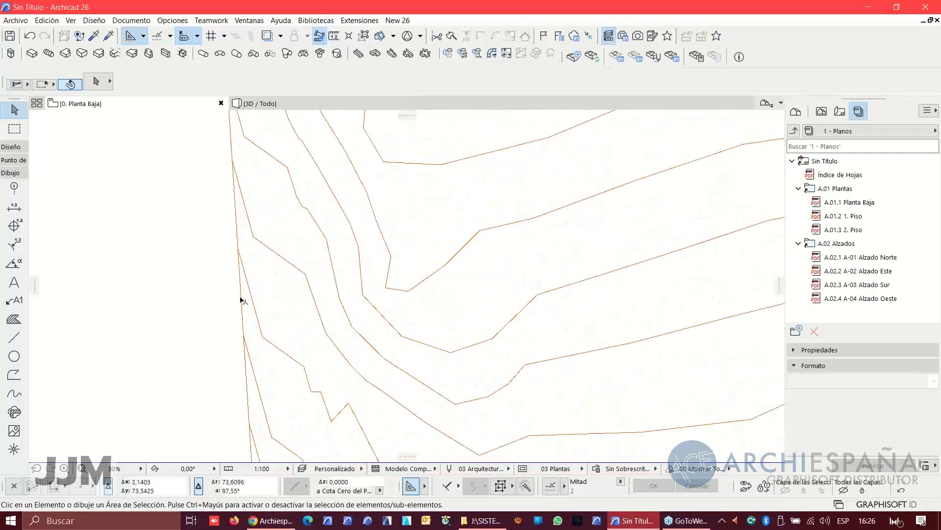
click(241, 300)
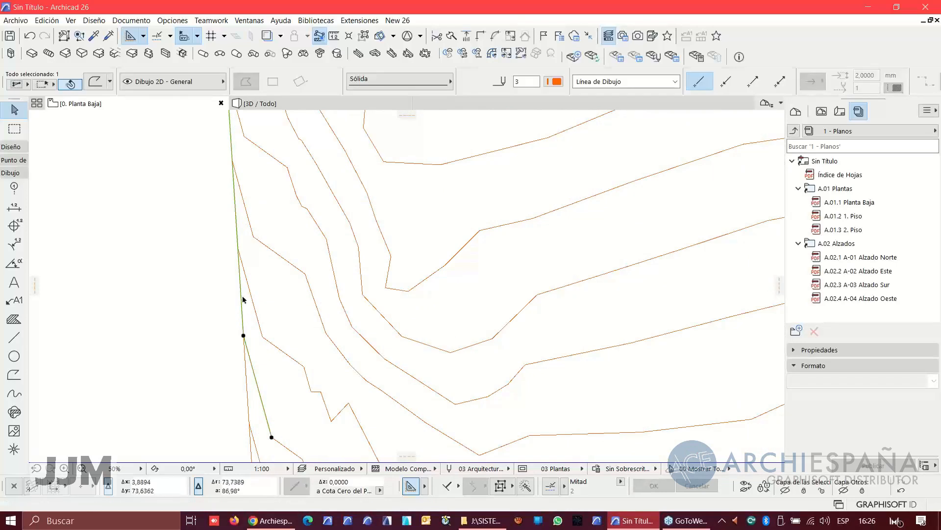
scroll(240, 283, down, 3)
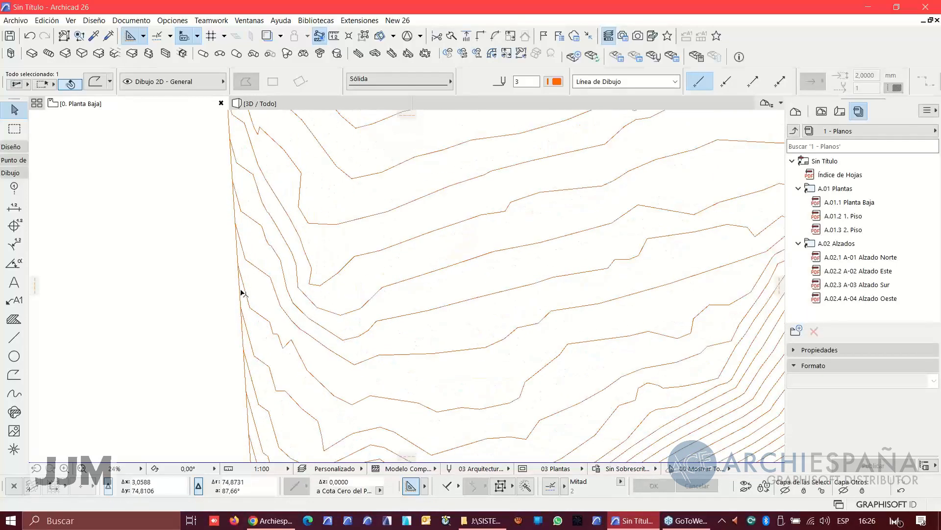
scroll(260, 334, down, 1)
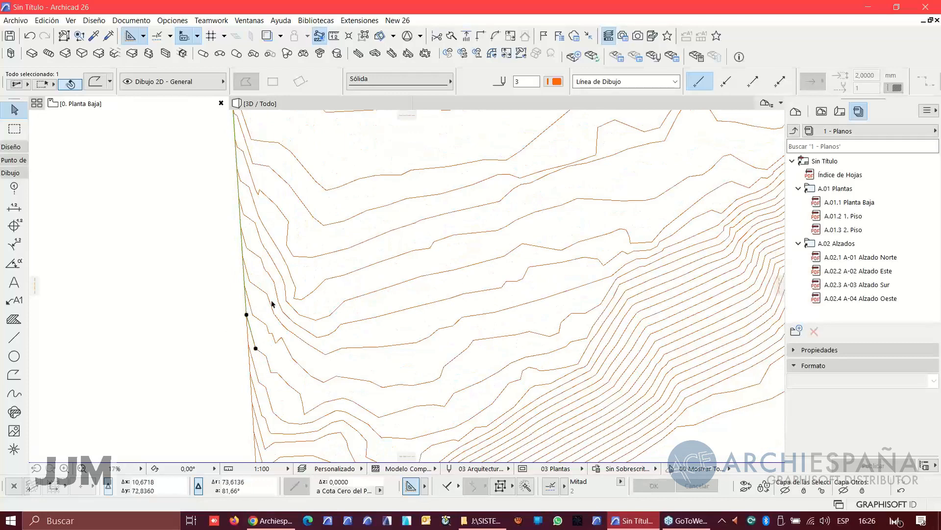
middle_drag(272, 304, 304, 332)
scroll(294, 245, down, 2)
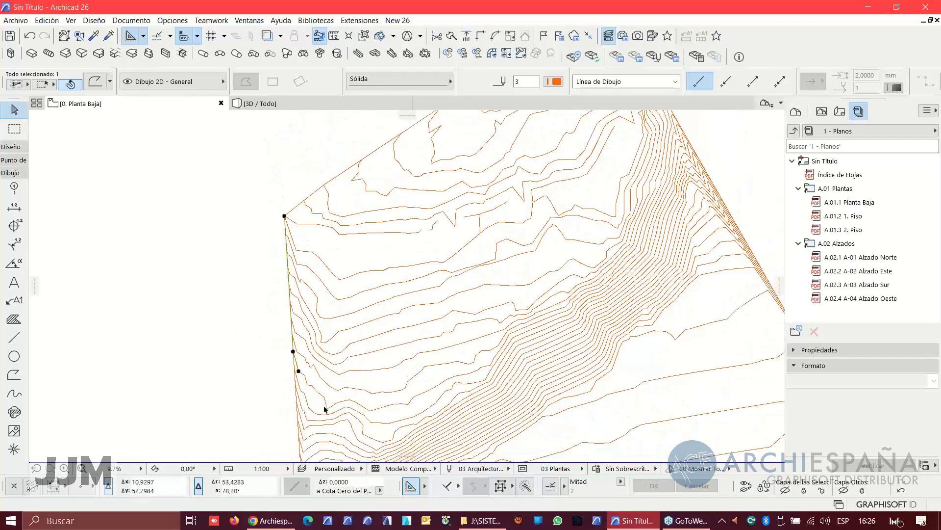
click(204, 308)
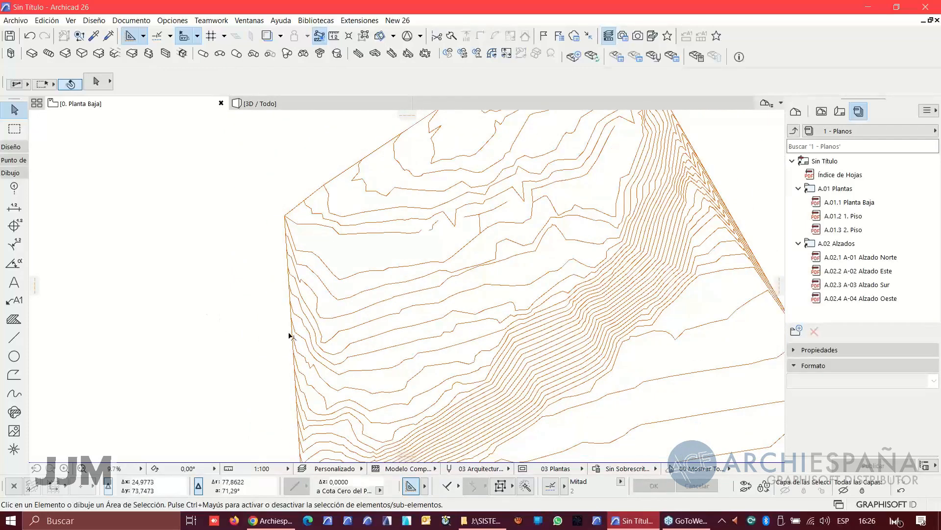
Step: Select the polyline on the terrain's southeastern boundary to check where it begins and ends, and clear the selection
scroll(358, 305, down, 1)
scroll(357, 304, down, 1)
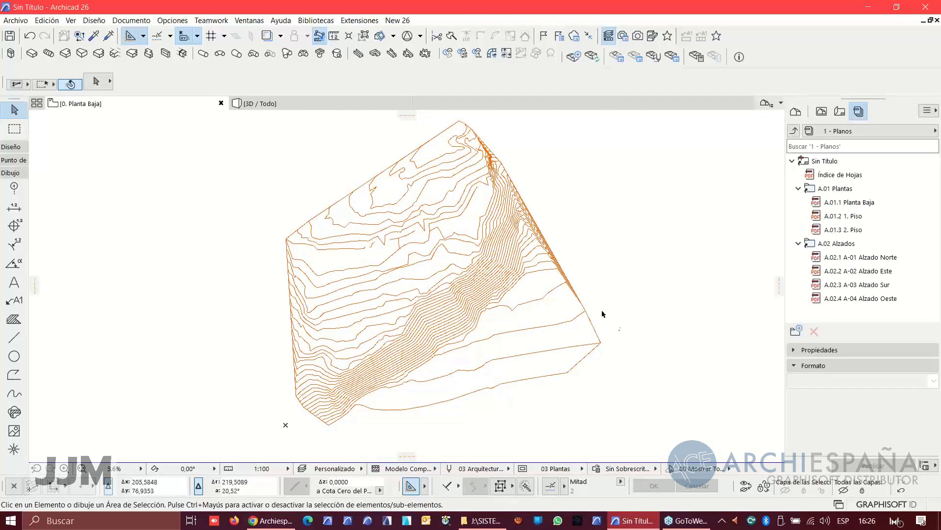
scroll(606, 322, up, 5)
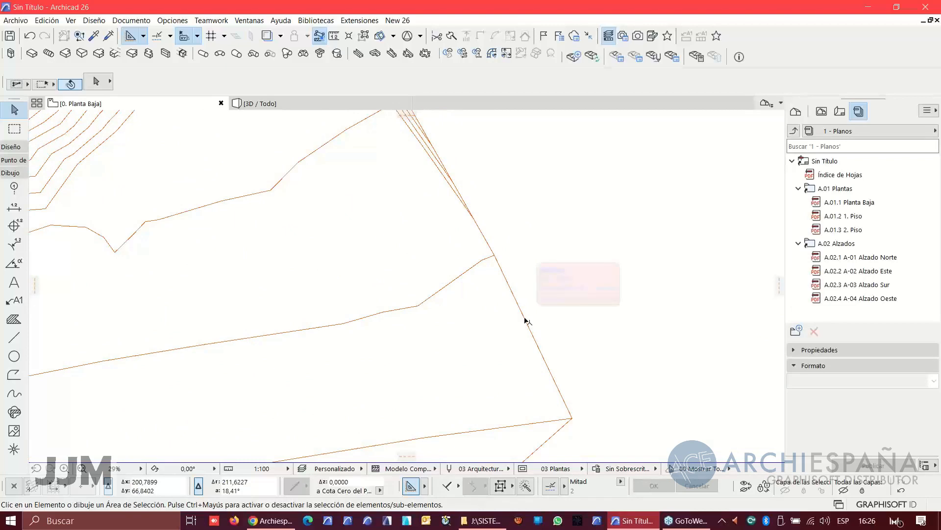
click(525, 319)
scroll(496, 219, down, 6)
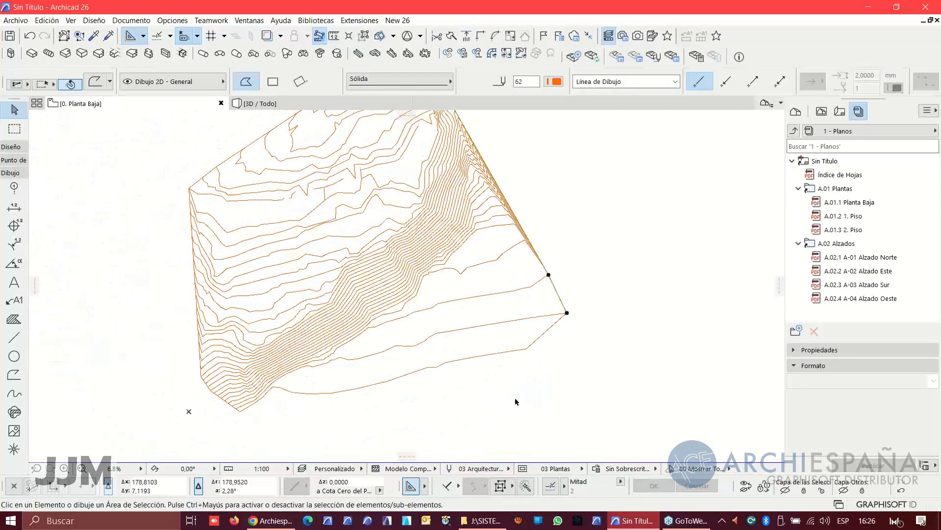
click(515, 398)
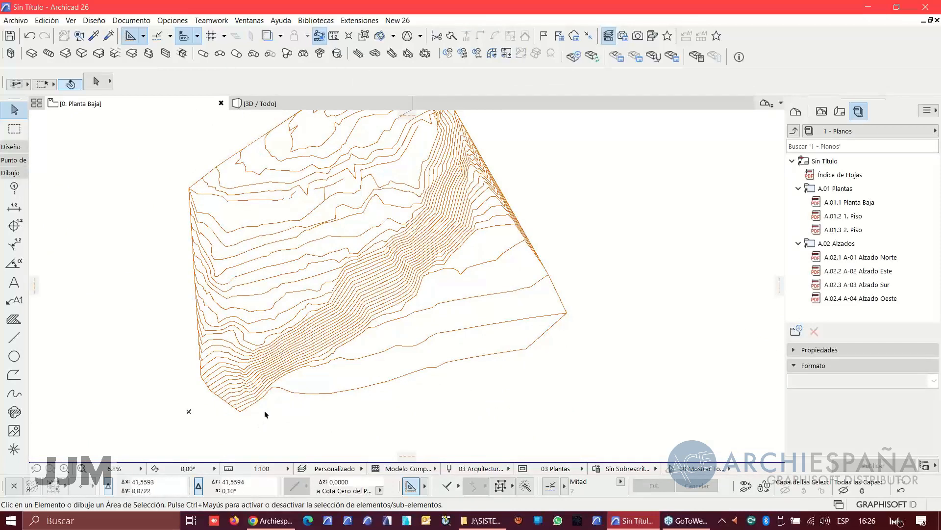
Step: Make the terrain mesh's layer visible again together with the contour polylines, select the mesh, and clear the selection
scroll(291, 362, down, 2)
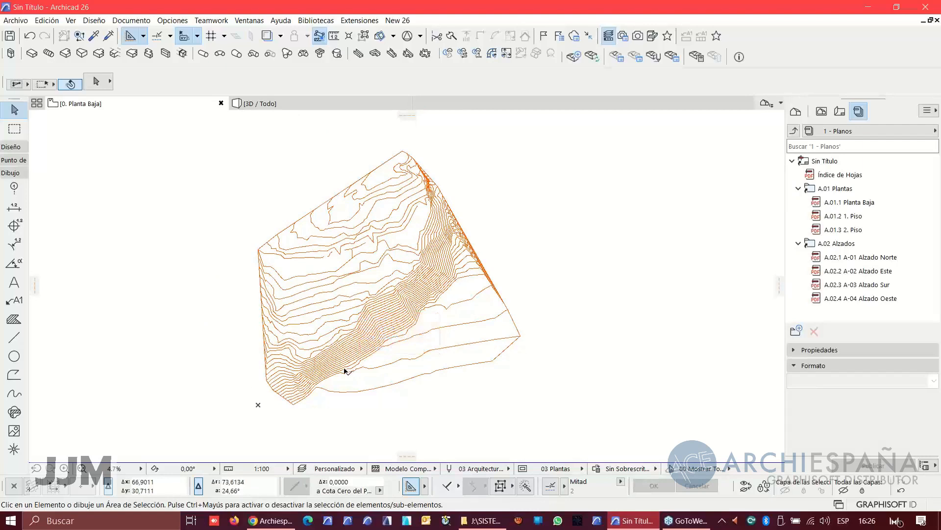
middle_drag(367, 370, 381, 360)
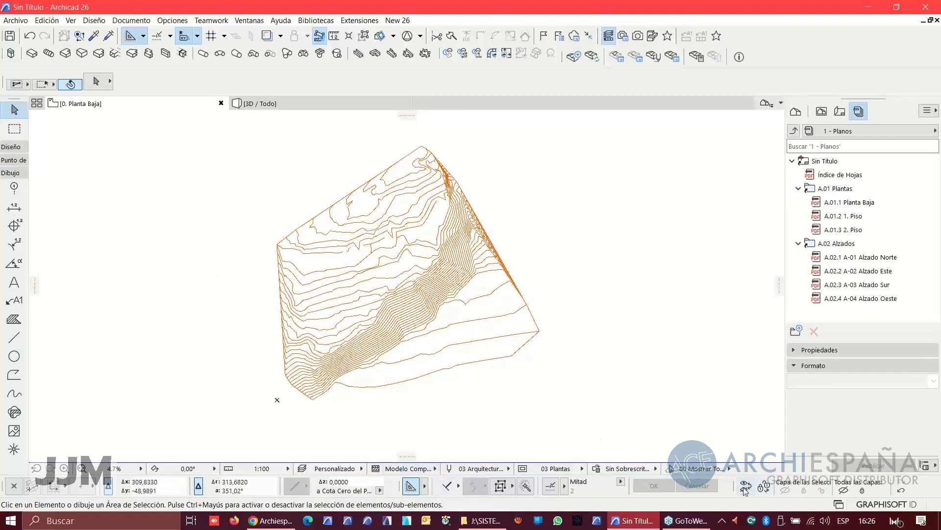
click(342, 397)
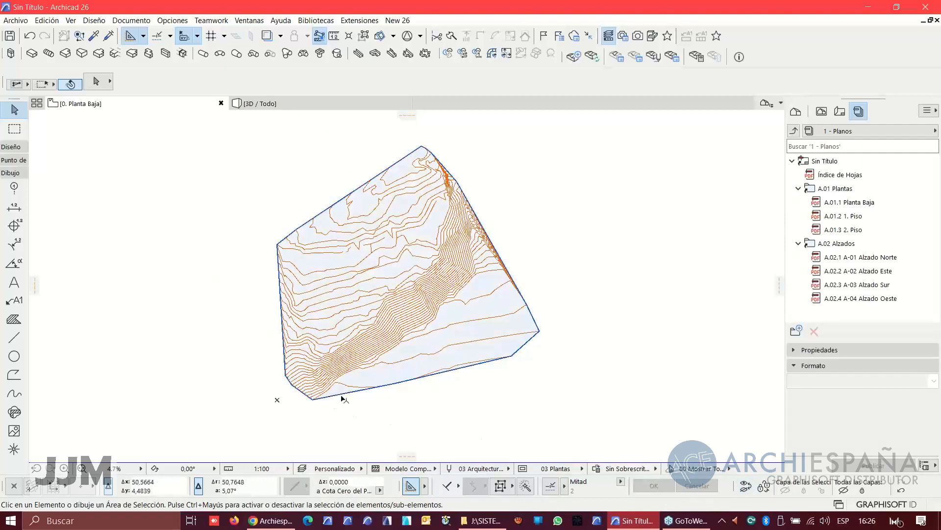
click(342, 397)
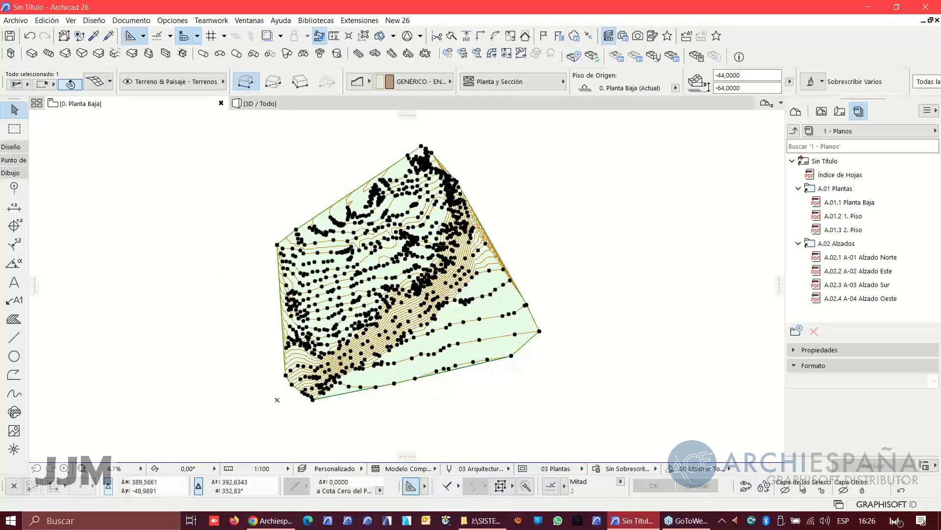
click(785, 490)
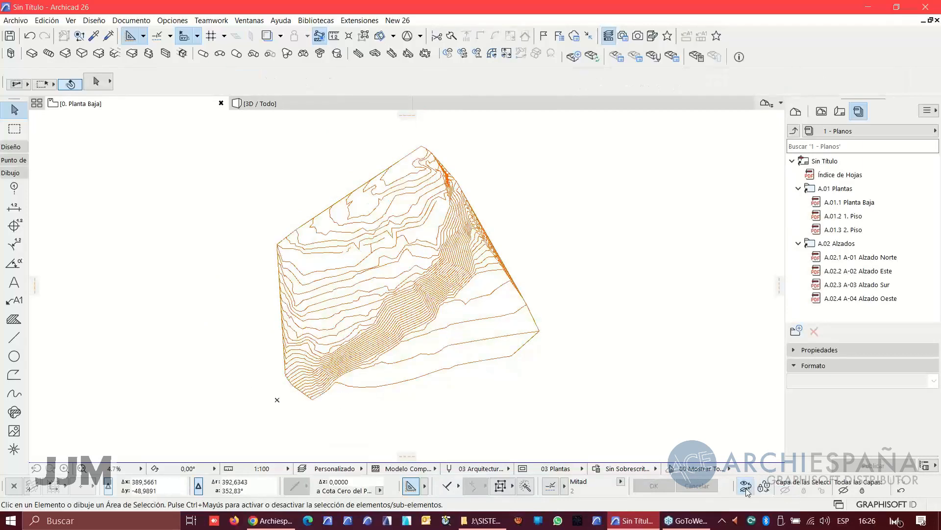
click(358, 372)
click(372, 391)
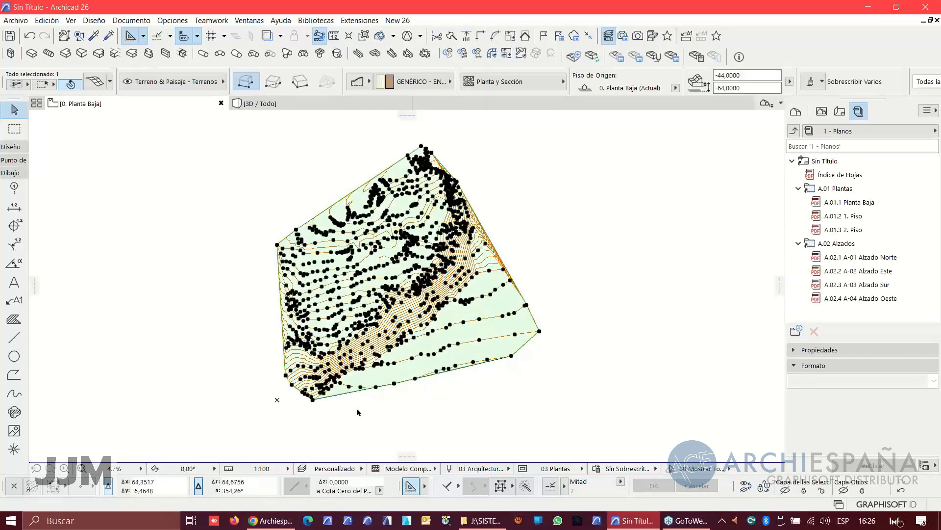
click(358, 413)
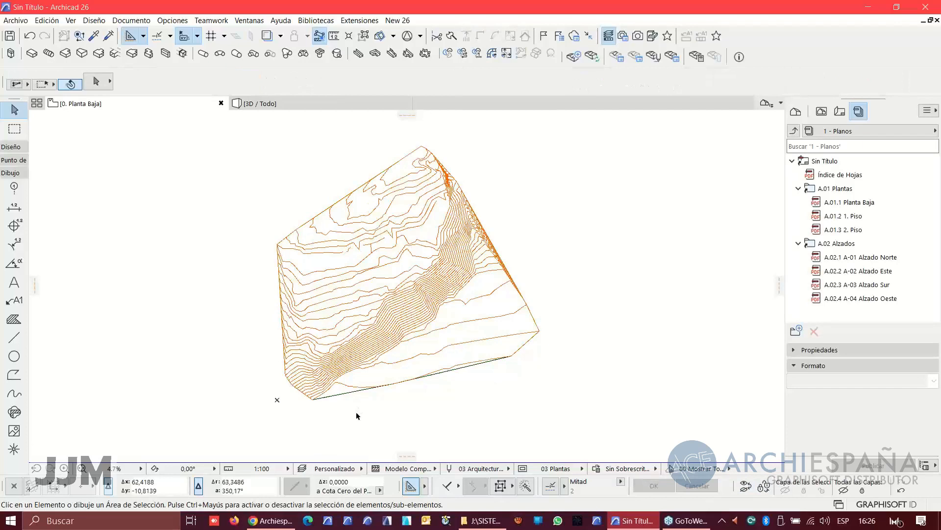
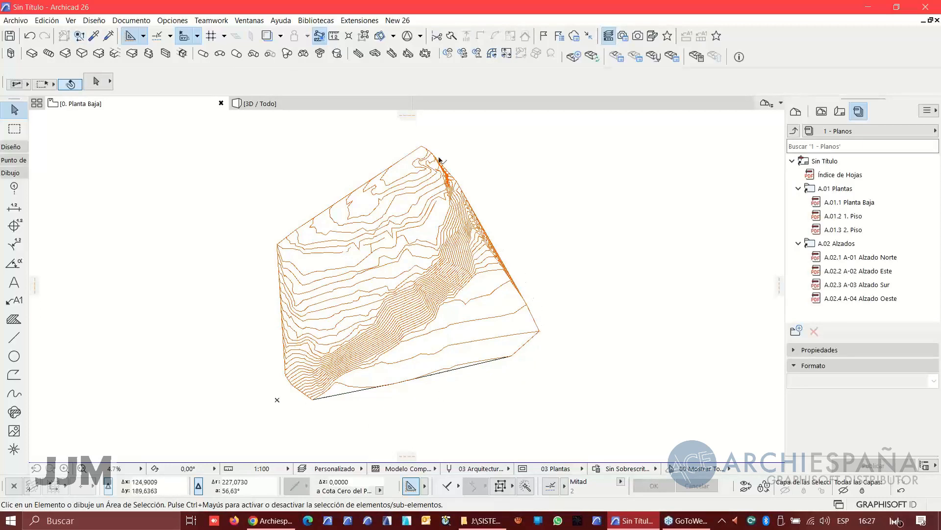
Step: Select the boundary polyline at the terrain's northern corner, examine how contours overlap the northern edges, and clear the selection
scroll(441, 161, up, 10)
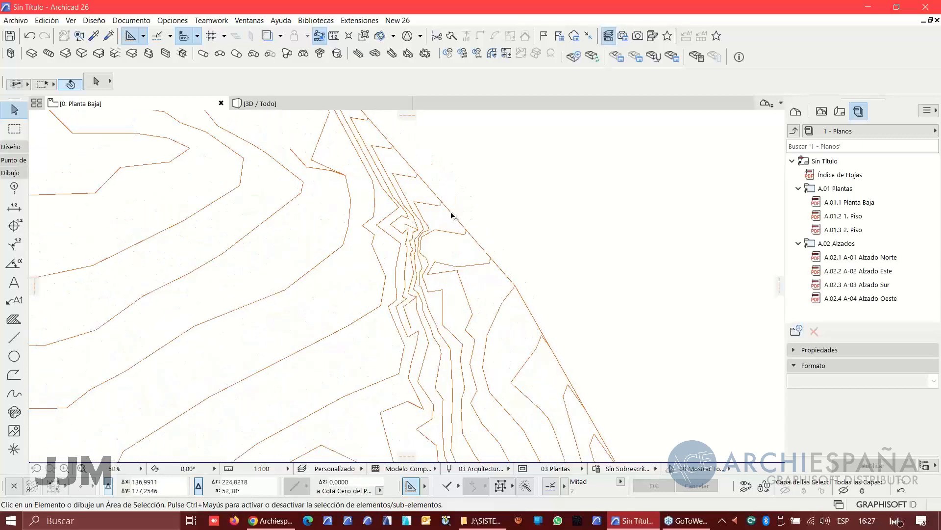
click(450, 217)
scroll(453, 215, down, 3)
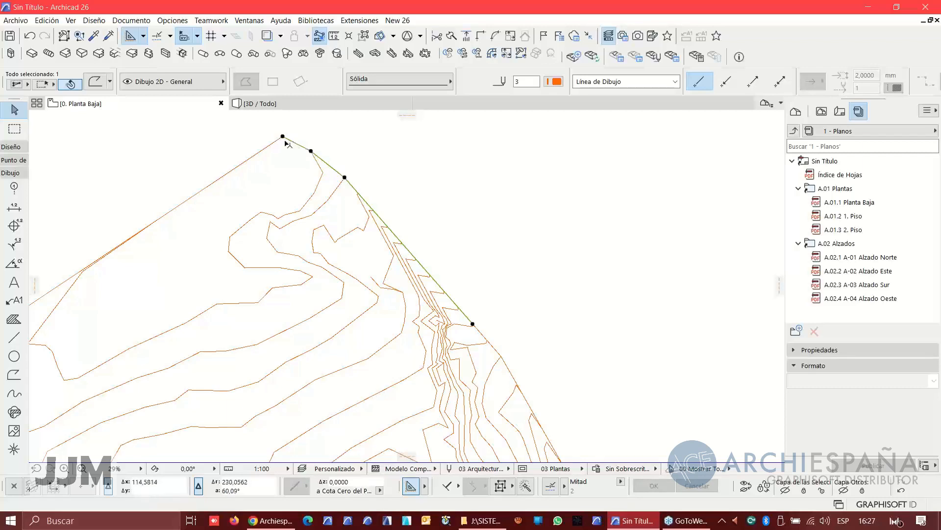
scroll(92, 272, up, 5)
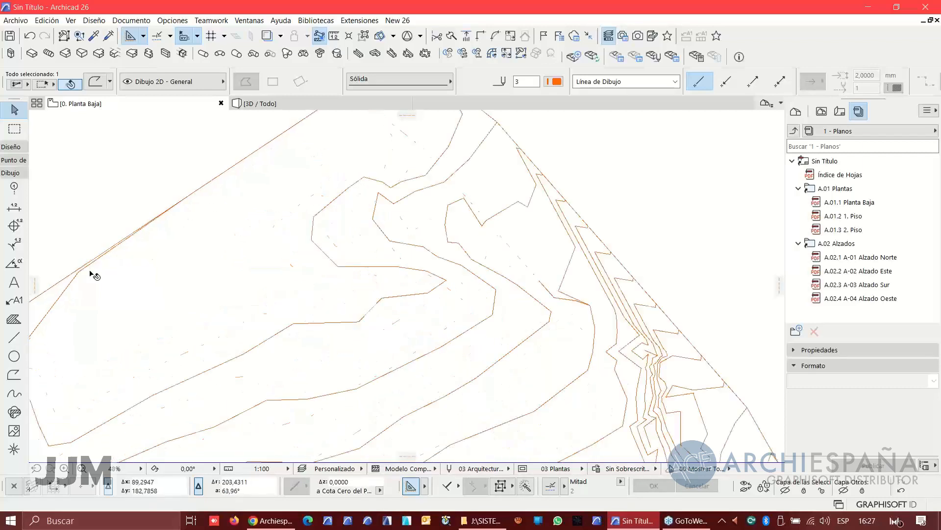
scroll(88, 264, up, 4)
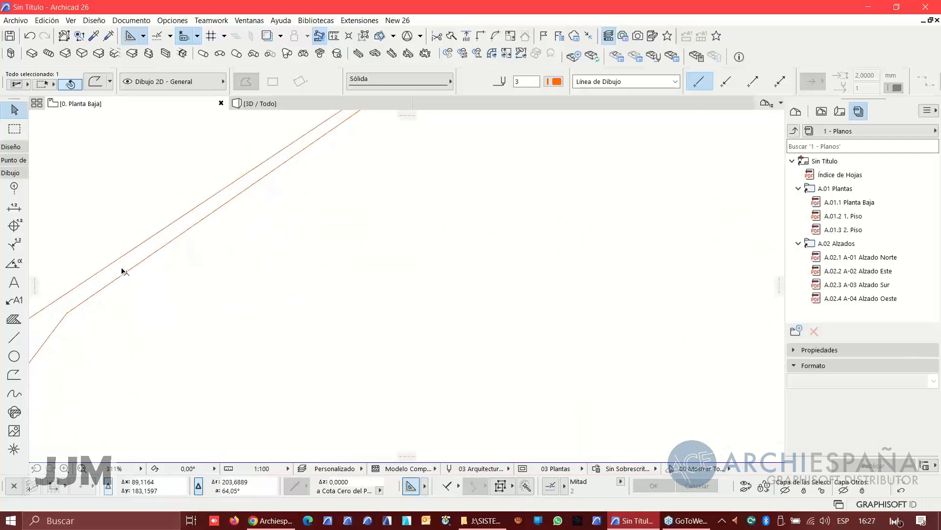
scroll(127, 270, down, 6)
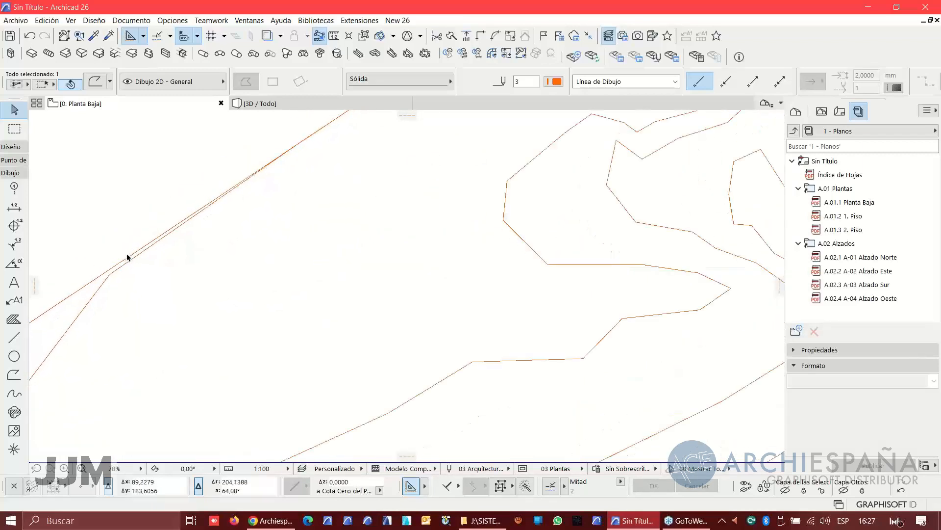
scroll(103, 274, down, 6)
middle_drag(245, 274, 377, 221)
scroll(337, 307, down, 3)
middle_drag(347, 318, 408, 229)
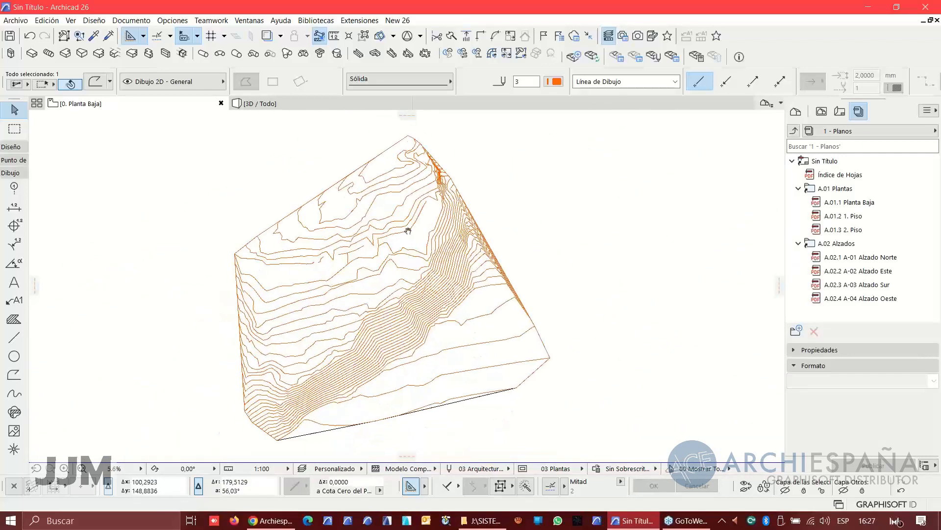
click(613, 334)
Step: Trace the mesh outline as a polyline with the Line tool, offsetting it a small distance inward from the terrain boundary
middle_drag(341, 416, 354, 399)
scroll(378, 393, up, 1)
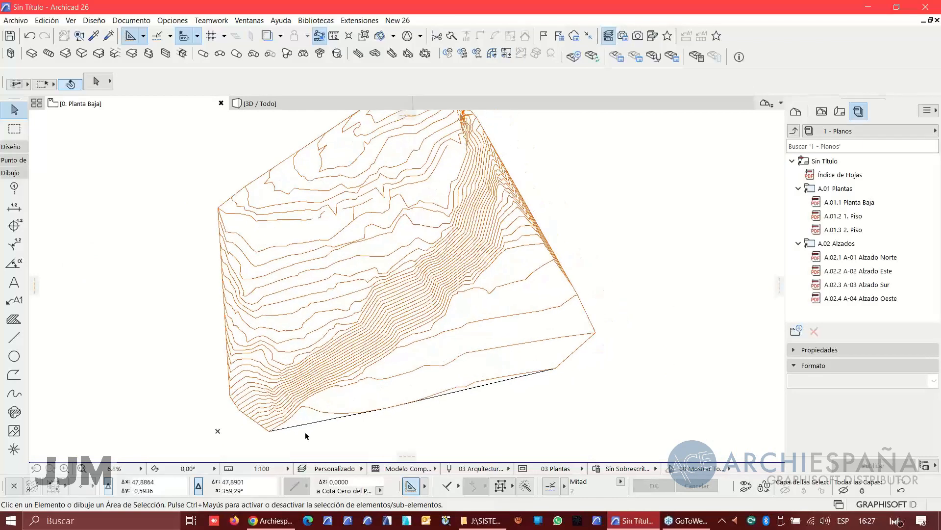
click(13, 340)
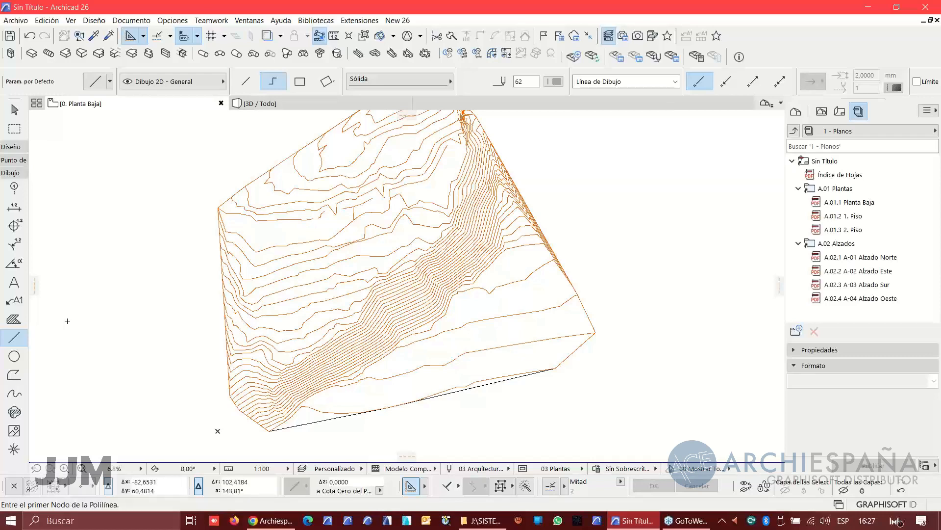
click(449, 485)
click(497, 474)
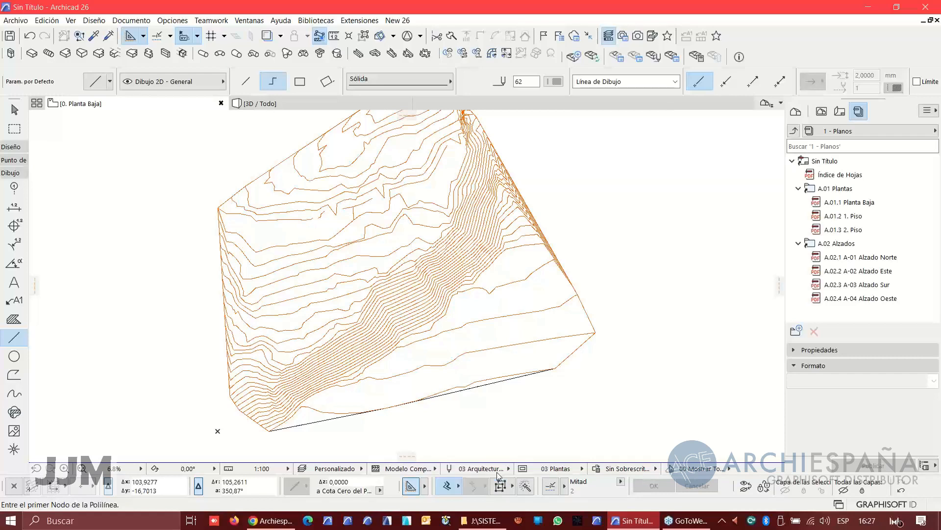
scroll(303, 433, up, 1)
scroll(303, 434, up, 12)
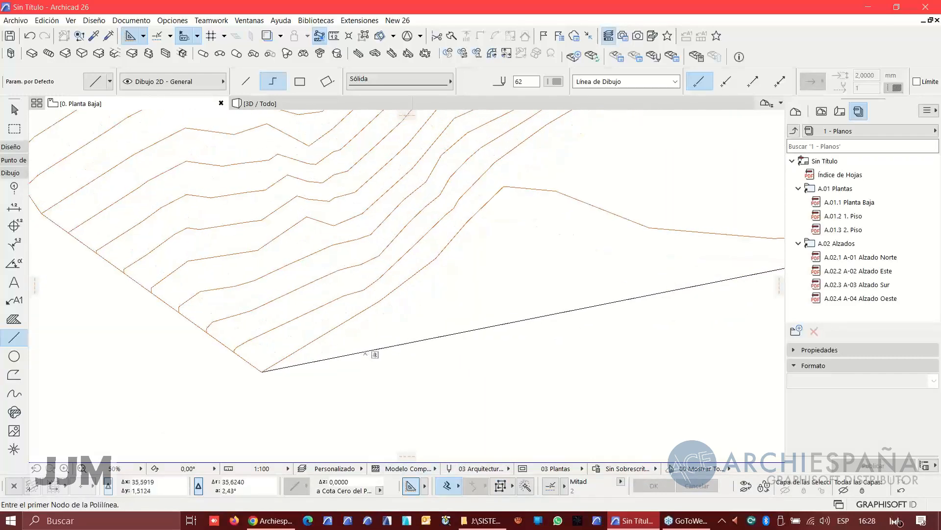
scroll(364, 352, up, 4)
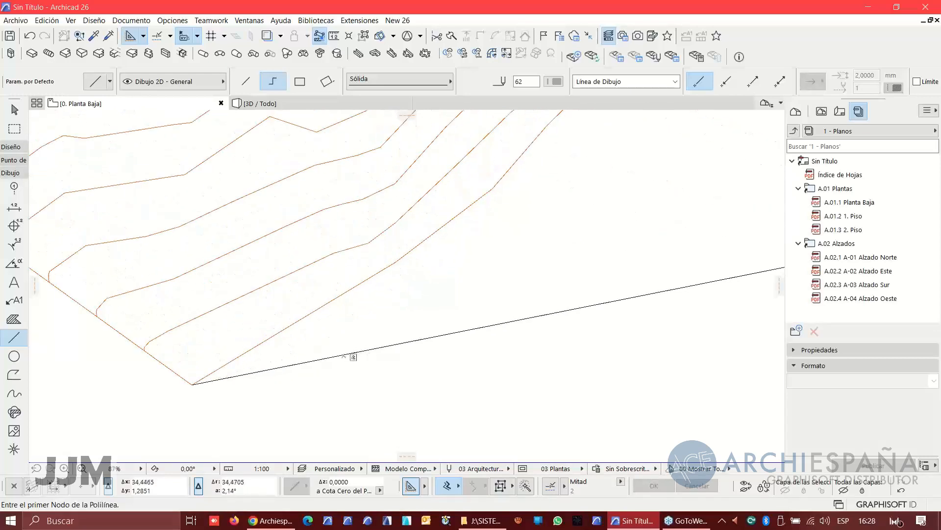
click(344, 355)
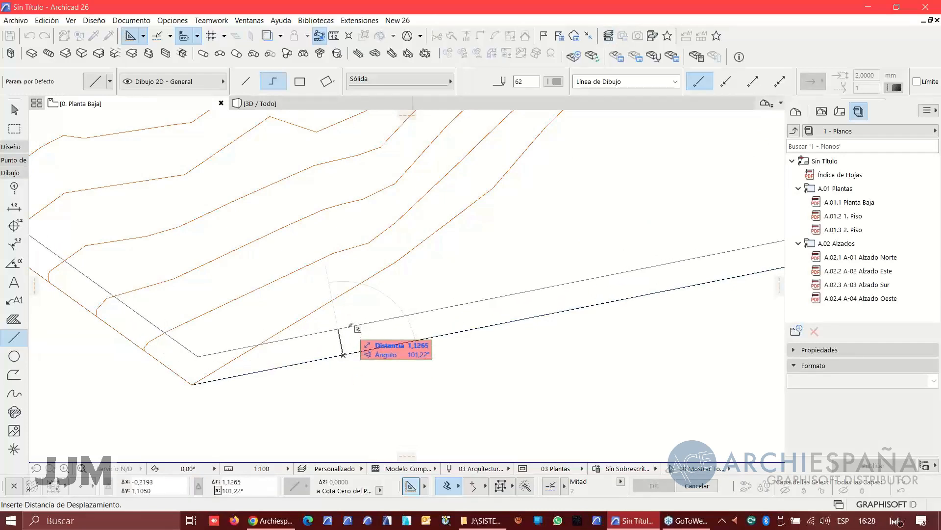
scroll(343, 354, up, 2)
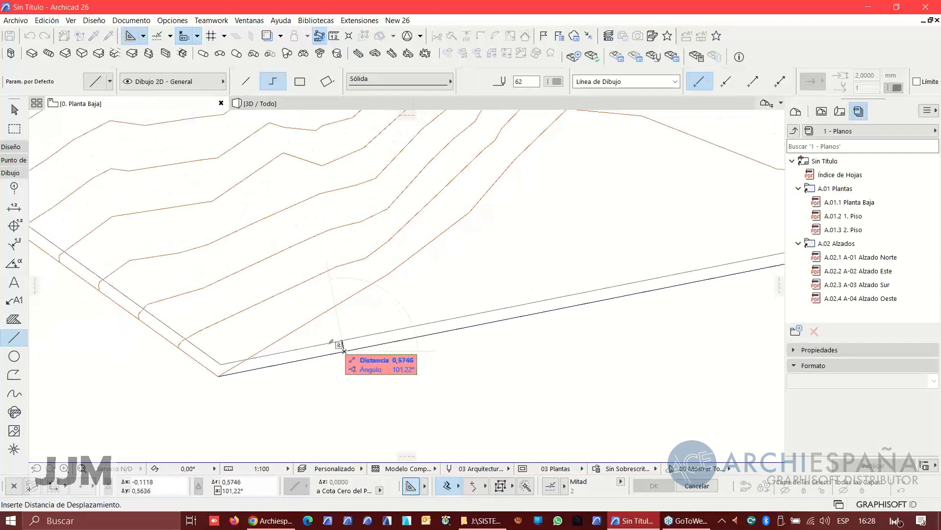
scroll(206, 343, up, 3)
scroll(196, 344, up, 2)
middle_drag(256, 331, 449, 297)
scroll(357, 319, up, 3)
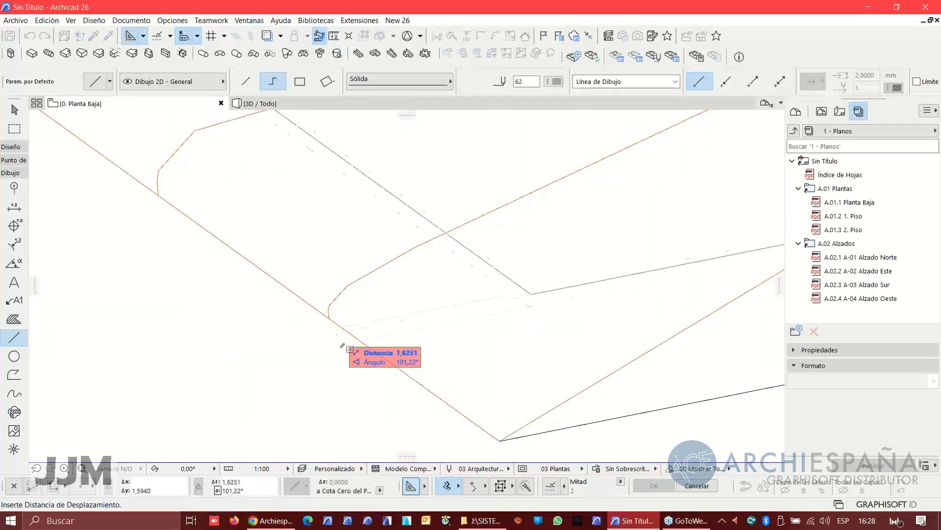
click(564, 430)
Step: Select the short contour polyline at the terrain's southern boundary to check how it crosses the offset outline, and clear the selection
scroll(316, 289, up, 5)
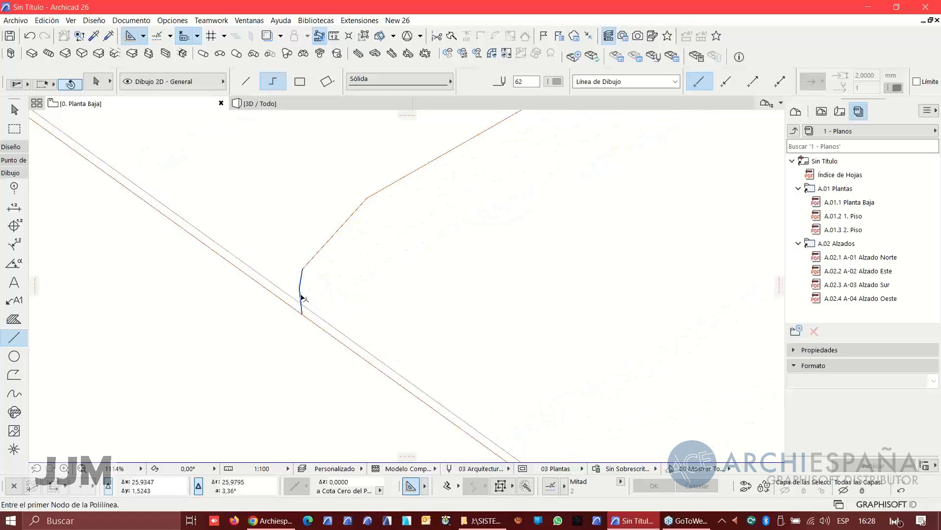
click(300, 300)
scroll(355, 315, down, 5)
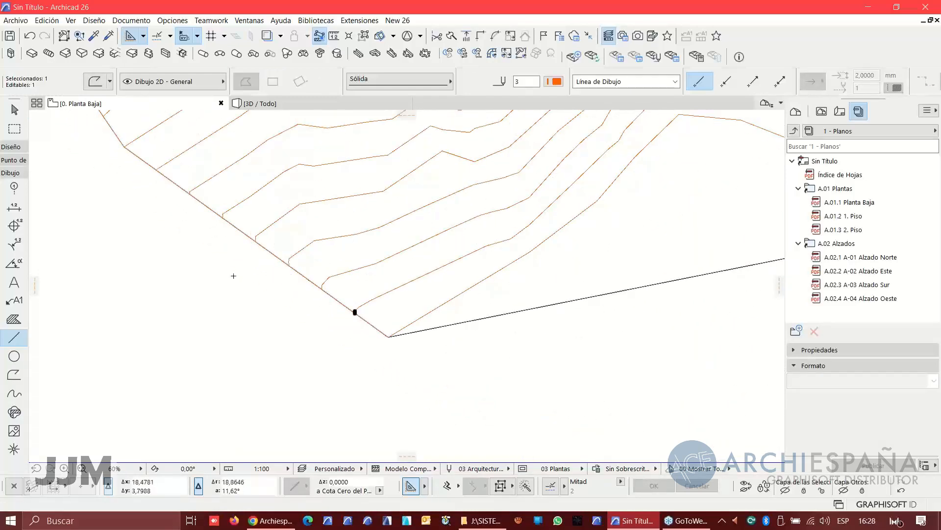
key(Escape)
Step: Select the terrain mesh with the Mesh tool and hide its layer, keeping the contours and the offset outline shown
scroll(467, 353, down, 5)
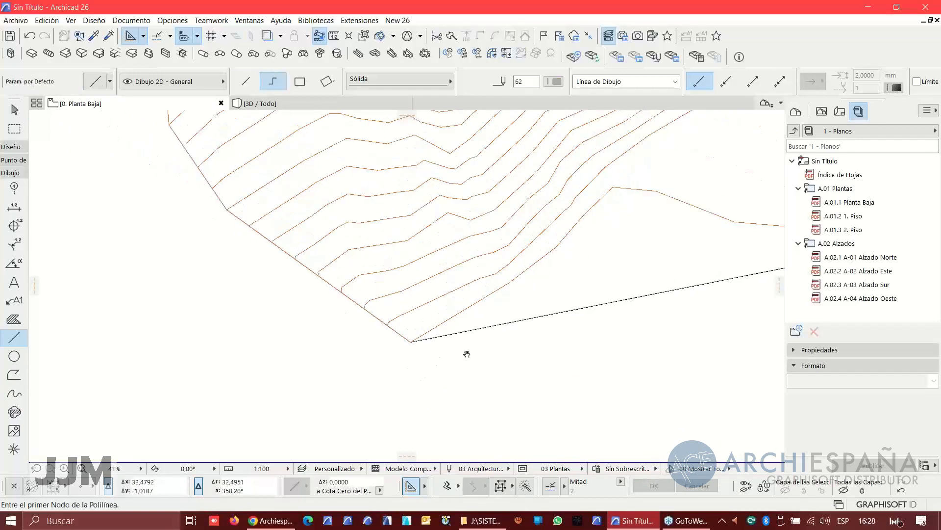
middle_drag(508, 400, 399, 357)
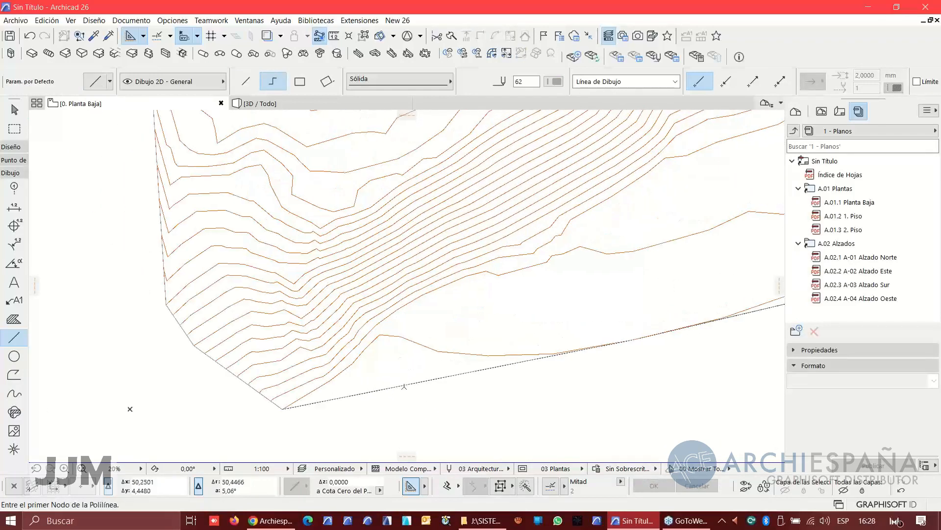
click(15, 146)
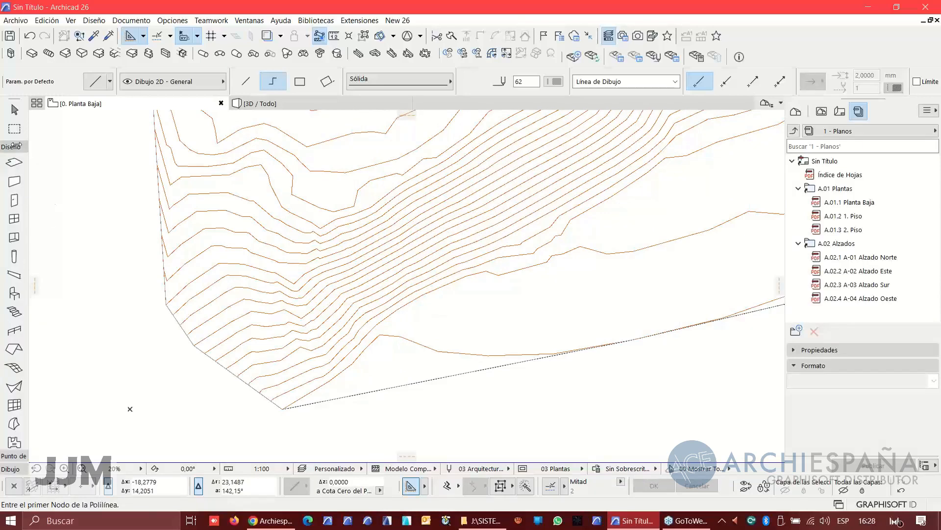
click(14, 367)
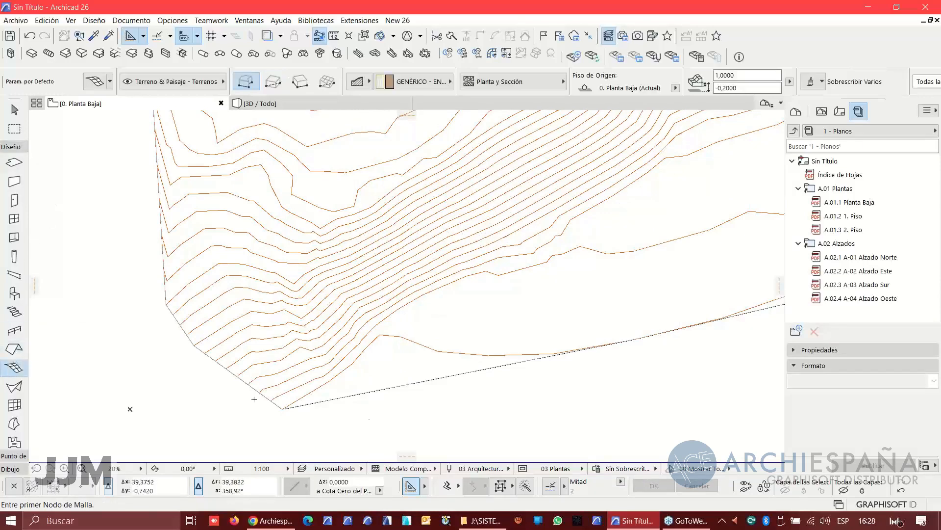
click(374, 392)
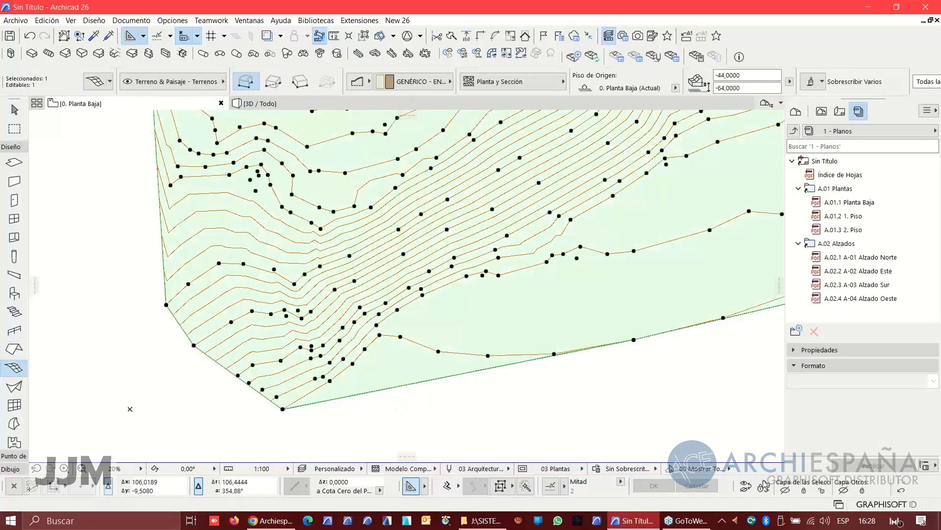
key(Escape)
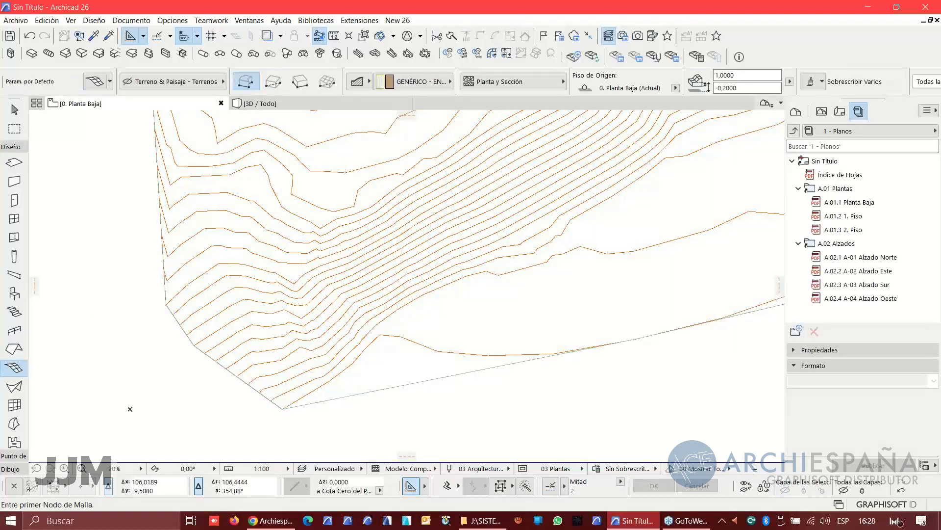
Step: Start Find & Select (Buscar y Seleccionar) and add the element type (Tipo de elemento) as a search criterion
scroll(386, 362, down, 5)
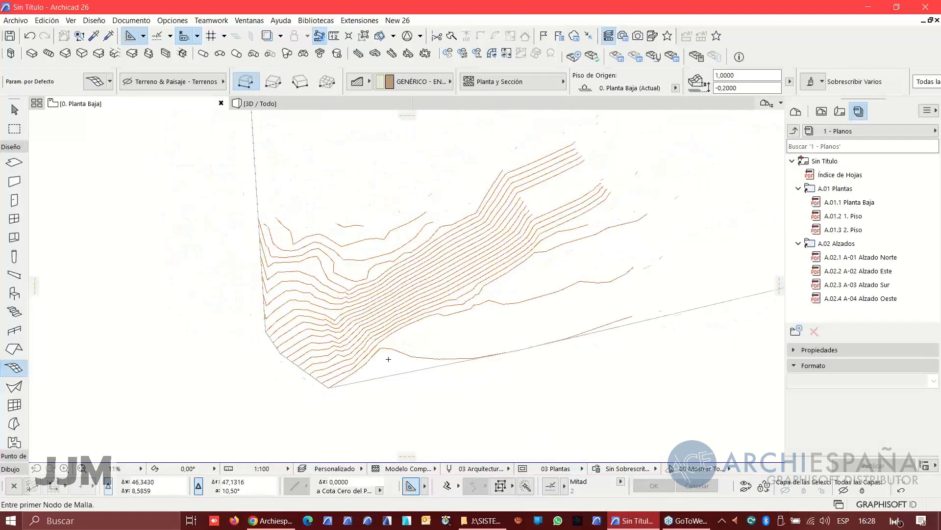
scroll(322, 339, up, 1)
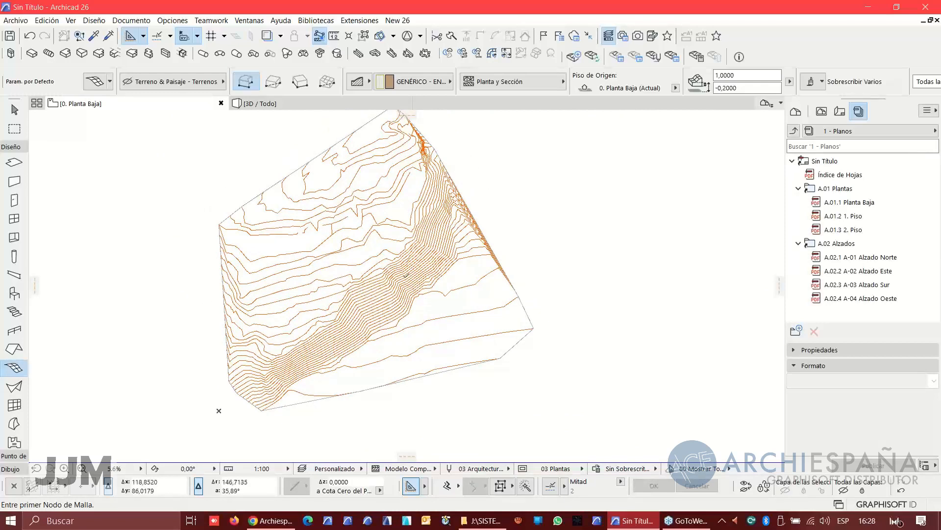
click(80, 36)
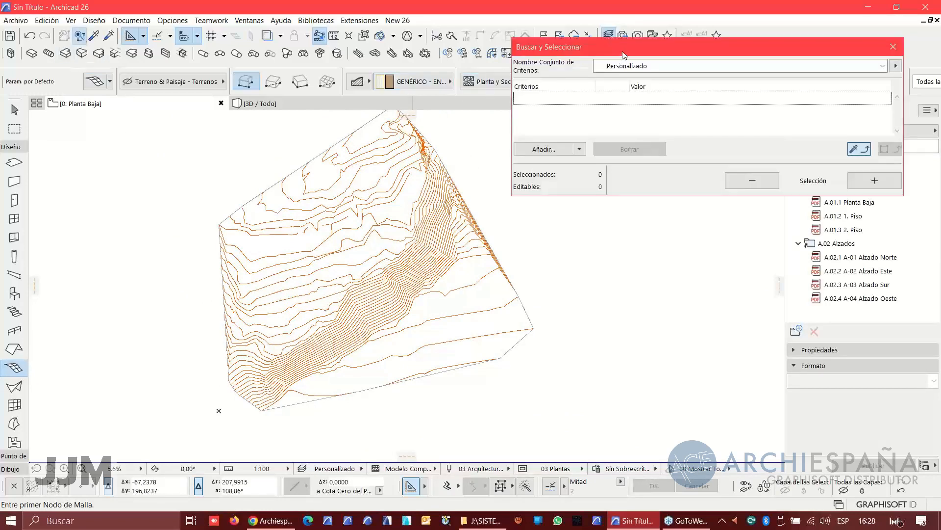
drag(624, 54, 613, 77)
click(539, 175)
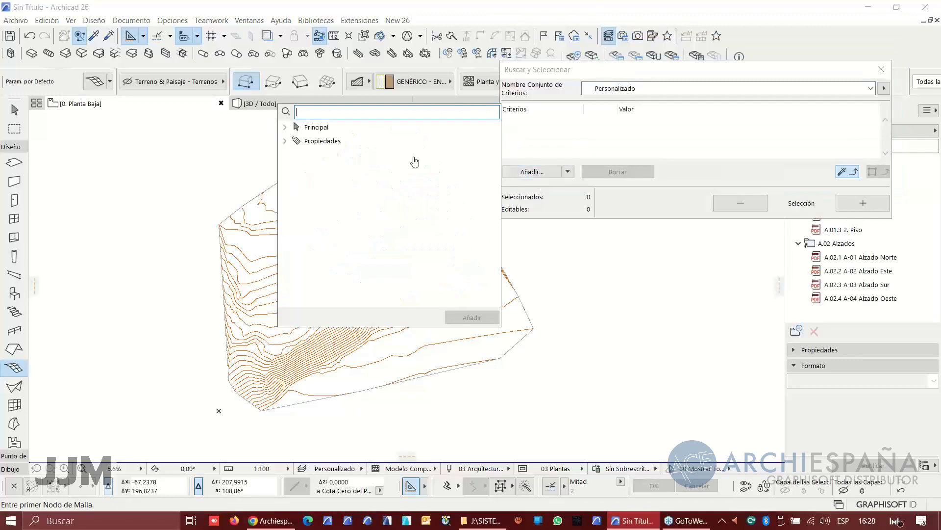
click(316, 127)
click(285, 127)
click(319, 141)
double_click(318, 142)
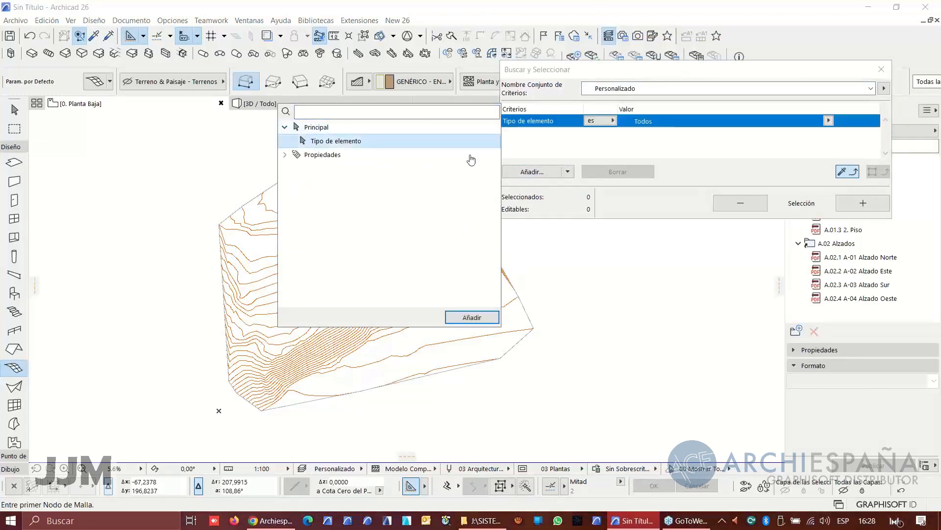
click(572, 70)
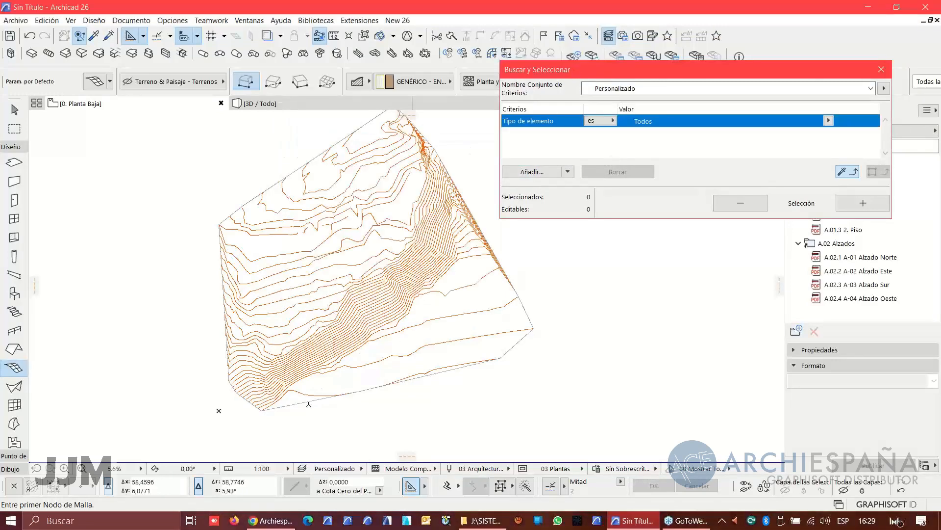
Step: Create a polygonal marquee from the offset outline and pick up Polilínea as the searched element type from a contour
click(14, 129)
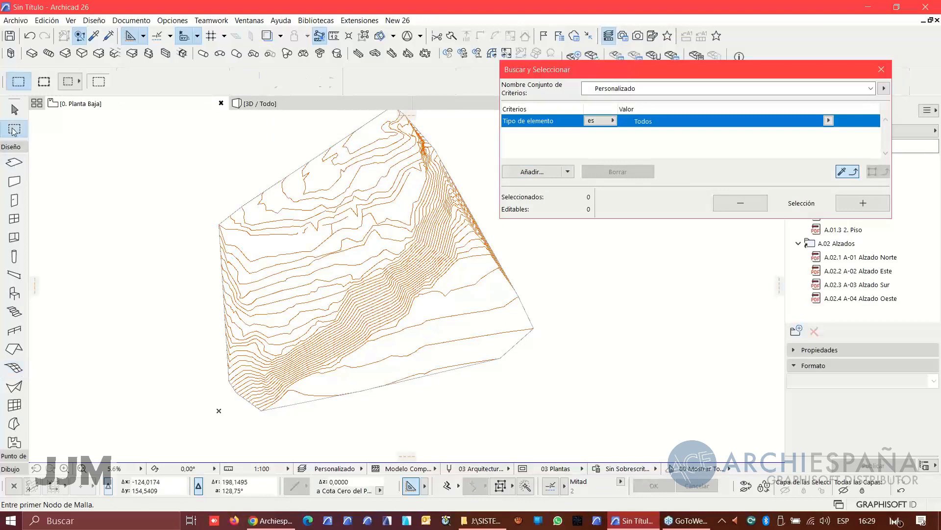
click(285, 408)
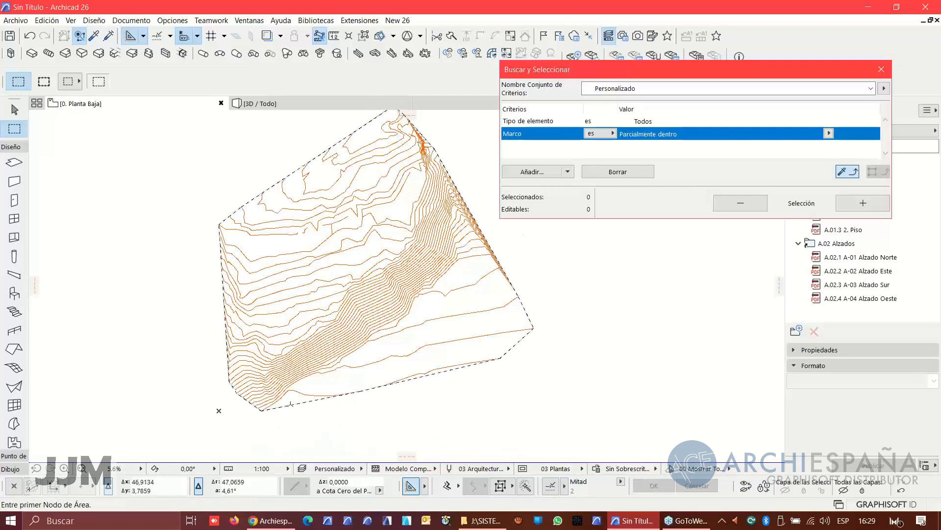
alt+click(300, 394)
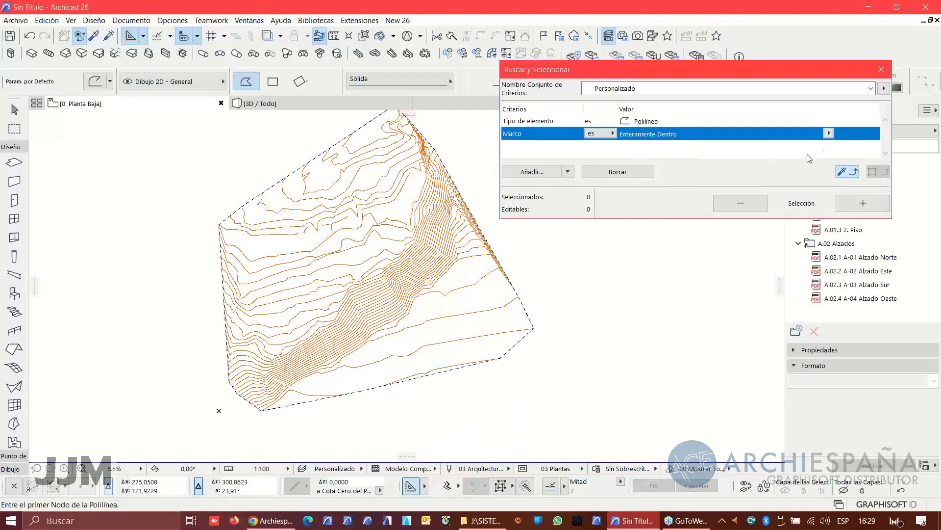
Step: Set the marquee (Marco) criterion to Parcialmente fuera and select all matching polylines
click(829, 134)
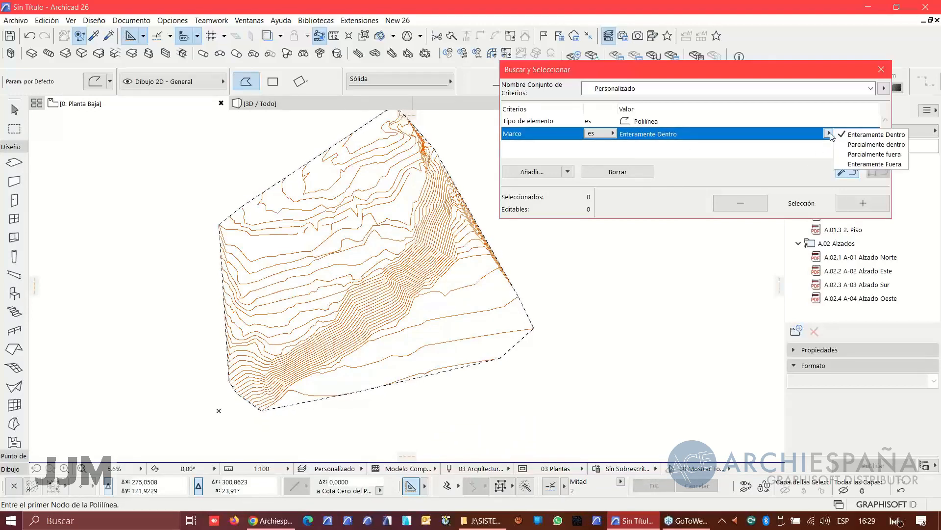
click(857, 154)
click(848, 172)
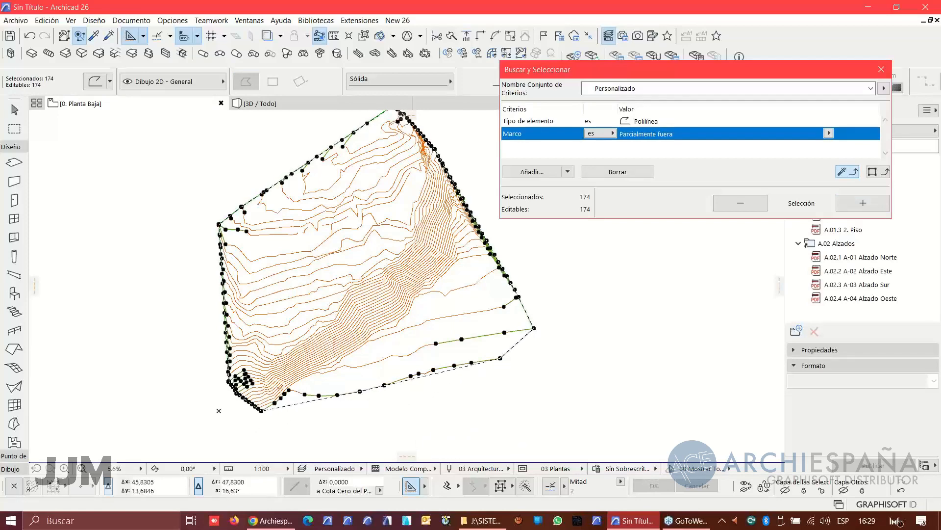
Step: Examine the selected contour polylines along the terrain's western and southwestern boundary, including where they cross the marquee
scroll(234, 387, up, 2)
scroll(233, 387, up, 10)
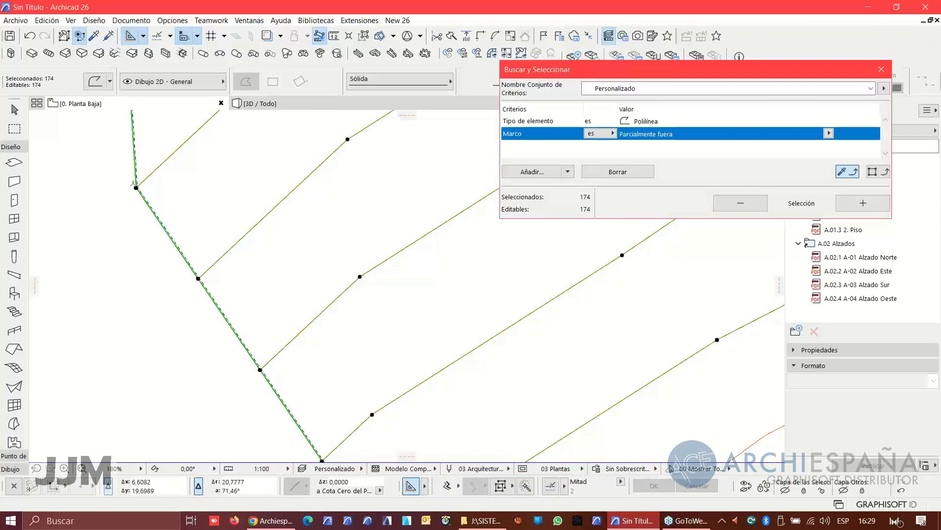
scroll(274, 206, down, 3)
scroll(191, 255, up, 2)
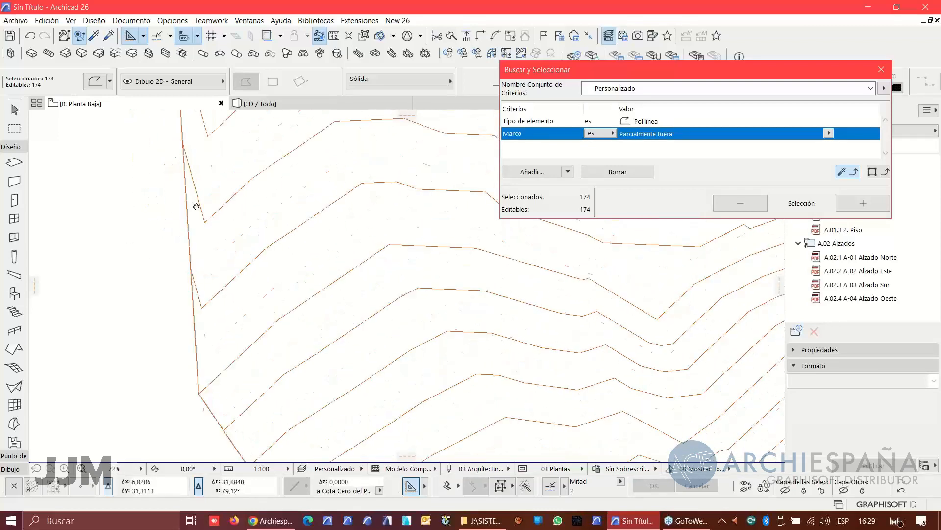
scroll(191, 255, up, 2)
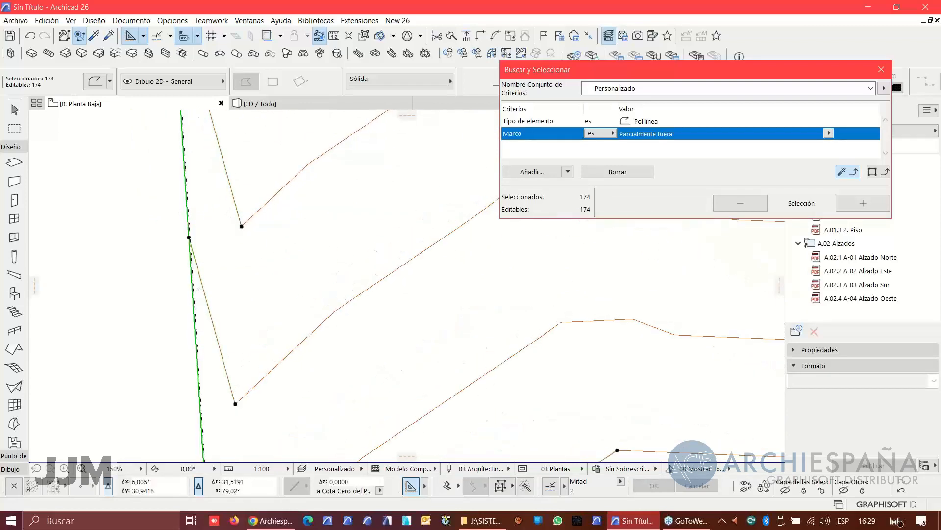
scroll(191, 178, down, 5)
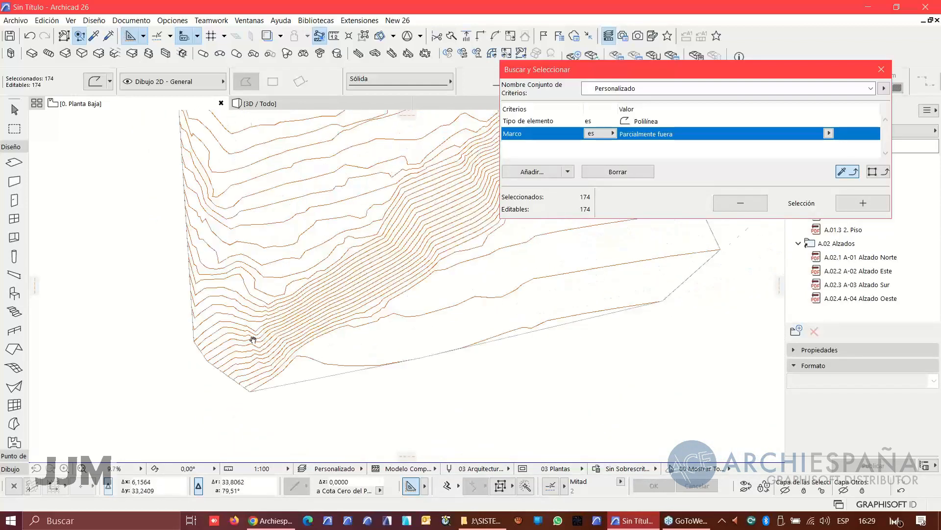
middle_drag(354, 271, 278, 290)
scroll(278, 291, down, 1)
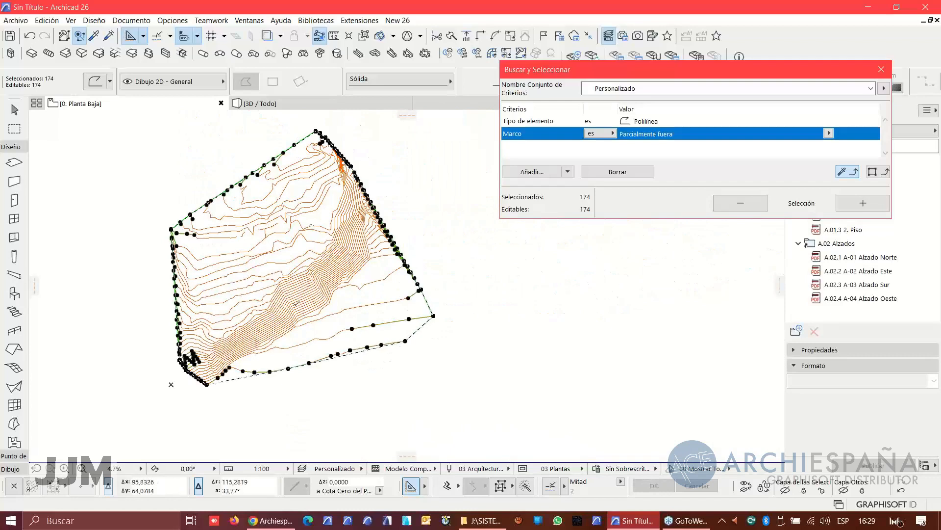
middle_drag(328, 315, 351, 313)
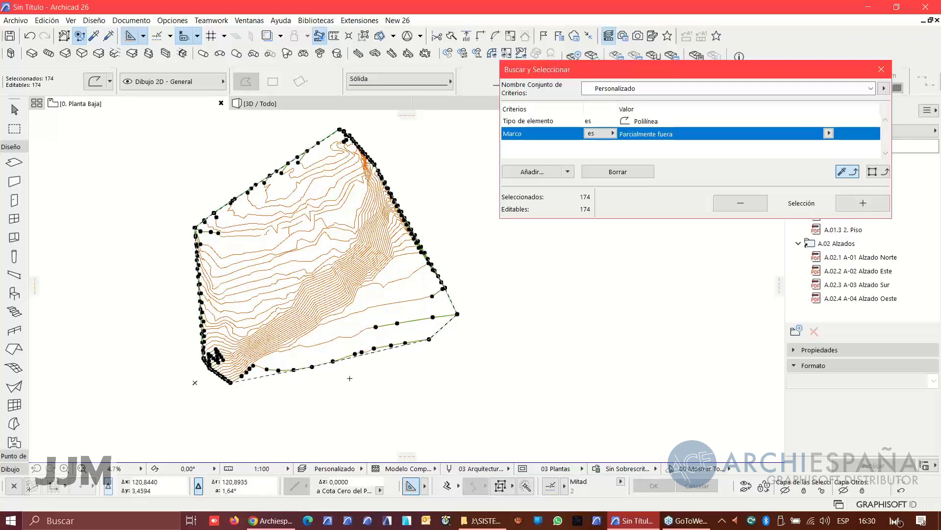
Step: Explode the selected boundary polylines in the current view without keeping the original elements
click(44, 22)
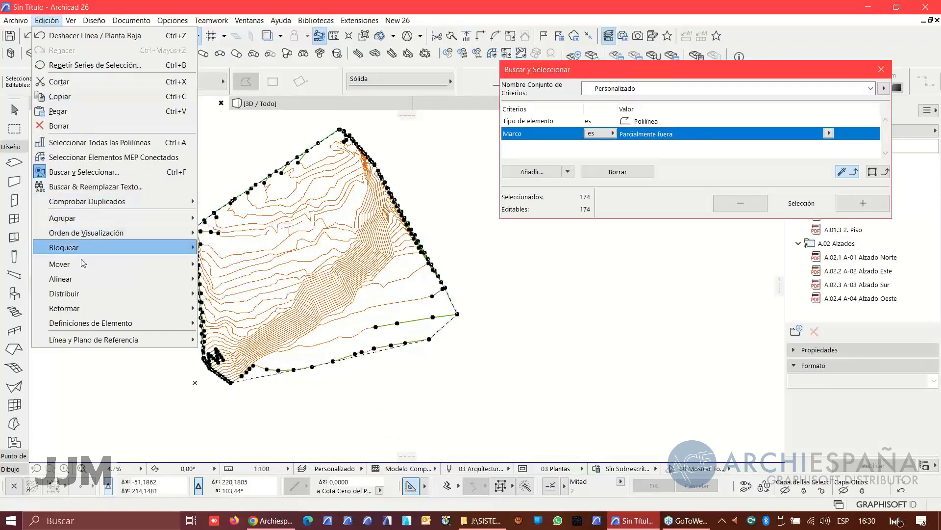
mouse_move(79, 309)
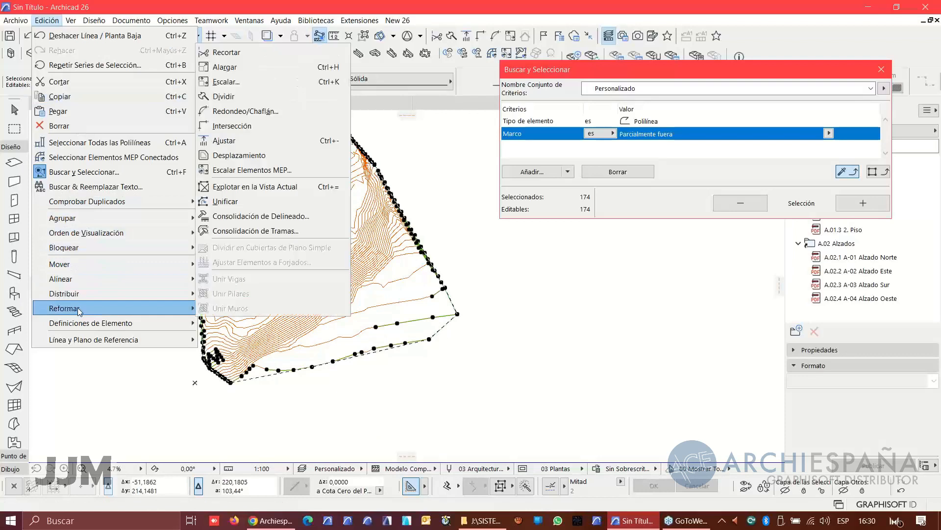
click(239, 188)
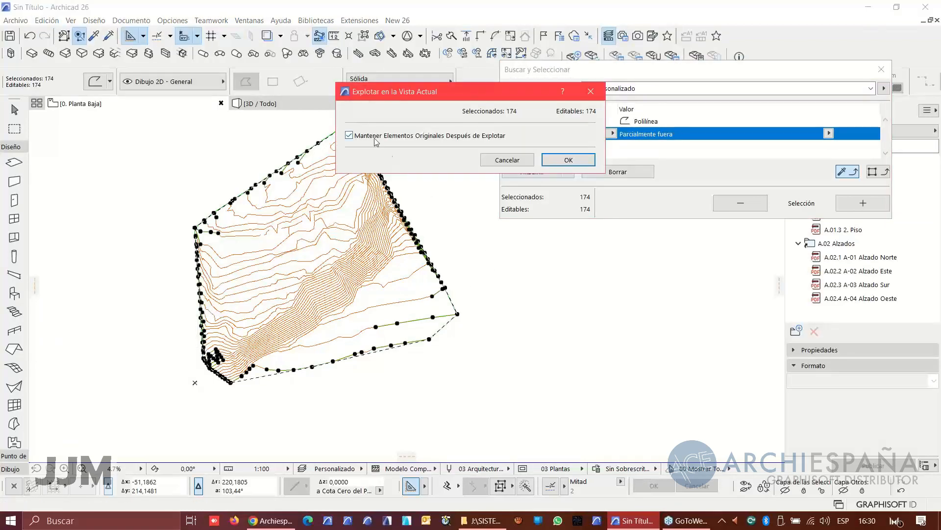
click(560, 162)
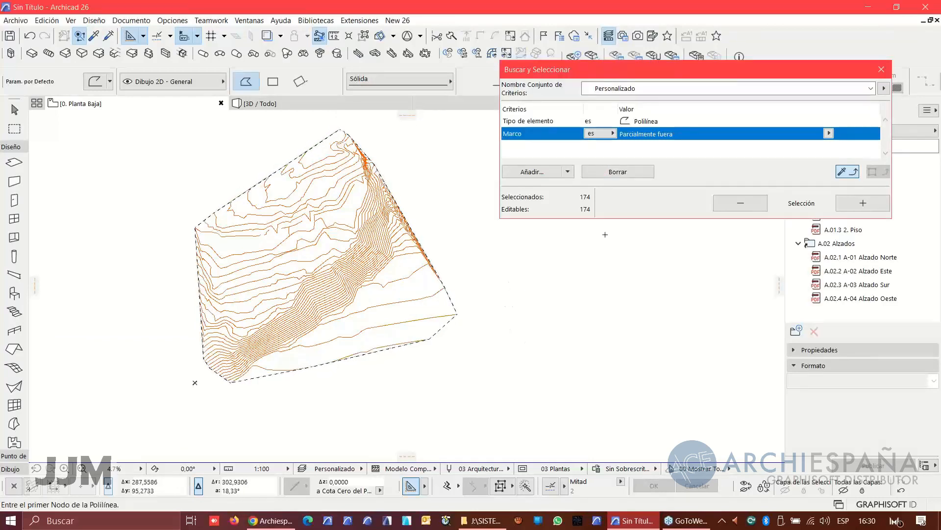
click(607, 302)
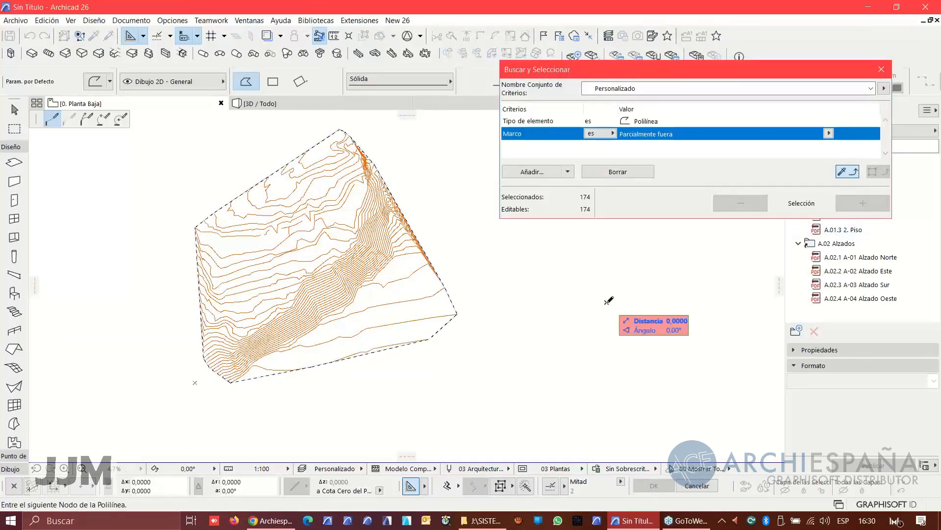
right_click(652, 274)
click(687, 335)
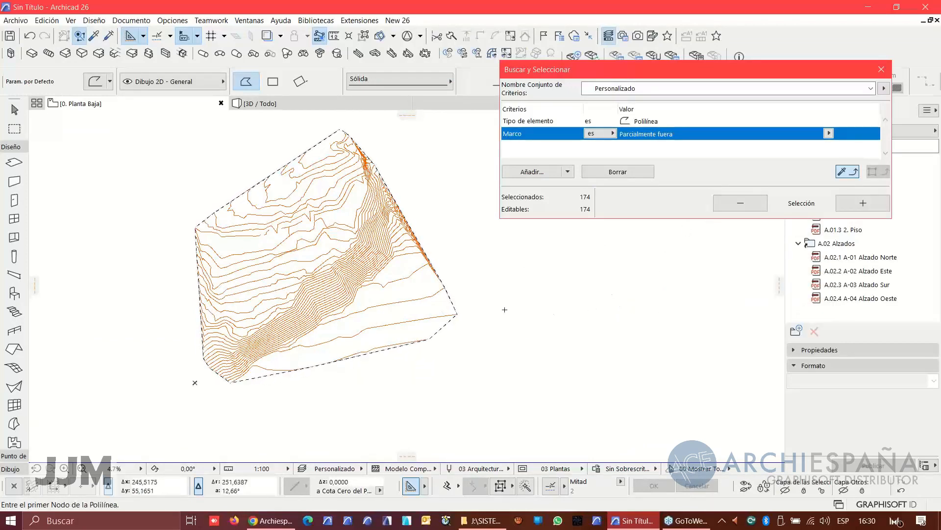
Step: Clear the search selection and select again the polylines lying partly outside the marquee
click(740, 202)
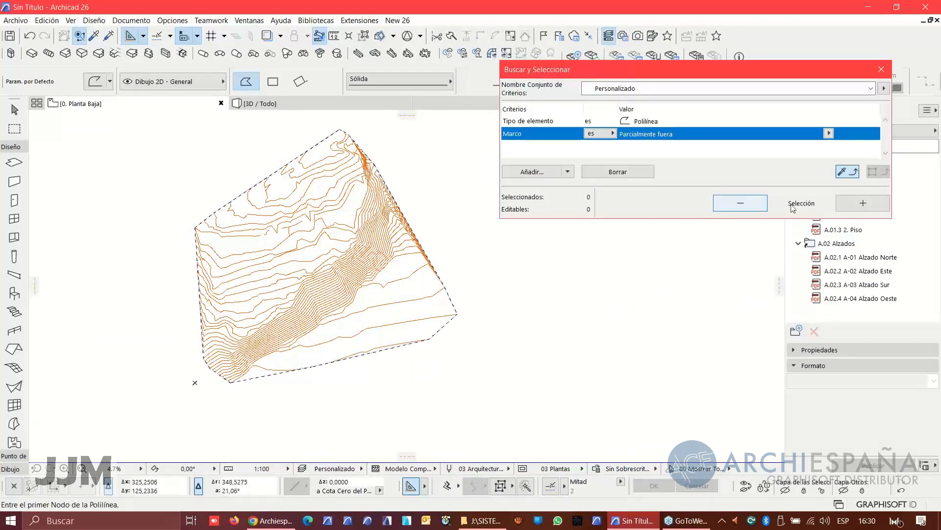
click(862, 203)
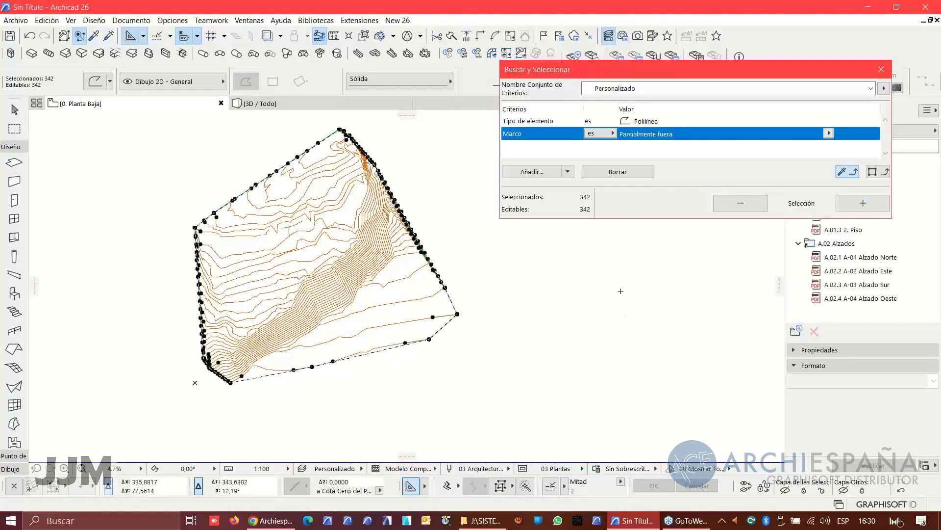
Step: Clear the selection, set the Marco criterion to Enteramente Fuera, and add the matching polylines to the selection
key(Escape)
click(829, 132)
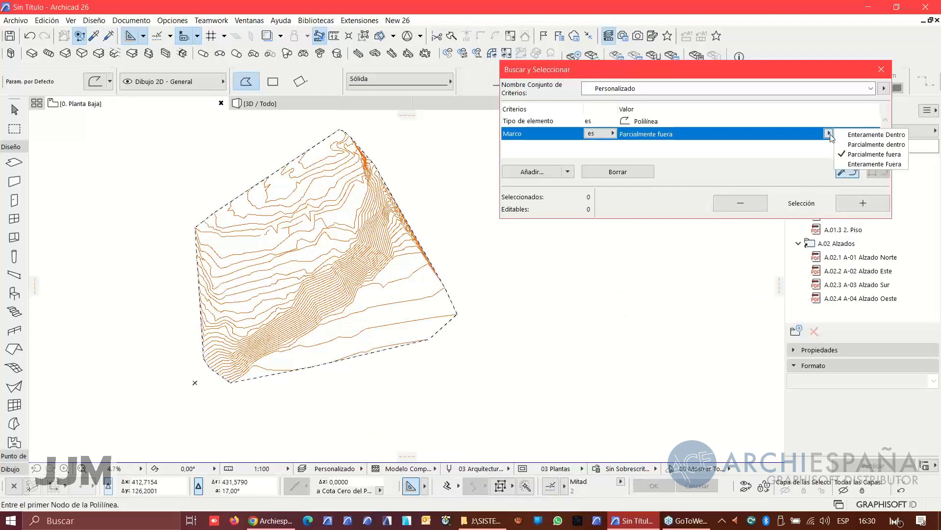
click(859, 164)
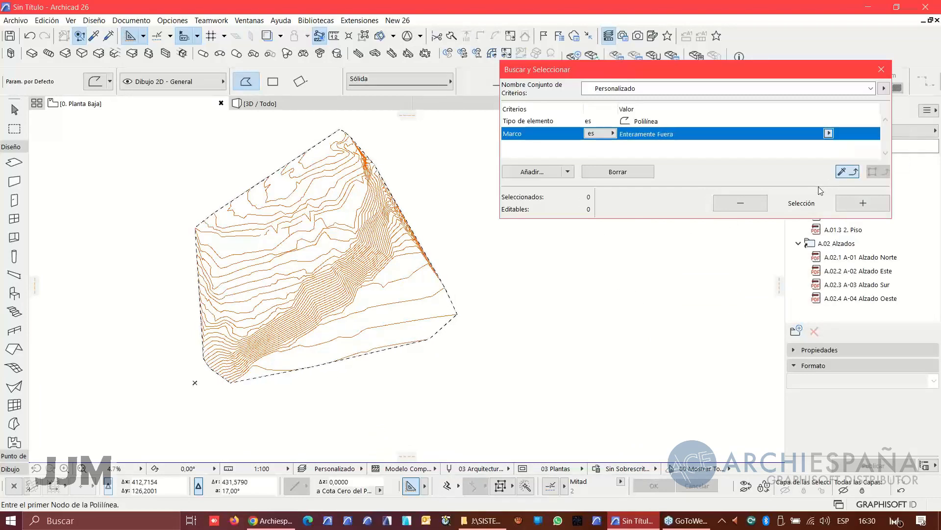
click(863, 202)
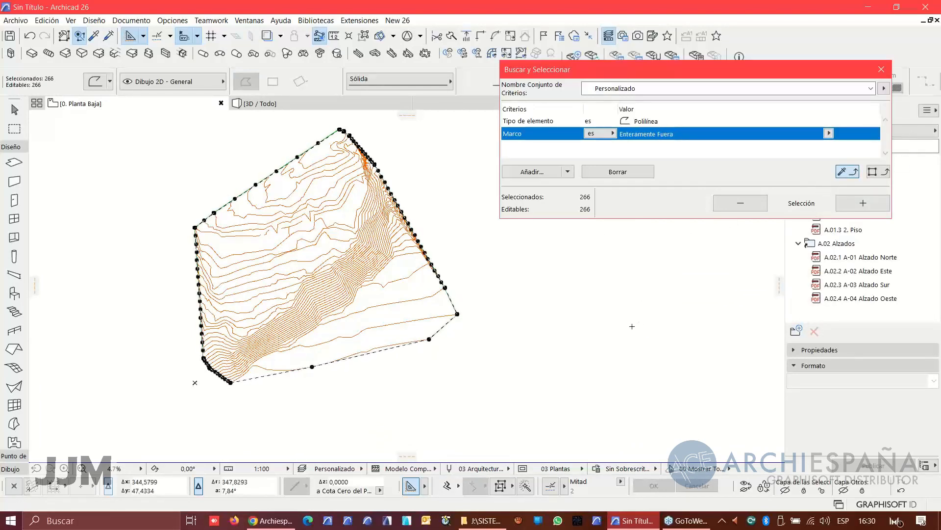
Step: Inspect the selected polylines closely along the upper, left and lower borders of the terrain
scroll(352, 150, up, 4)
middle_drag(352, 149, 373, 287)
scroll(373, 287, up, 6)
middle_drag(236, 153, 342, 318)
scroll(294, 361, up, 1)
middle_drag(237, 368, 371, 202)
scroll(223, 321, down, 3)
middle_drag(230, 305, 322, 206)
scroll(203, 314, up, 4)
scroll(190, 303, down, 4)
scroll(207, 319, down, 8)
middle_drag(333, 351, 360, 318)
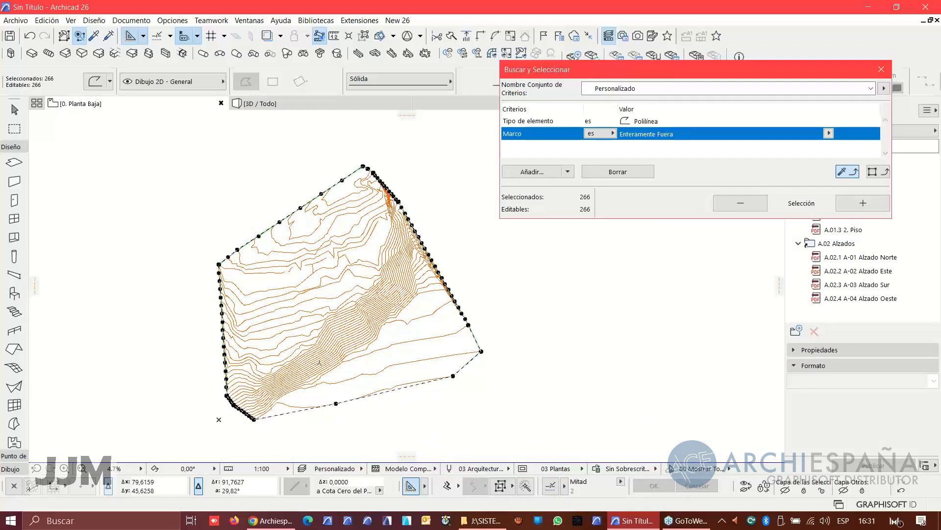
Step: Deselect the polylines and remove the marquee around the terrain
key(Escape)
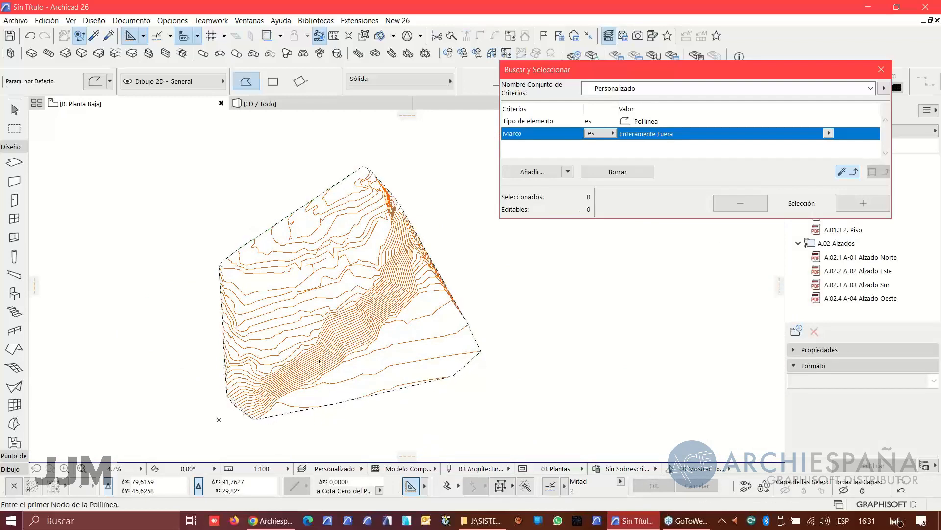
right_click(285, 171)
click(316, 179)
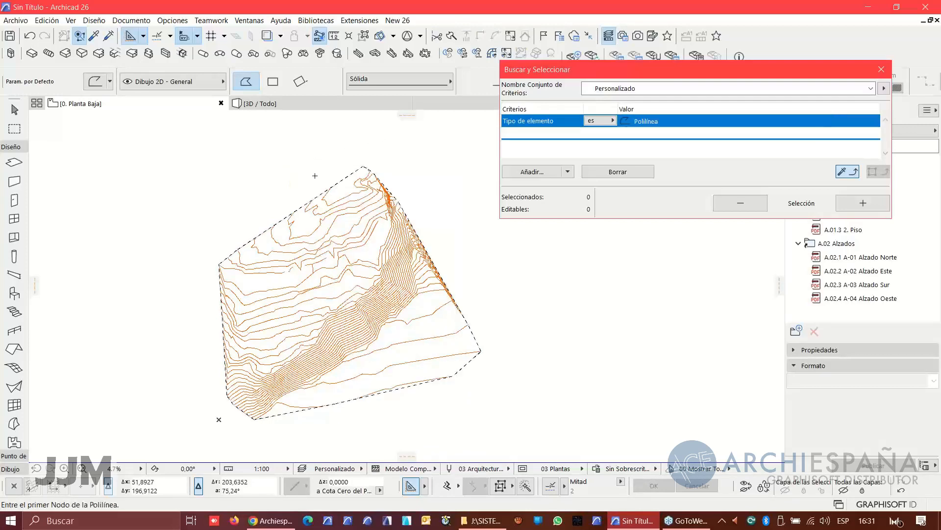
Step: Delete all the line elements forming the terrain's outline using the Line tool, and close Buscar y Seleccionar
click(11, 469)
click(14, 337)
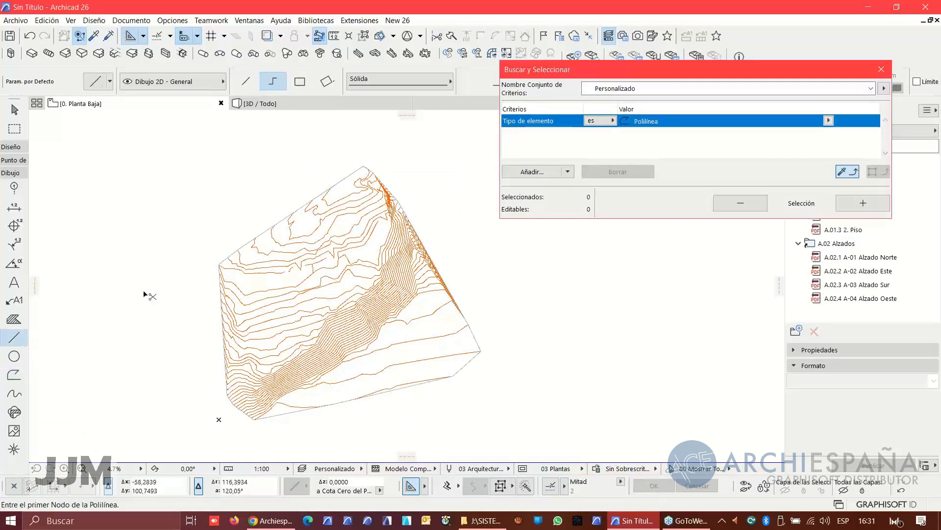
key(ctrl+a)
key(Escape)
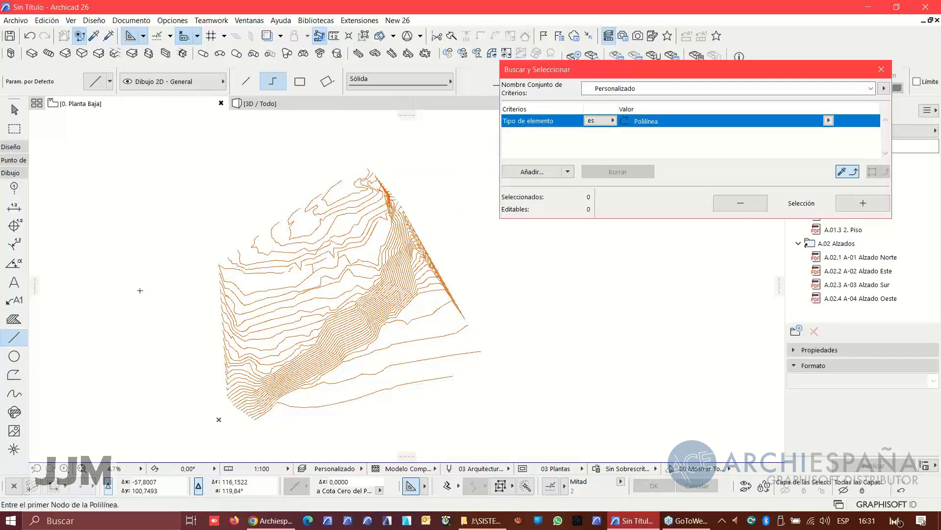
middle_drag(305, 326, 332, 293)
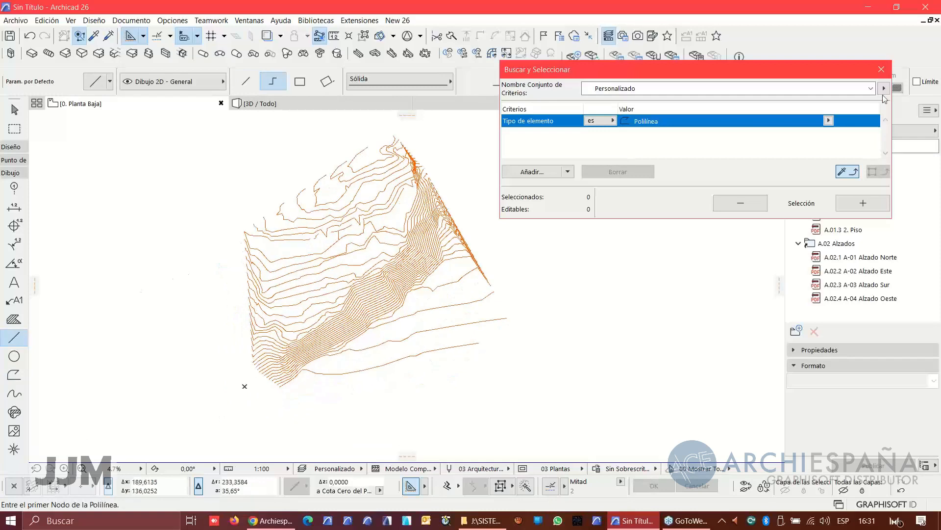
click(881, 69)
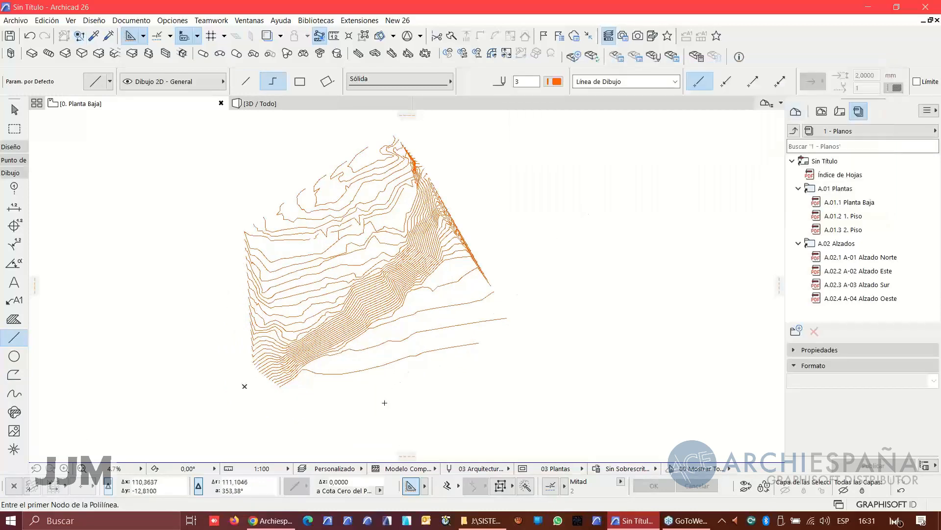
Step: Draw a polyline segment joining the open ends of the broken contour near the terrain's left border
scroll(250, 282, up, 10)
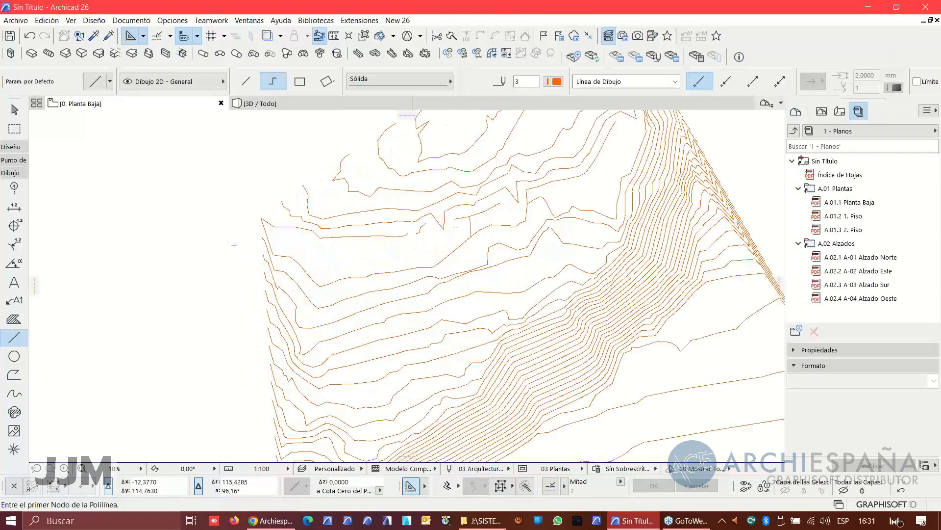
click(336, 361)
double_click(297, 242)
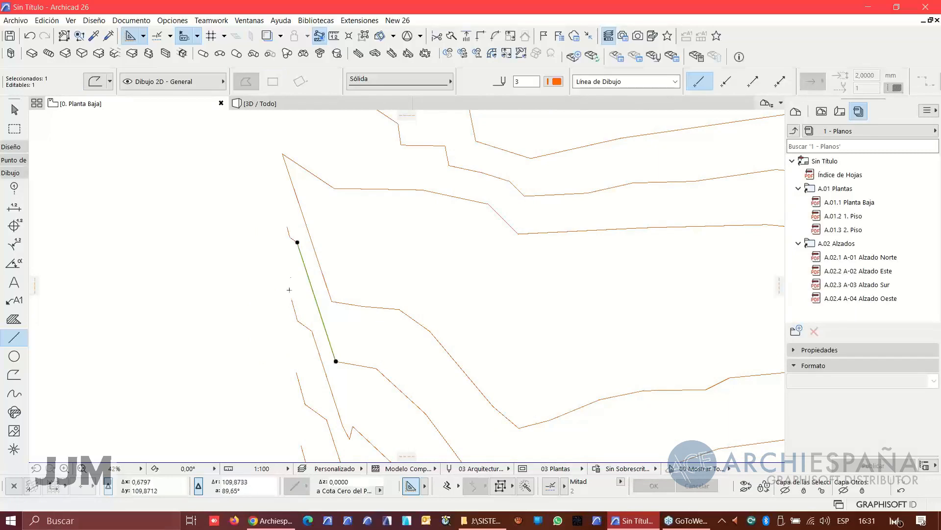
key(Escape)
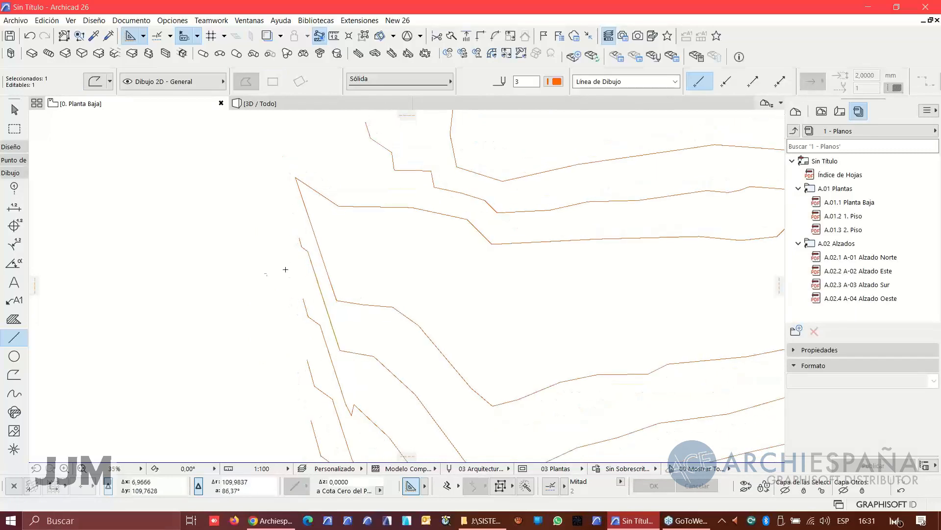
scroll(343, 250, down, 7)
scroll(354, 245, down, 3)
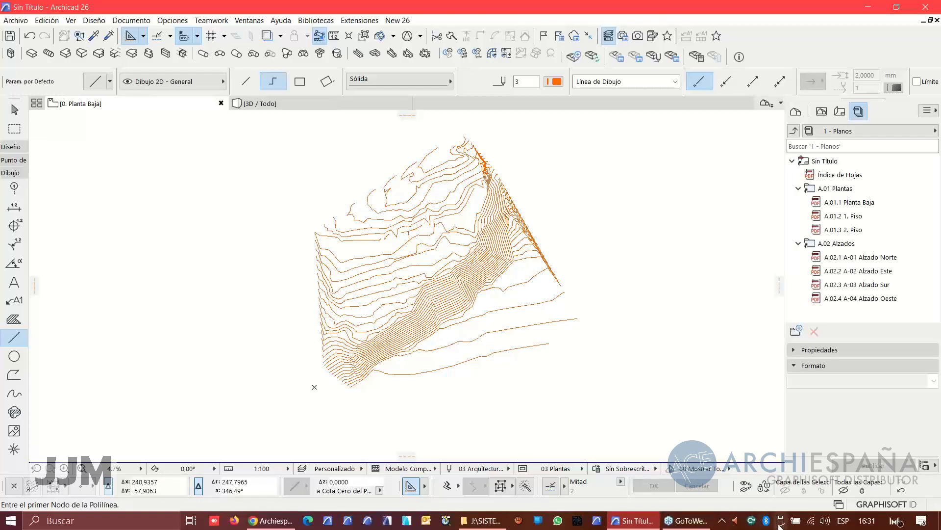
Step: Swap the visible layers, hide the terrain mesh's layer, and swap back so the mesh shows together with the contour polylines
click(745, 489)
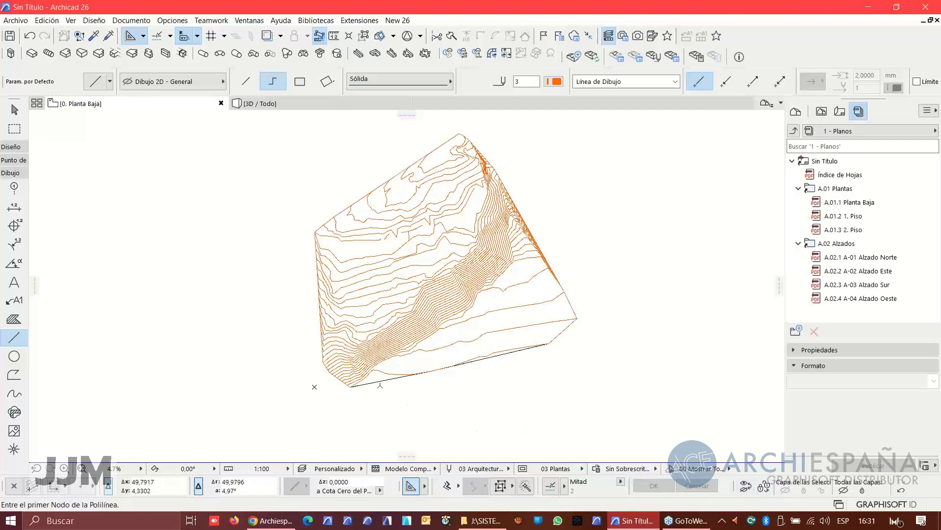
shift+click(379, 382)
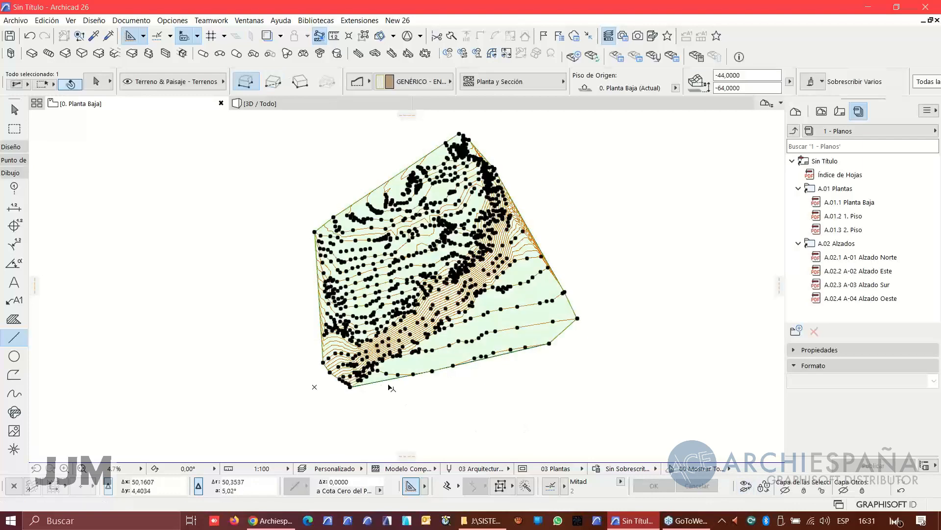
click(785, 490)
click(744, 486)
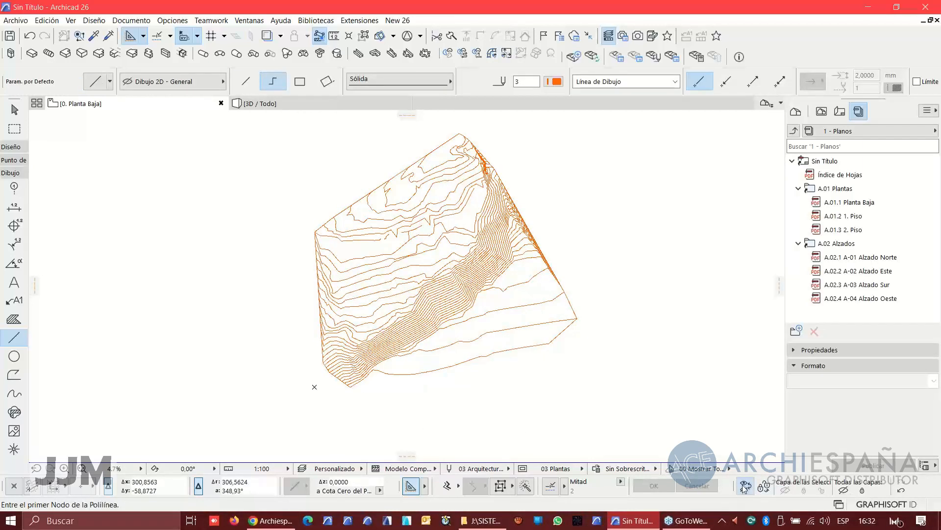
shift+click(427, 351)
key(Escape)
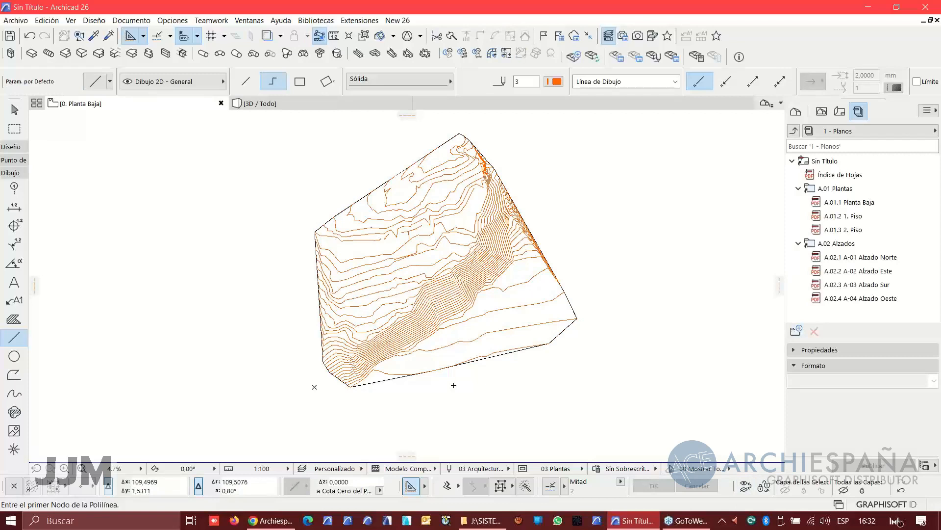
Step: Select the terrain mesh by its lower edge and activate the Mesh tool
shift+click(379, 383)
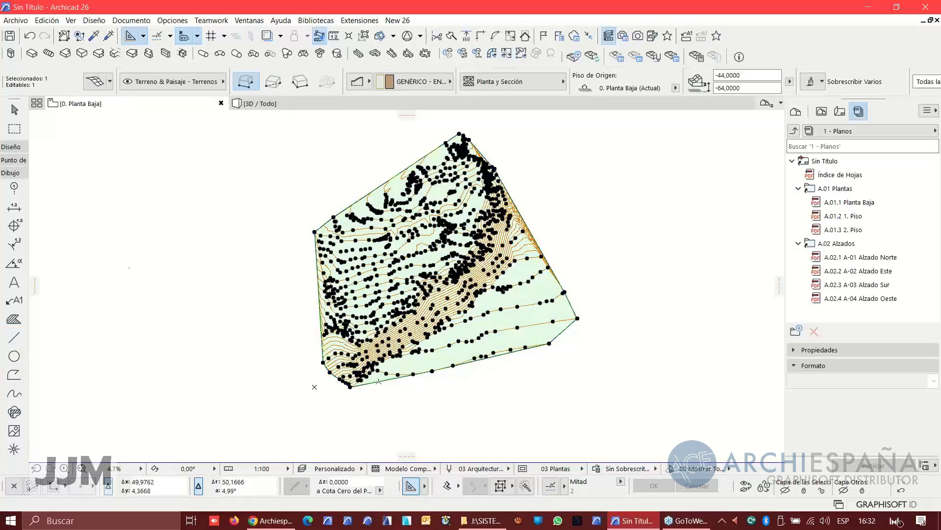
click(10, 147)
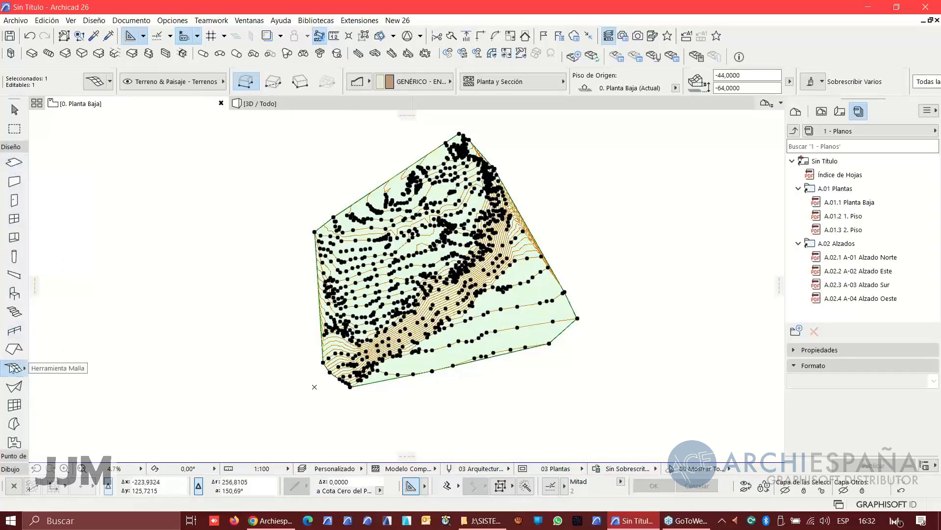
scroll(458, 349, up, 1)
scroll(458, 349, up, 3)
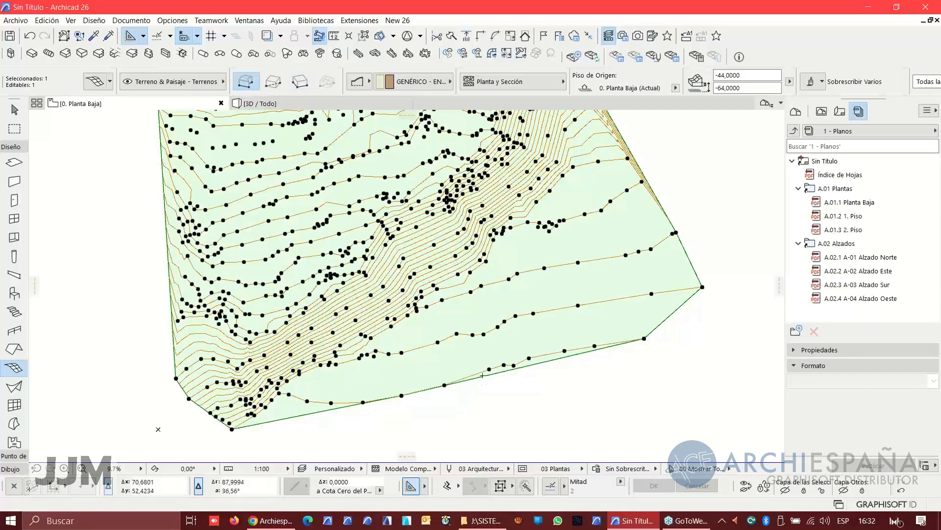
Step: Match all views to the current plan's settings and check the terrain mesh in the 3D view
right_click(131, 106)
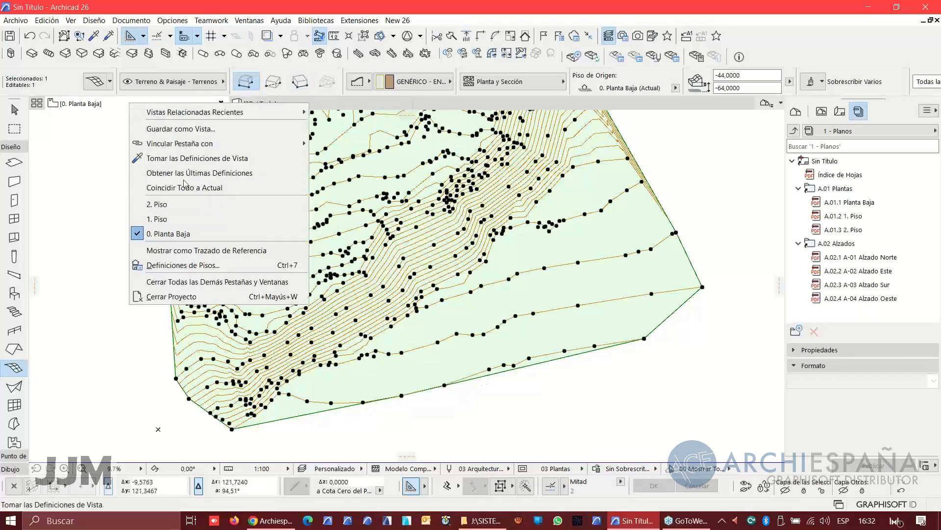
click(196, 191)
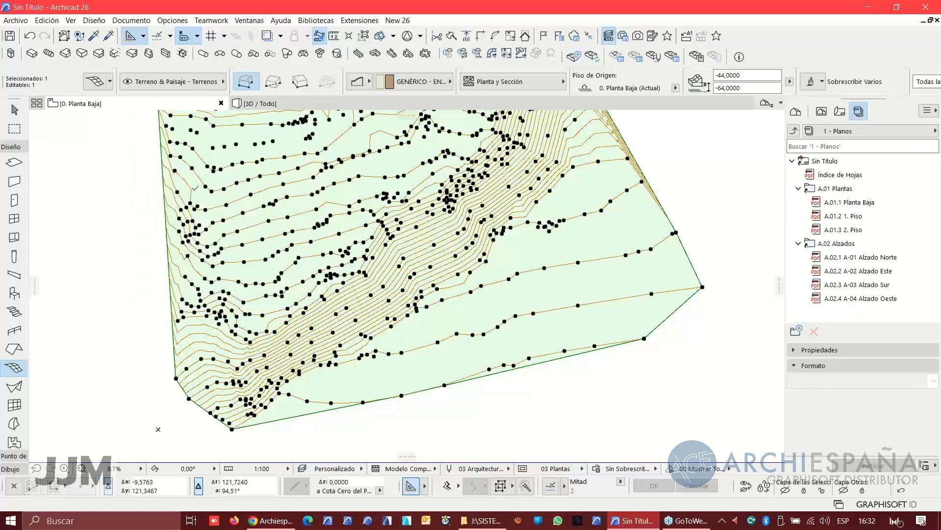
click(281, 104)
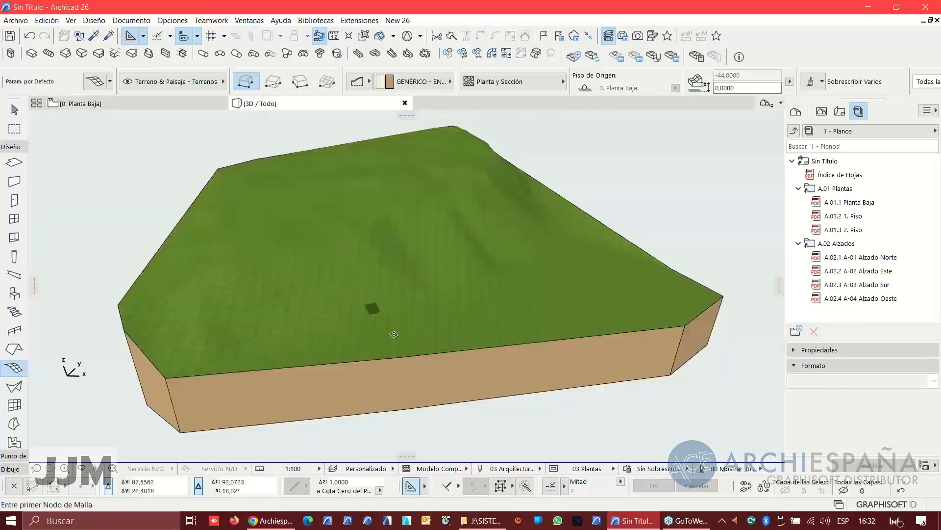
shift+click(395, 343)
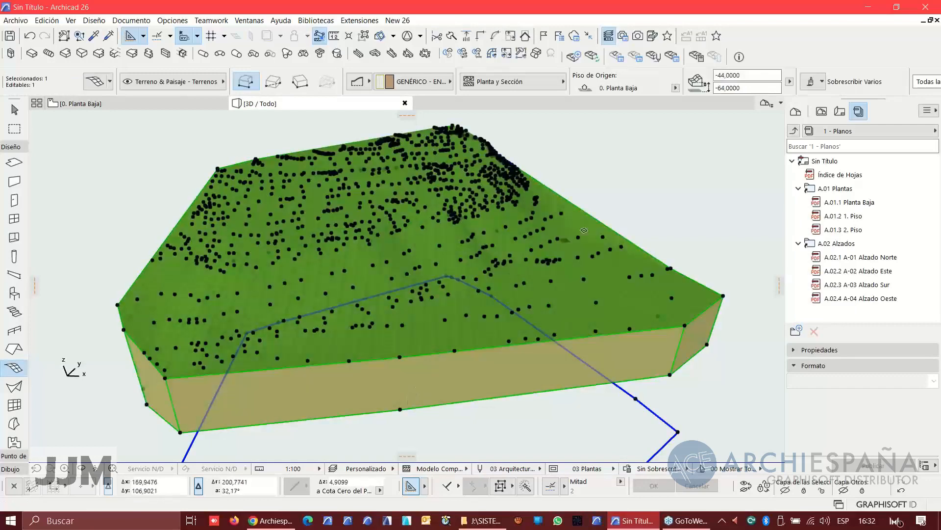
key(Escape)
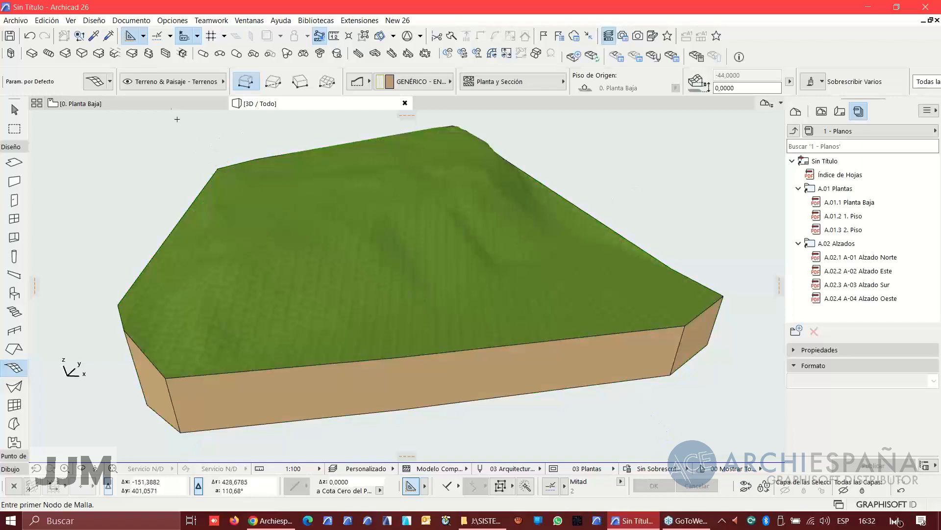
Step: In the floor plan, add the three contour pieces along the terrain's lower edge to the mesh with Ajustar a aristas de Usuario
click(80, 104)
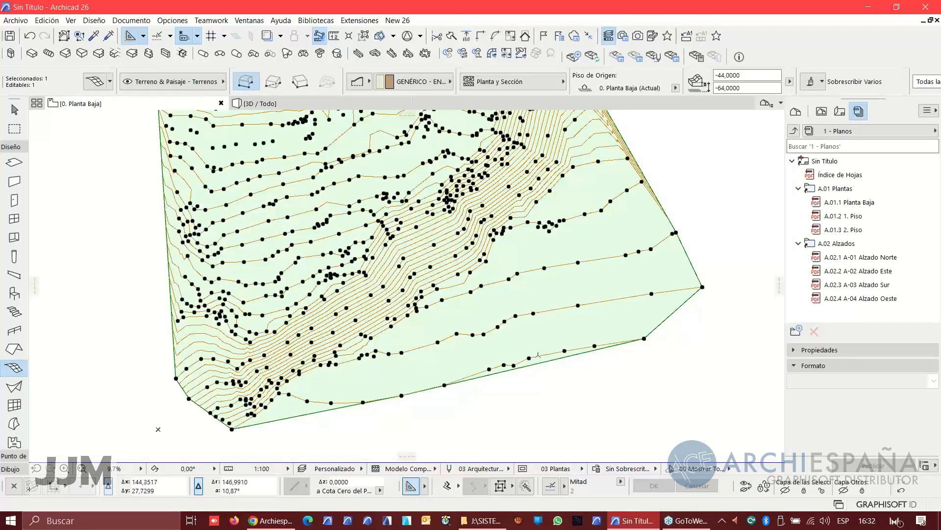
click(539, 357)
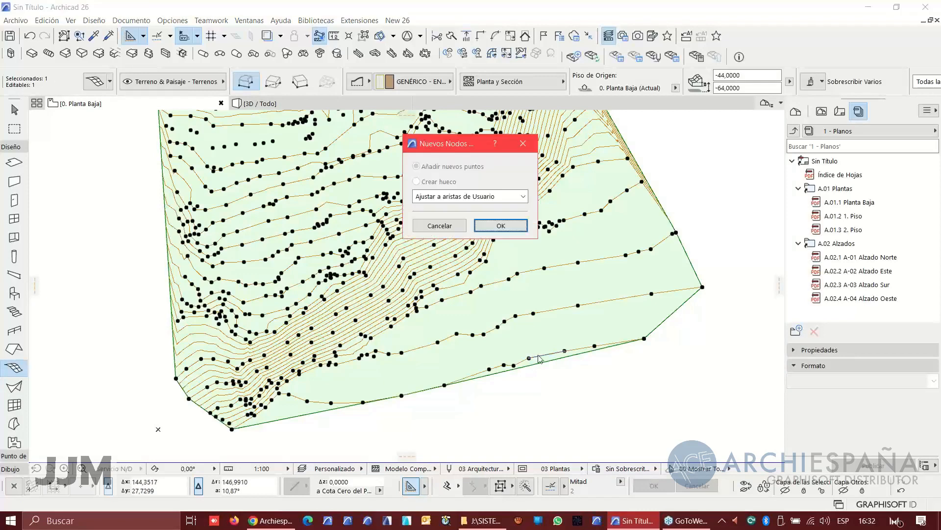
click(502, 228)
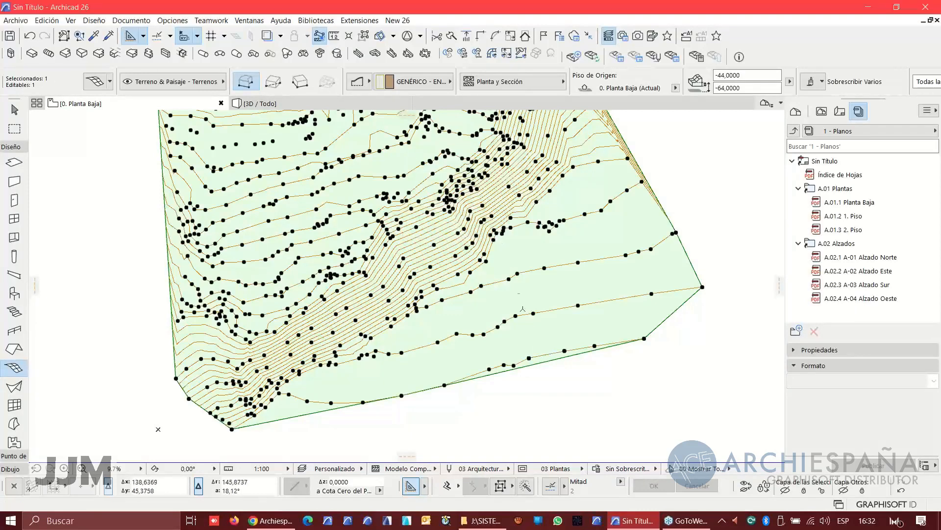
click(322, 401)
click(500, 227)
click(478, 371)
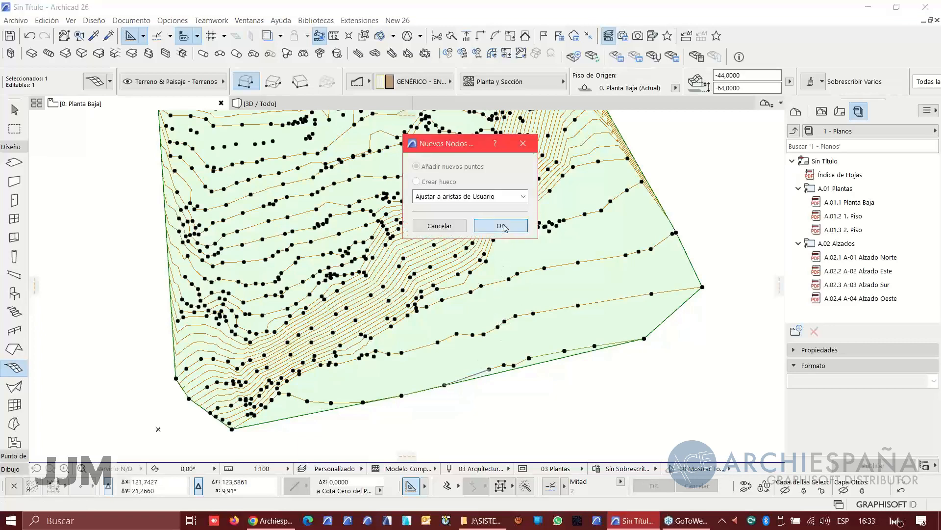
click(501, 226)
Step: Add the next three contours up the gentle slope to the mesh as new points fitted to user edges
scroll(279, 409, up, 1)
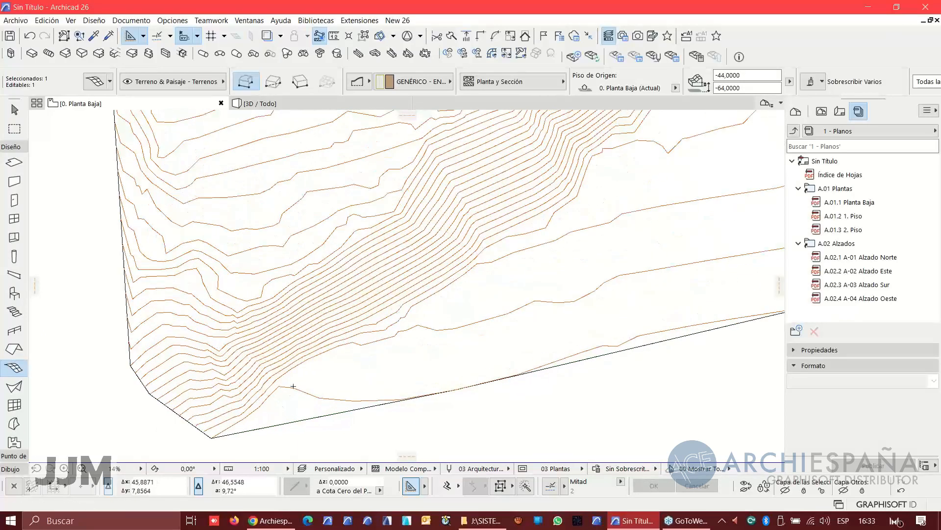
scroll(513, 332, up, 1)
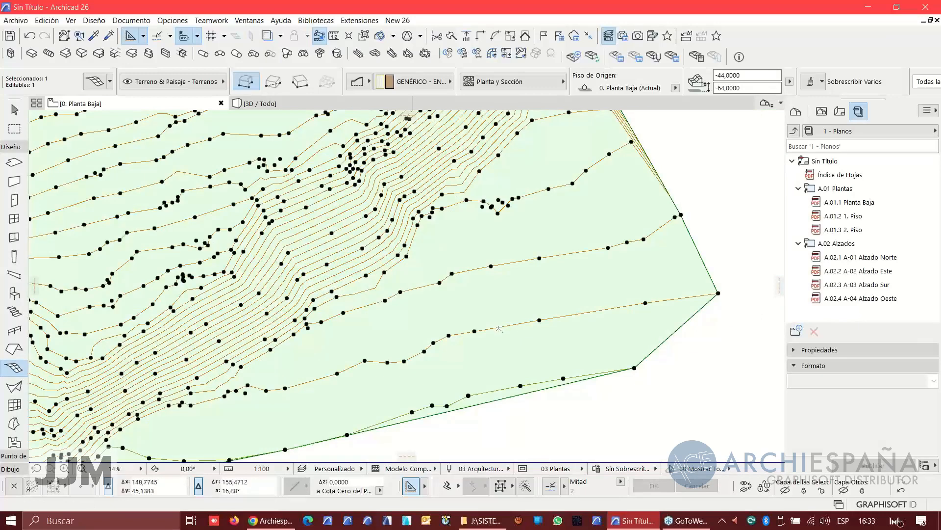
click(499, 327)
click(500, 226)
click(505, 263)
click(501, 225)
click(532, 196)
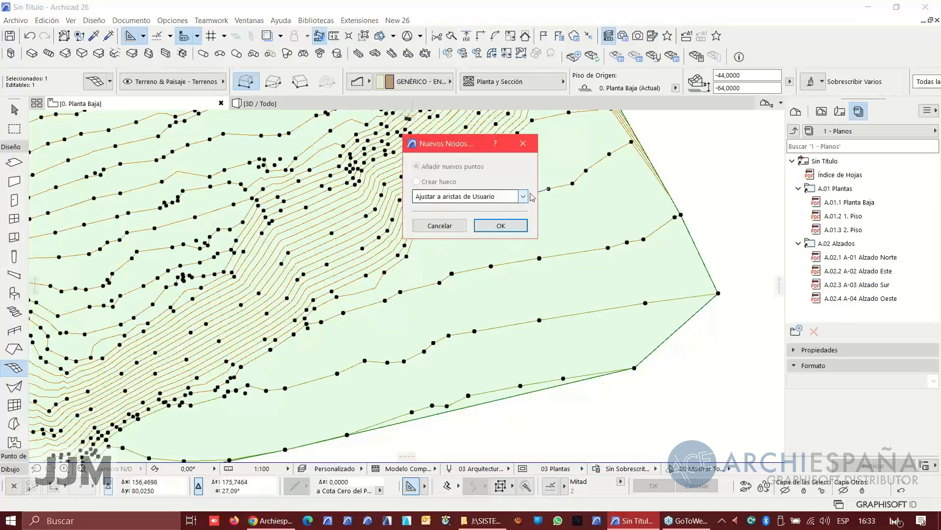
click(502, 225)
Step: Add two contours at the foot of the steep slope to the mesh as new points fitted to user edges
scroll(509, 254, up, 2)
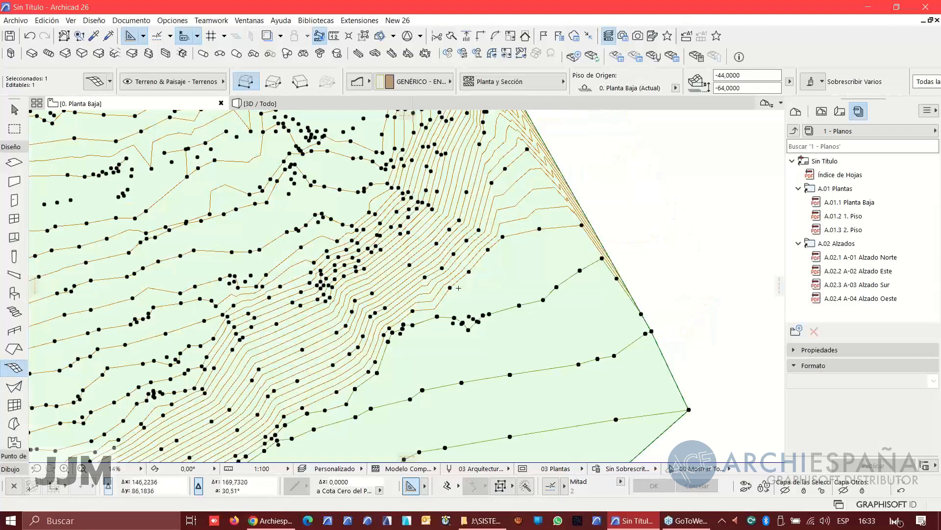
click(460, 282)
click(501, 226)
click(438, 296)
click(501, 226)
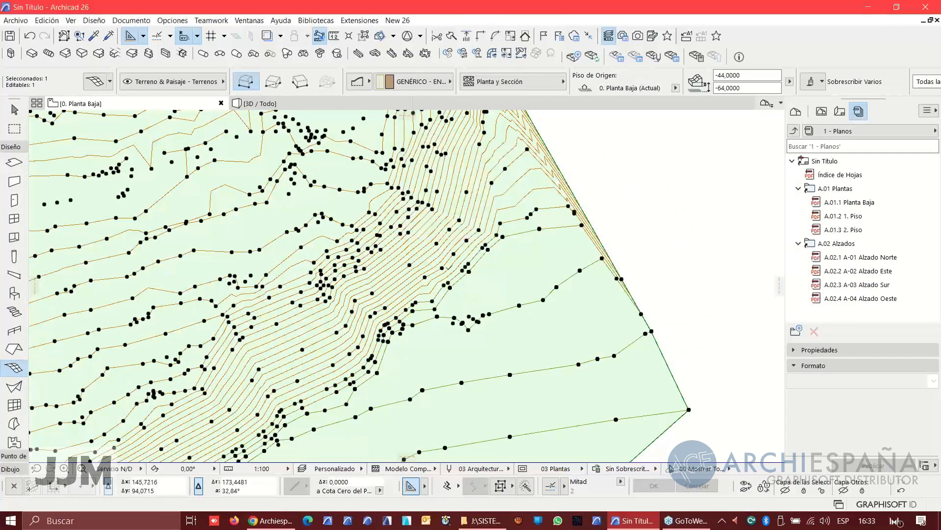
Step: Add the next contours up the lower part of the steep slope to the mesh, choosing Ajustar a aristas de Usuario for each
click(433, 290)
click(501, 225)
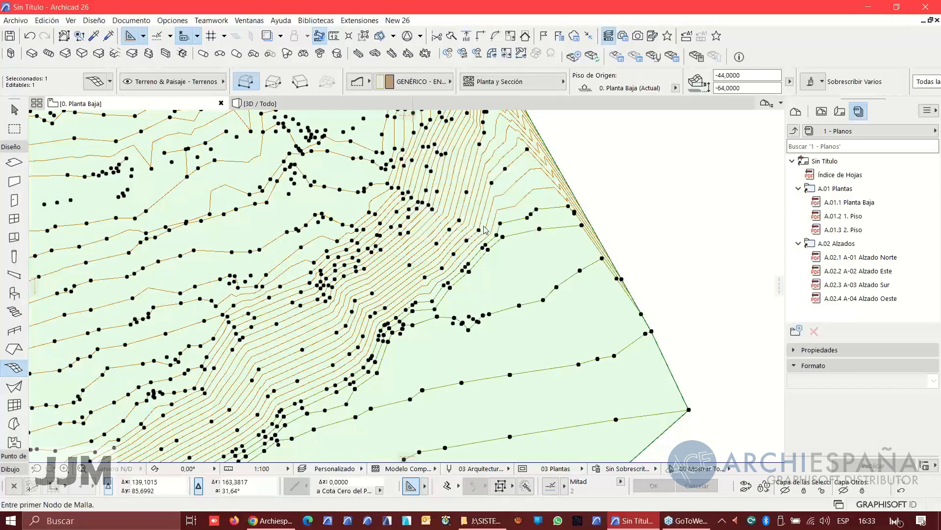
scroll(431, 293, up, 2)
click(434, 271)
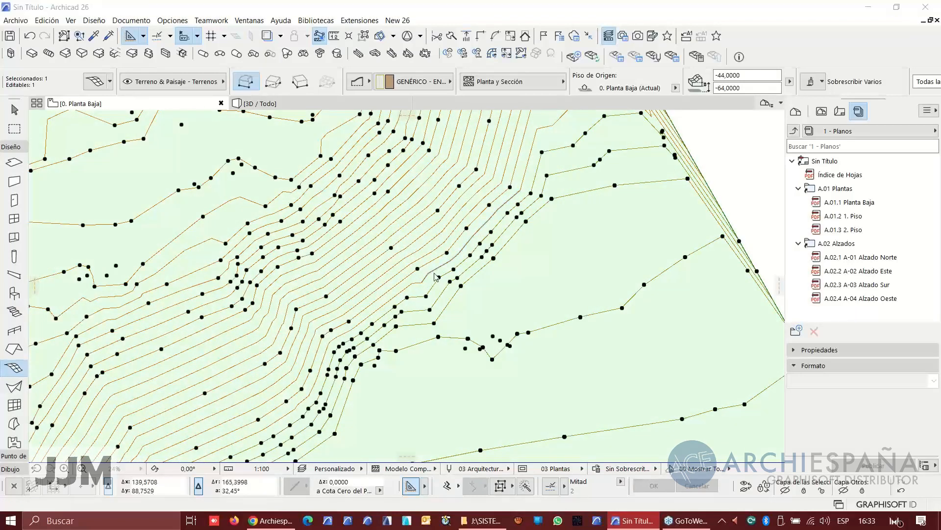
click(484, 225)
click(478, 234)
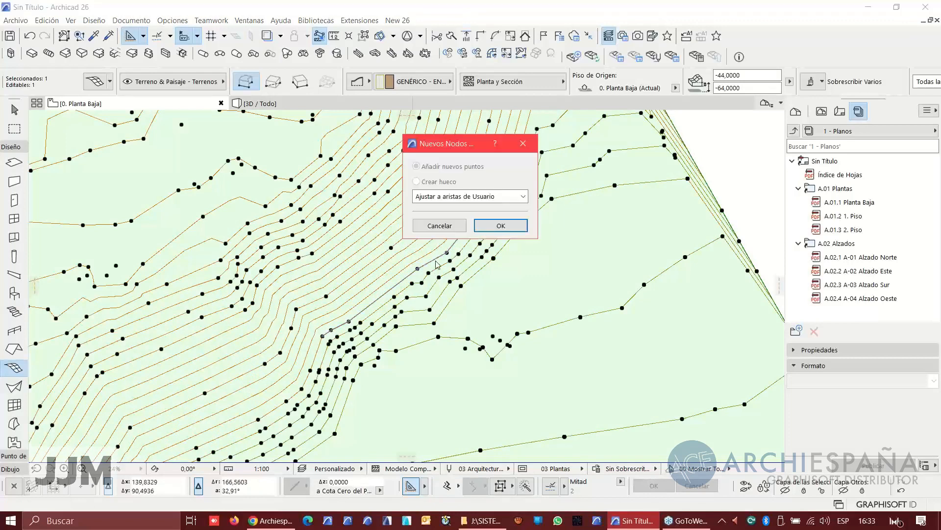
click(484, 230)
click(485, 223)
click(487, 226)
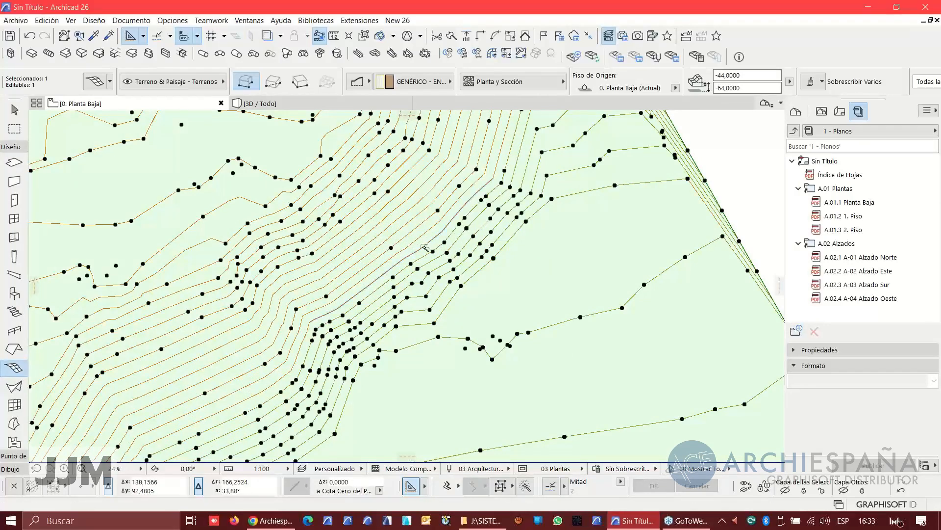
Step: Continue up the steep slope, adding the next four contours below its middle to the mesh as points fitted to user edges
click(480, 219)
click(496, 225)
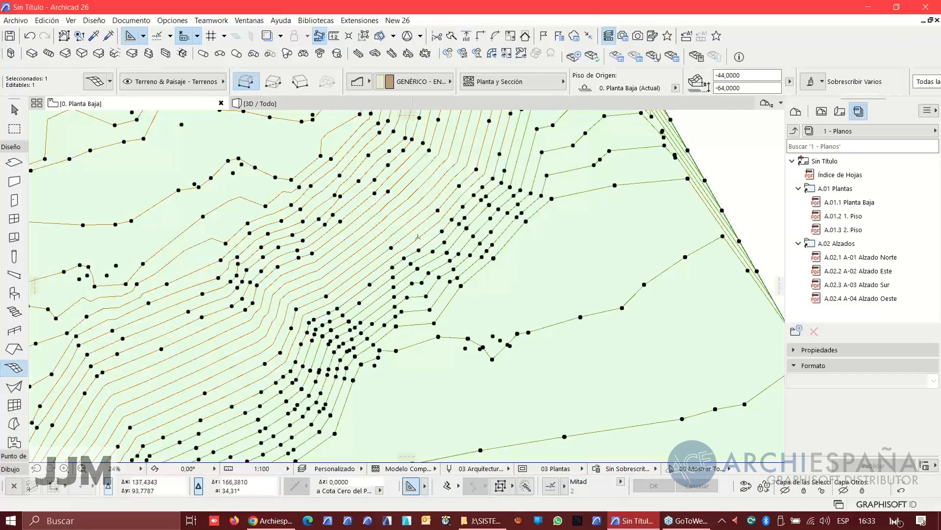
click(449, 223)
click(500, 226)
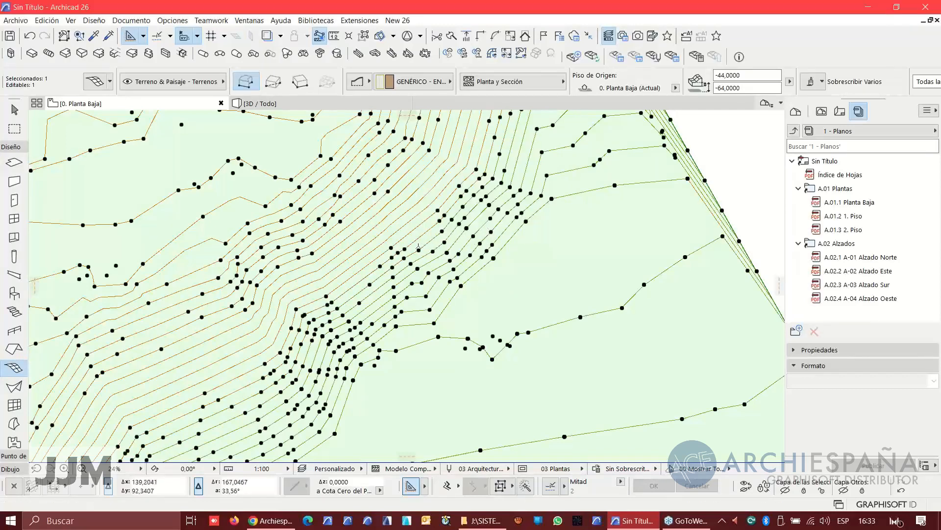
click(410, 235)
click(498, 225)
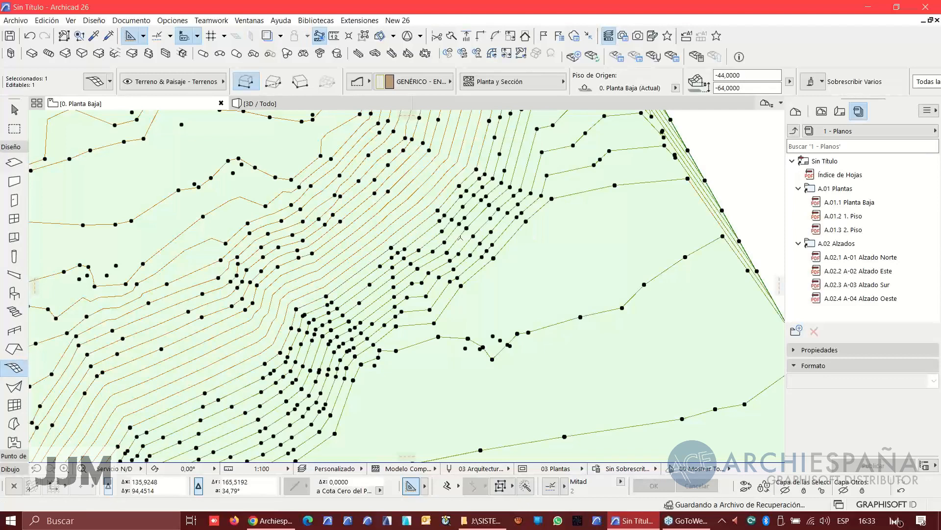
click(405, 228)
click(498, 225)
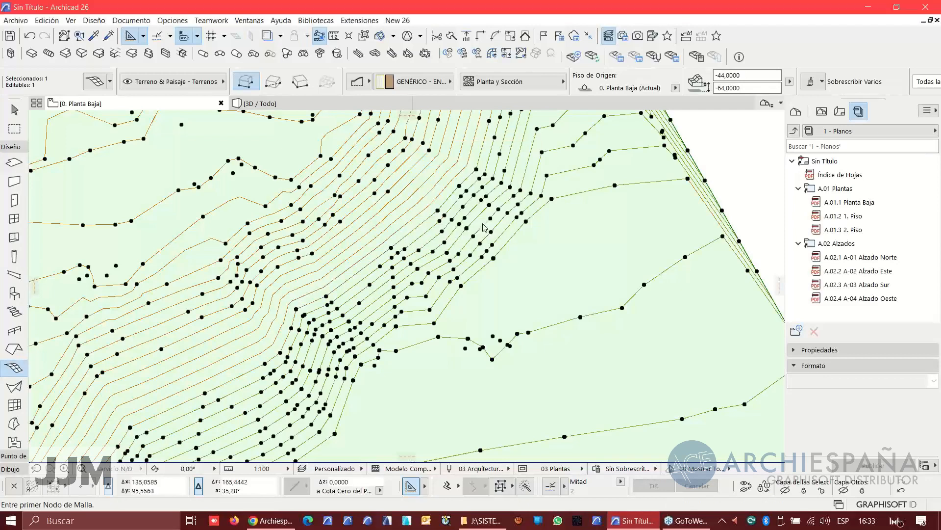
Step: Add the four contours crossing the middle of the steep slope to the mesh with Ajustar a aristas de Usuario
click(400, 220)
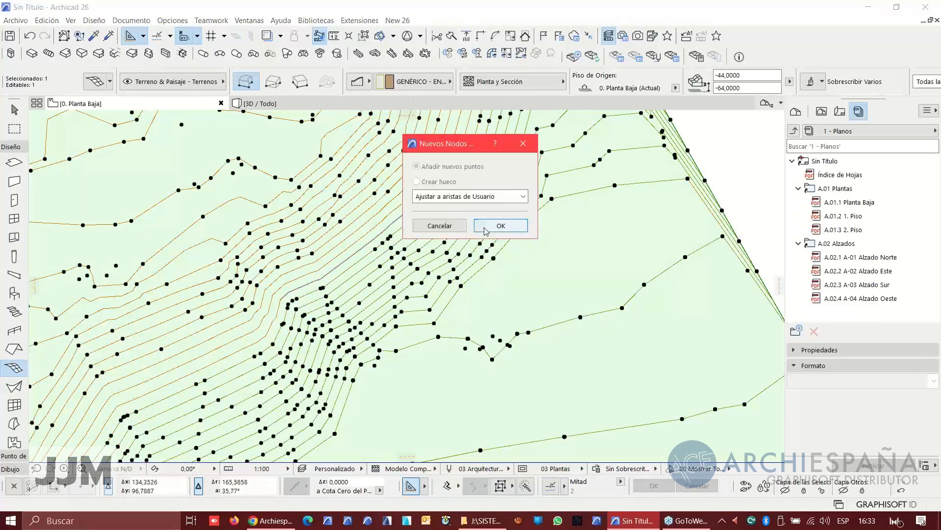
click(500, 226)
click(403, 212)
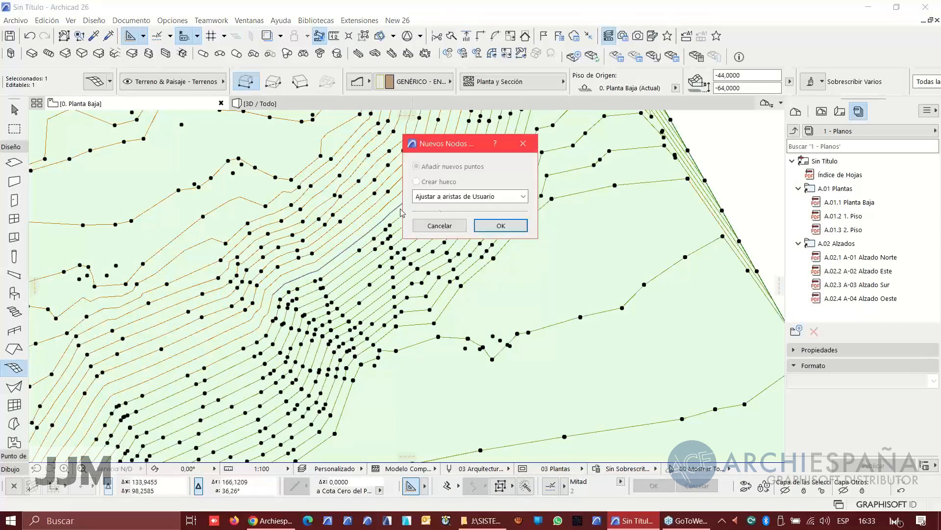
click(492, 227)
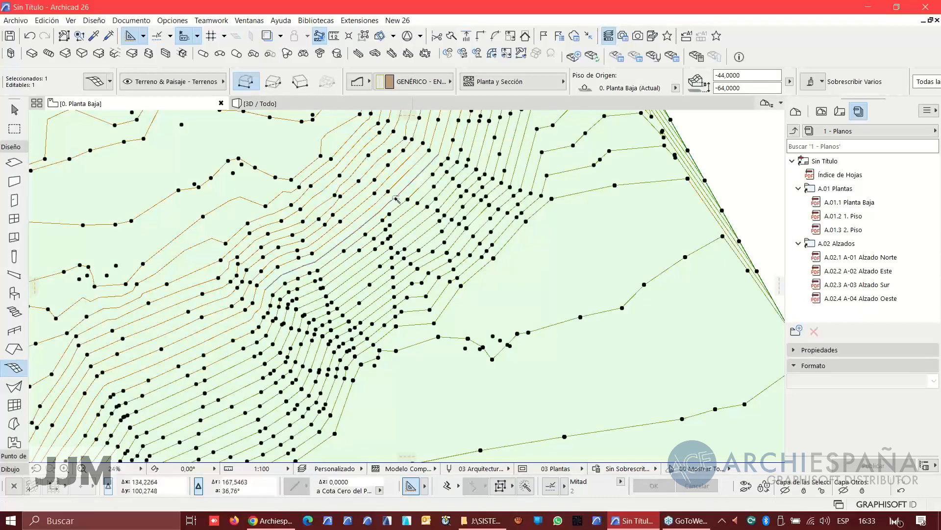
click(397, 201)
click(501, 226)
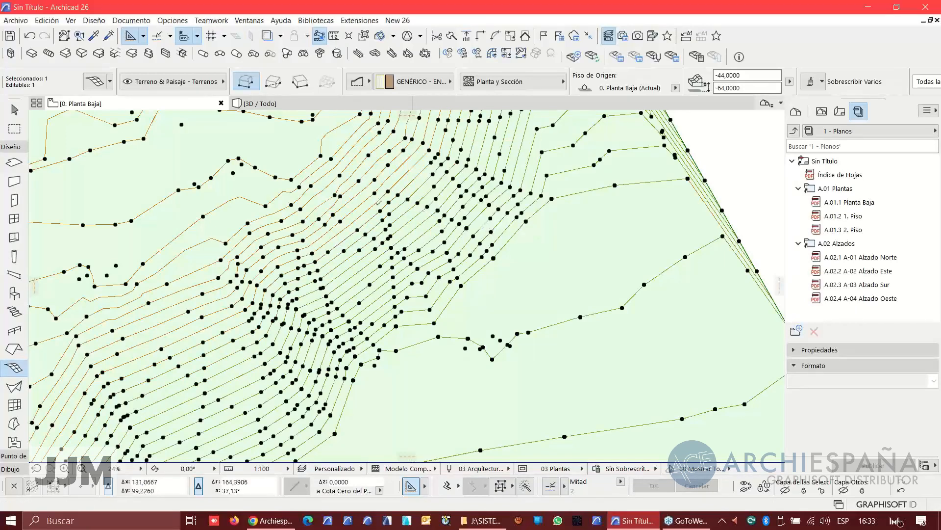
click(382, 209)
click(492, 227)
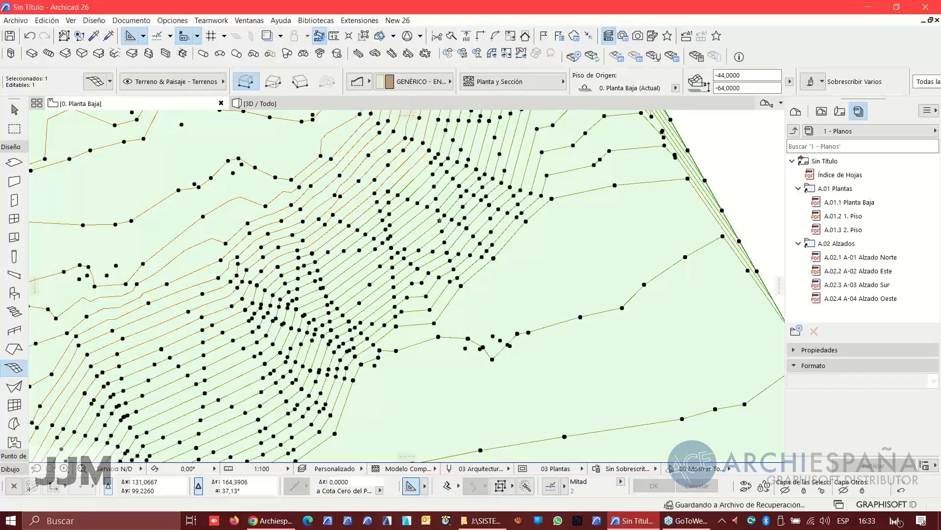
Step: Add four more contours in the upper half of the steep slope to the mesh, fitted to user edges
click(358, 207)
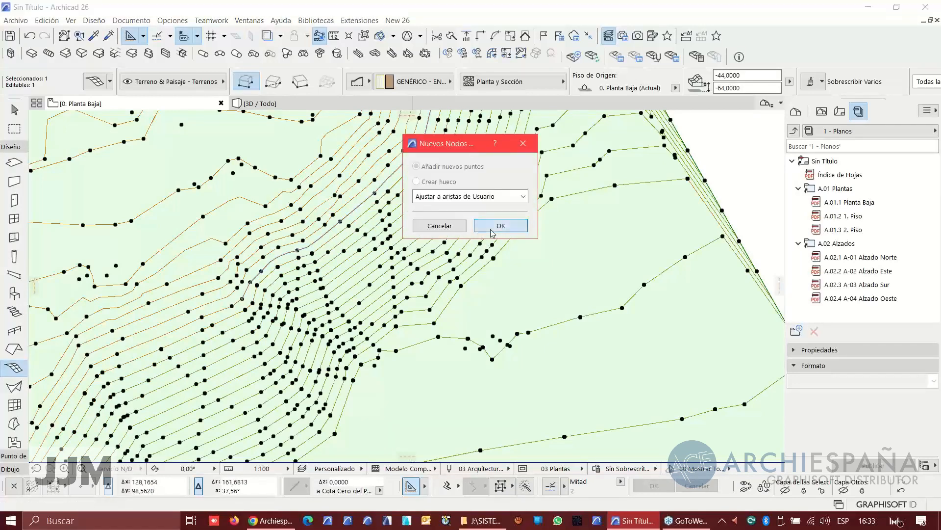
click(491, 230)
click(365, 200)
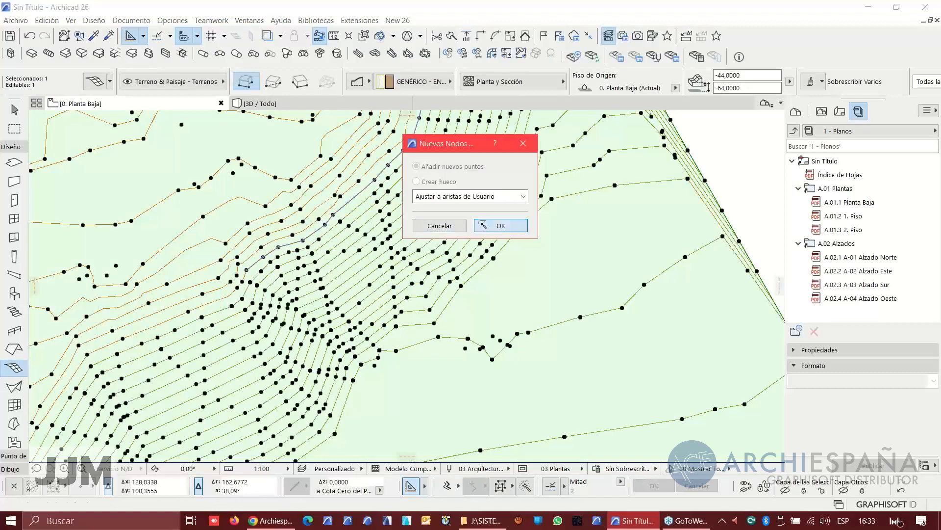
click(483, 225)
click(352, 192)
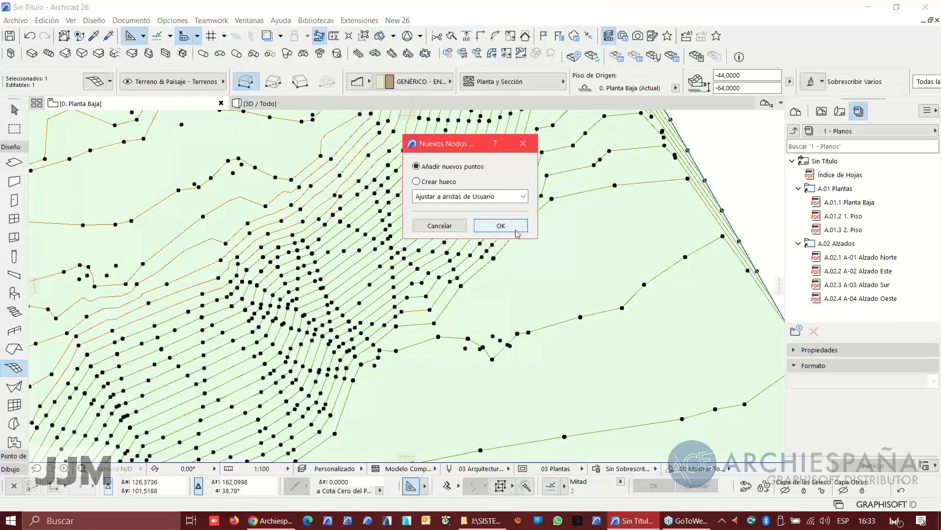
click(508, 229)
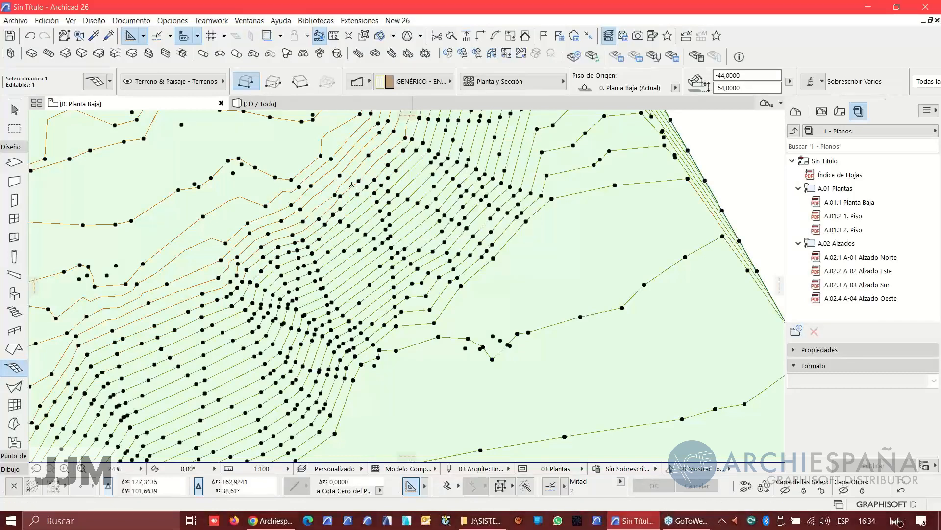
click(362, 178)
click(510, 226)
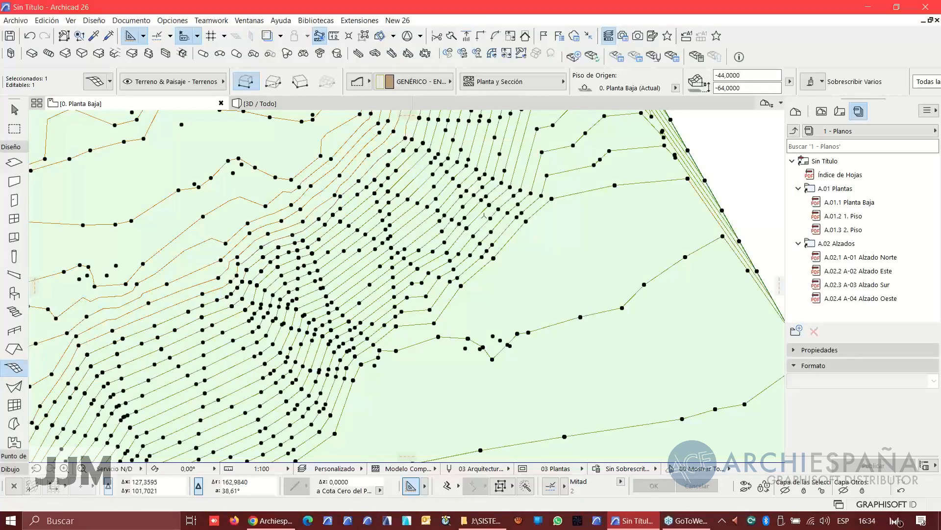
Step: Add the next four contours just below the crest of the steep slope to the mesh with Ajustar a aristas de Usuario
click(376, 179)
click(508, 227)
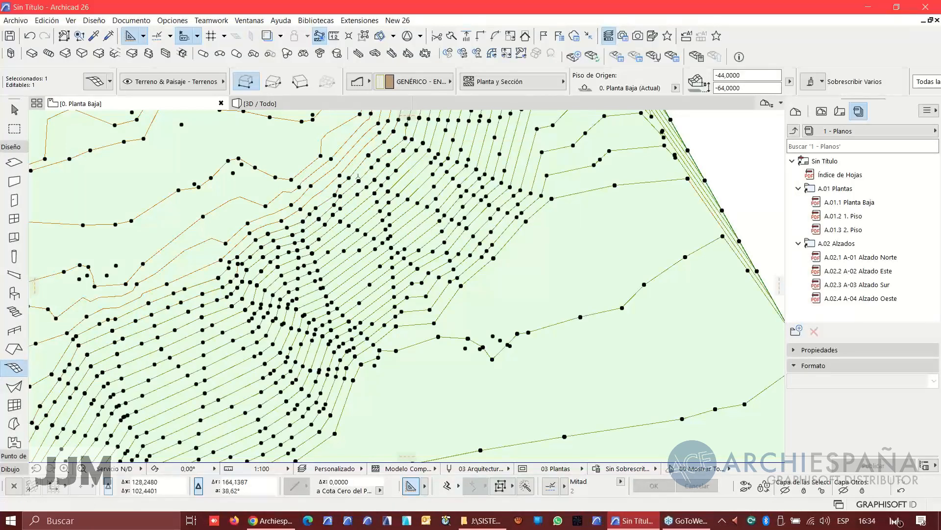
click(358, 178)
click(507, 226)
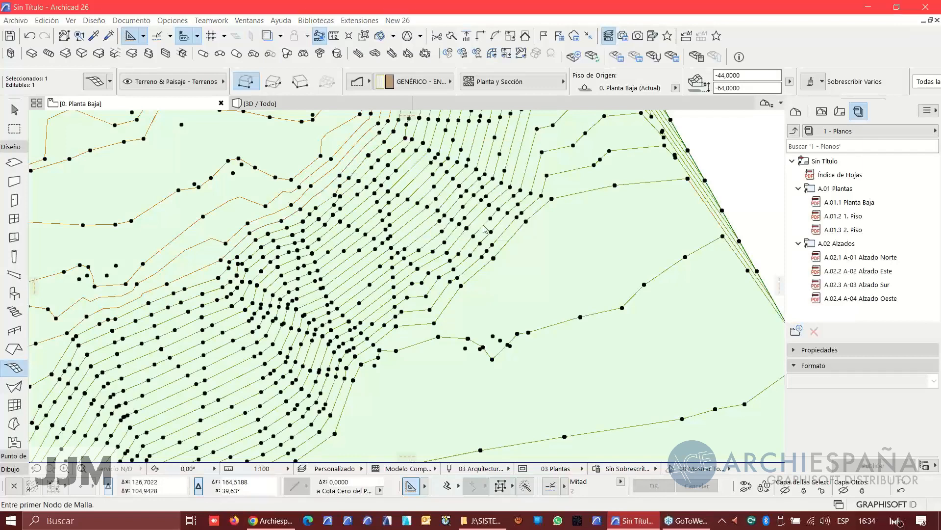
click(343, 163)
click(508, 227)
click(349, 148)
click(510, 226)
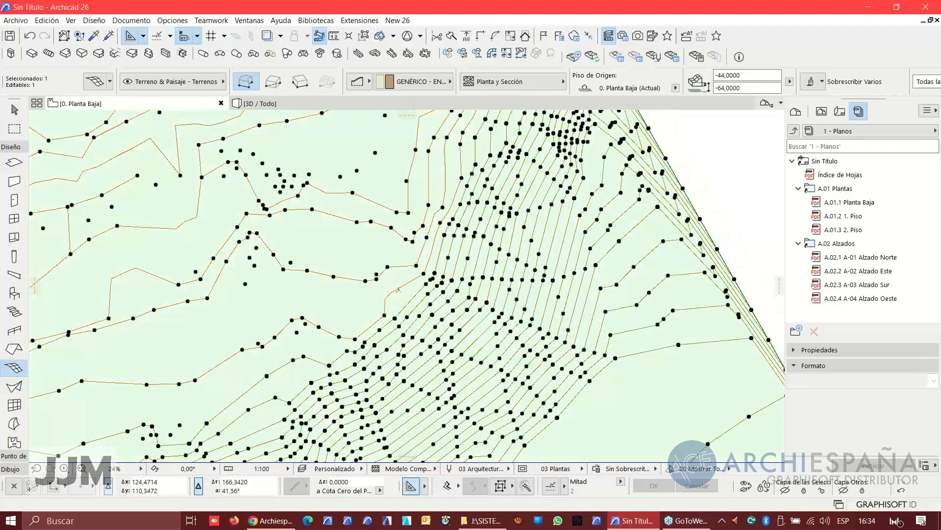
Step: Add the four contours that bend from the crest of the steep slope onto the flatter ground to the mesh, fitted to user edges
click(399, 289)
click(509, 226)
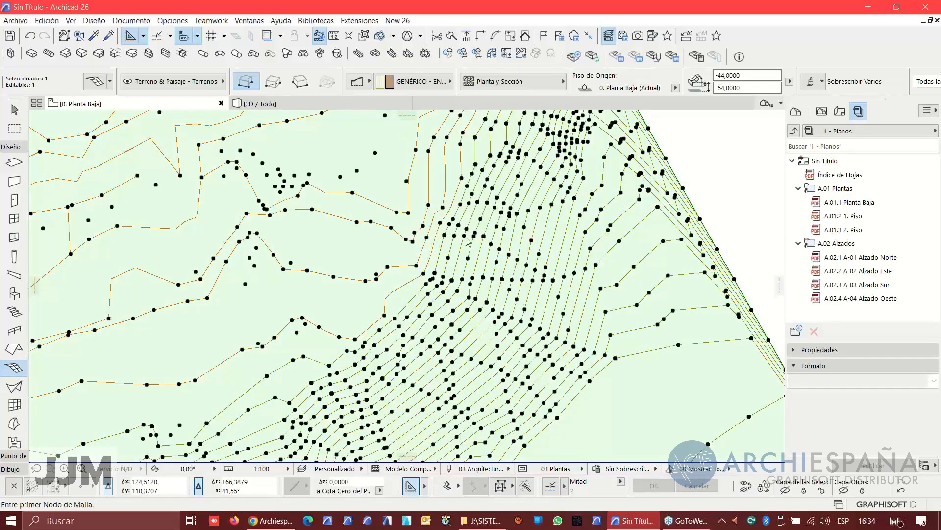
click(398, 268)
click(509, 226)
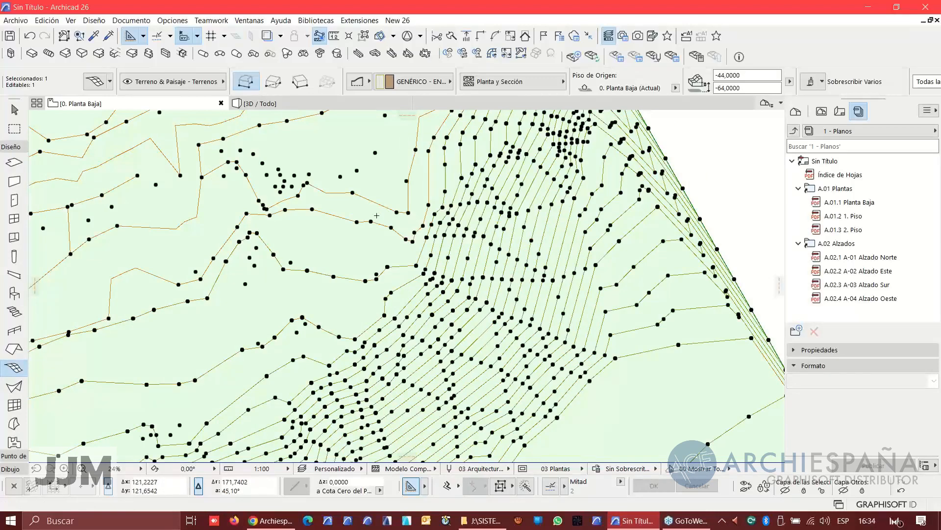
click(379, 227)
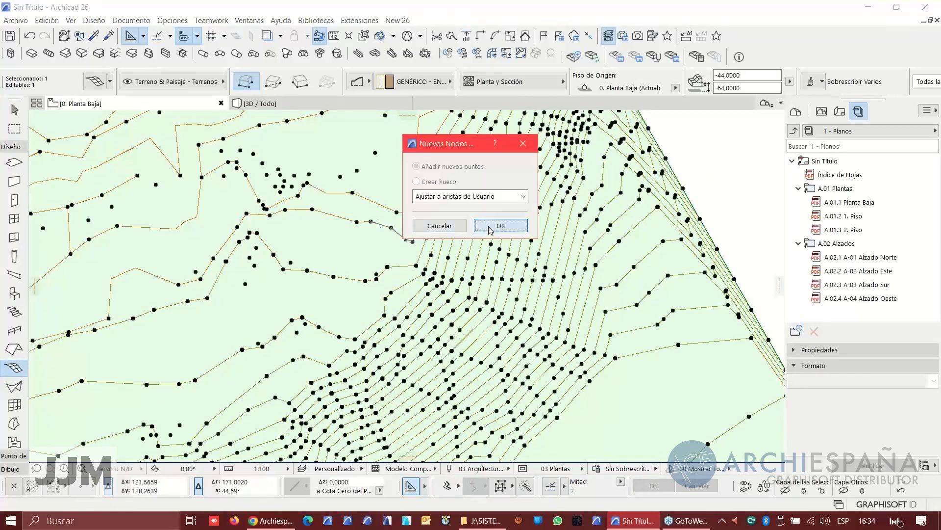
click(509, 226)
click(377, 201)
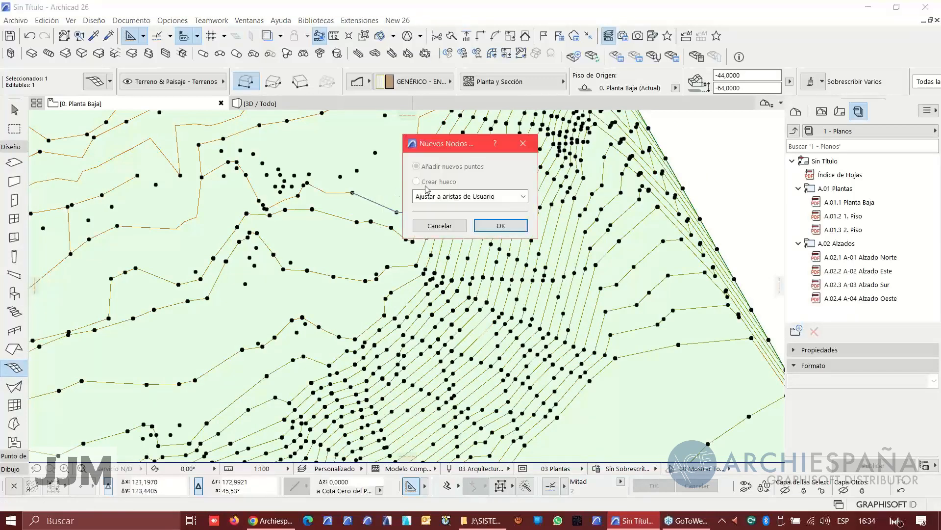
click(495, 229)
Step: Add four widely spaced contours on the gentle ground above the crest to the mesh with Ajustar a aristas de Usuario
middle_drag(431, 220, 465, 344)
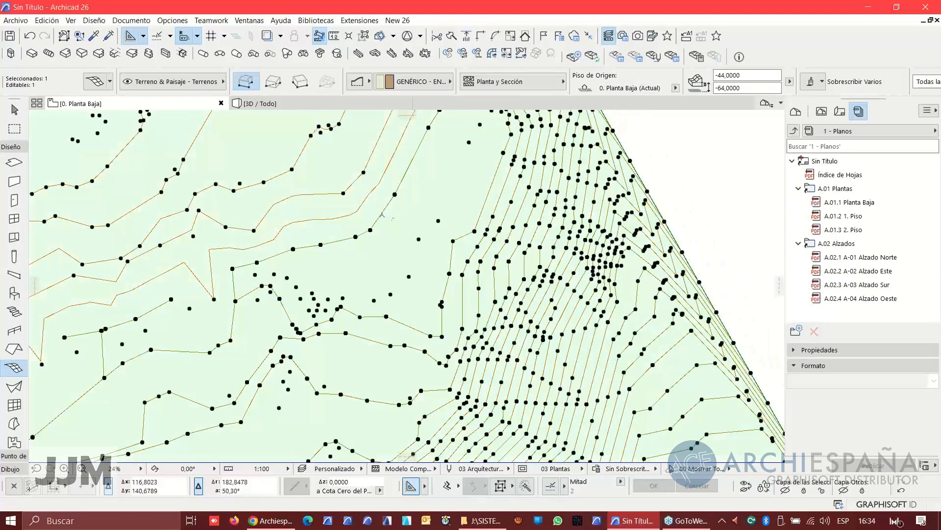
click(368, 200)
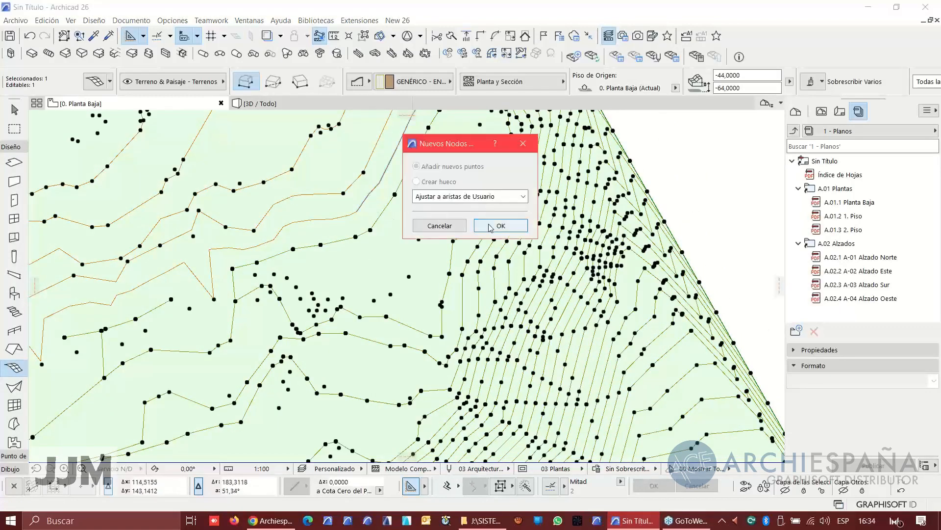
click(507, 226)
middle_drag(397, 241, 400, 256)
click(400, 256)
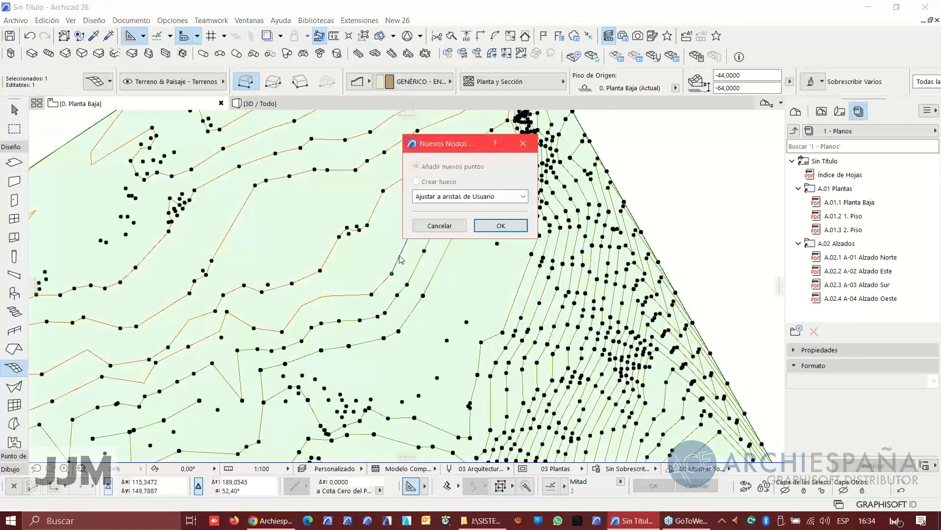
click(498, 227)
click(333, 247)
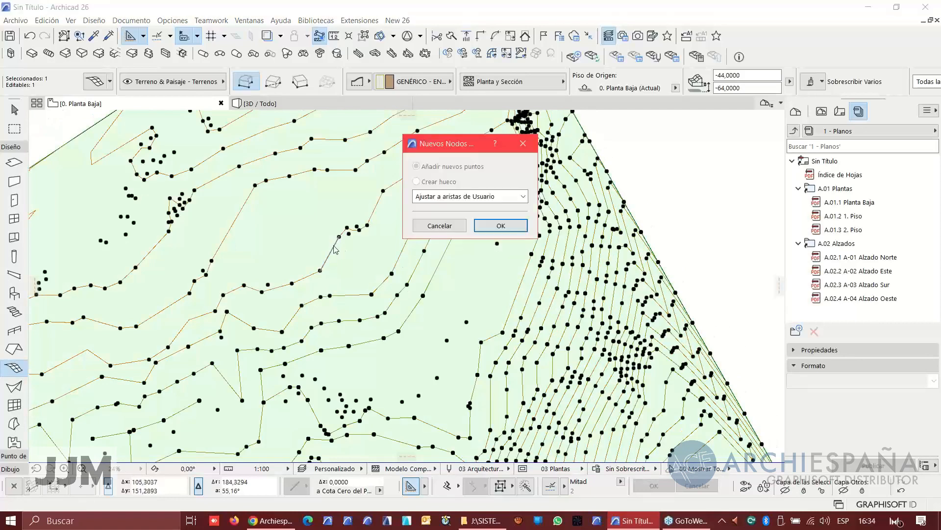
click(500, 226)
click(331, 215)
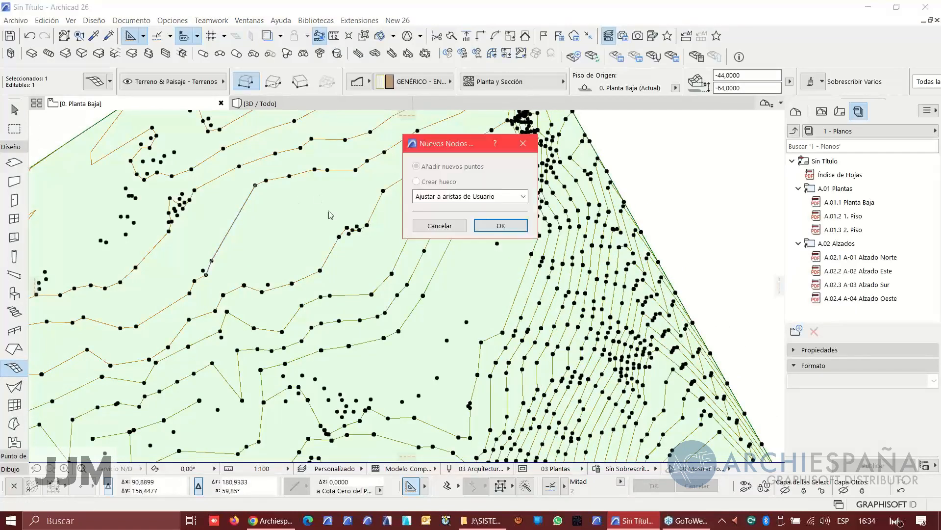
click(488, 227)
Step: Add the three contours closest to the terrain's upper-left boundary to the mesh as new points fitted to user edges
scroll(448, 337, down, 2)
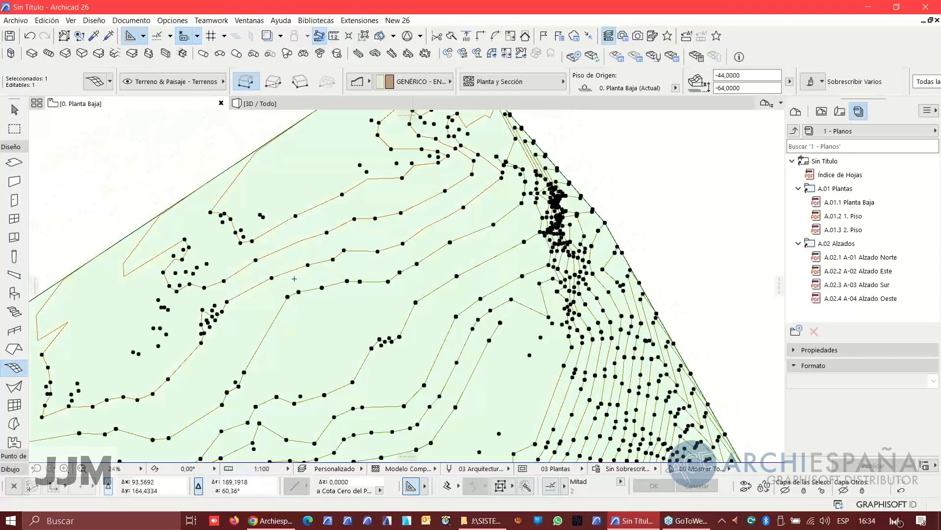
click(333, 258)
click(499, 225)
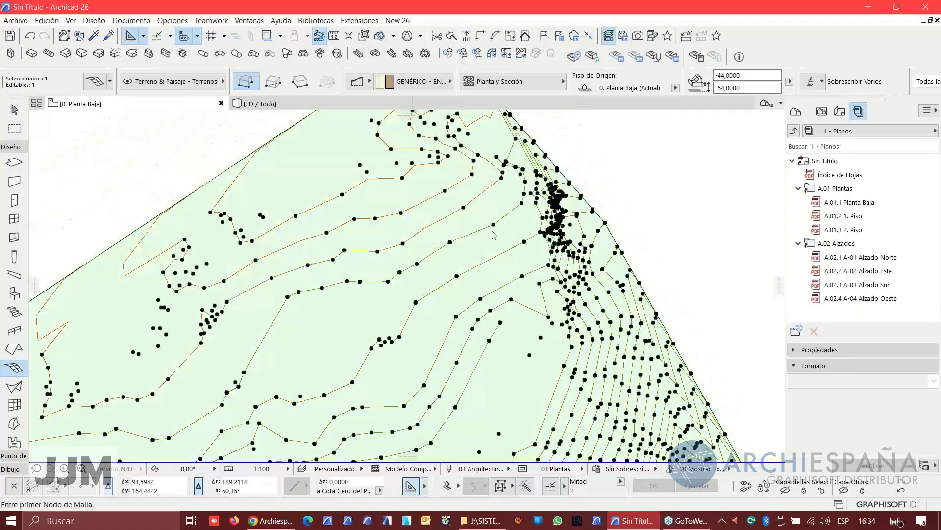
click(305, 241)
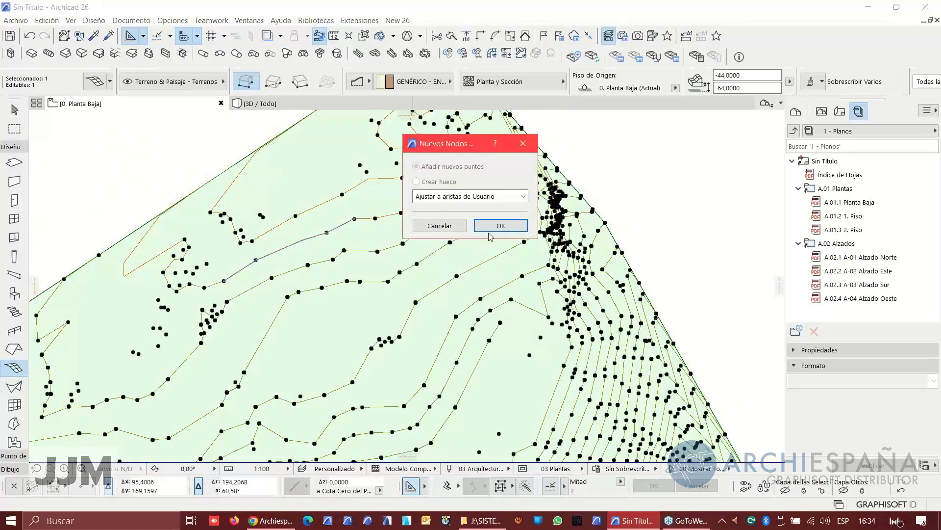
click(499, 225)
click(324, 207)
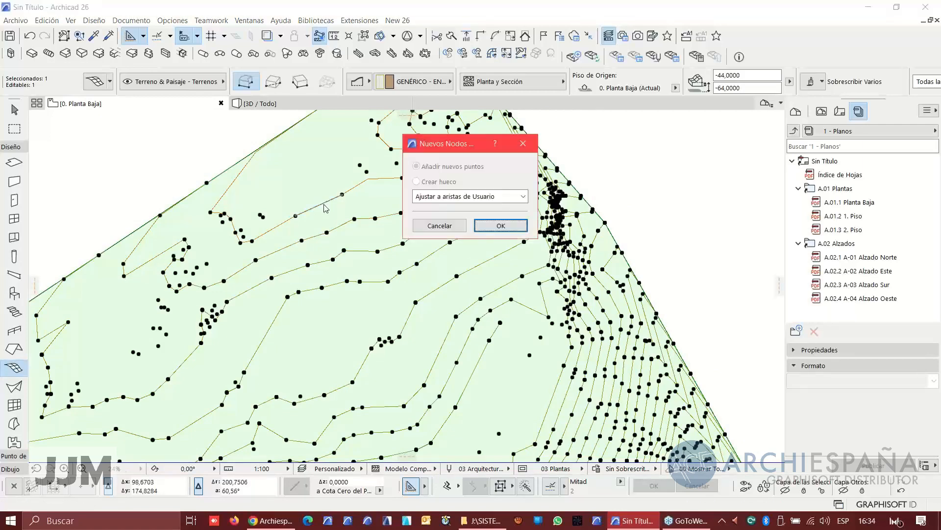
click(500, 225)
scroll(363, 274, down, 1)
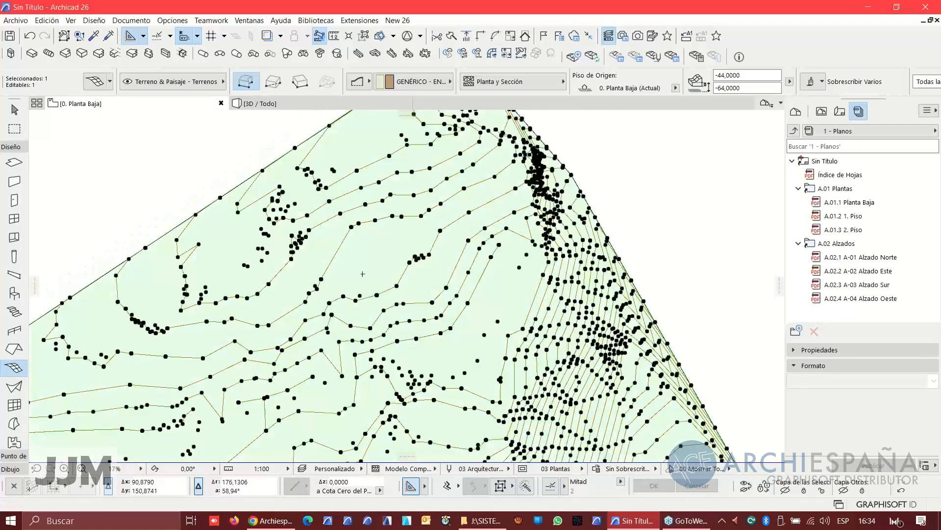
Step: Add the remaining short contour segment on the gentle upper ground to the mesh as new points fitted to user edges
scroll(363, 274, up, 3)
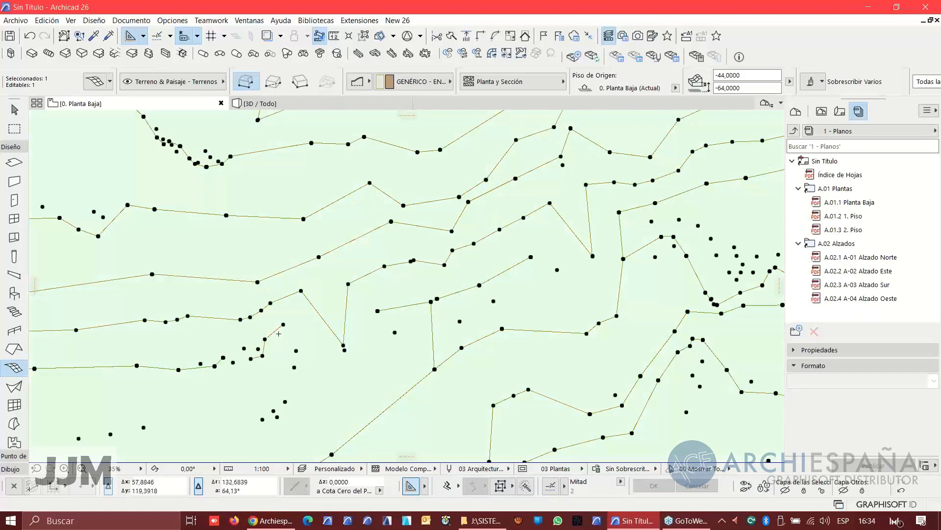
click(275, 332)
click(501, 225)
Step: Show only the selected terrain mesh in 3D and view it at an angle from the low side
scroll(374, 313, down, 3)
scroll(373, 314, down, 6)
middle_drag(434, 301, 415, 255)
scroll(415, 255, up, 2)
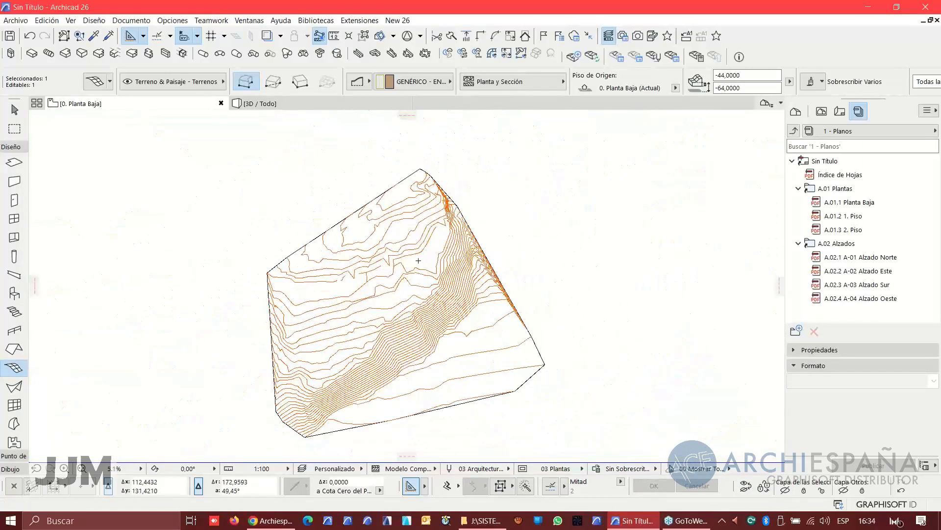
right_click(510, 194)
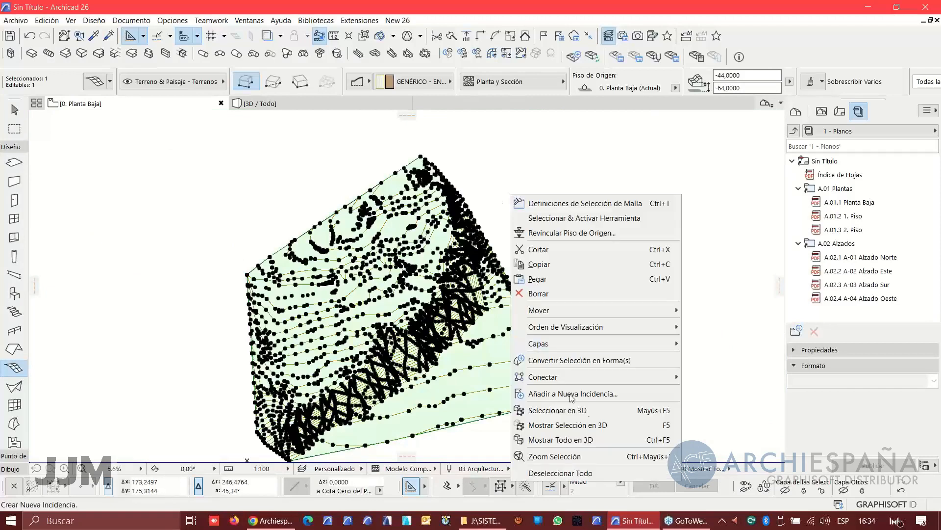
click(560, 425)
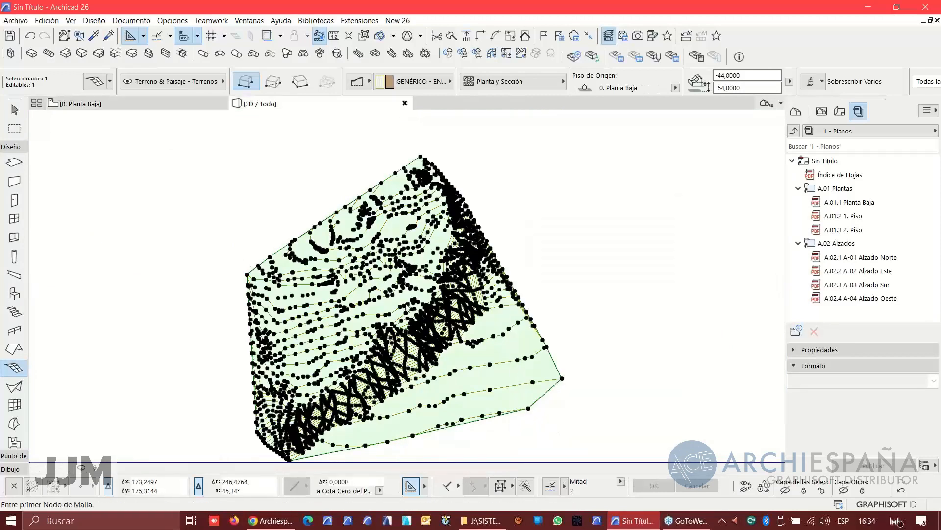
shift+middle_drag(328, 332, 402, 325)
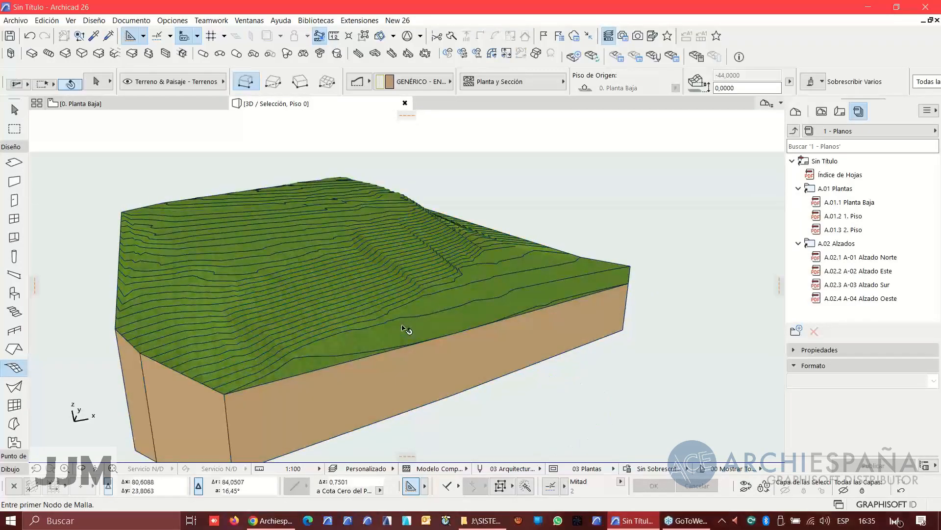
Step: Select the terrain mesh in 3D, inspect it from other angles and clear the selection
shift+click(489, 348)
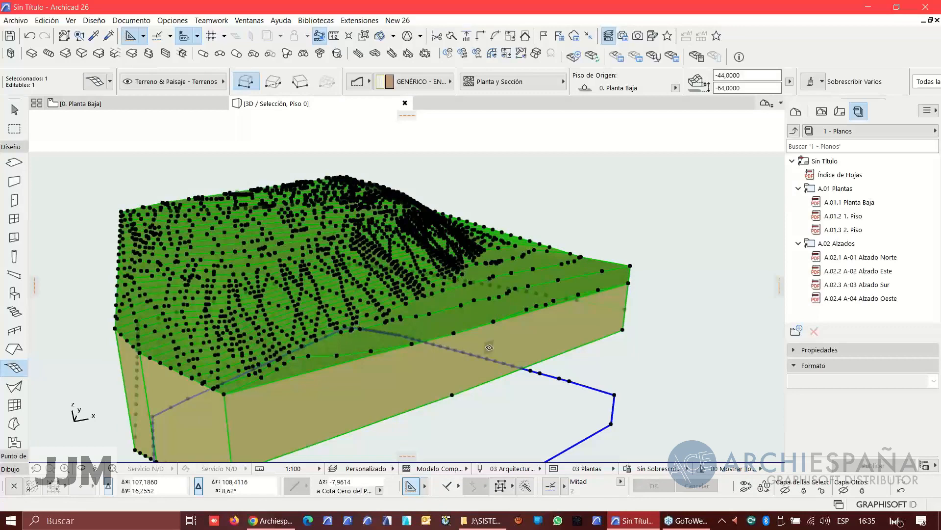
shift+middle_drag(459, 337, 432, 366)
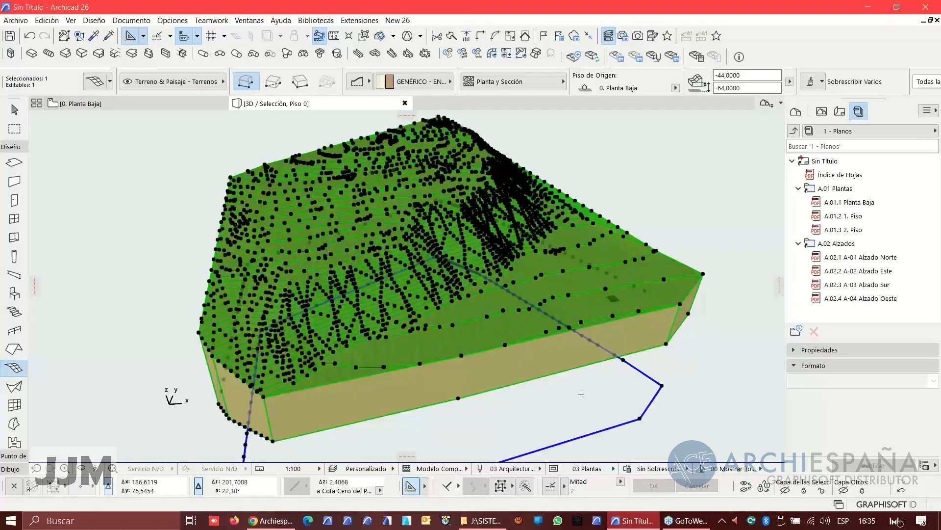
key(Escape)
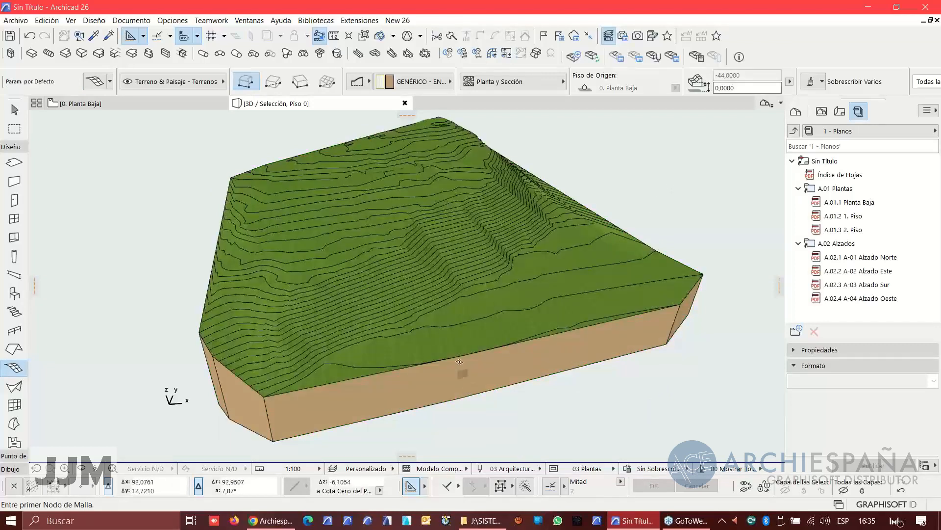
shift+middle_drag(569, 306, 531, 288)
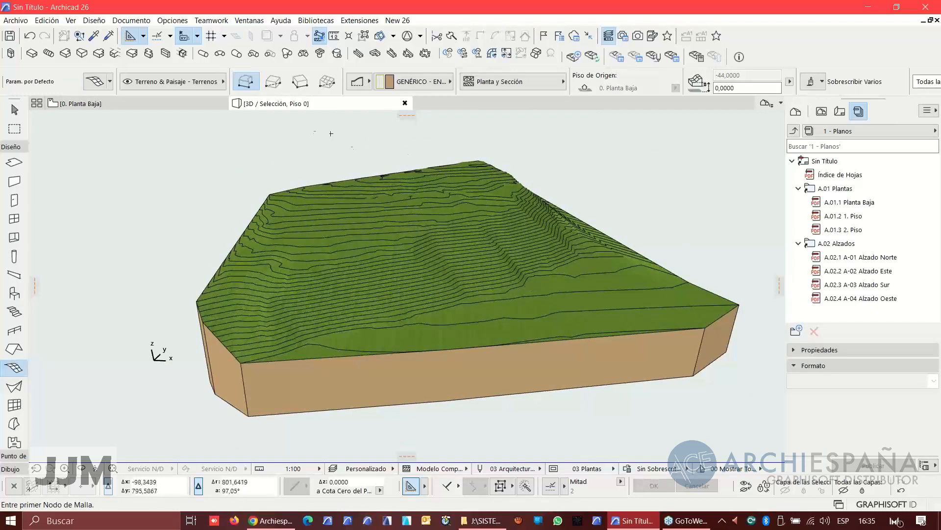
Step: Apply Coincidir Todo a Actual to the 3D view, return to the Planta Baja plan and clear the mesh selection
right_click(301, 105)
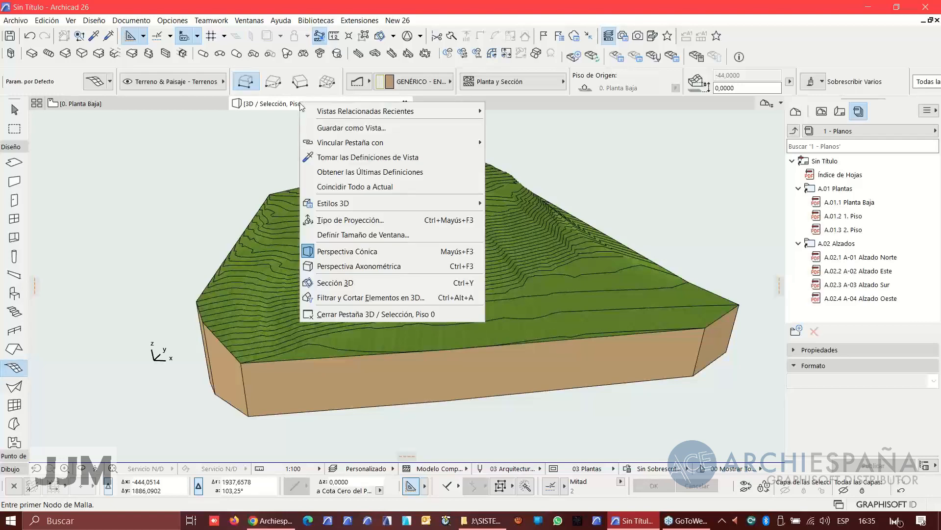
click(357, 185)
click(165, 105)
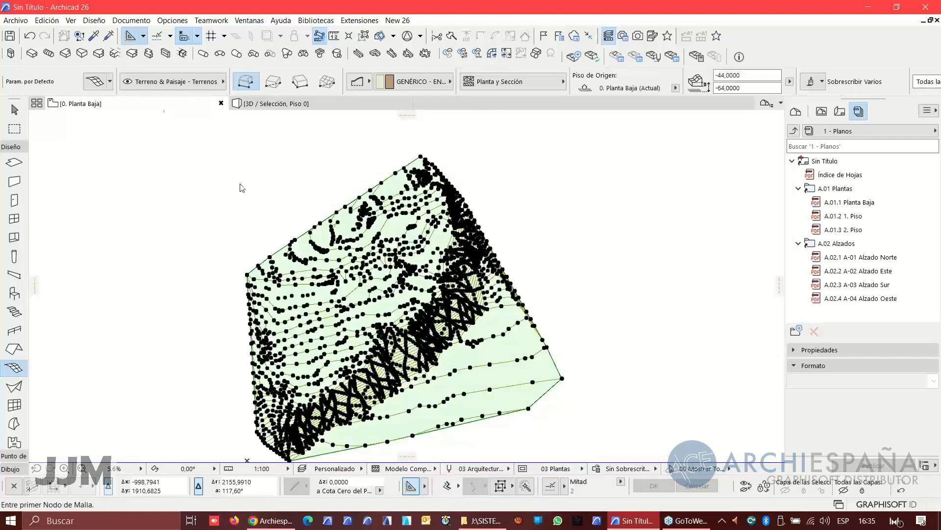
key(Escape)
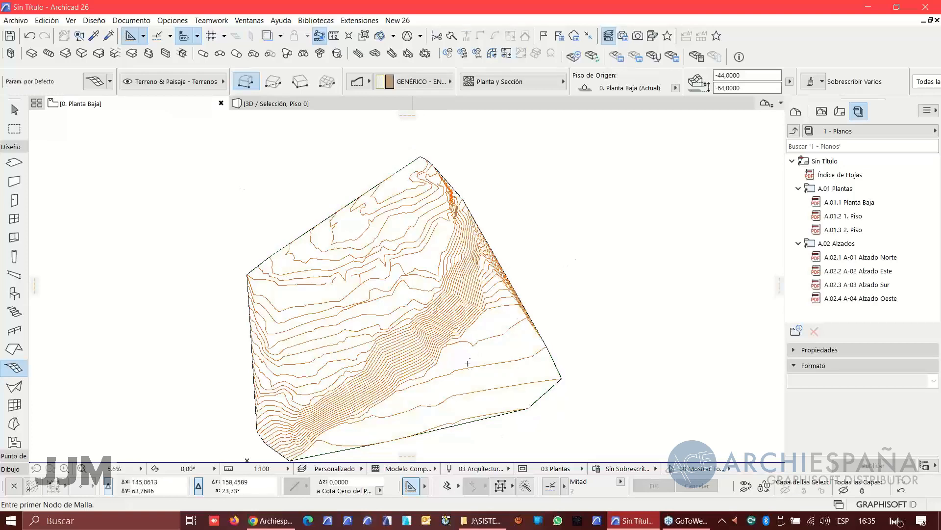
middle_drag(468, 365, 455, 307)
key(Escape)
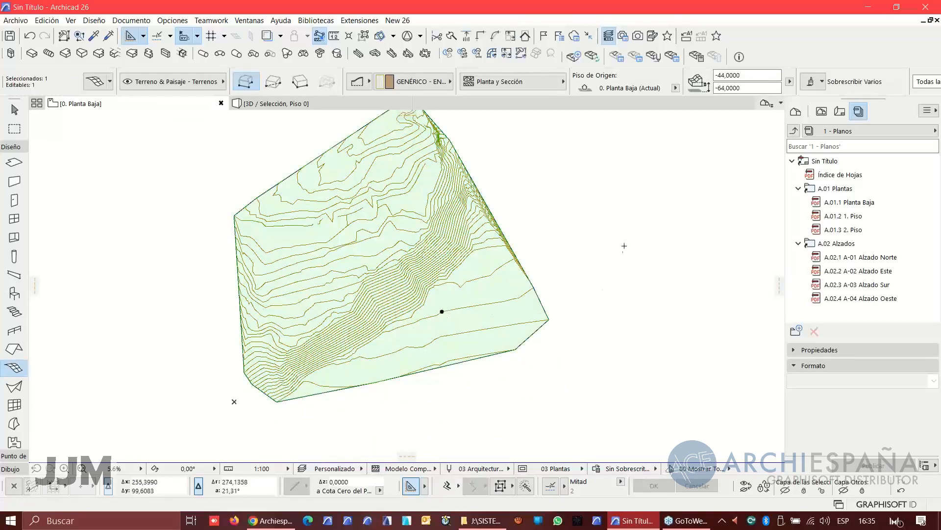
Step: Select all the imported contour polylines with the Polyline tool and delete them, keeping only the terrain mesh
click(15, 460)
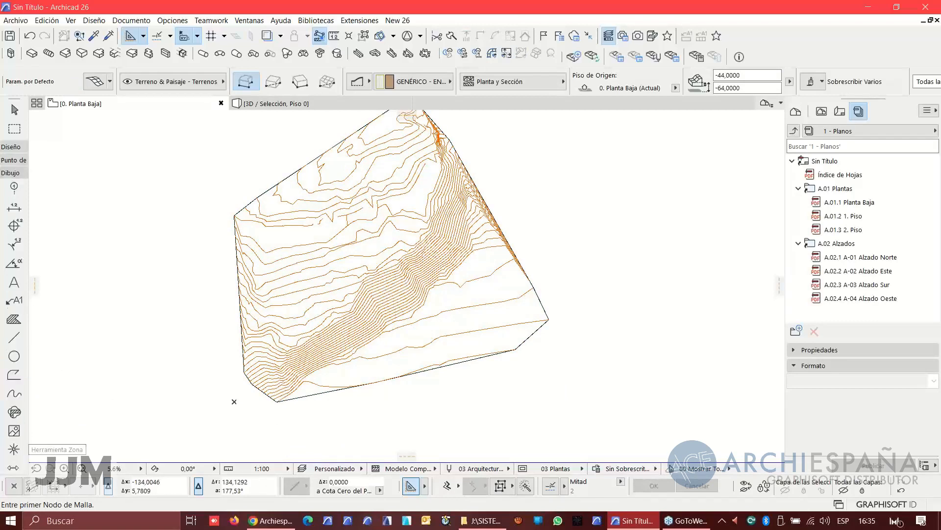
click(14, 374)
key(ctrl+a)
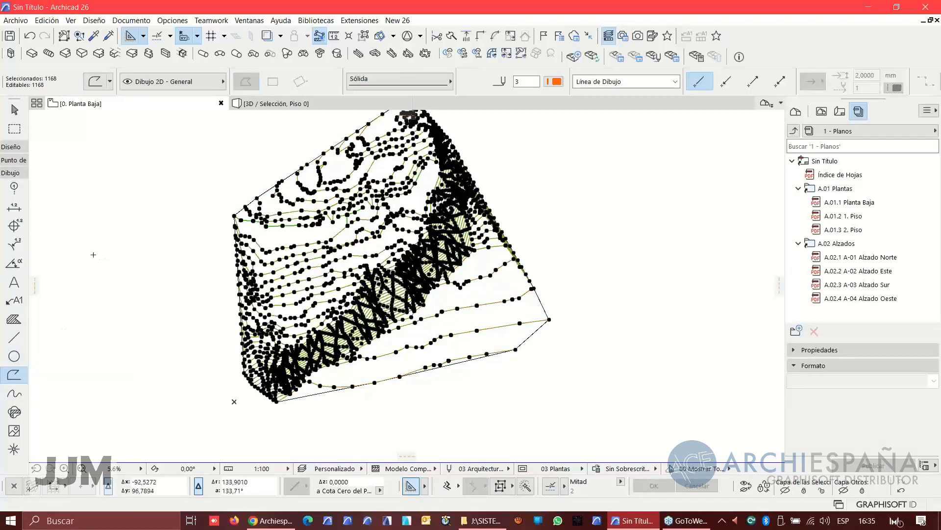
key(Escape)
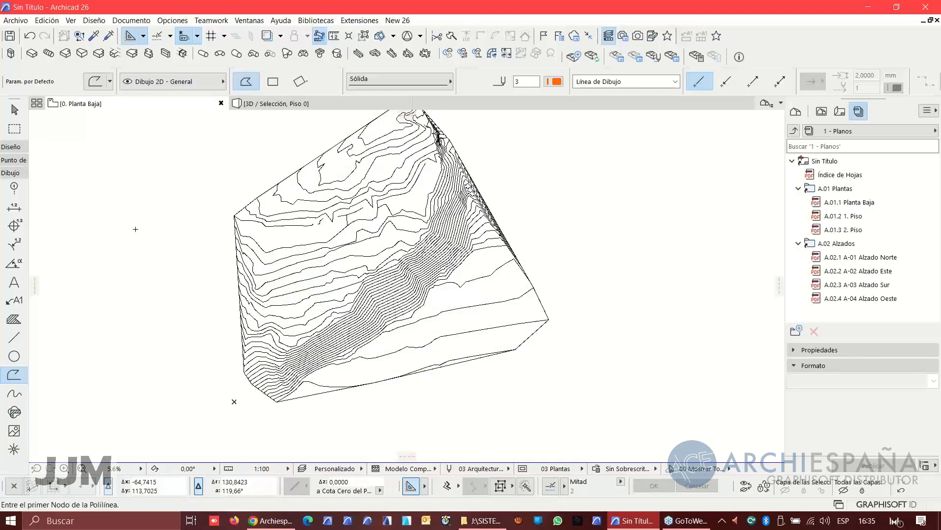
Step: Check the mesh's contour edges on the floor plan and inspect the terrain again in the 3D view
scroll(364, 223, up, 3)
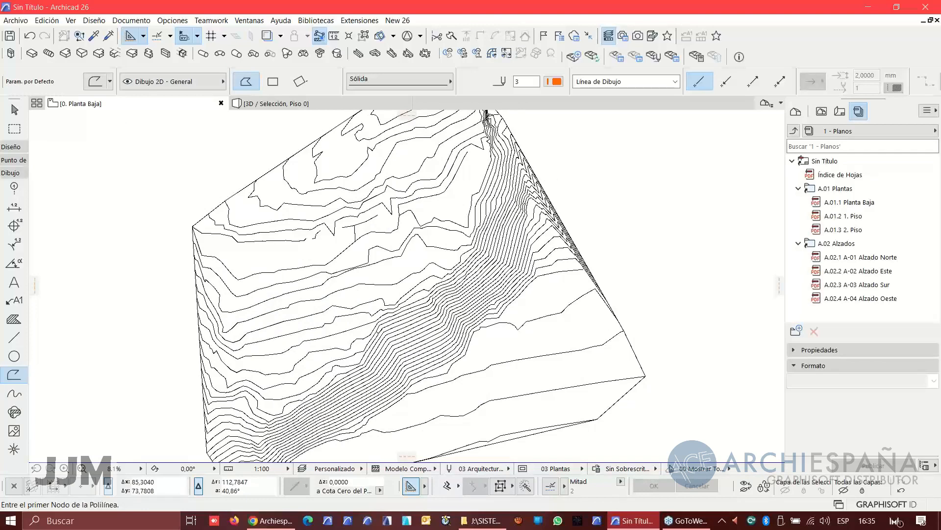
scroll(263, 431, down, 3)
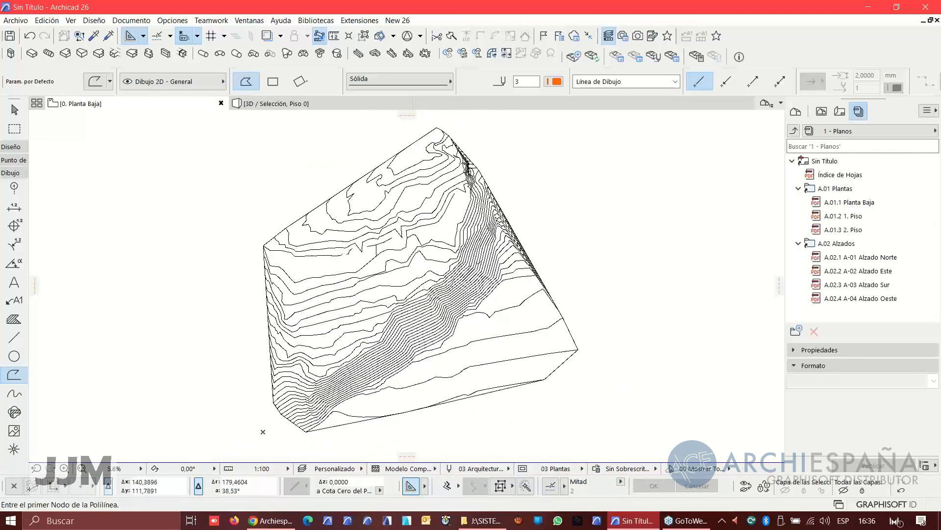
click(307, 104)
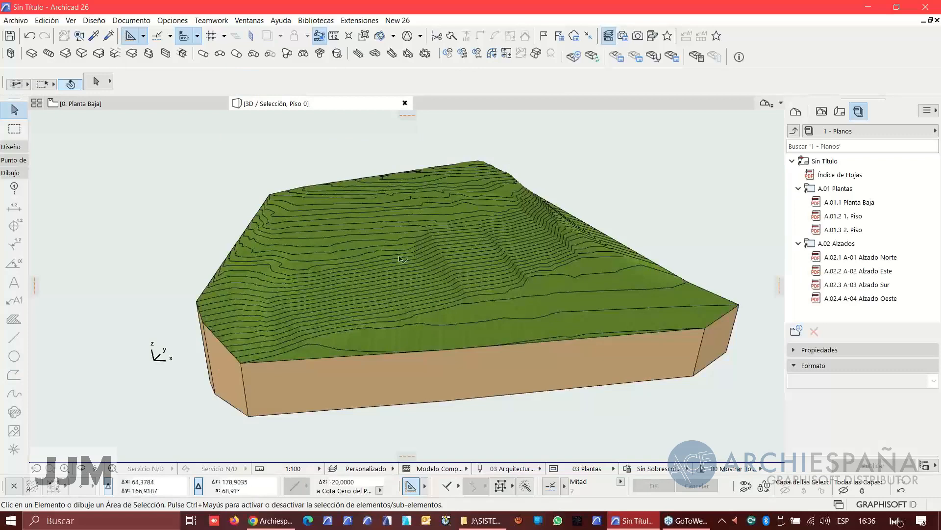
mouse_move(400, 258)
shift+middle_down()
mouse_move(376, 262)
mouse_move(418, 261)
shift+middle_up()
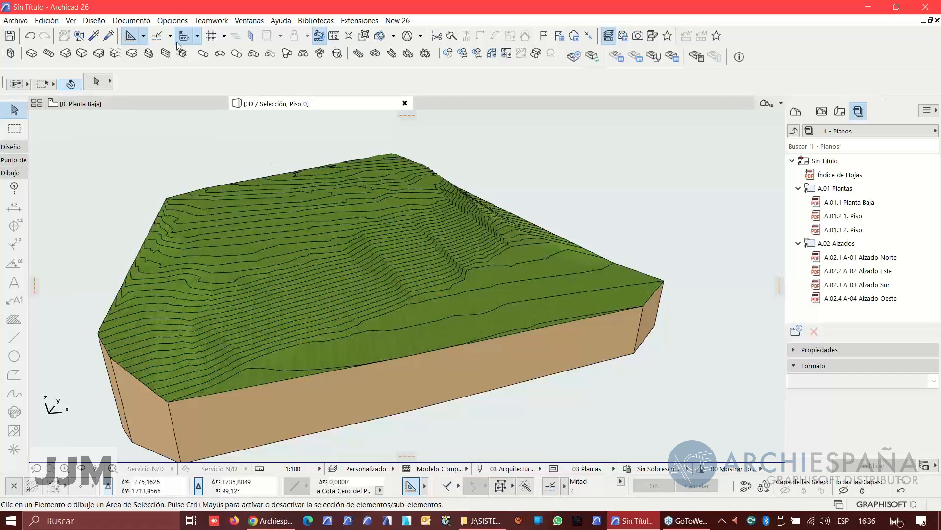
Step: Open the Descargas Forward web page from Archicad's online resources and enter the access for SSA/Forward users
click(282, 21)
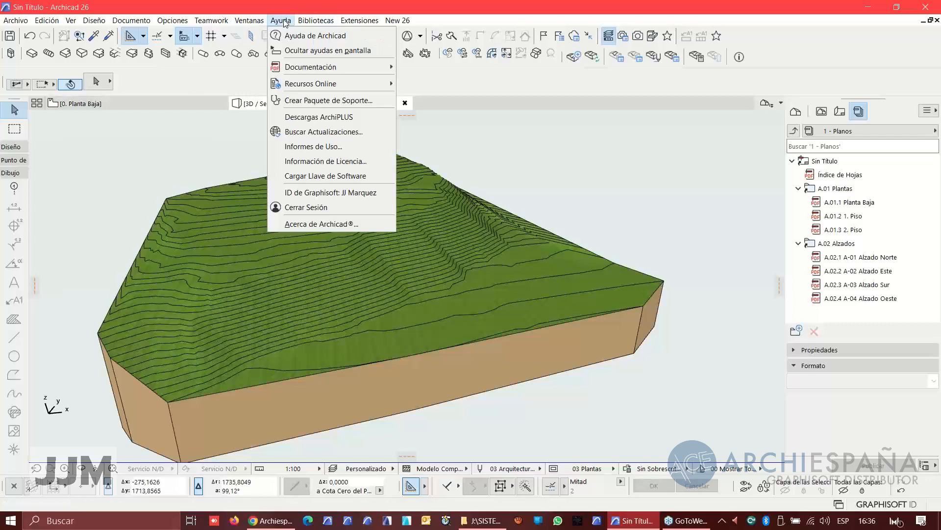
mouse_move(316, 82)
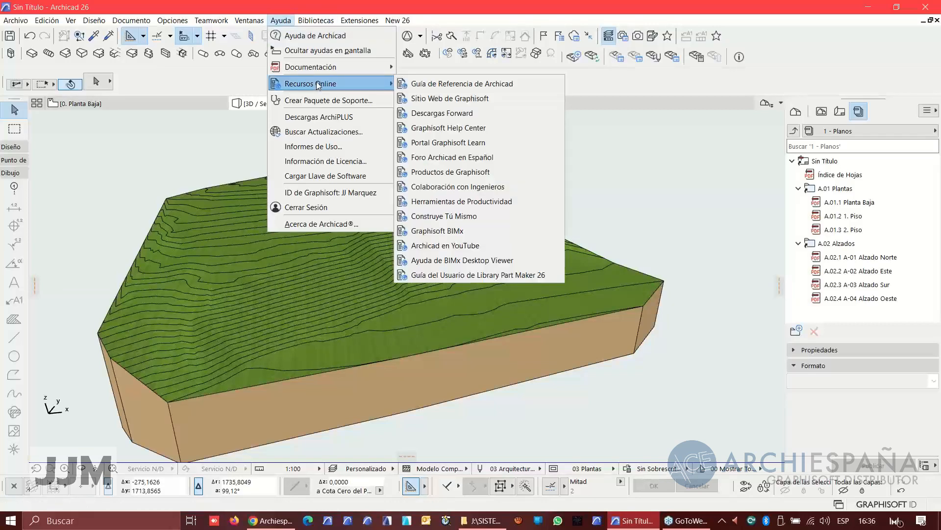
click(443, 116)
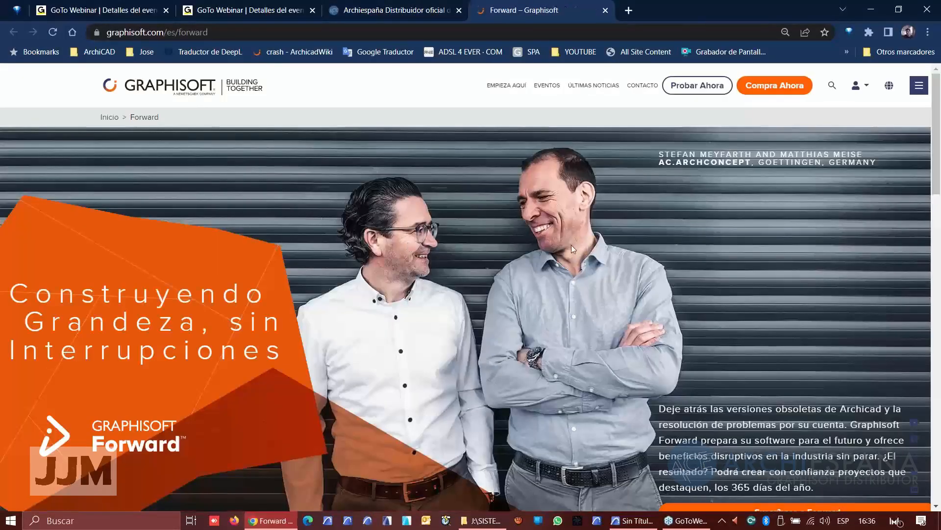
scroll(572, 246, down, 3)
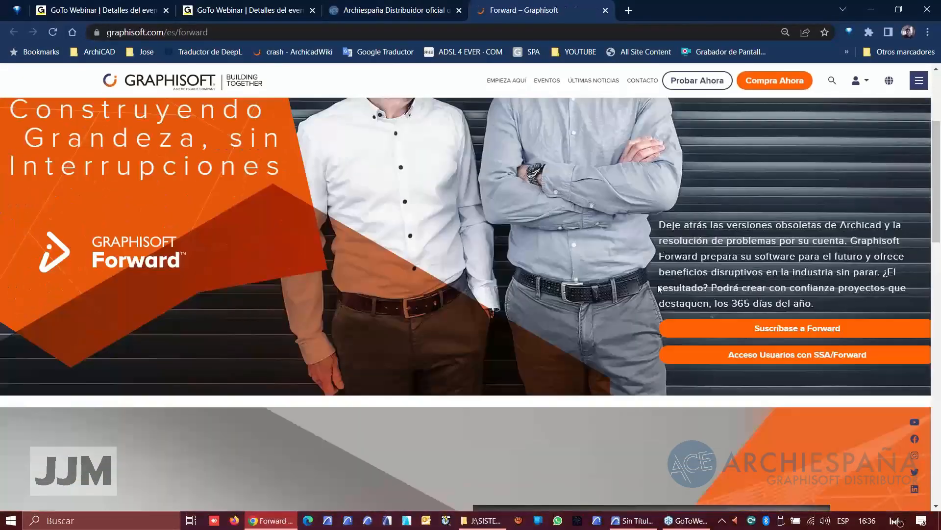
click(764, 357)
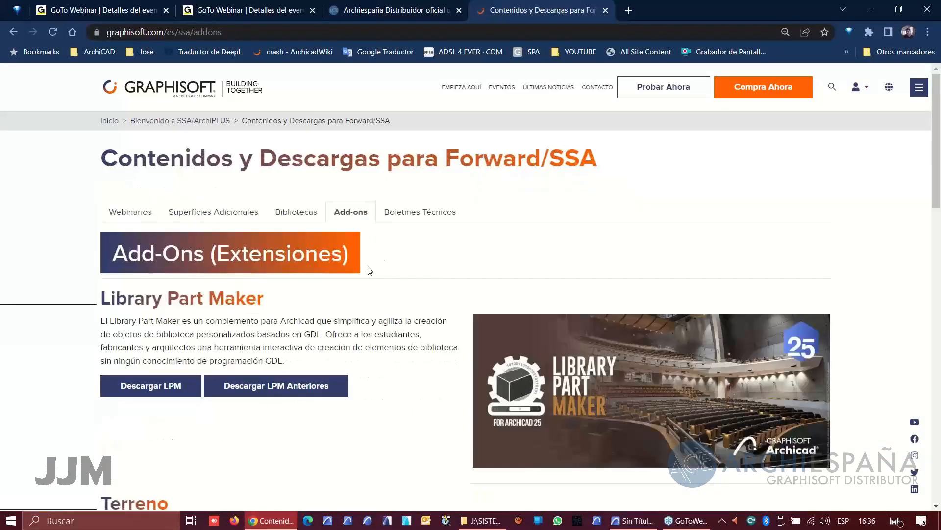
Step: Find the Terreno add-on among the Forward/SSA add-ons, open its PDF manual and read the Paleta Terreno section
scroll(290, 300, down, 3)
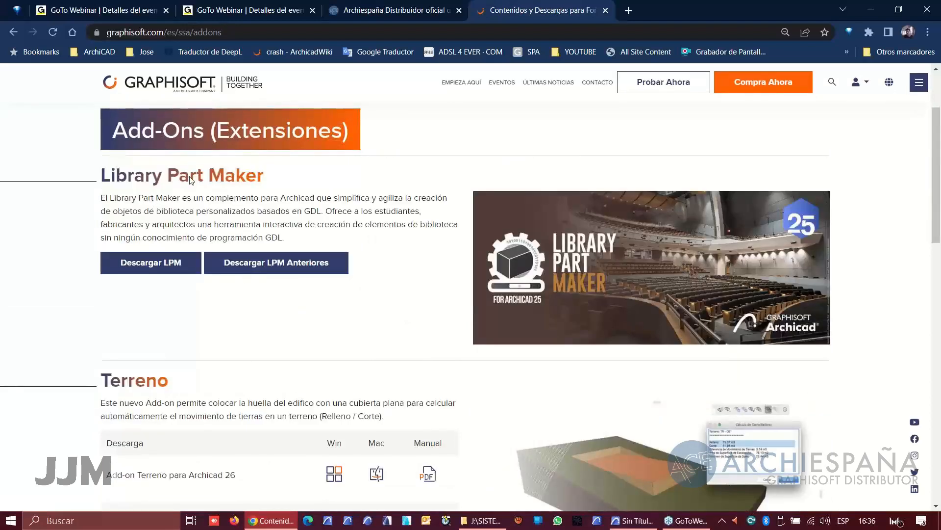
scroll(108, 261, down, 2)
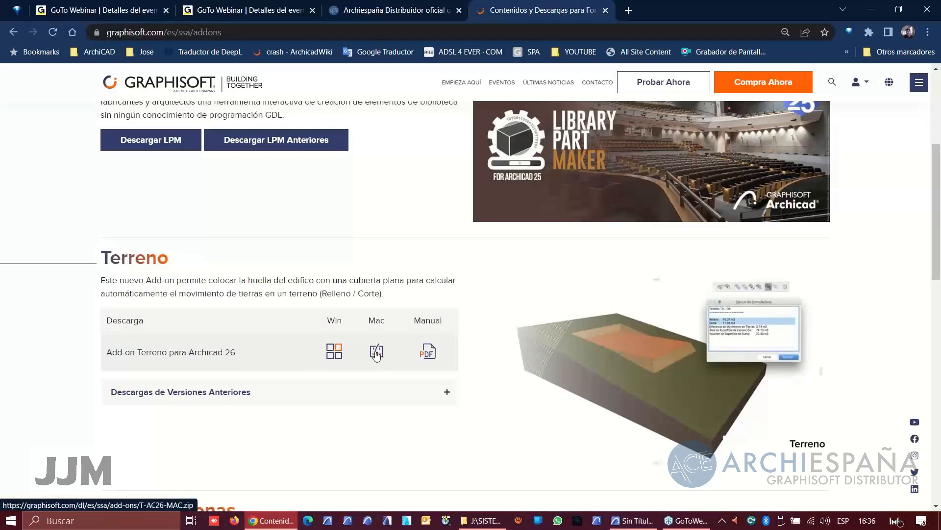
click(427, 355)
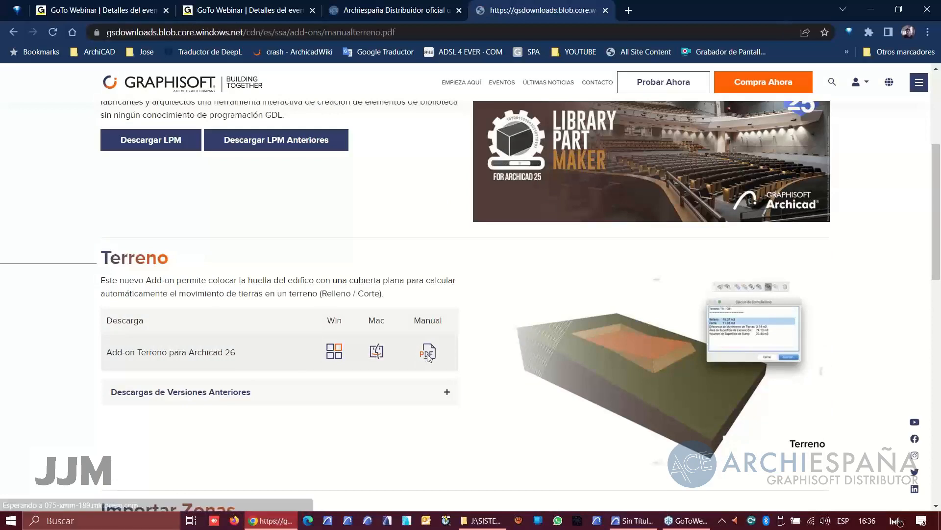
scroll(505, 260, down, 15)
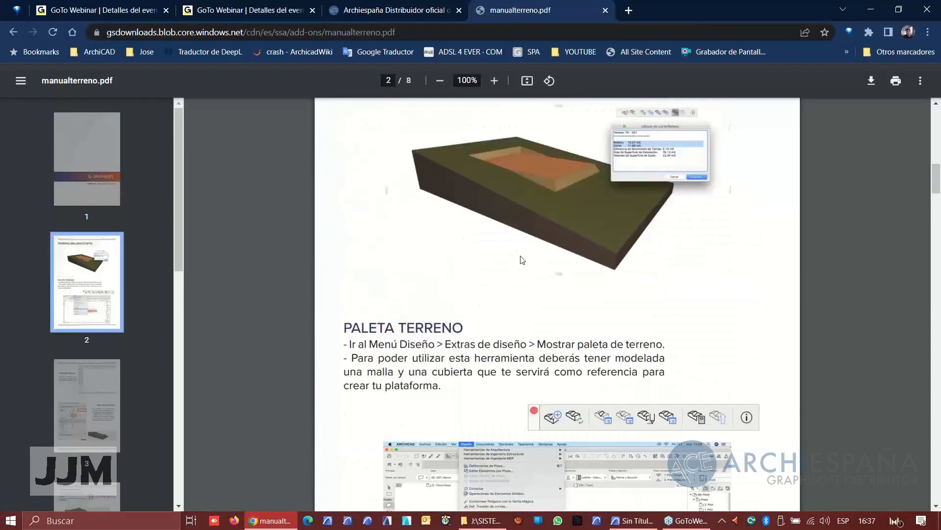
Step: Switch back to Archicad and look up the Terreno palette command within Extras de Diseño, leaving the palette's visibility as is
click(871, 8)
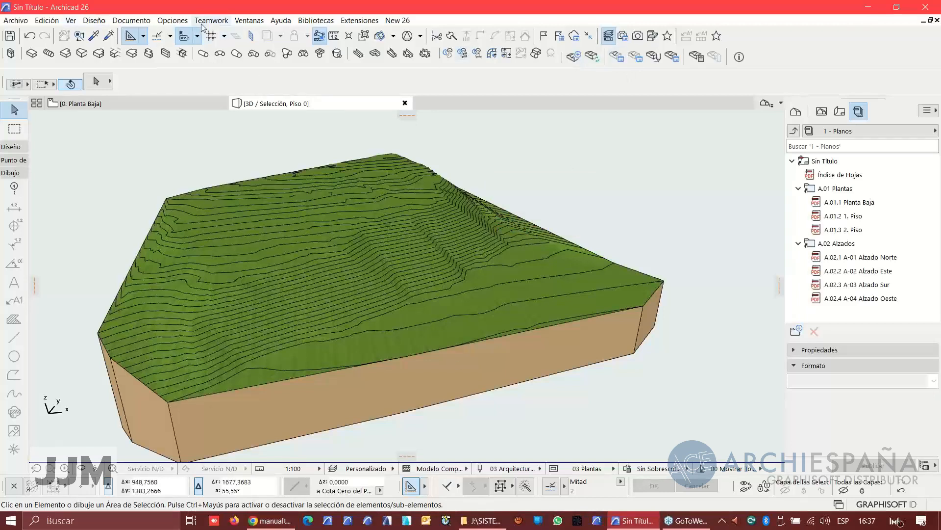
click(94, 21)
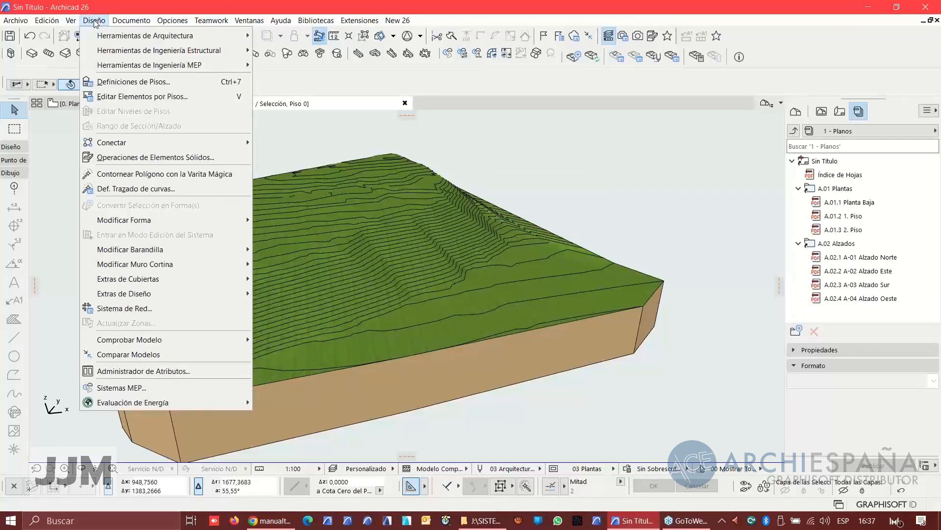
mouse_move(150, 297)
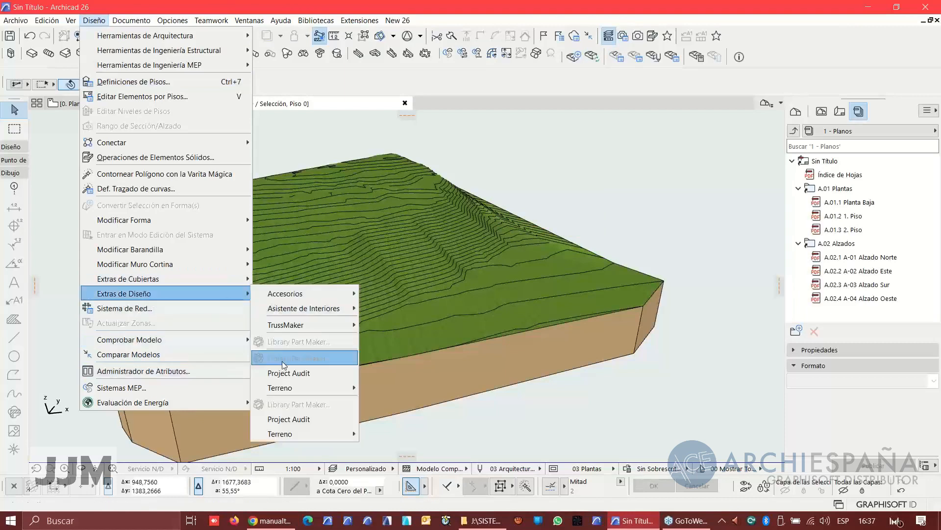
mouse_move(290, 389)
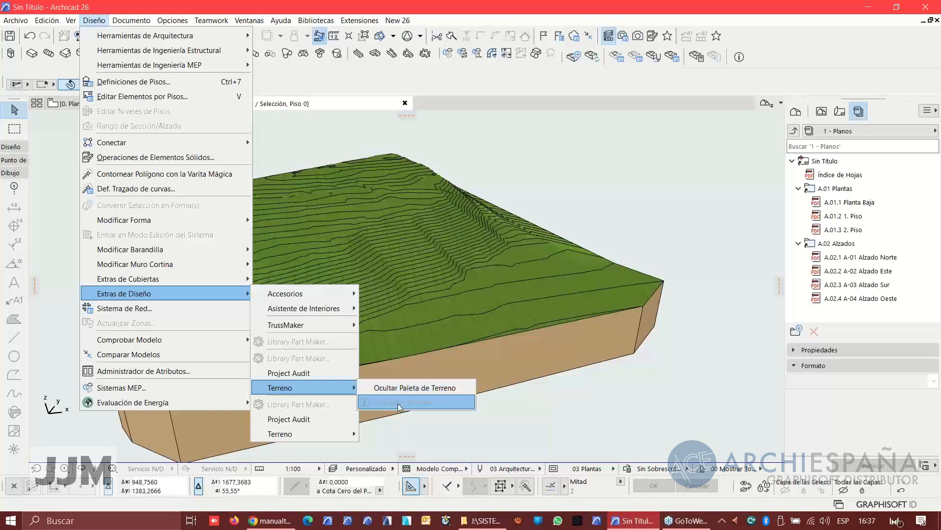
click(655, 211)
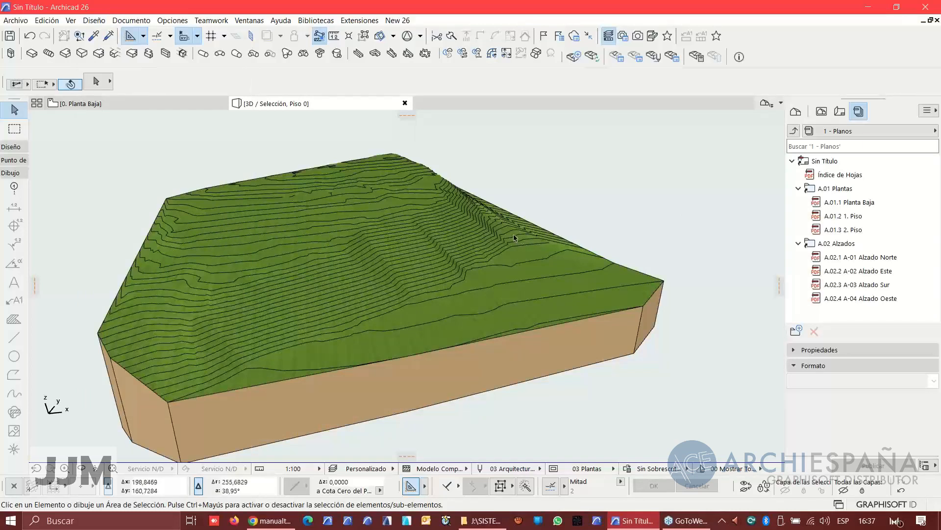
Step: In the terrain mesh's Definiciones de Terreno, set the contour height to 0,5000, enable contour lines on graded areas and slopes, and review the calculation settings
click(410, 385)
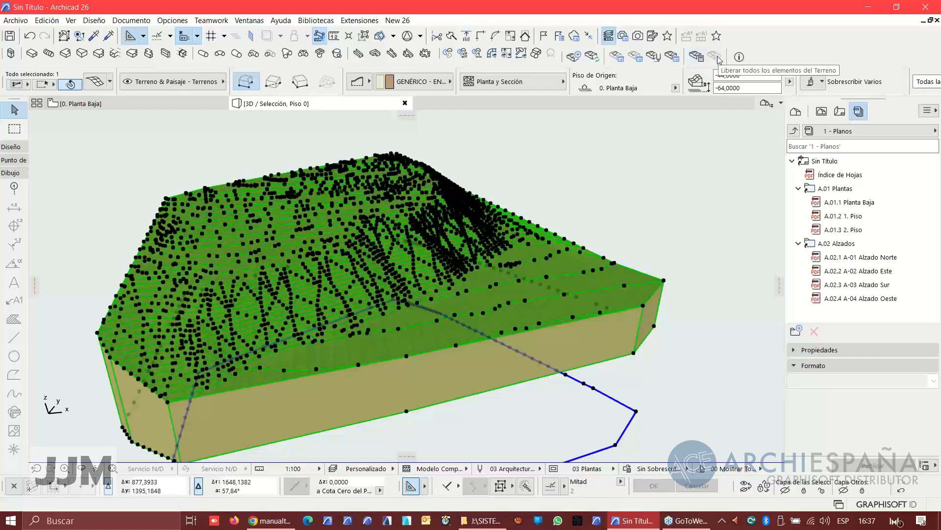
click(654, 57)
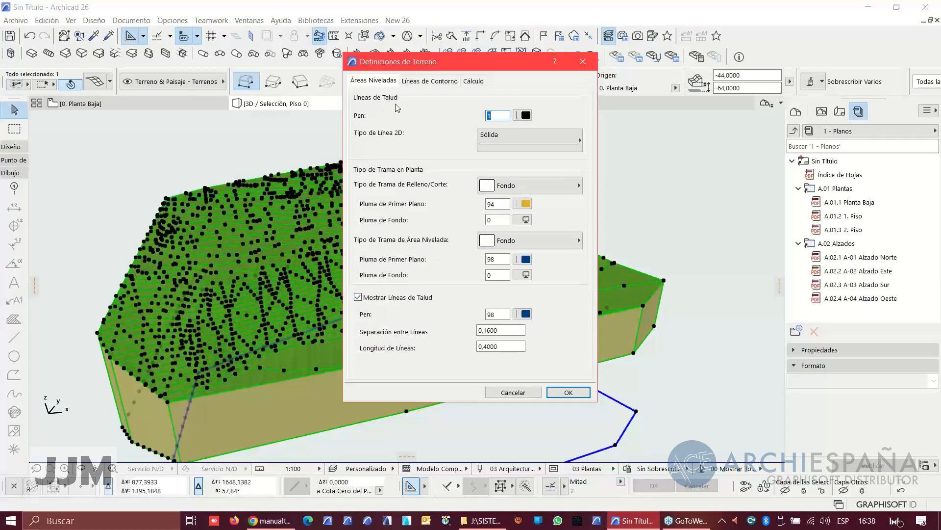
click(422, 82)
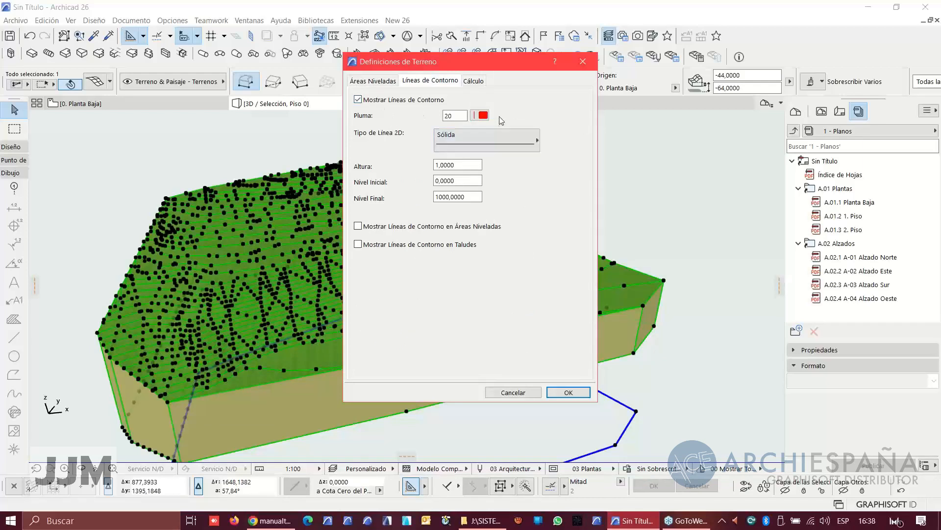
drag(470, 166, 416, 168)
text(,5)
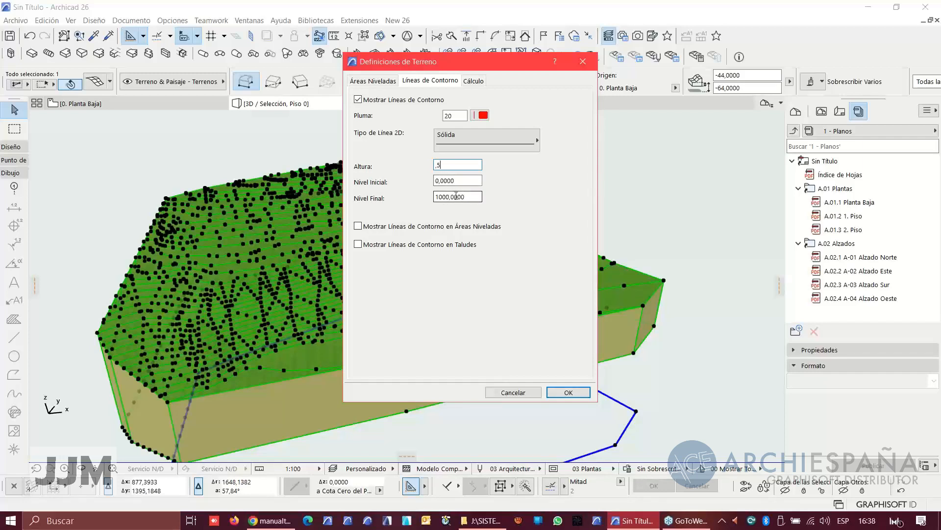
click(403, 232)
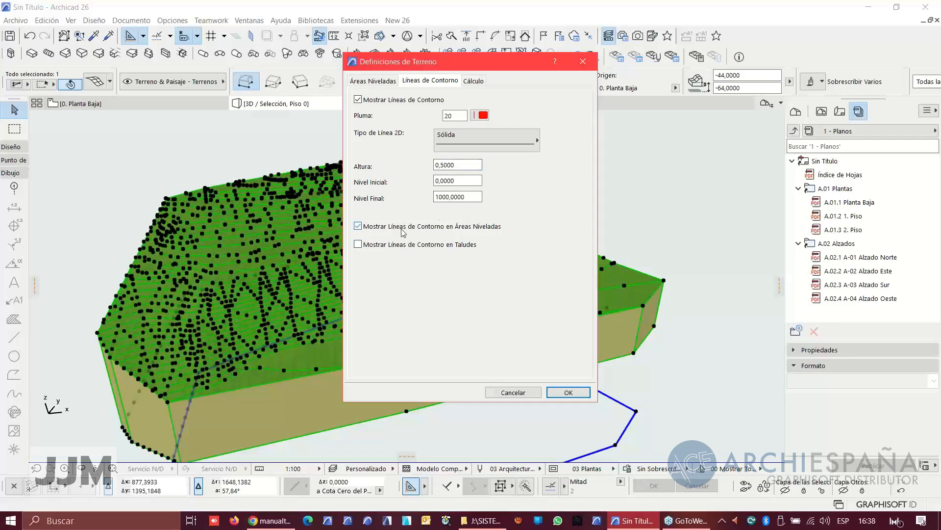
click(394, 247)
click(474, 81)
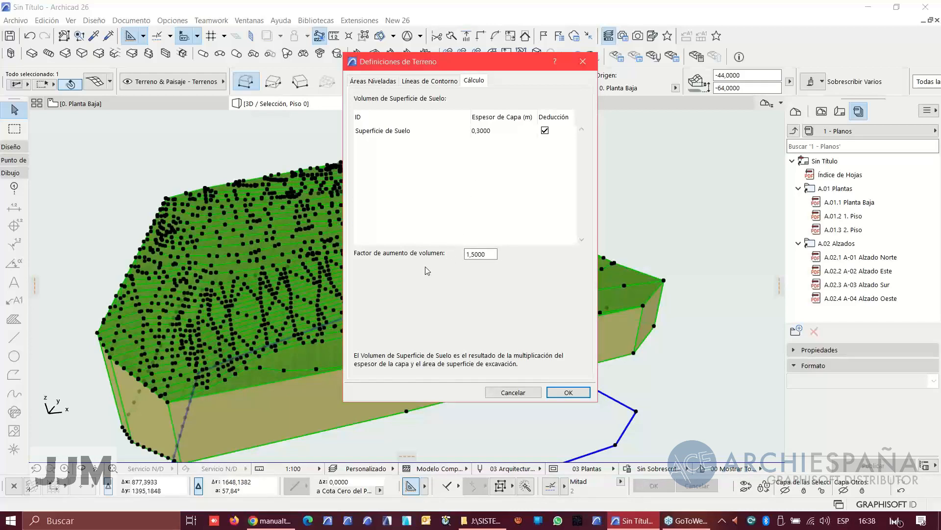
click(567, 393)
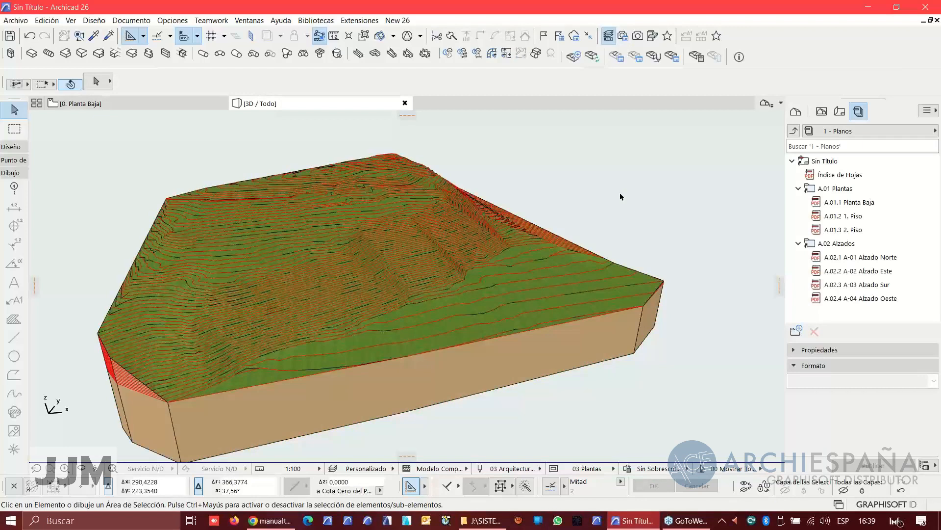
Step: Inspect the generated contour lines across the terrain in the 3D view from several angles and close up
drag(621, 312, 476, 365)
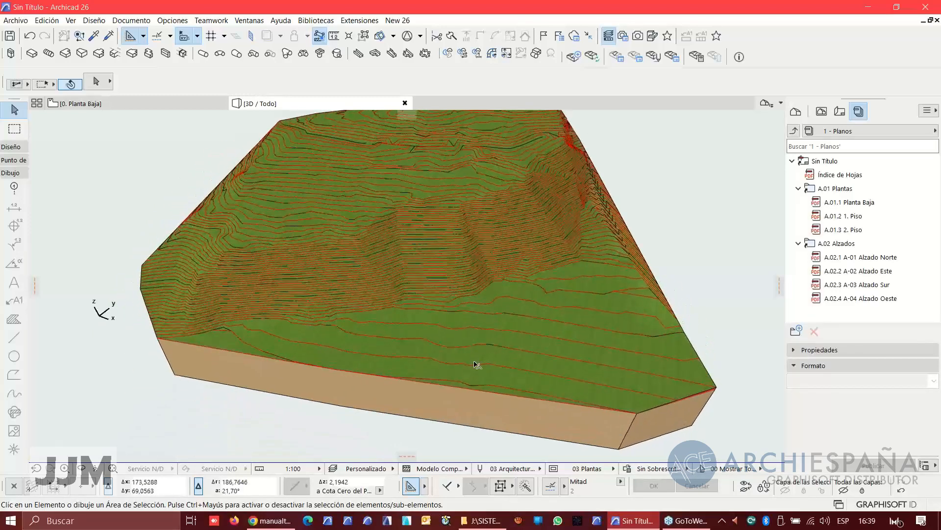
scroll(434, 374, up, 3)
scroll(479, 346, up, 2)
middle_drag(529, 325, 509, 296)
drag(509, 295, 591, 294)
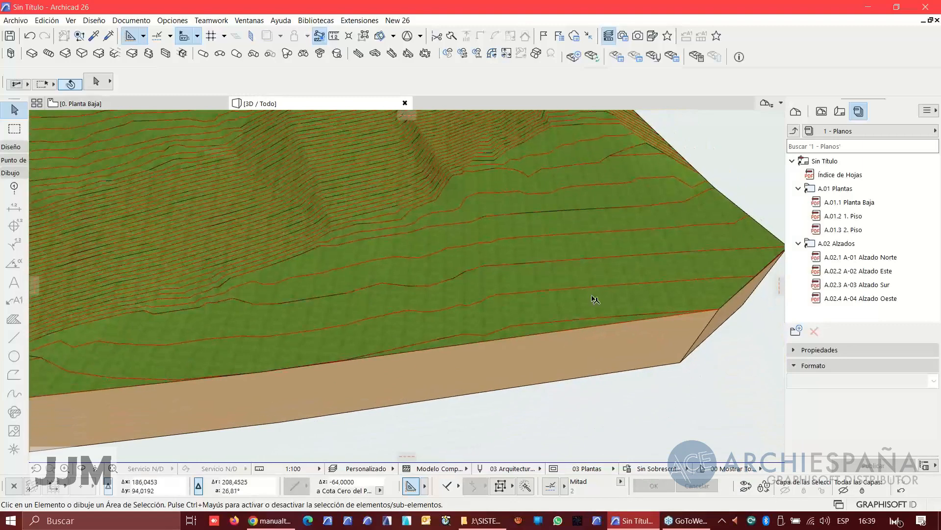
middle_drag(396, 228, 530, 296)
drag(530, 299, 514, 258)
scroll(525, 265, down, 5)
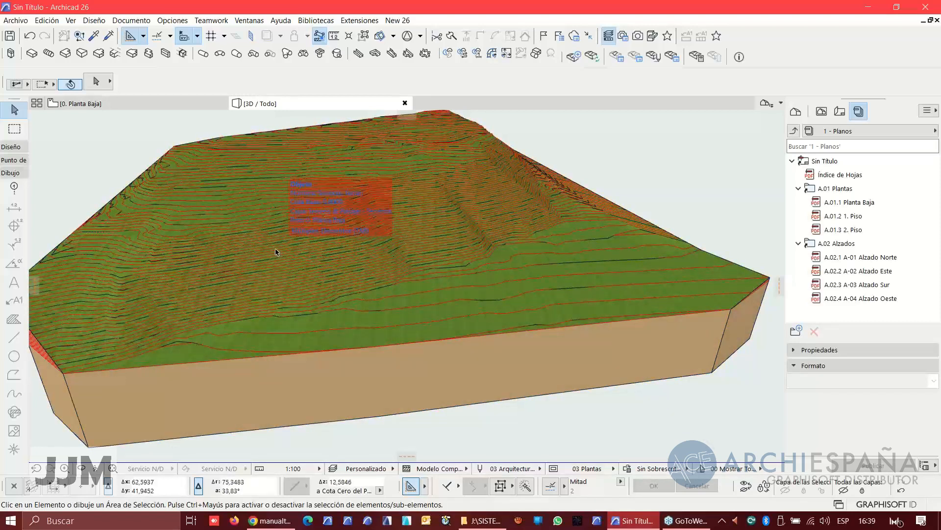
Step: Examine the terrain's contour lines on the Planta Baja floor plan, both close up and as a whole
click(142, 109)
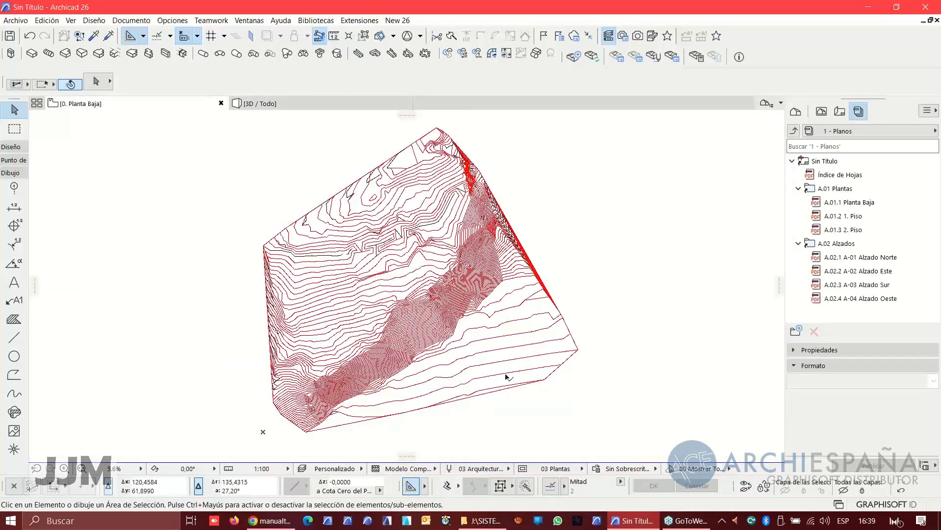
scroll(490, 324, up, 1)
scroll(490, 325, up, 5)
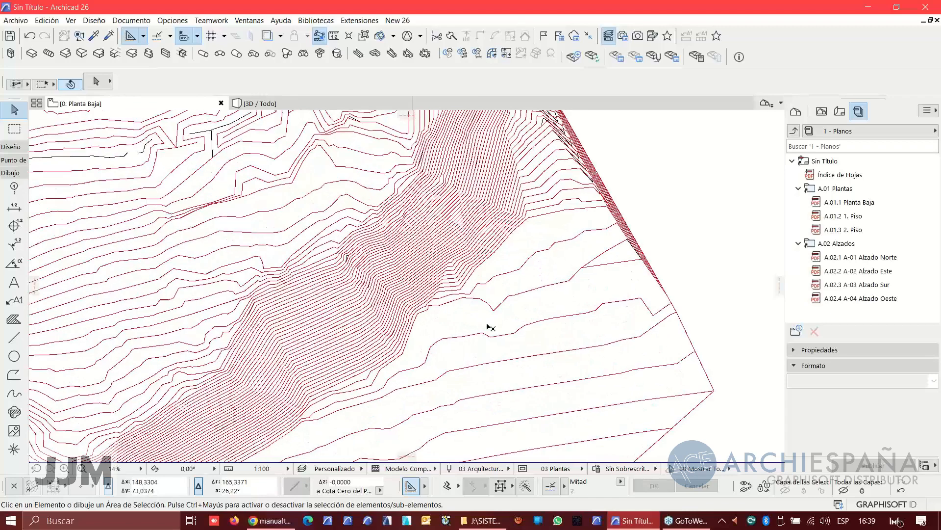
middle_drag(572, 368, 516, 261)
scroll(491, 275, down, 6)
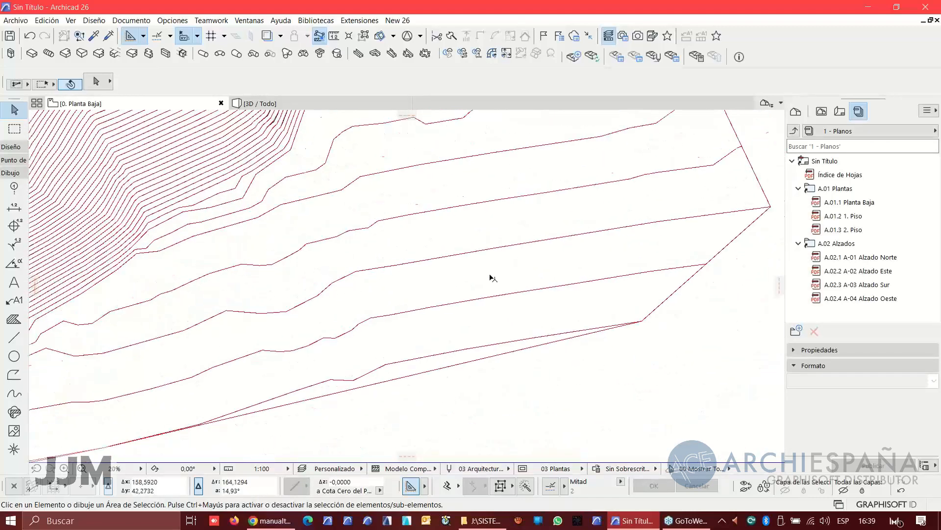
scroll(411, 346, up, 1)
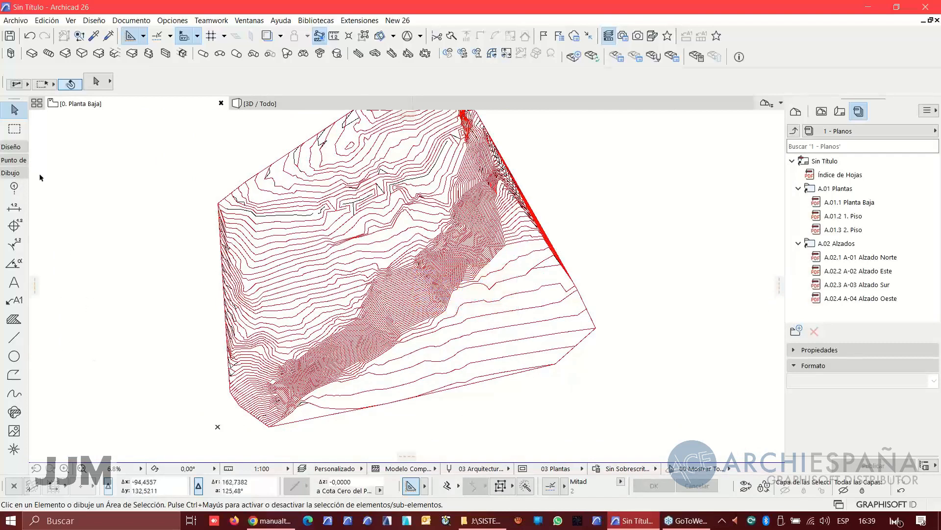
Step: Set the single-plane roof defaults to a pivot line offset of 5,0000 and the basic structure
click(12, 147)
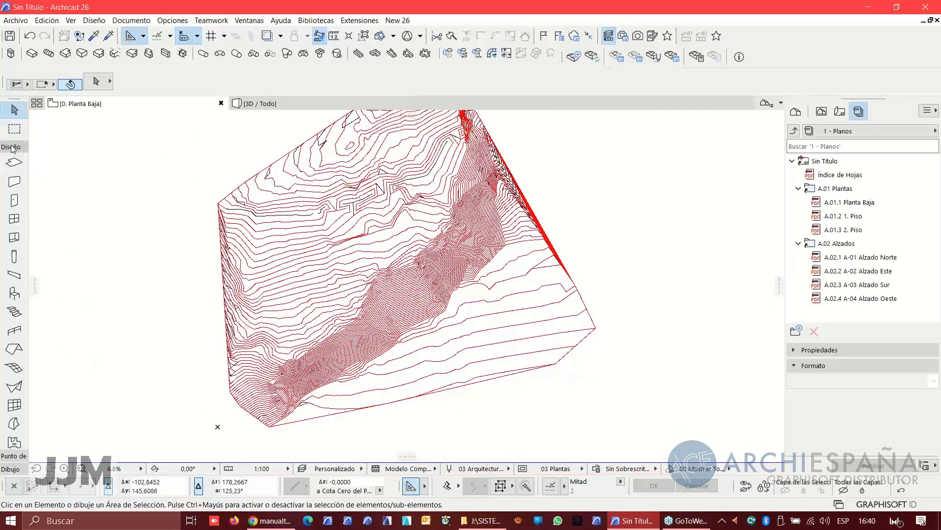
click(14, 350)
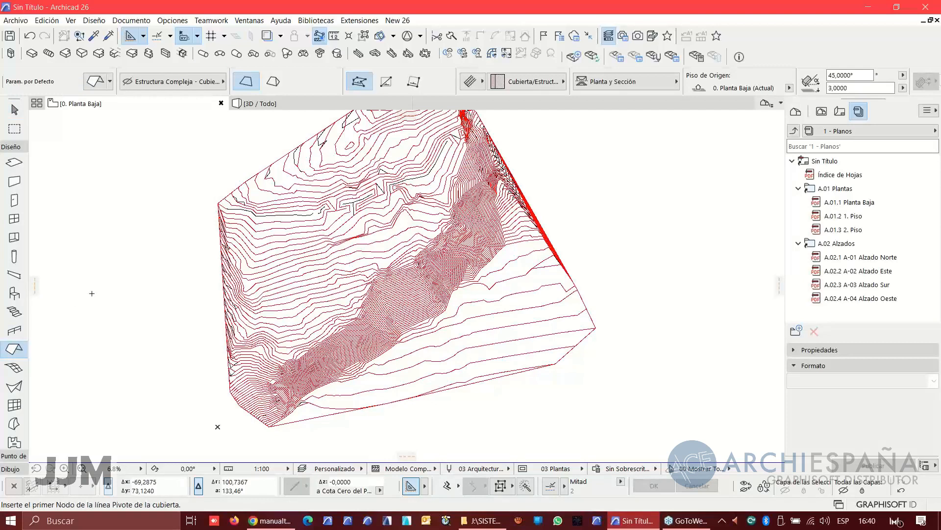
click(98, 83)
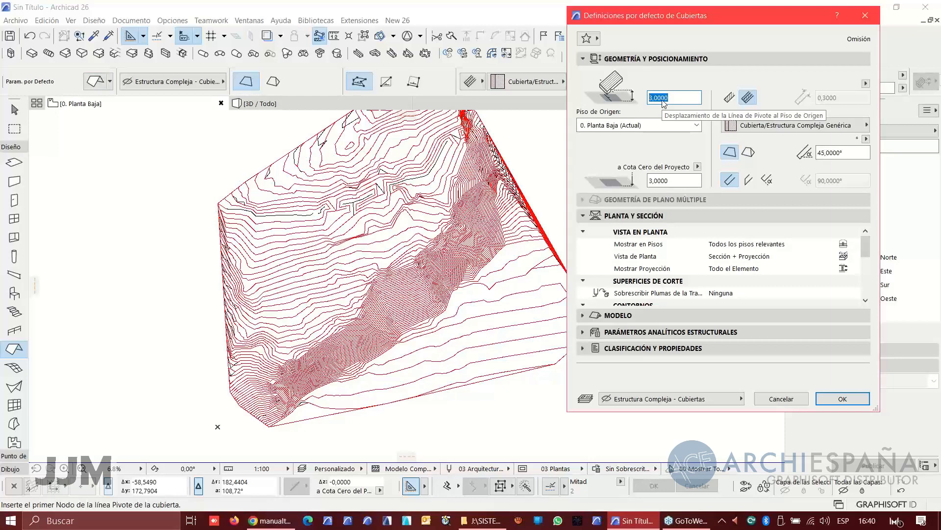
text(5,0000)
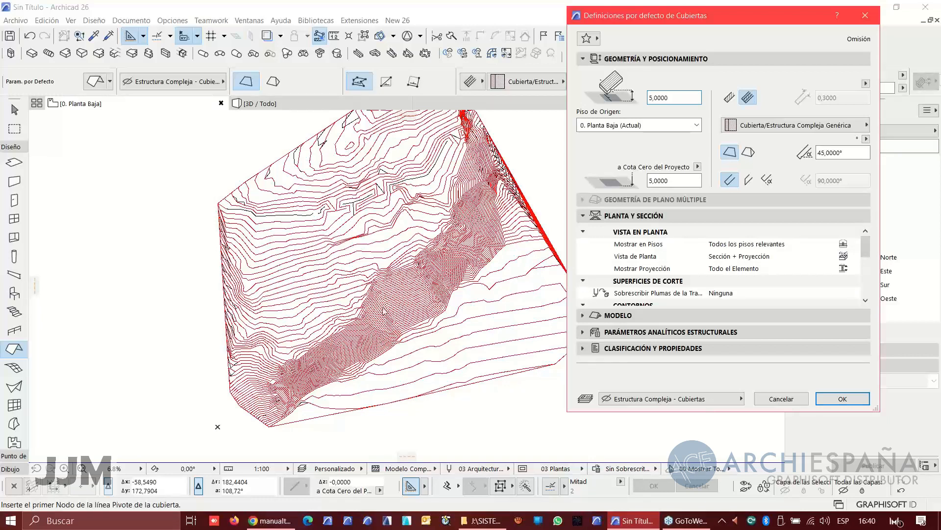
click(730, 98)
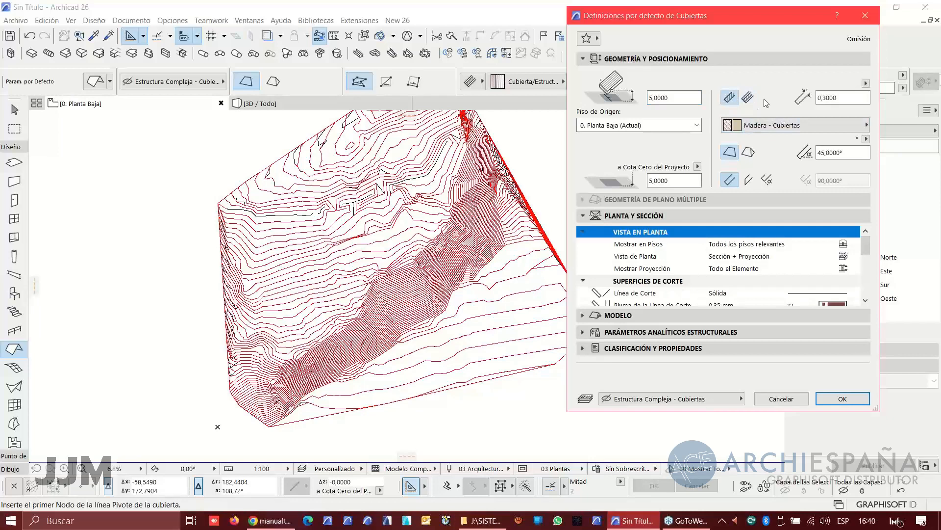
Step: Set the default roof thickness to 0 and pitch to 0°, and show roofs on Piso de Origen Solamente
click(845, 97)
text(0)
click(855, 151)
text(0)
click(855, 244)
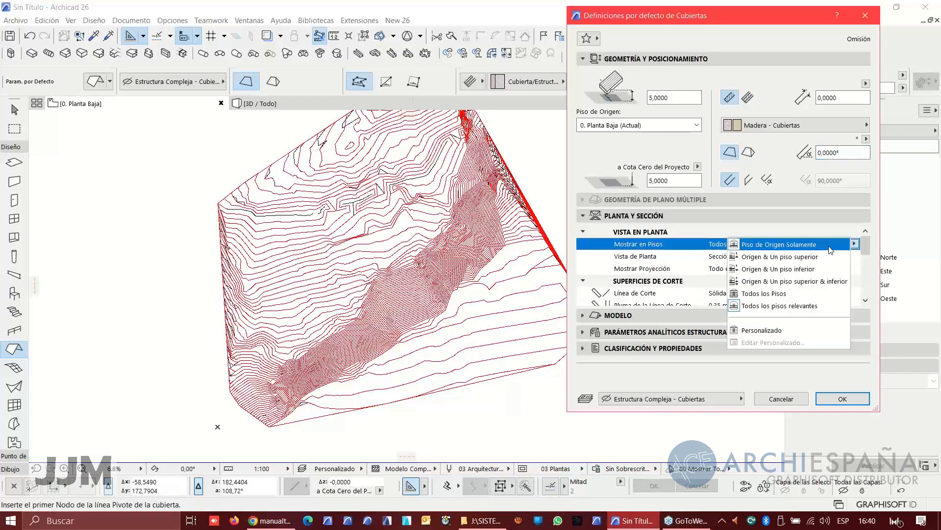
click(831, 247)
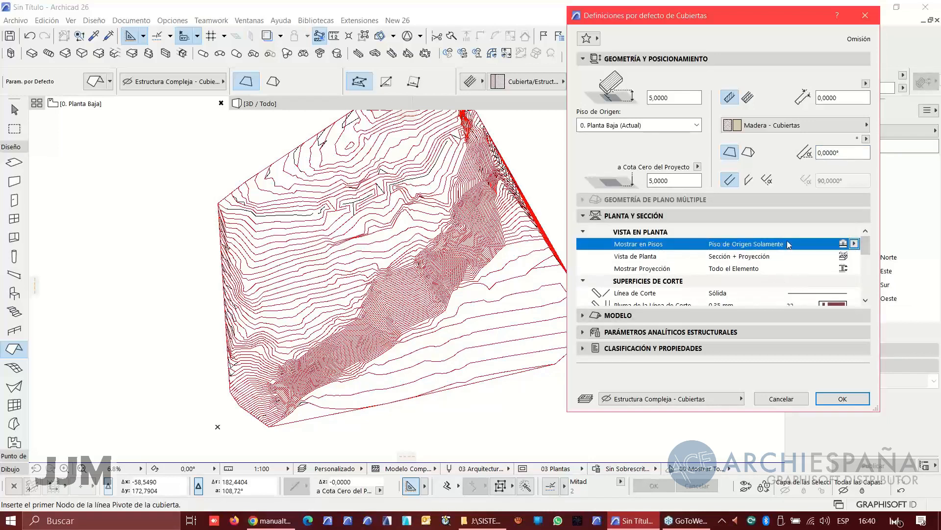
click(849, 97)
click(843, 151)
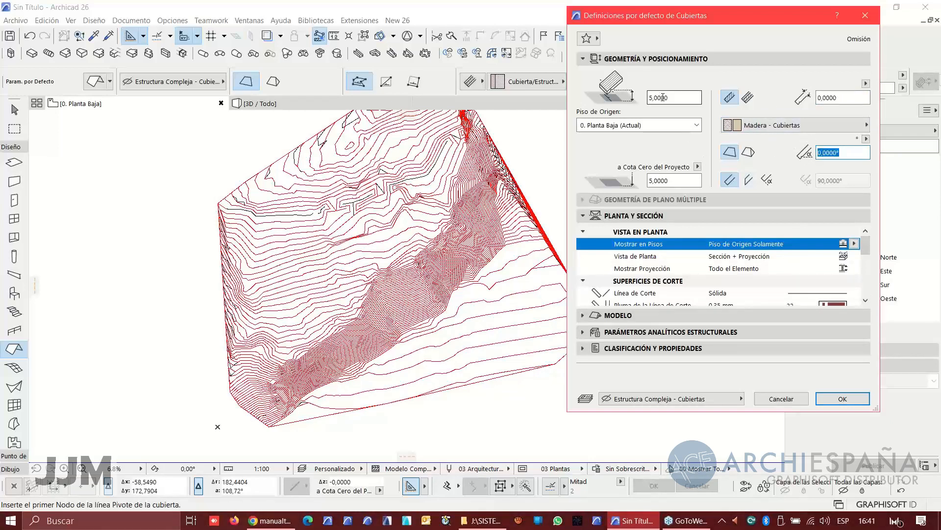
click(833, 402)
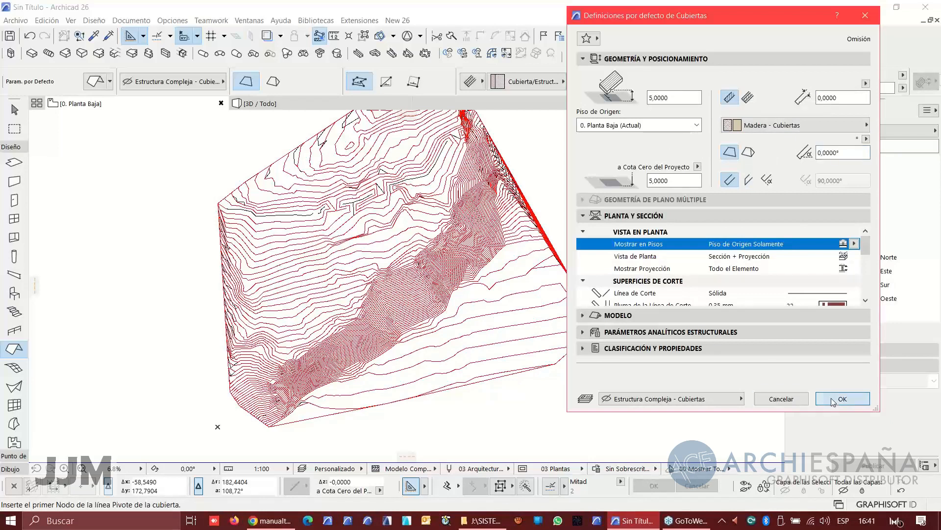
Step: Choose the rotated rectangle method for the roof and make the layer Estructura Compleja - Cubiertas visible while placing it at the foot of the steep slope
scroll(343, 402, up, 3)
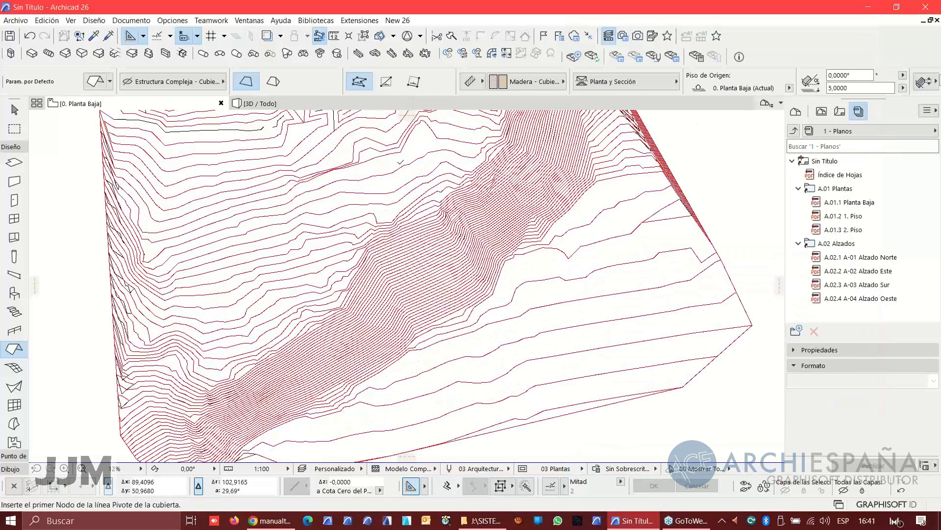
click(413, 82)
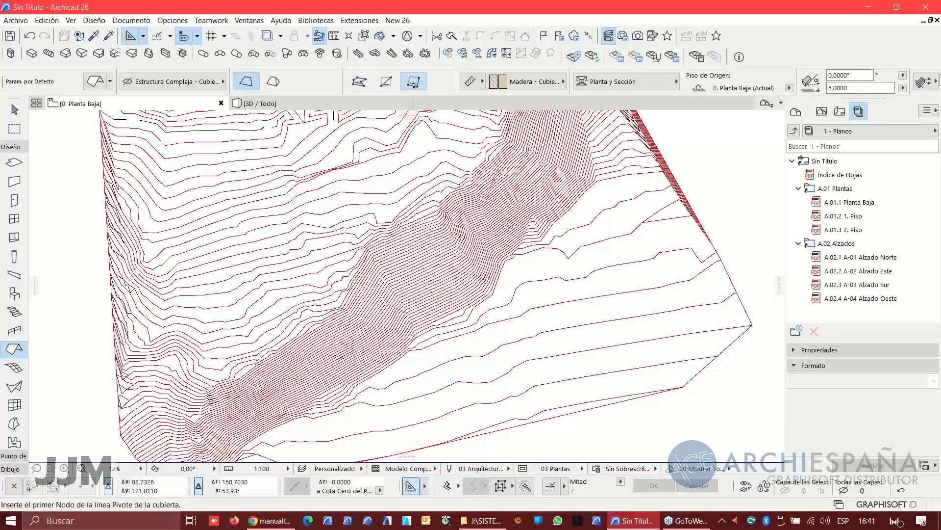
scroll(401, 355, up, 2)
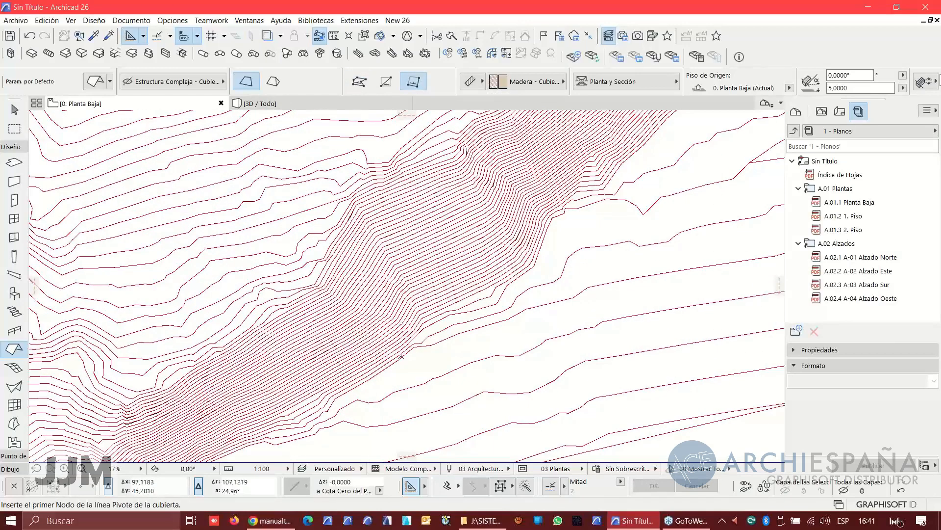
middle_drag(376, 358, 377, 333)
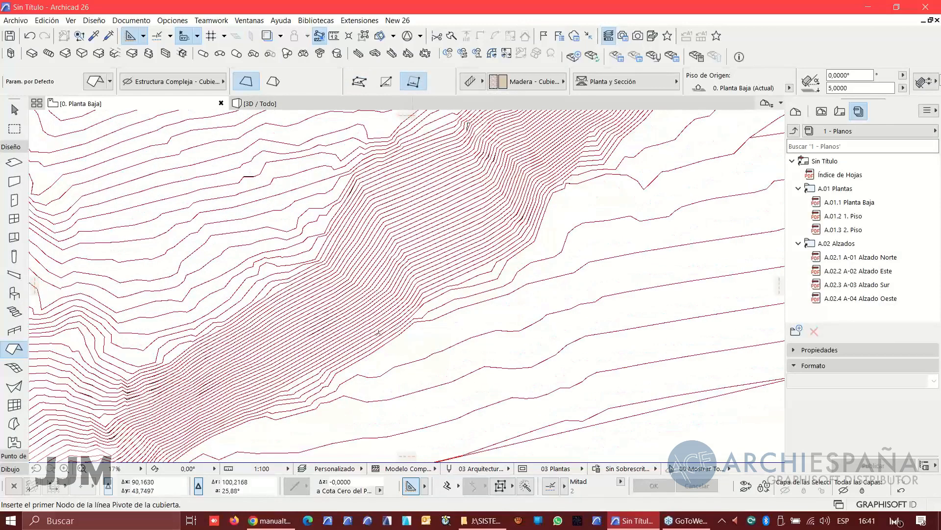
mouse_move(540, 225)
middle_down()
mouse_move(514, 330)
mouse_move(500, 331)
middle_up()
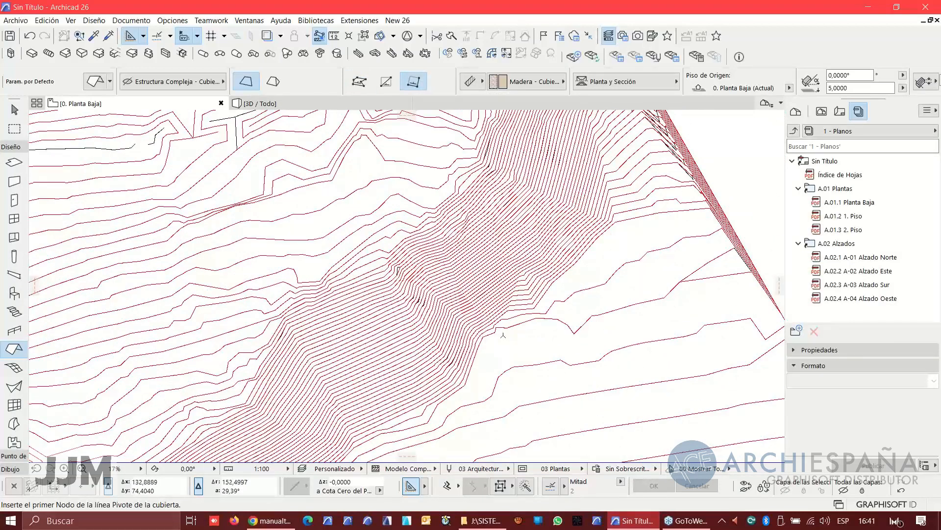
click(500, 335)
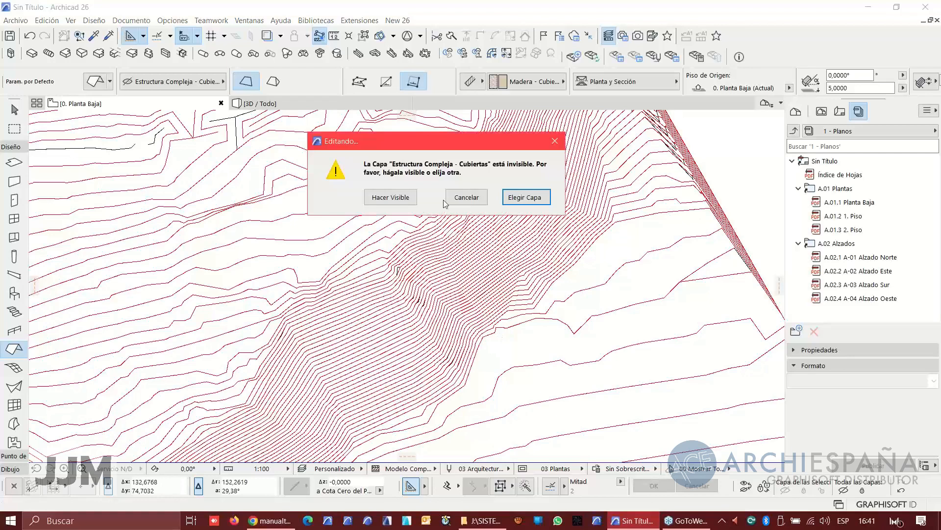
click(391, 197)
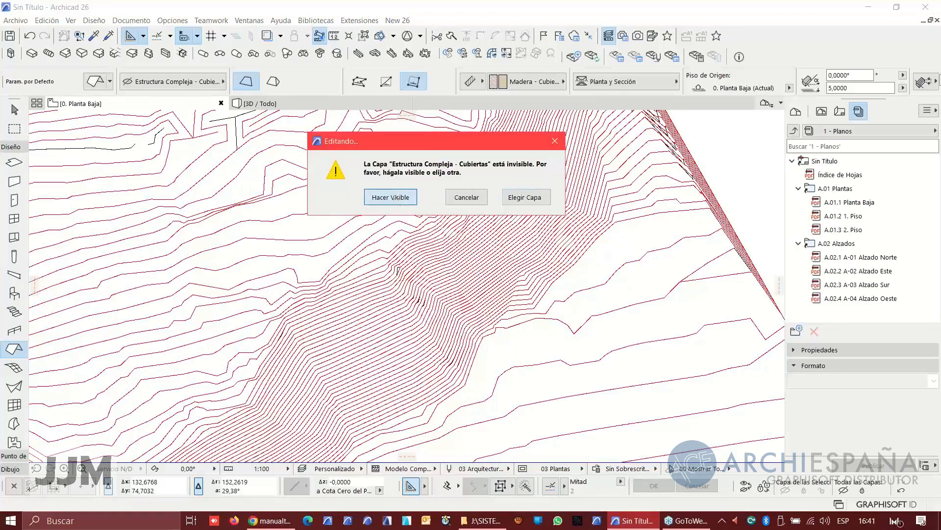
Step: Draw a rotated rectangular roof about 22 m deep, running from the foot of the steep slope up into the dense contours
click(544, 302)
click(475, 257)
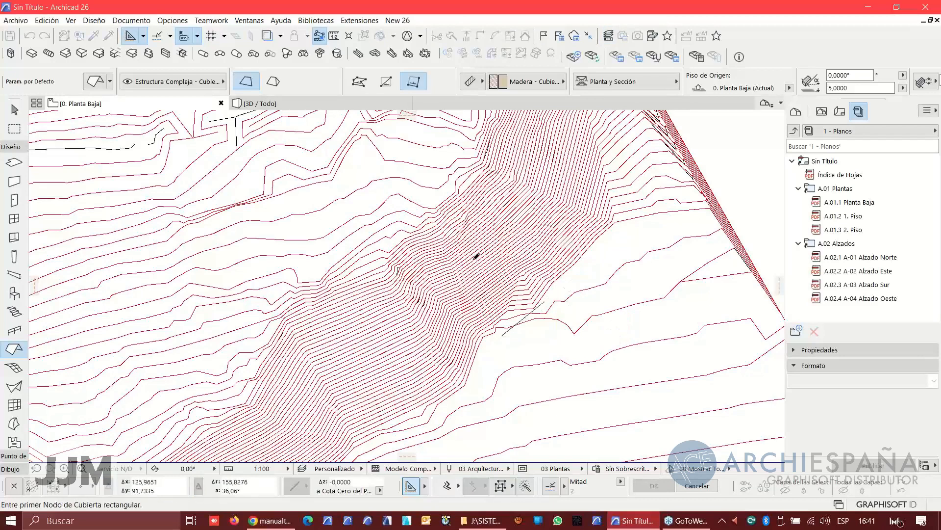
click(495, 354)
click(564, 301)
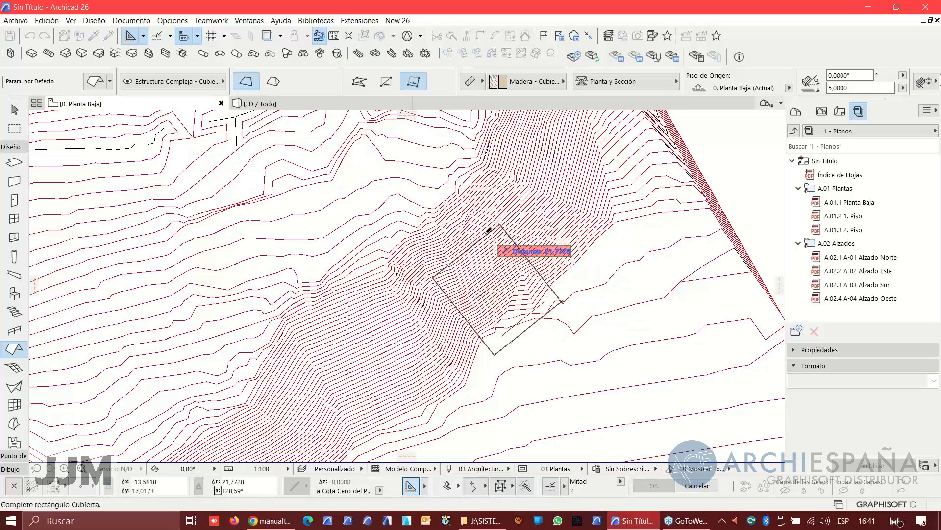
click(498, 224)
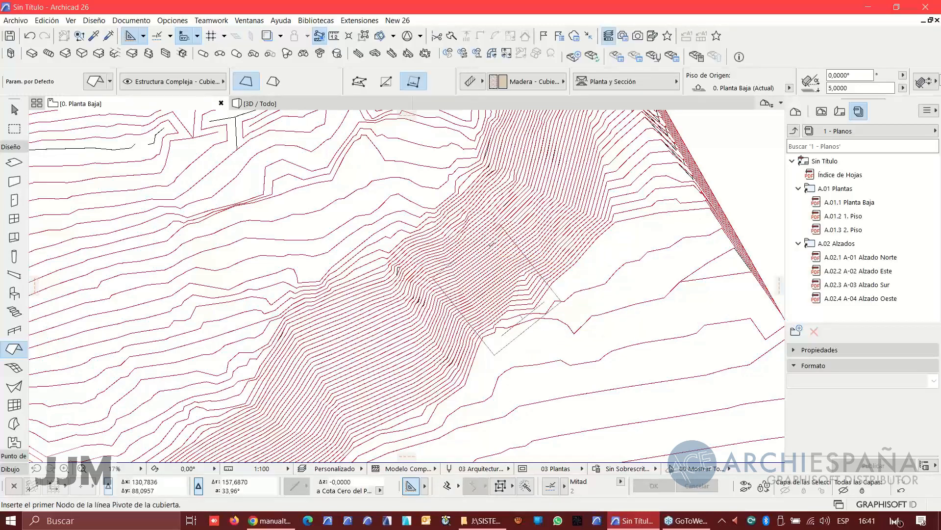
scroll(491, 244, down, 3)
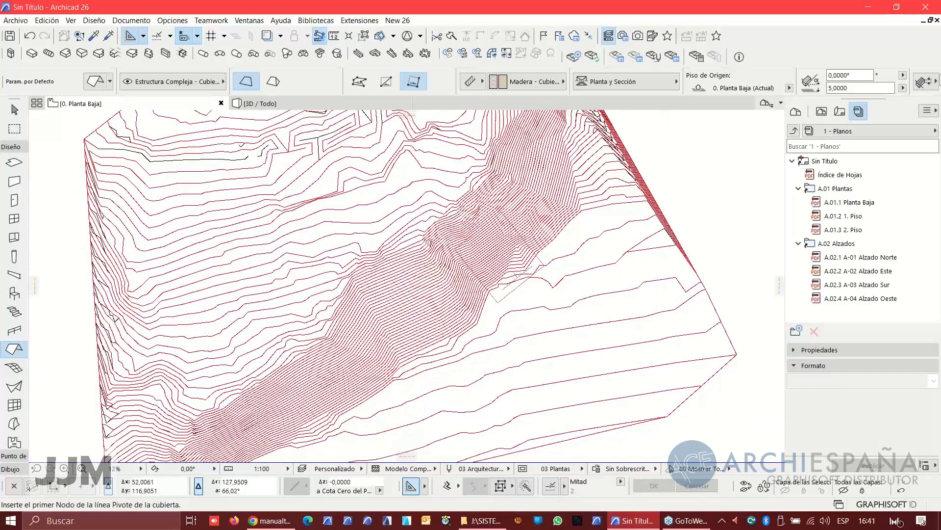
Step: Set the roof defaults to a pivot line offset of 6,47 and a pitch of 1 %
click(95, 84)
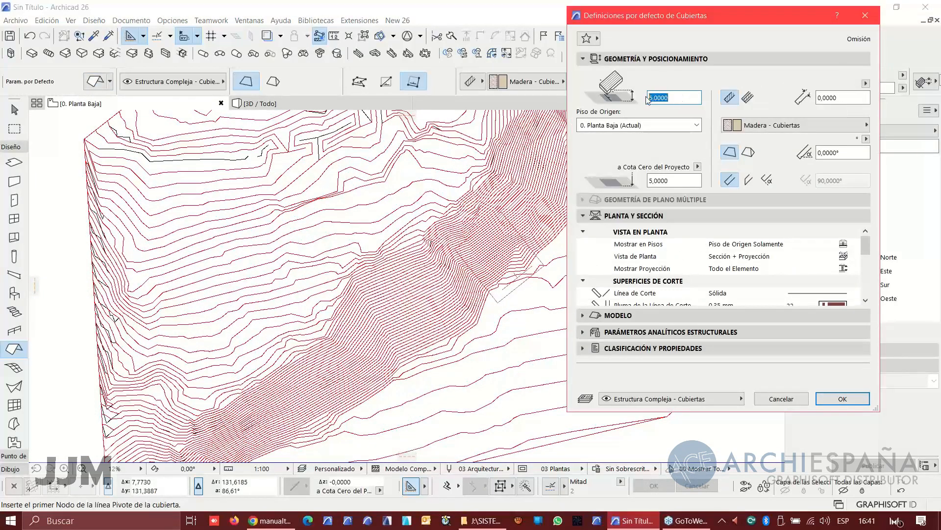
text(6,47)
key(Tab)
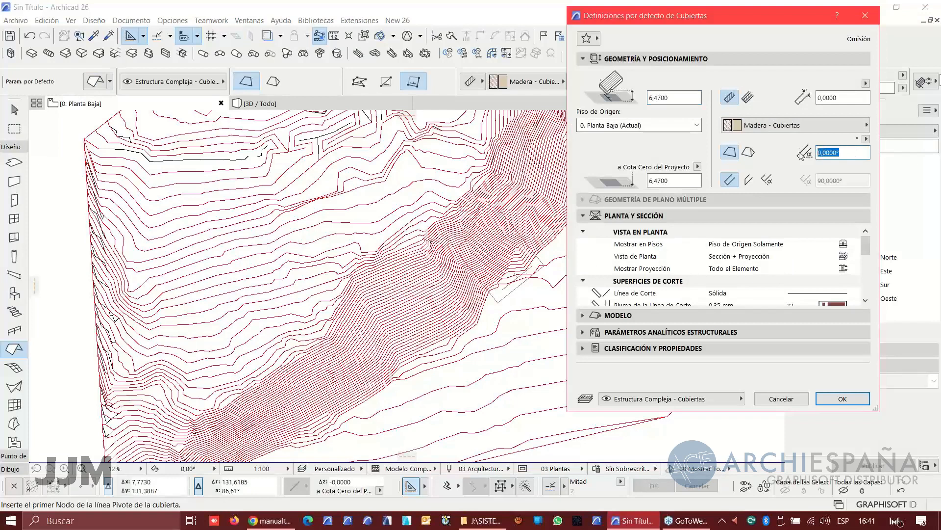
click(866, 139)
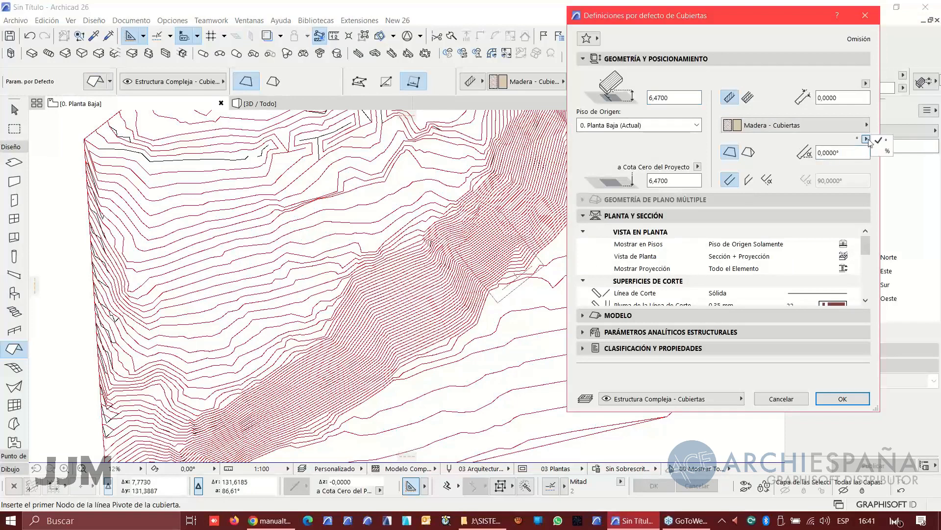
click(887, 151)
text(1,0000)
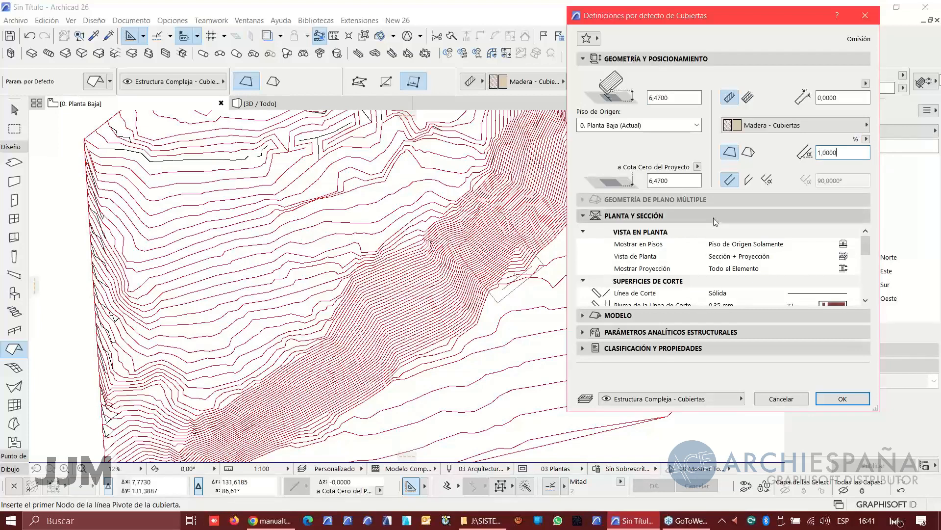
click(840, 400)
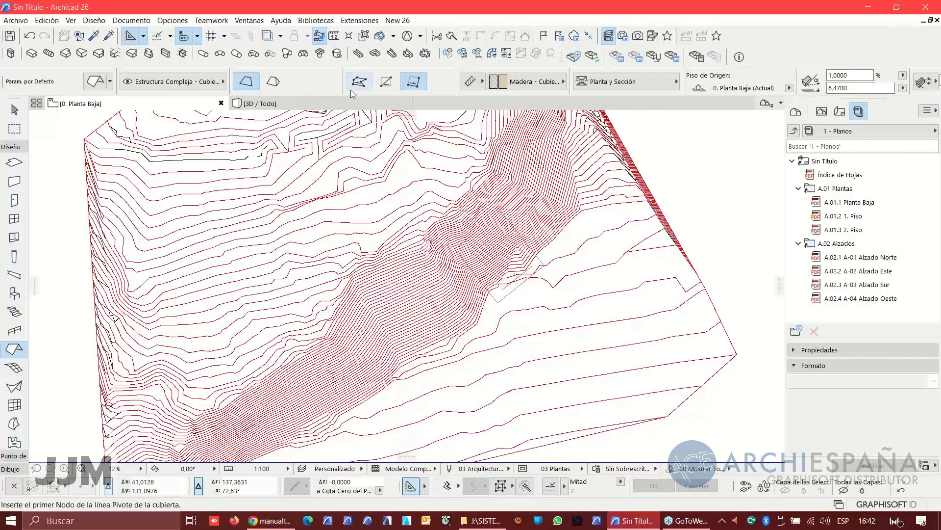
Step: Use the polygonal roof method to place a short horizontal pivot line on the lower steep slope, with the roof rising uphill from it
click(359, 81)
middle_drag(387, 339, 387, 331)
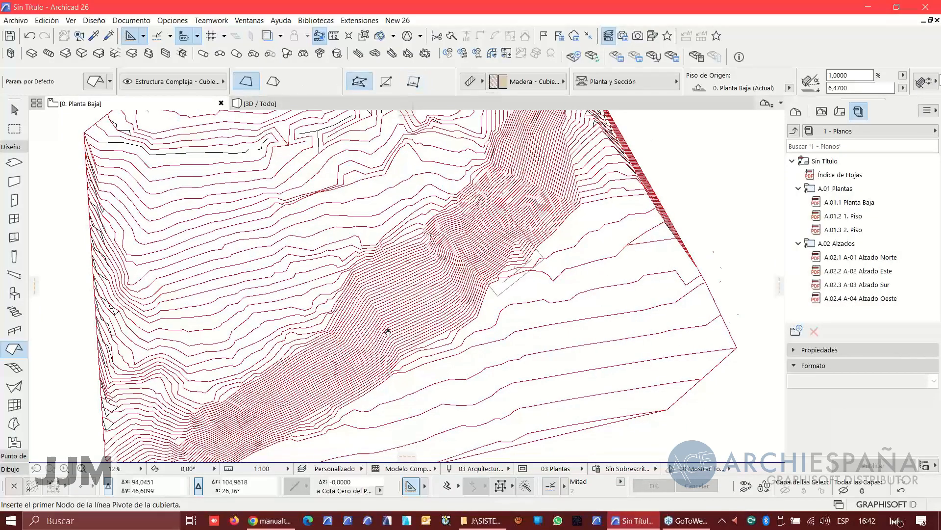
scroll(387, 332, up, 4)
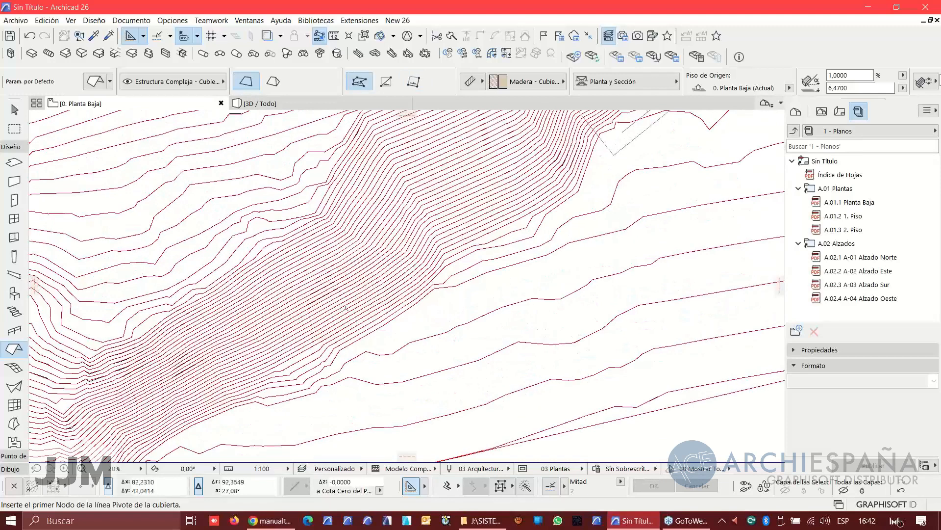
click(342, 307)
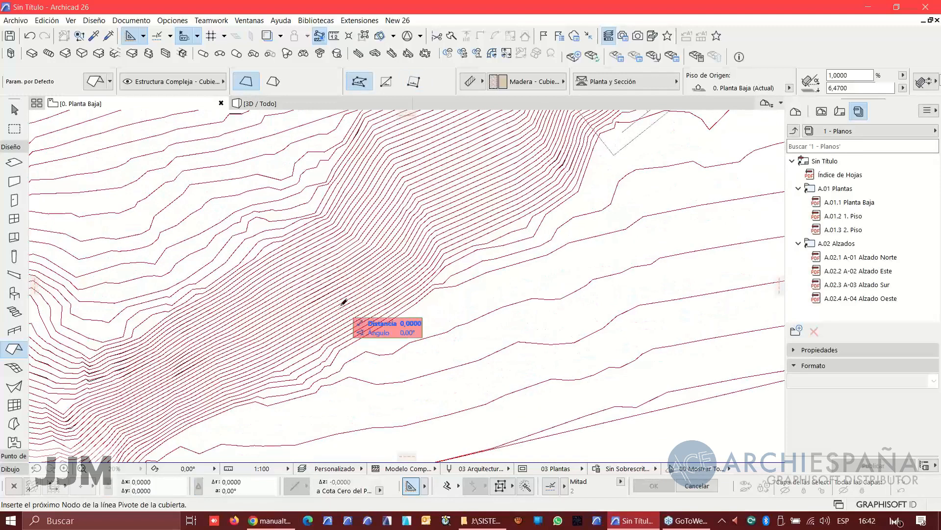
click(403, 307)
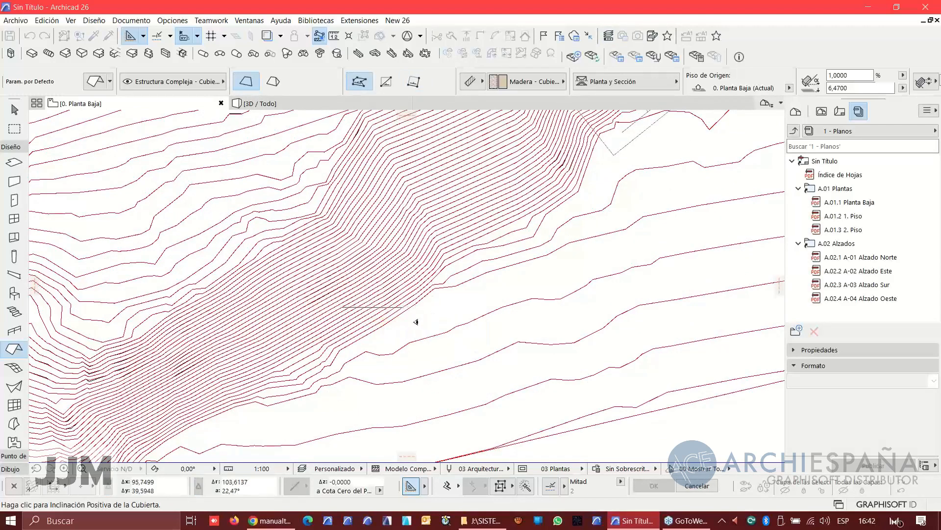
click(372, 228)
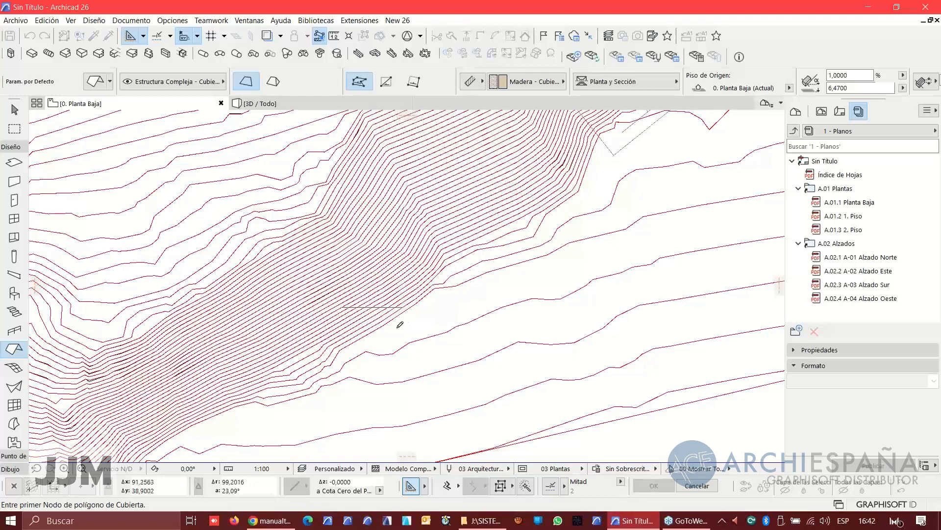
Step: Outline the roof as a closed five-sided polygon around the pivot line, extending from the foot of the steep slope into the dense contours
click(395, 328)
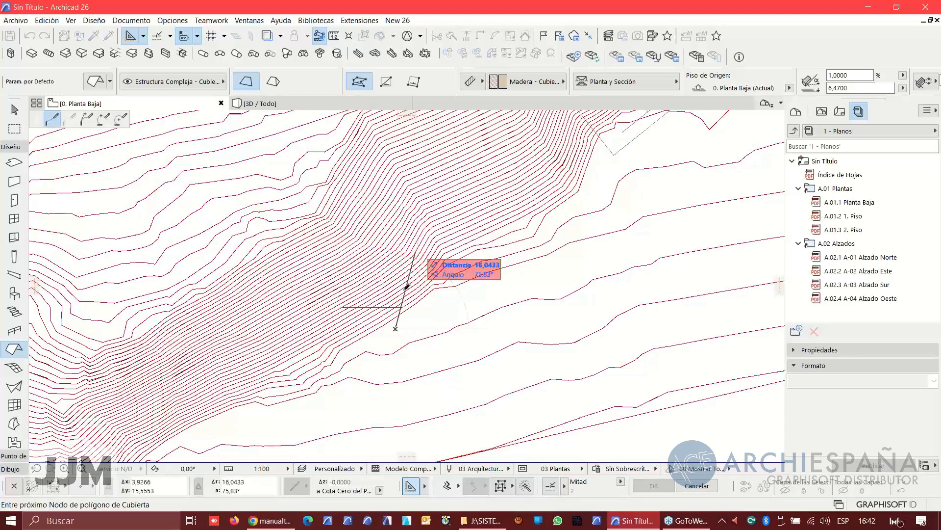
click(423, 224)
click(328, 199)
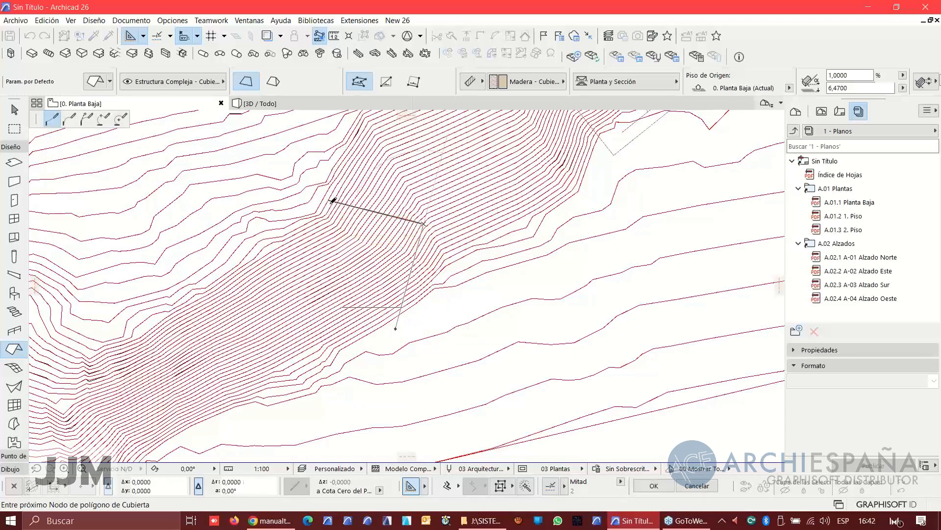
click(286, 294)
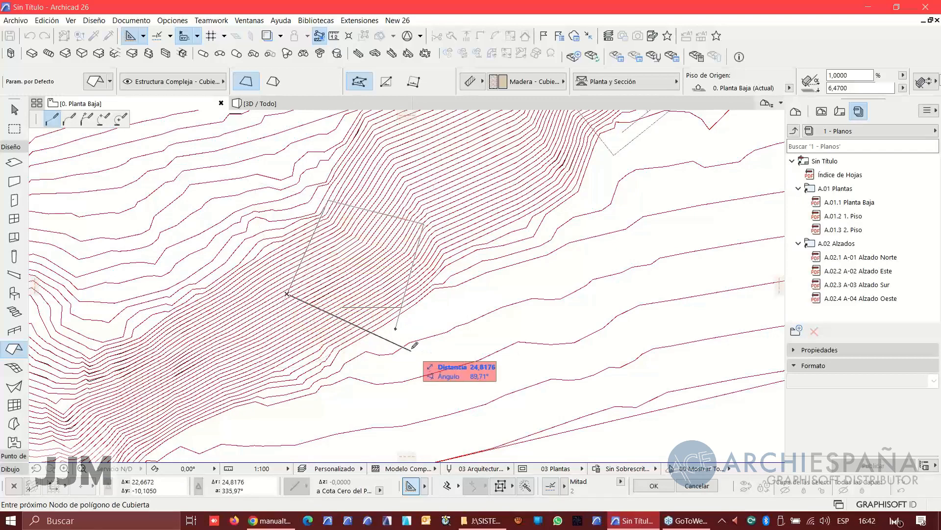
click(334, 344)
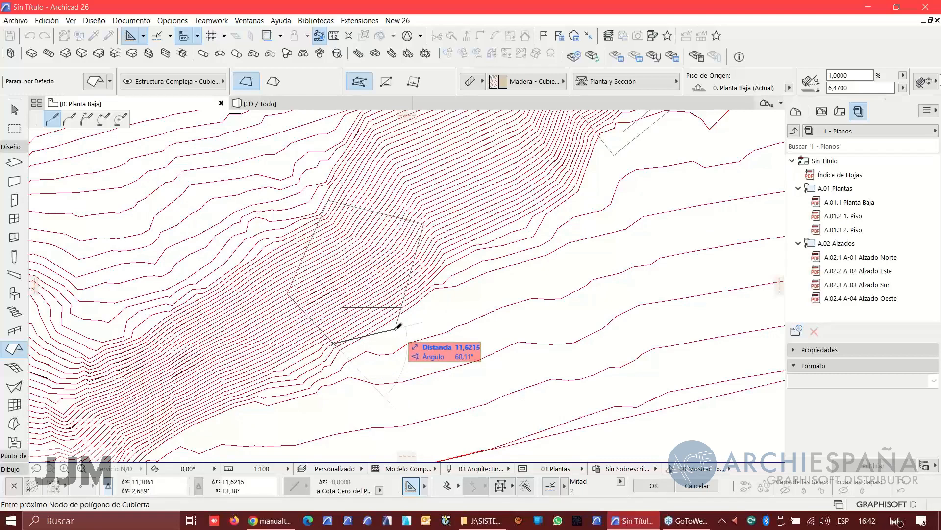
click(398, 326)
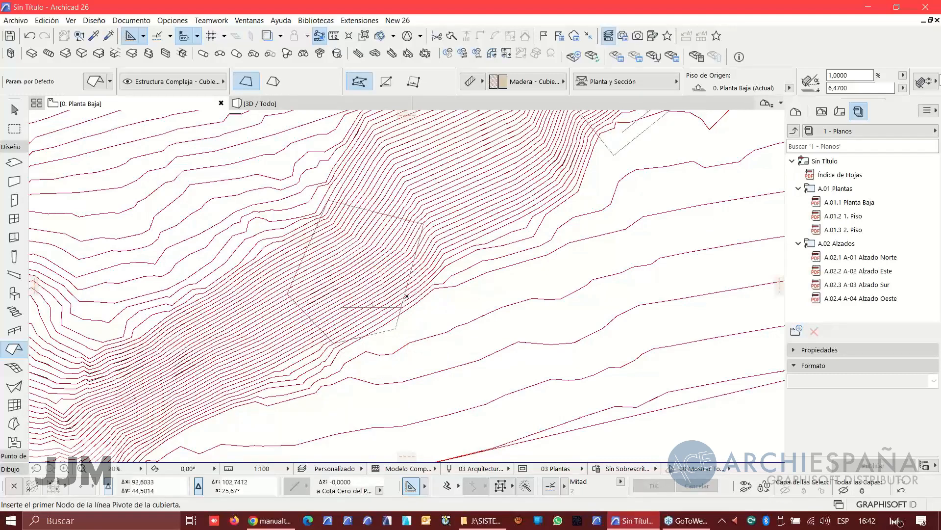
Step: Apply Coincidir Todo a Actual to the ground floor plan and open the 3D view to check the new polygonal roof on the terrain
right_click(146, 106)
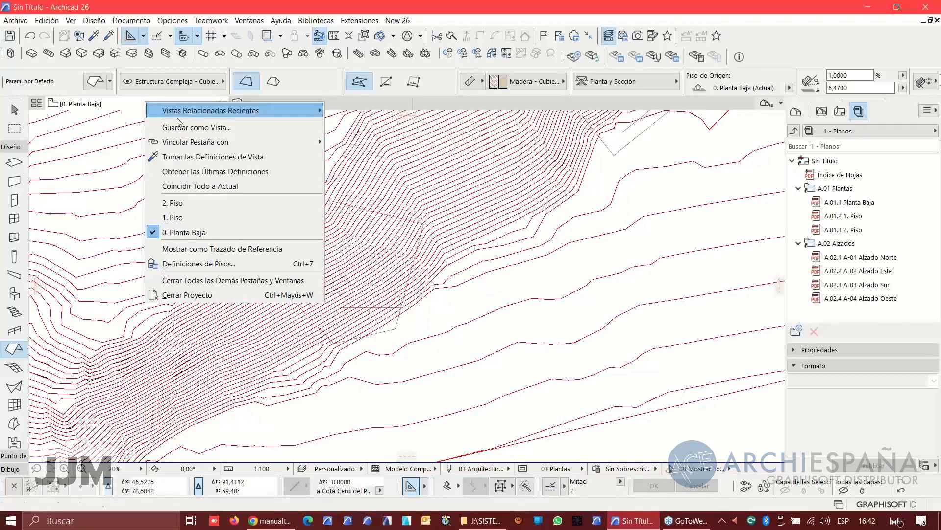
click(205, 186)
key(F3)
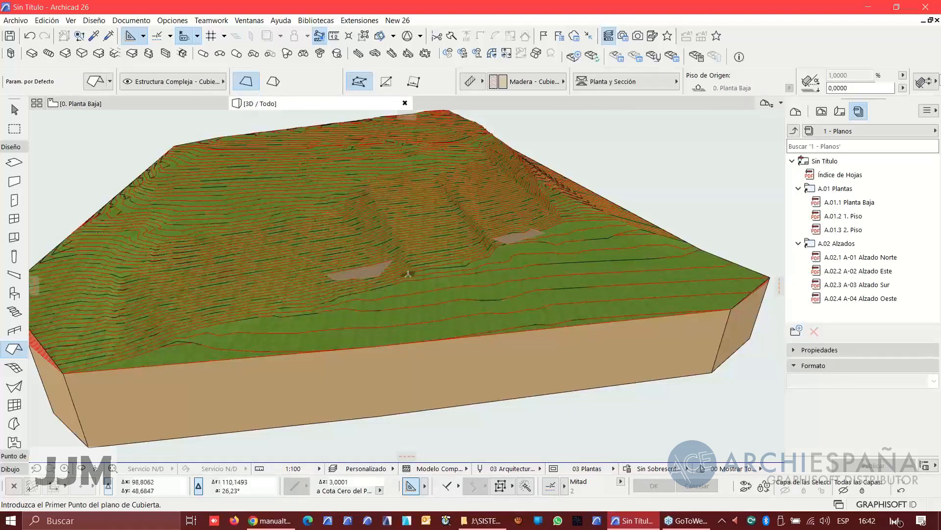
scroll(384, 289, up, 3)
key(shift)
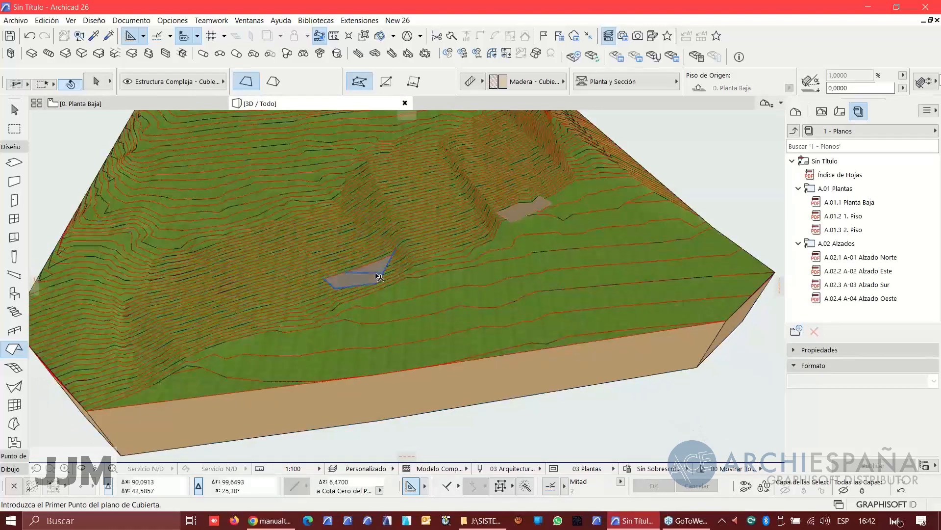
shift+click(379, 277)
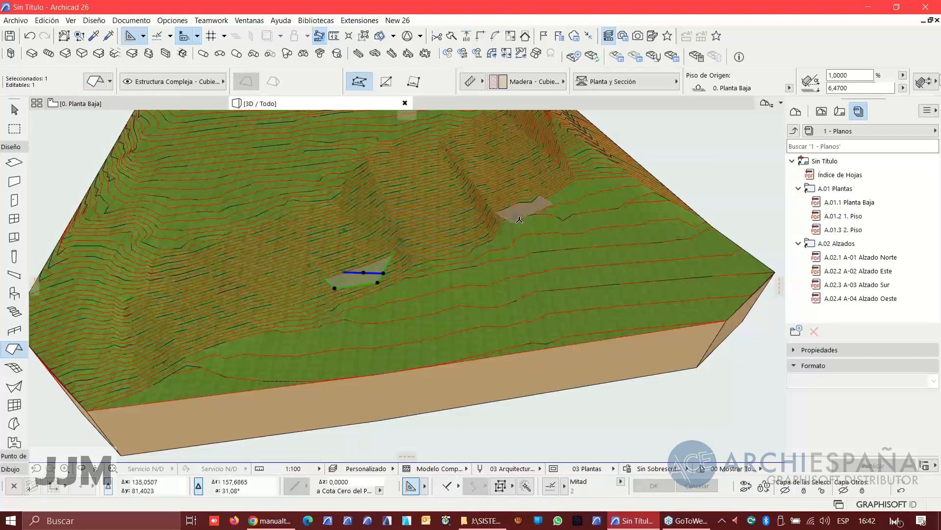
key(Escape)
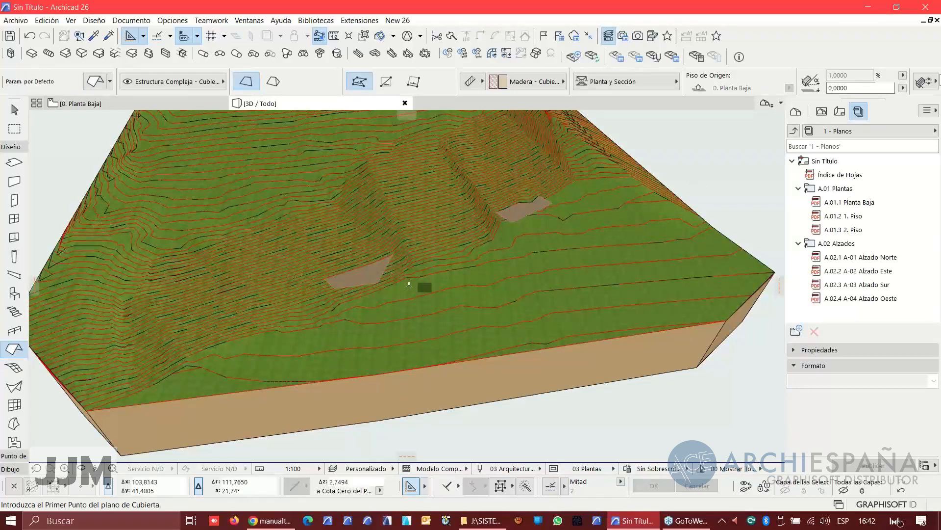
Step: Try to create levelled areas in the terrain mesh from the two roofs, choosing to delete the roofs used
shift+click(371, 275)
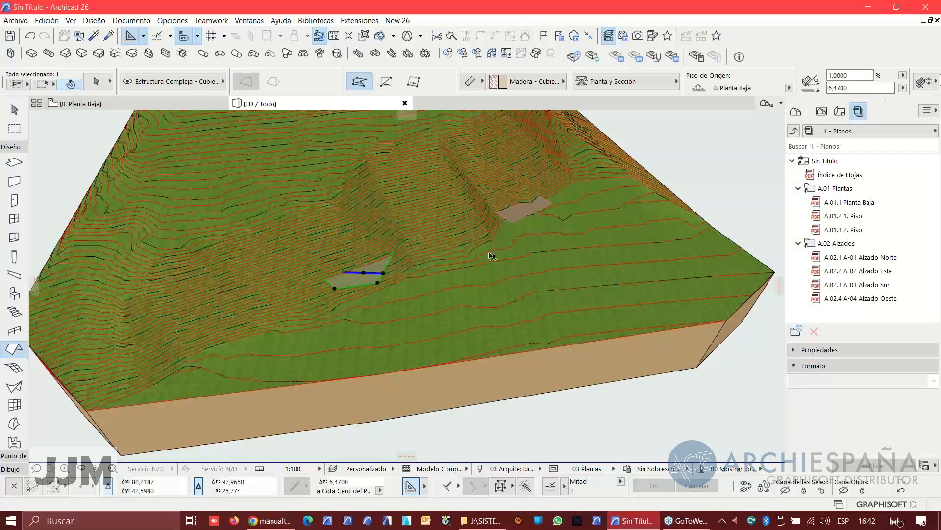
shift+click(522, 208)
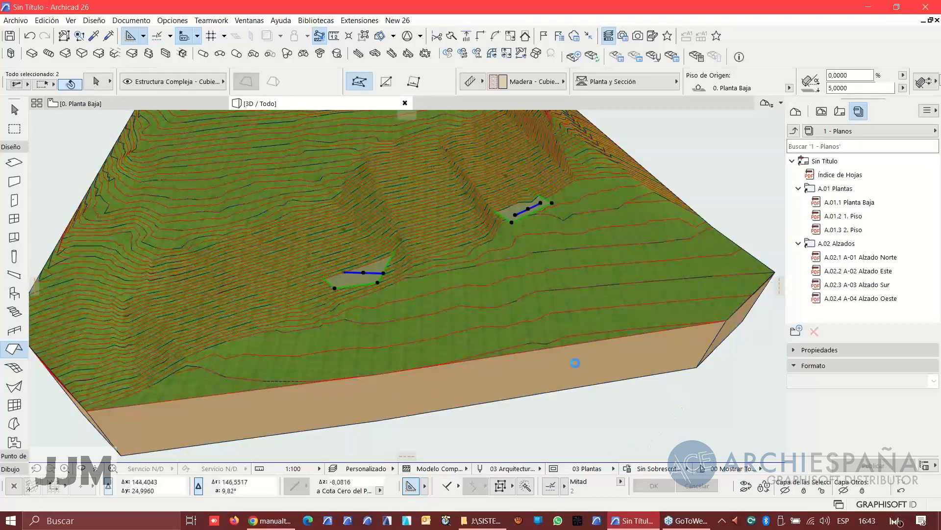
click(575, 57)
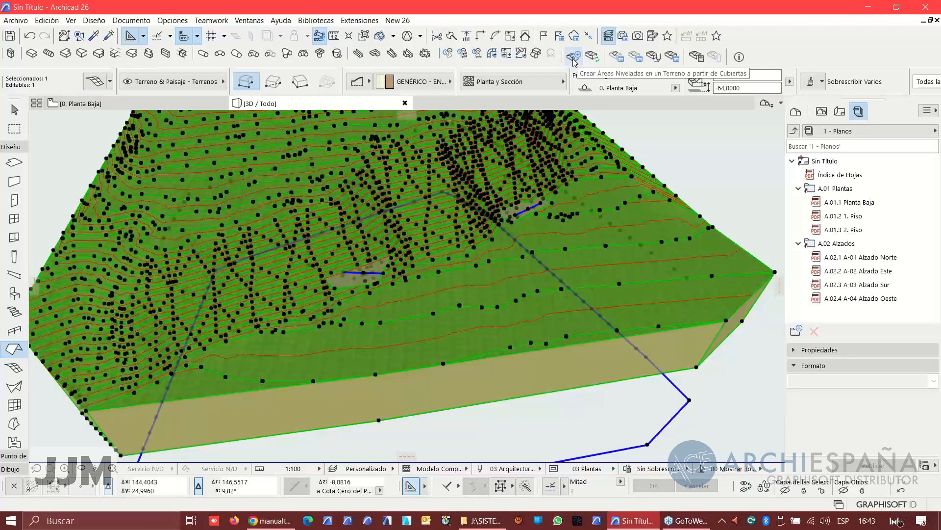
click(573, 58)
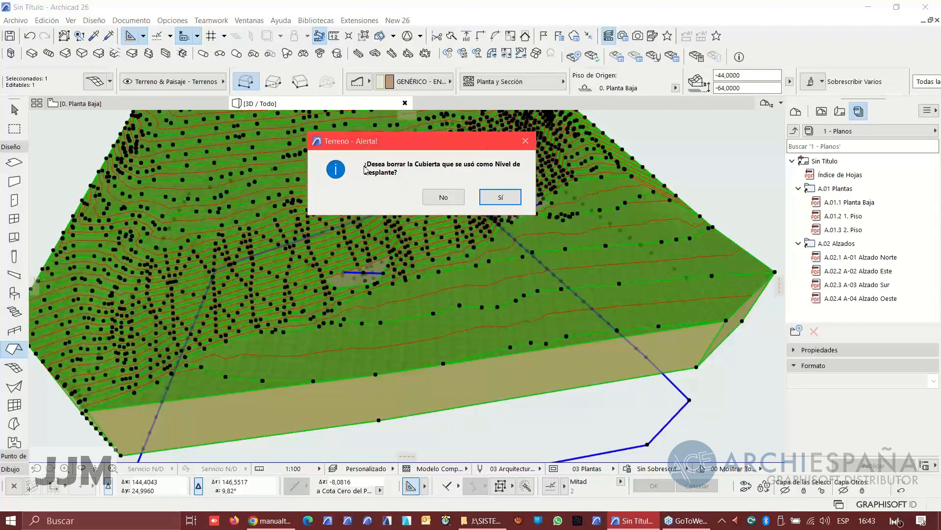
click(500, 199)
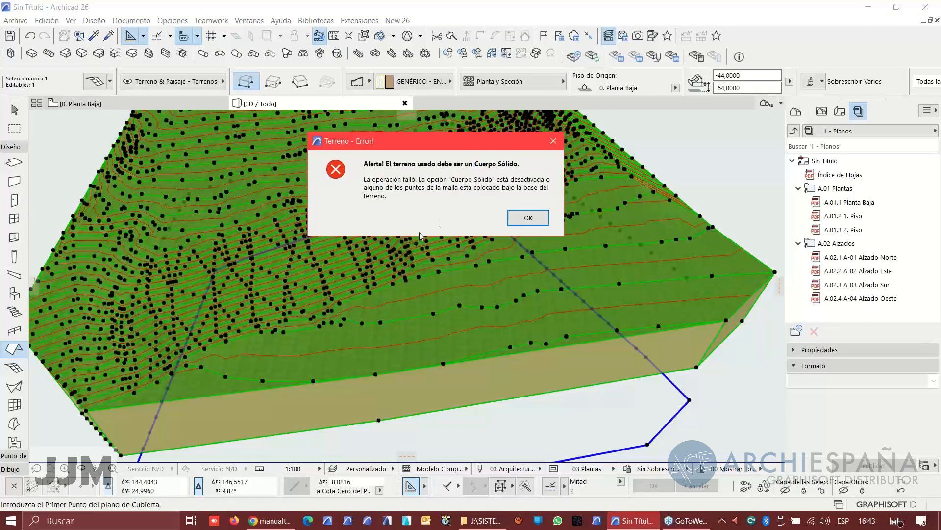
click(527, 218)
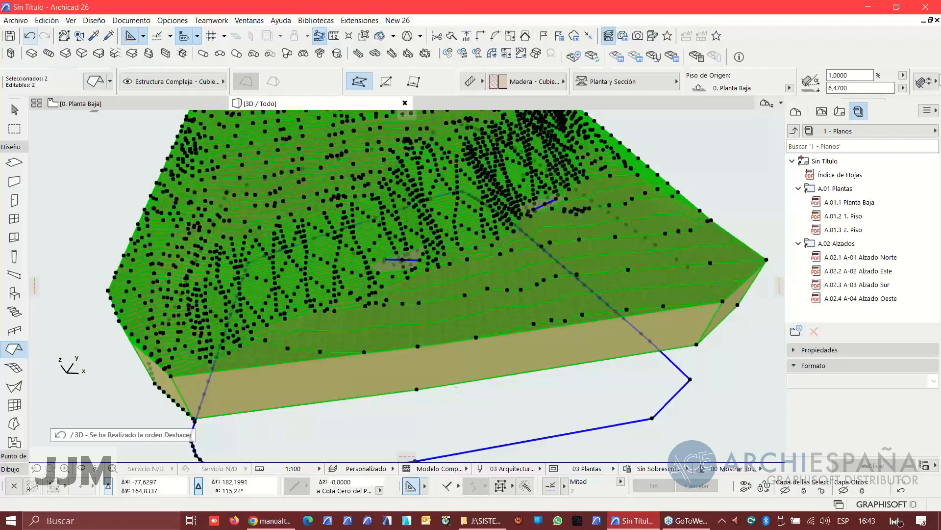
key(Escape)
Step: Change the terrain mesh's construction type to a solid body (Cuerpo Sólido)
mouse_move(486, 383)
shift+middle_down()
mouse_move(496, 357)
mouse_move(477, 386)
shift+middle_up()
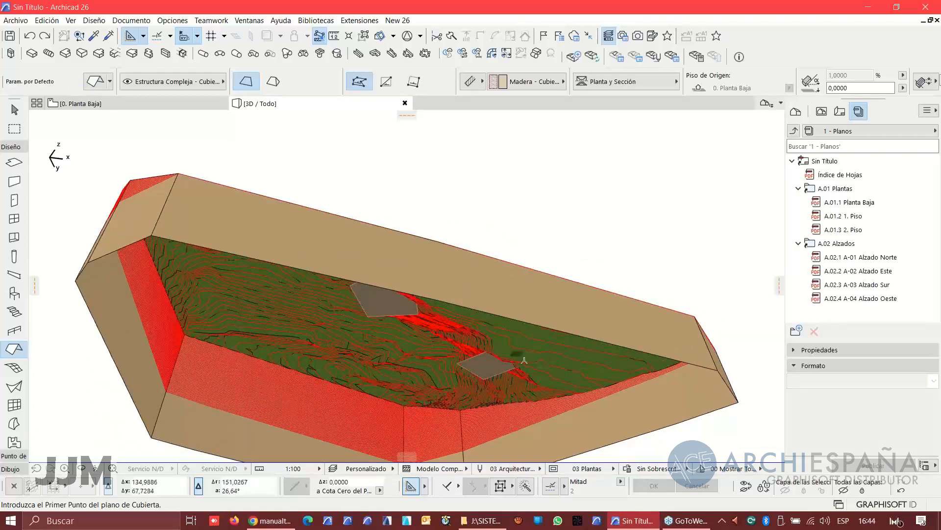
shift+click(319, 273)
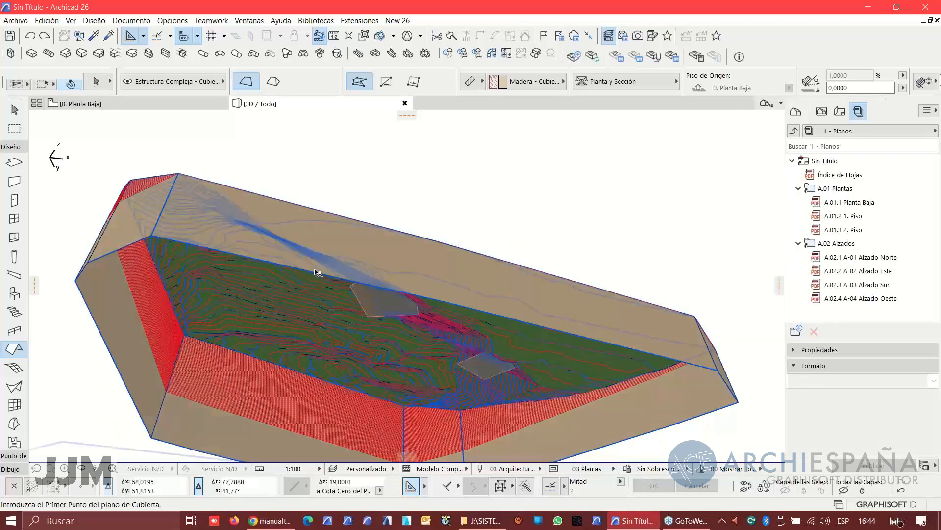
shift+click(123, 356)
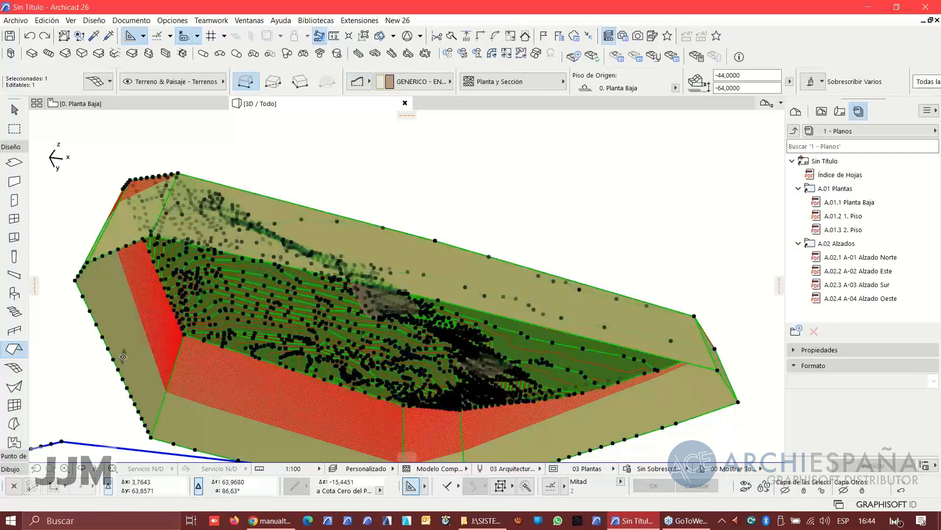
click(366, 85)
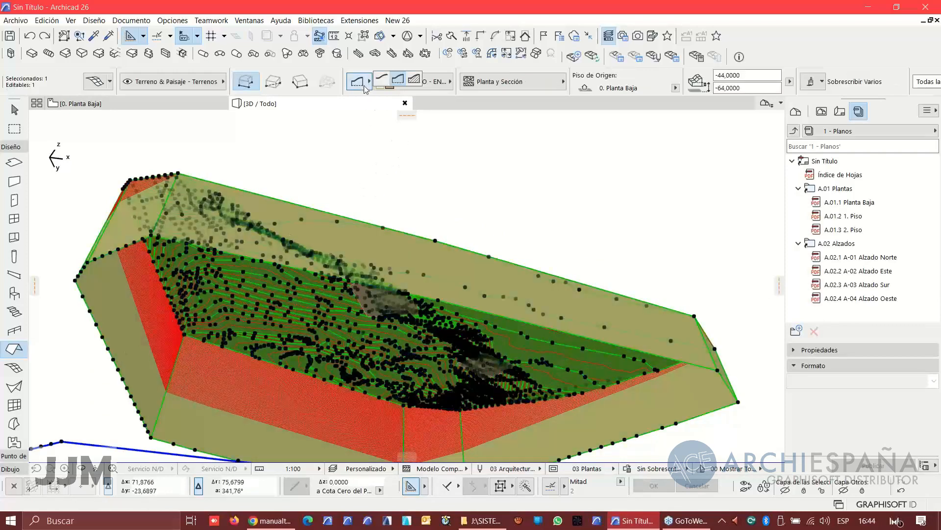
click(415, 78)
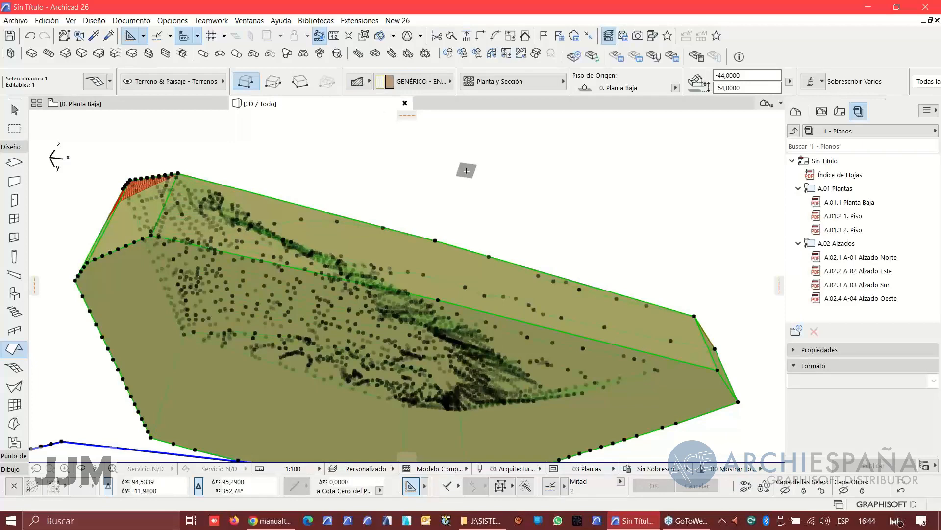
key(Escape)
Step: Create levelled areas in the solid terrain mesh from both roofs with the Terreno add-on, deleting the roofs used
shift+middle_drag(542, 187, 456, 338)
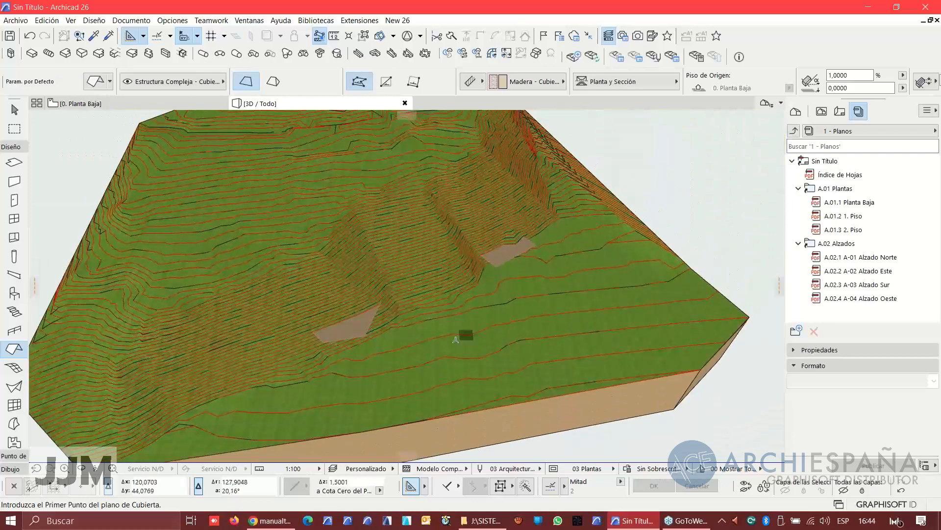
shift+click(362, 330)
shift+click(507, 259)
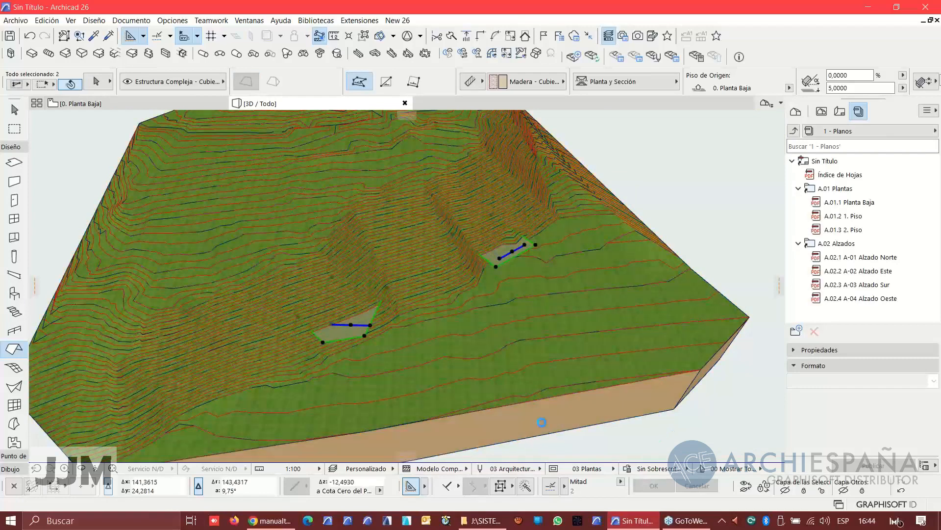
click(544, 399)
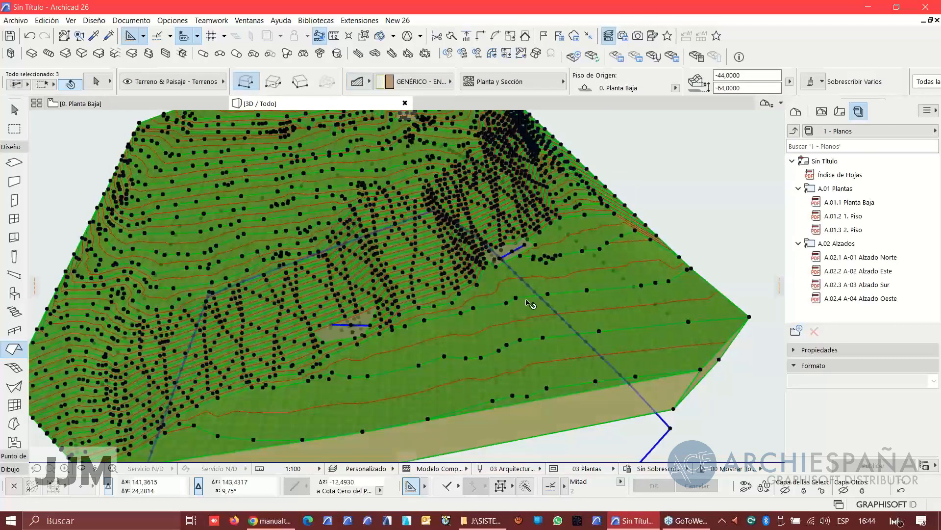
click(574, 57)
click(504, 198)
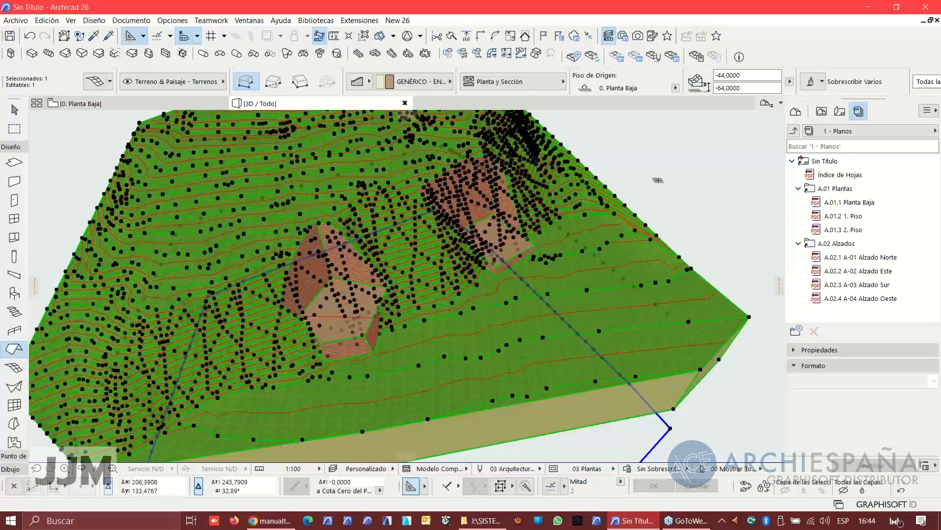
Step: Clear the selection and inspect both levelled areas and their slopes in the 3D terrain from several angles
key(Escape)
shift+middle_drag(363, 374, 374, 330)
scroll(324, 328, up, 3)
scroll(325, 328, up, 8)
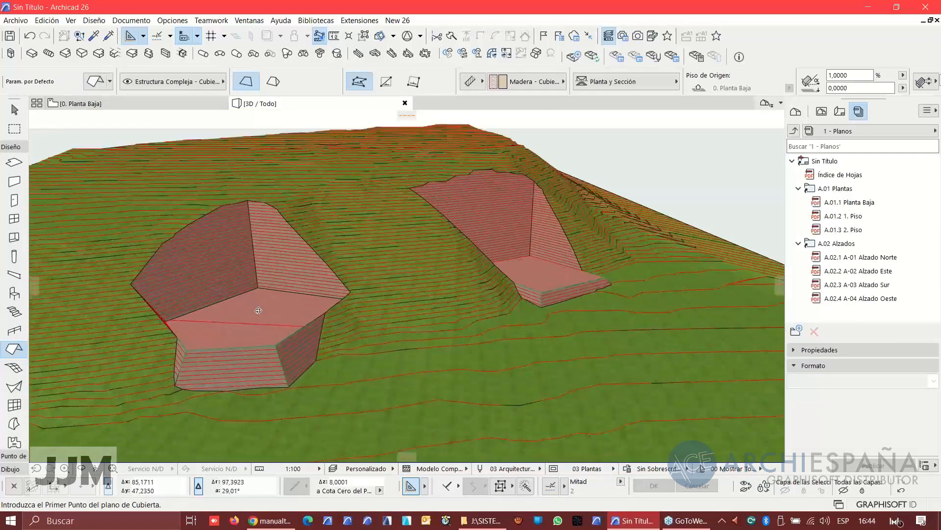
shift+middle_drag(272, 312, 344, 354)
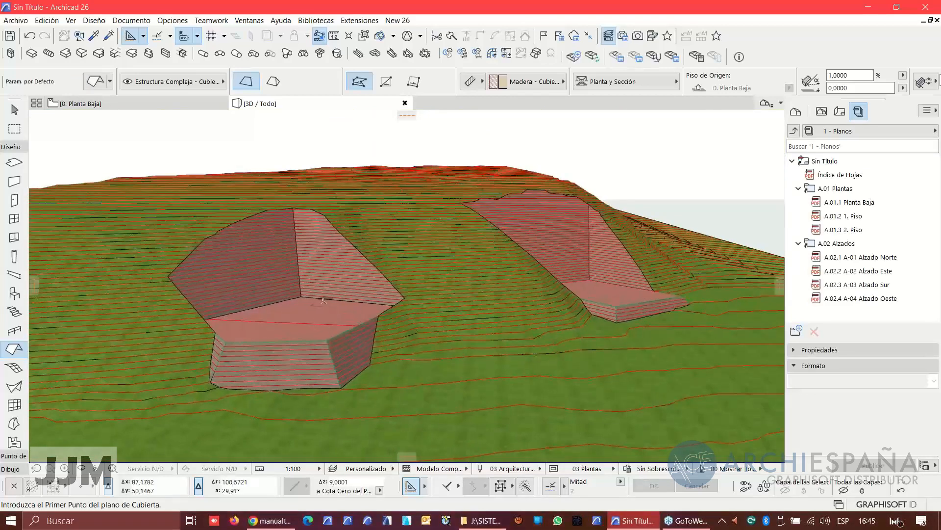
shift+middle_drag(336, 313, 466, 387)
Step: Examine both levelled areas and their surrounding slopes in the ground floor plan
key(F2)
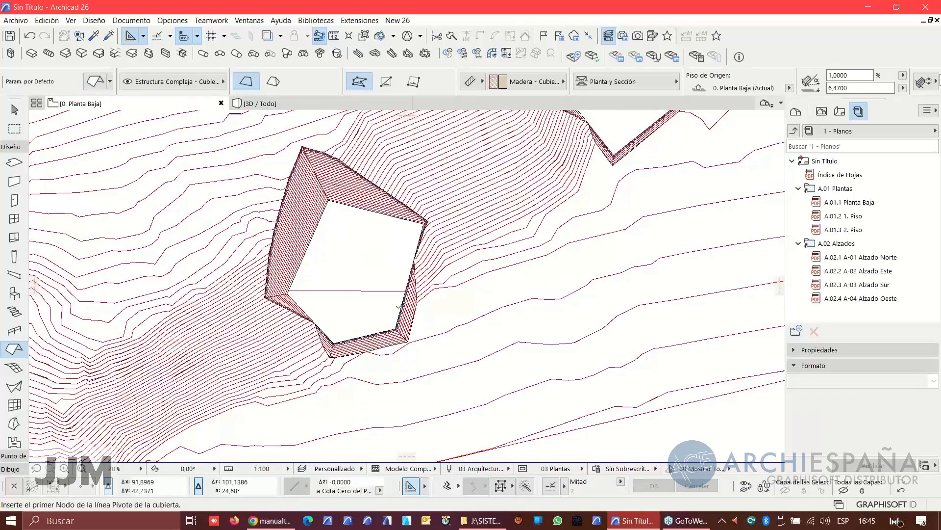
scroll(548, 183, down, 2)
middle_drag(548, 182, 442, 318)
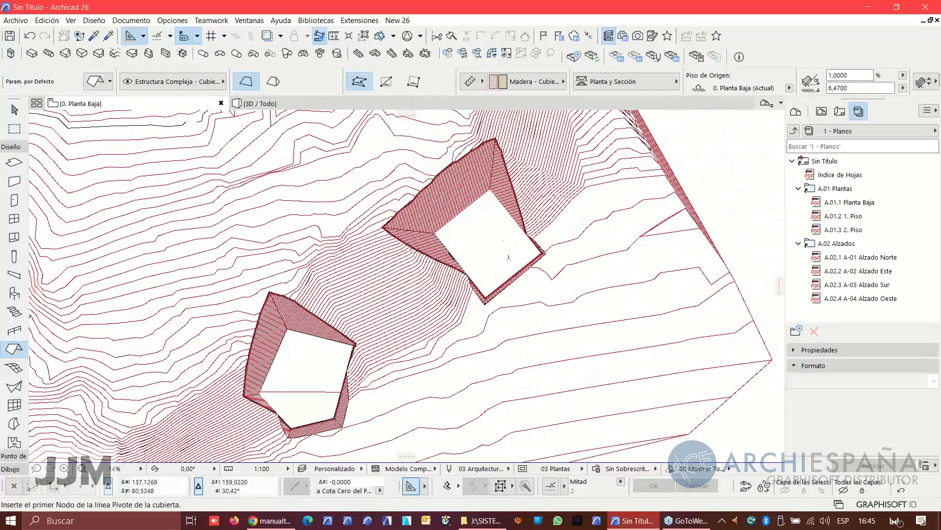
scroll(508, 257, up, 4)
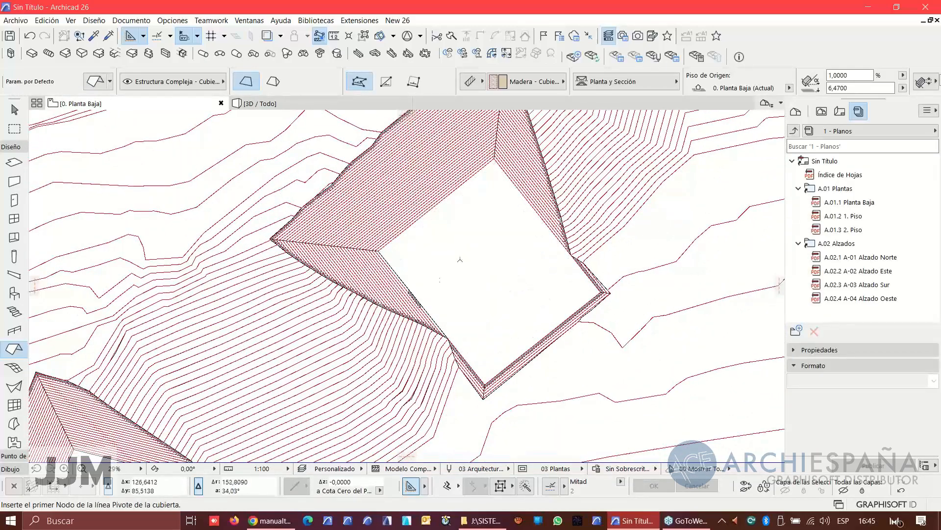
scroll(425, 292, down, 3)
middle_drag(341, 379, 391, 276)
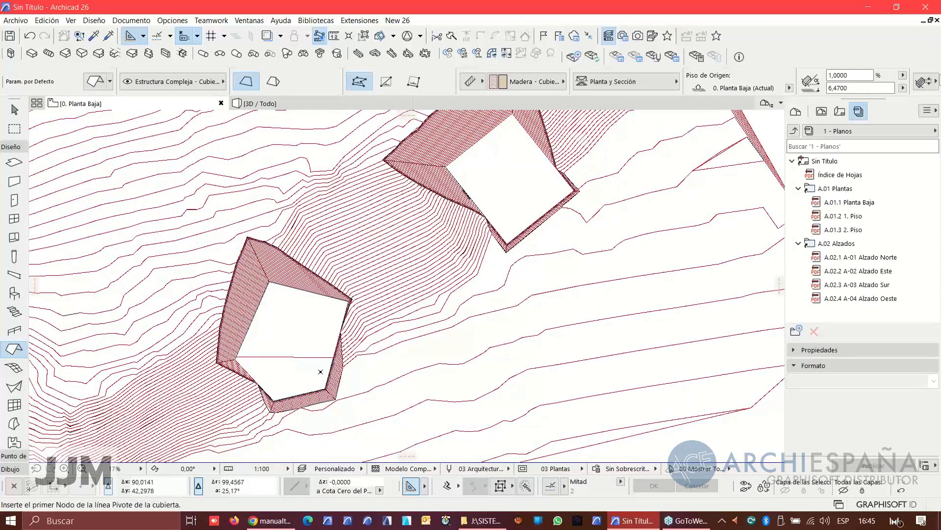
middle_drag(321, 372, 337, 363)
scroll(397, 355, up, 2)
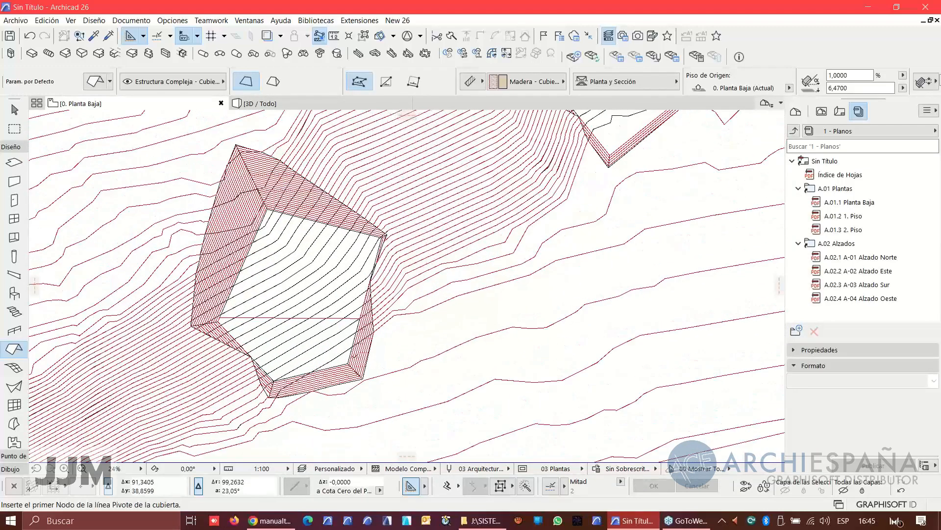
middle_drag(630, 112, 488, 289)
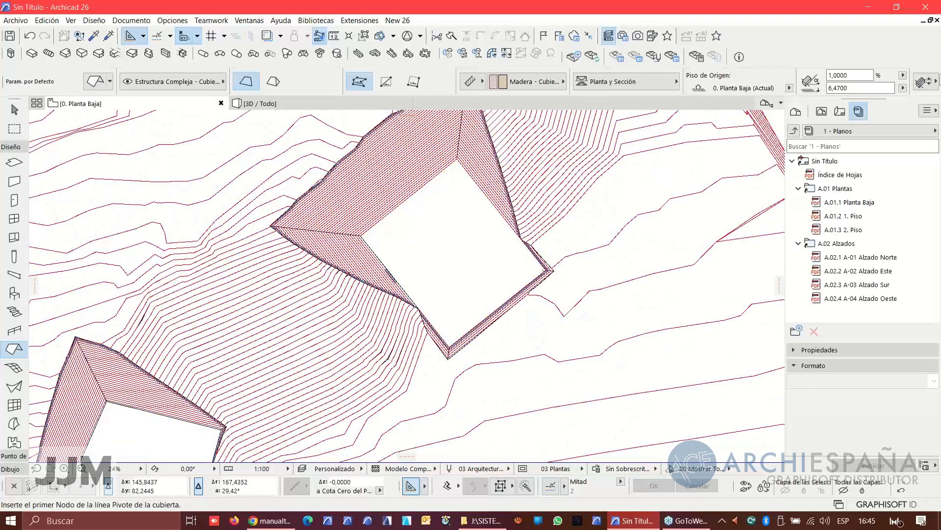
Step: Set the square levelled area's materials to Hormigón - 04 for the platform, Hierba - Marrón for fill and Hierba - Verde for cut
shift+click(550, 268)
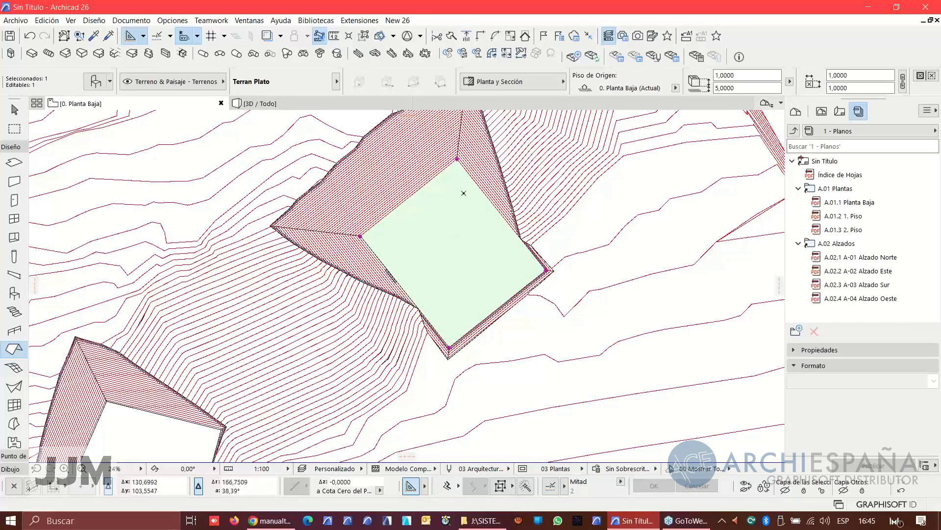
click(616, 59)
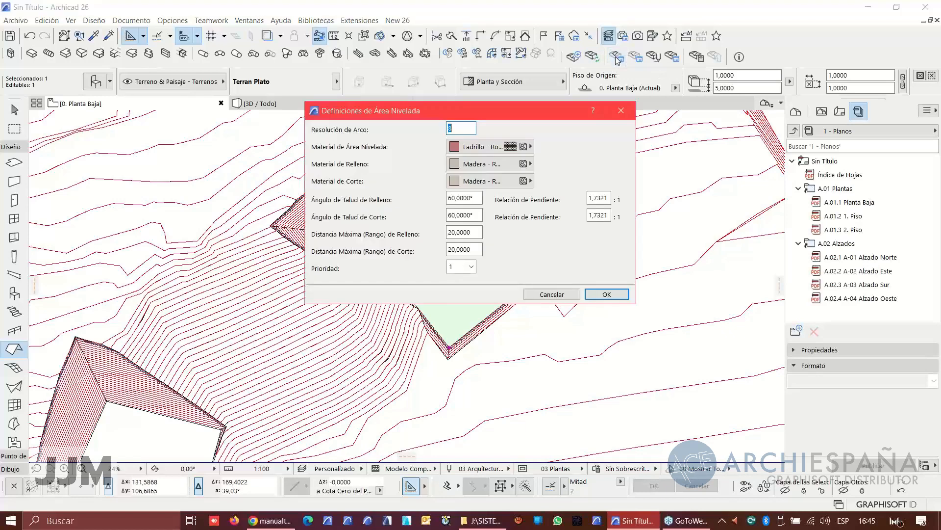
click(463, 147)
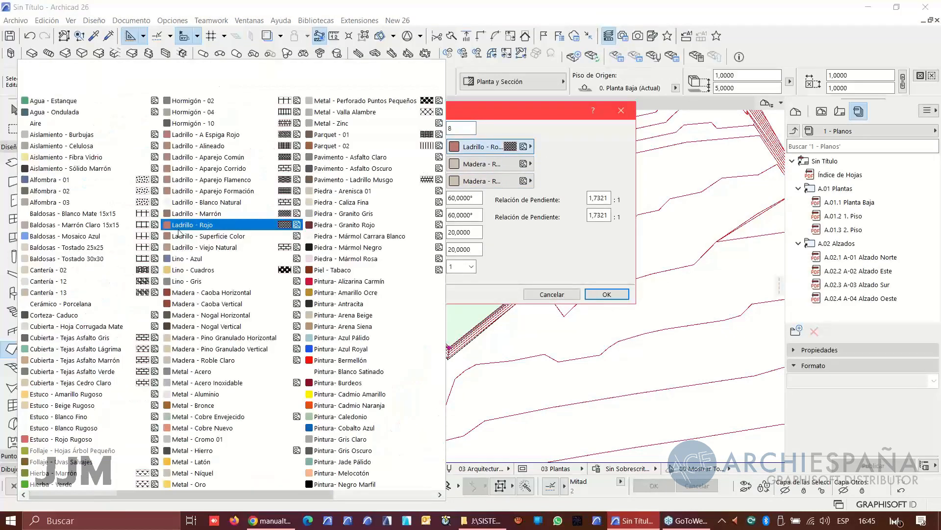
click(210, 115)
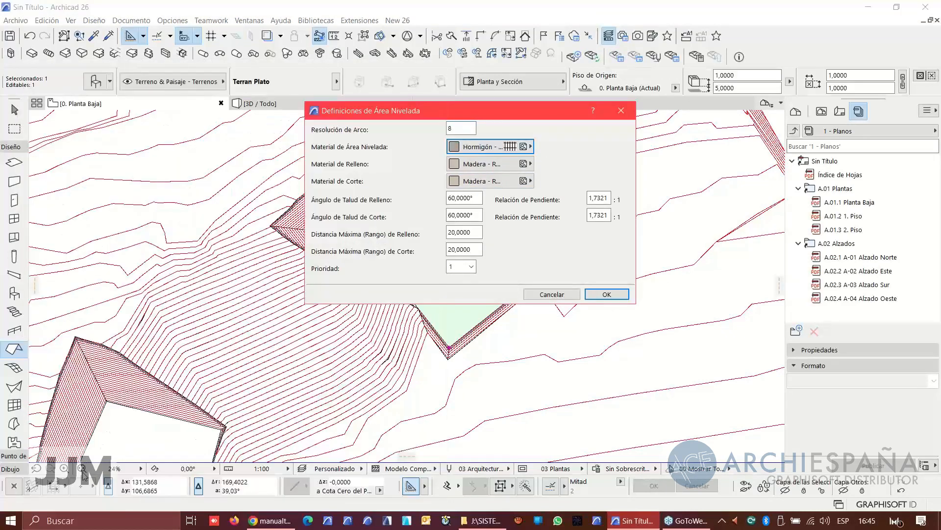
click(478, 164)
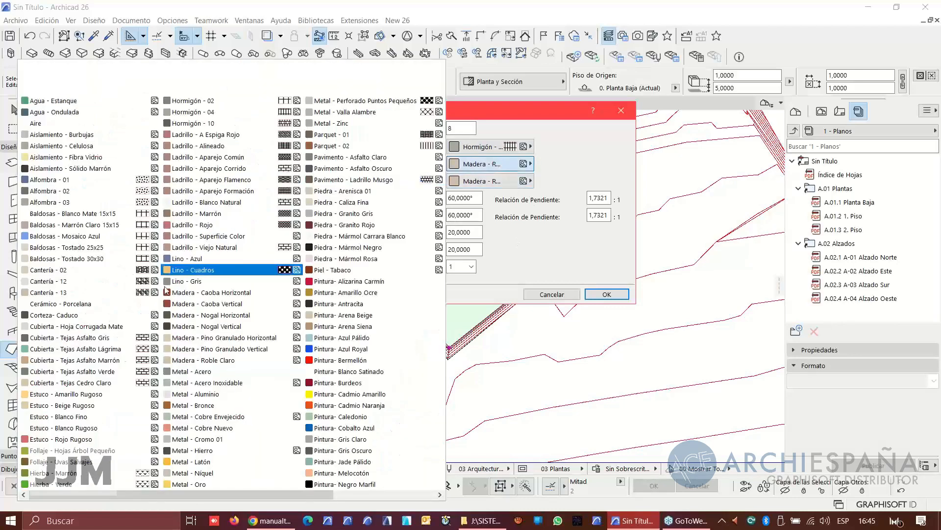
click(54, 472)
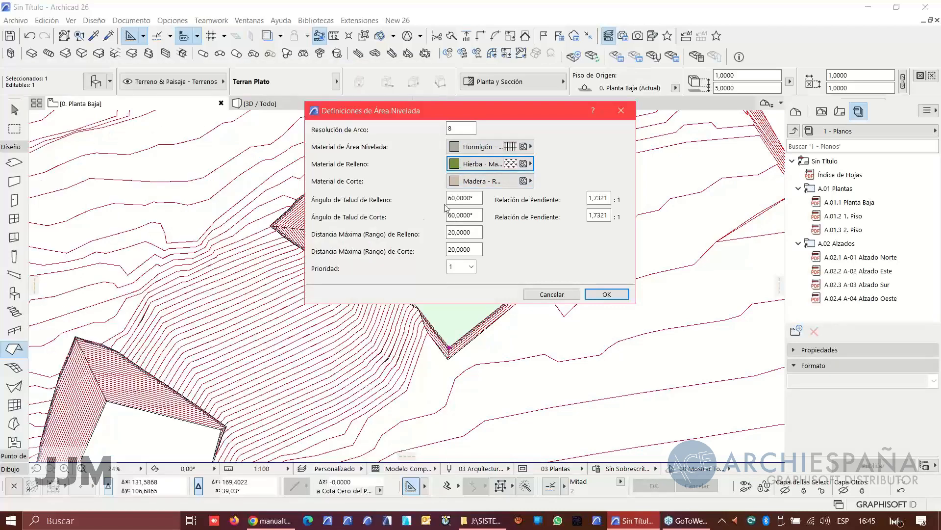
click(488, 181)
click(57, 484)
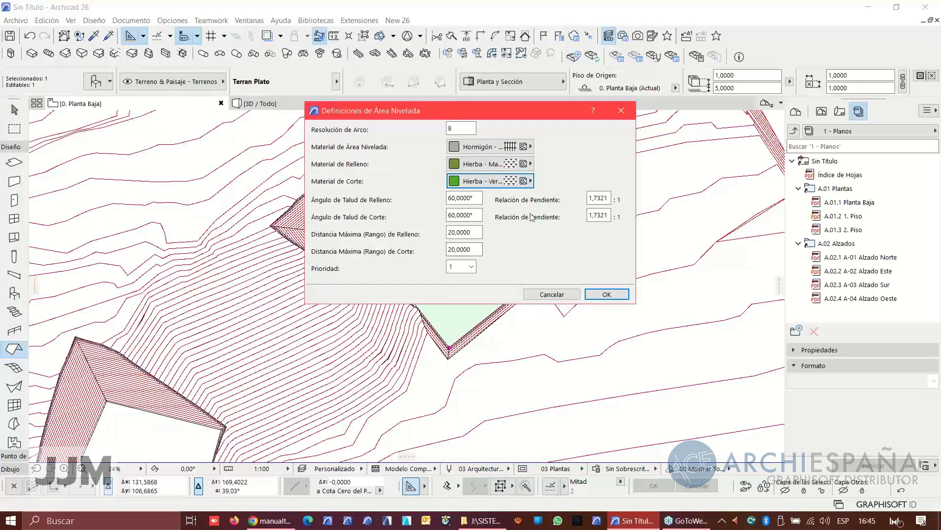
Step: Set the square area's fill slope angle to 20°, cut slope angle to 45° and maximum fill distance to 30, and apply the settings
click(477, 195)
drag(478, 196, 391, 198)
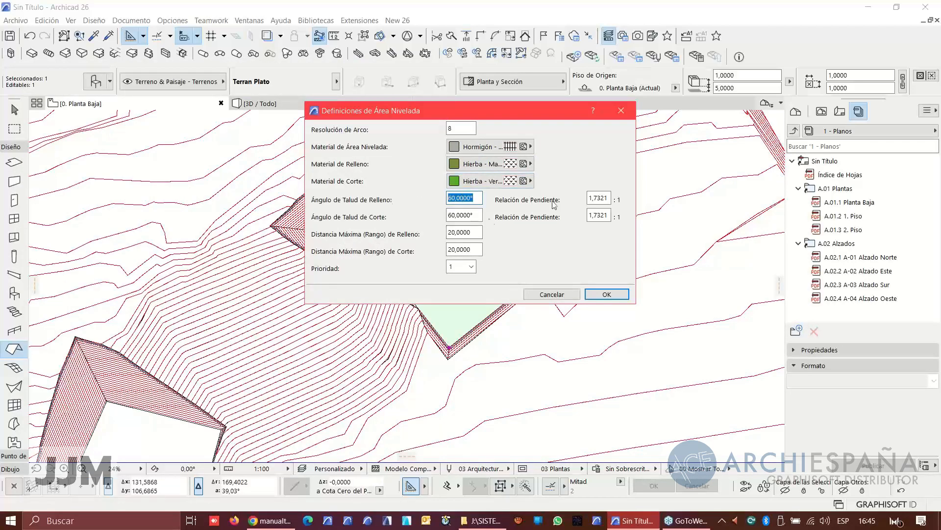
click(475, 214)
drag(475, 214, 374, 251)
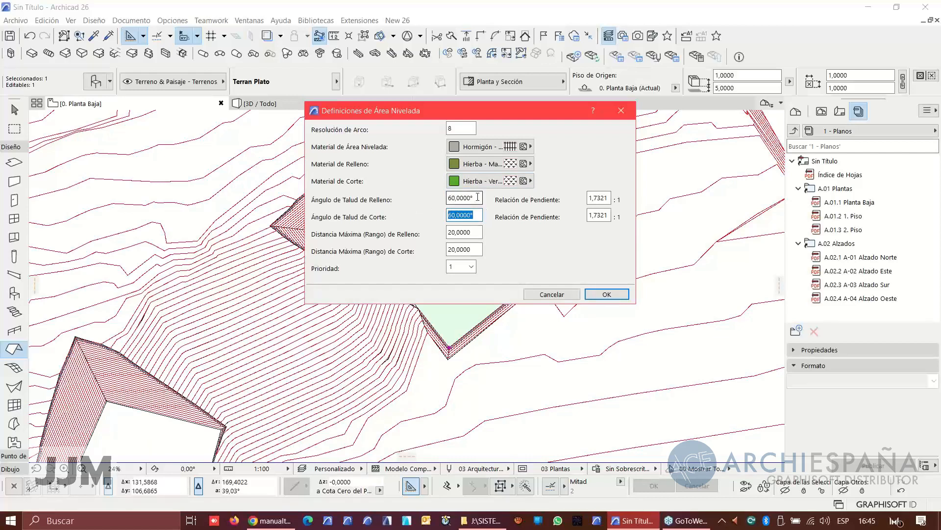
drag(477, 197, 445, 199)
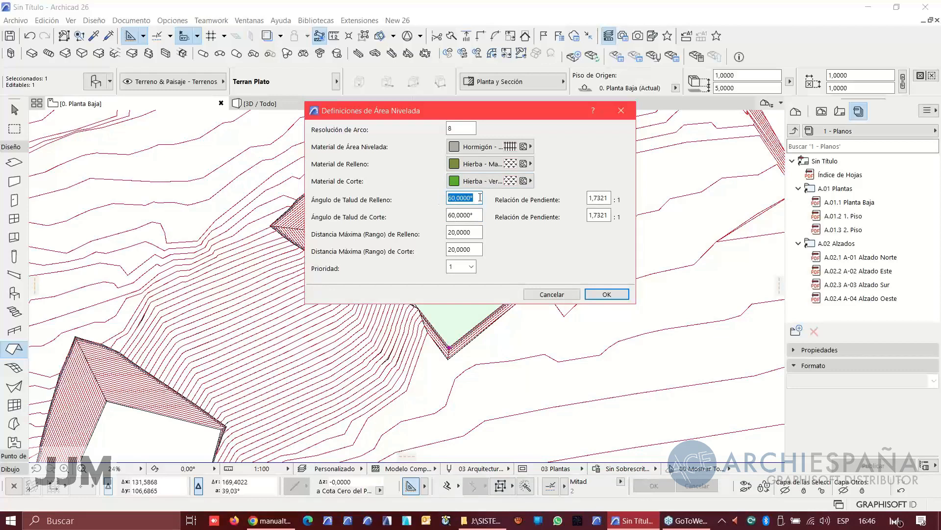
text(20)
drag(478, 216, 451, 221)
text(45)
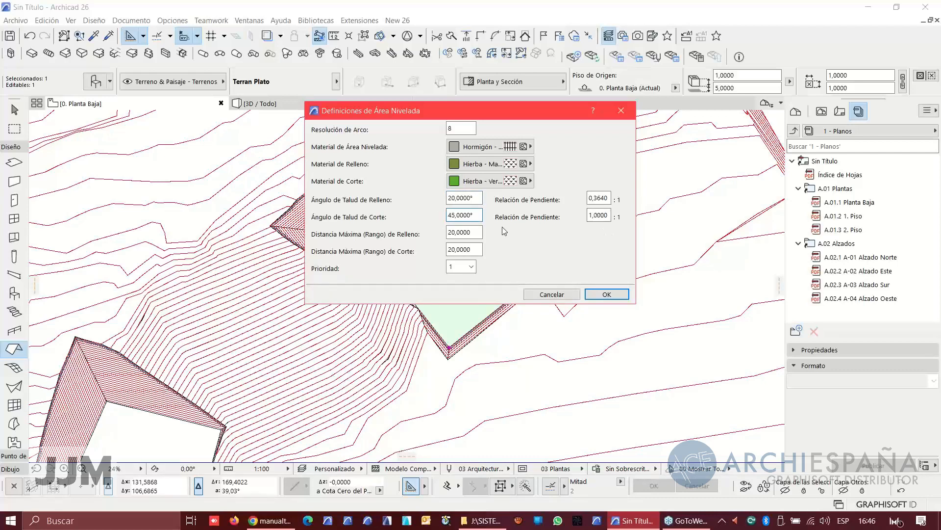
drag(478, 198, 411, 195)
drag(473, 235, 465, 231)
text(30)
click(607, 295)
Step: Compare the square area's new slopes and materials with the pentagonal area in plan and from several 3D angles
key(F3)
key(F2)
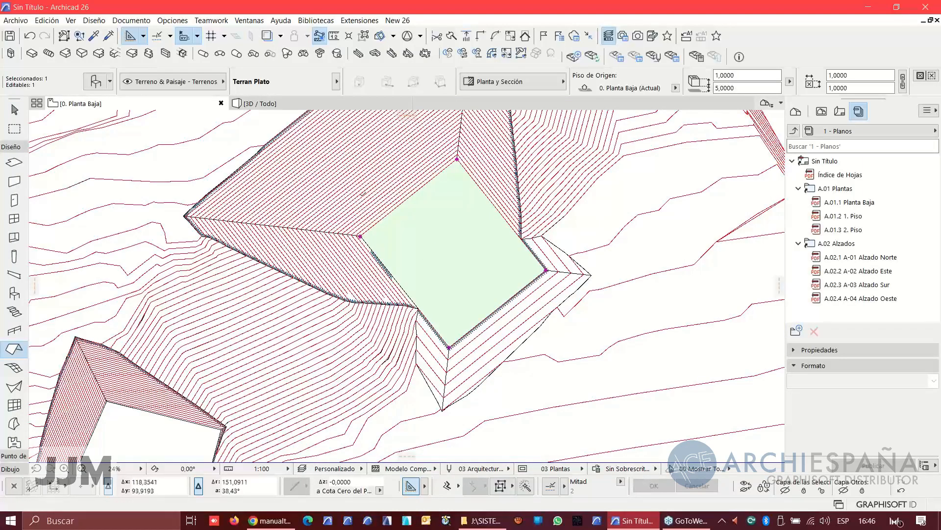
scroll(481, 247, down, 2)
middle_drag(481, 245, 443, 289)
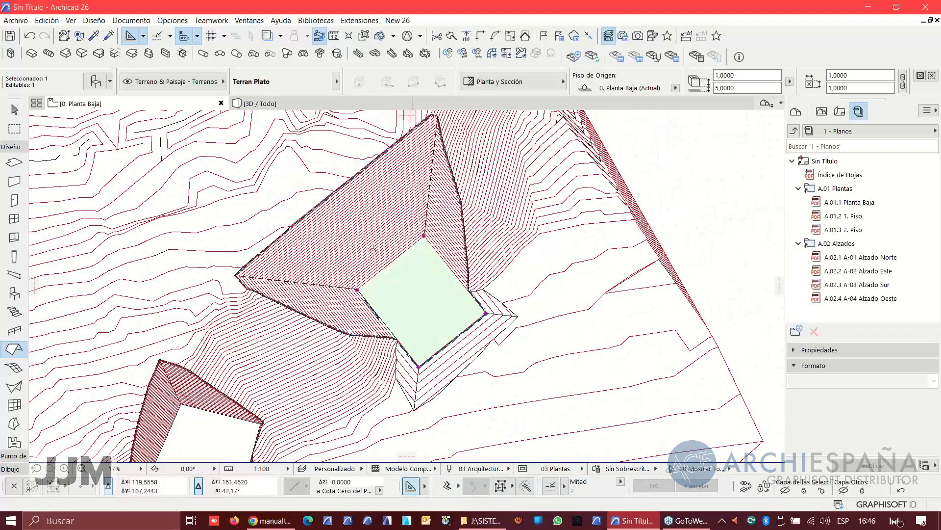
key(F3)
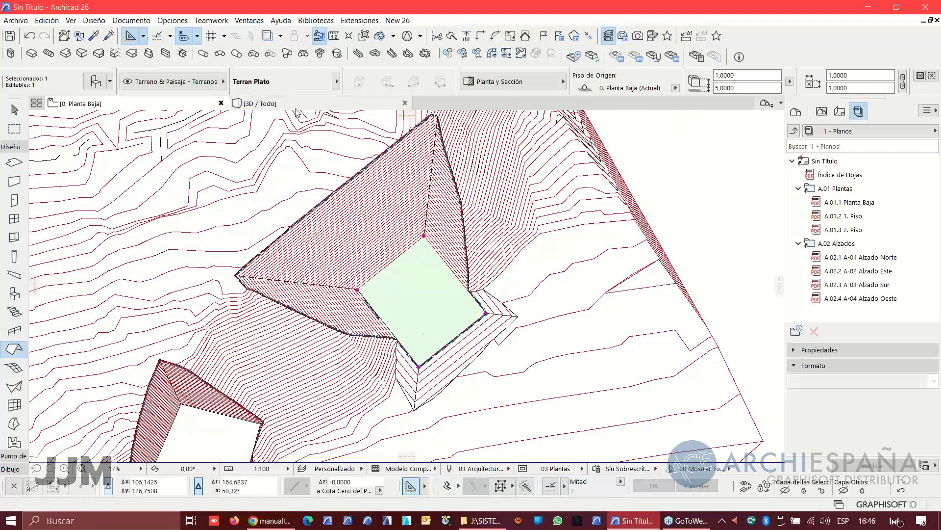
key(Escape)
shift+middle_drag(641, 301, 475, 359)
middle_drag(629, 379, 348, 318)
scroll(455, 320, up, 4)
scroll(455, 320, up, 2)
shift+middle_drag(433, 320, 416, 319)
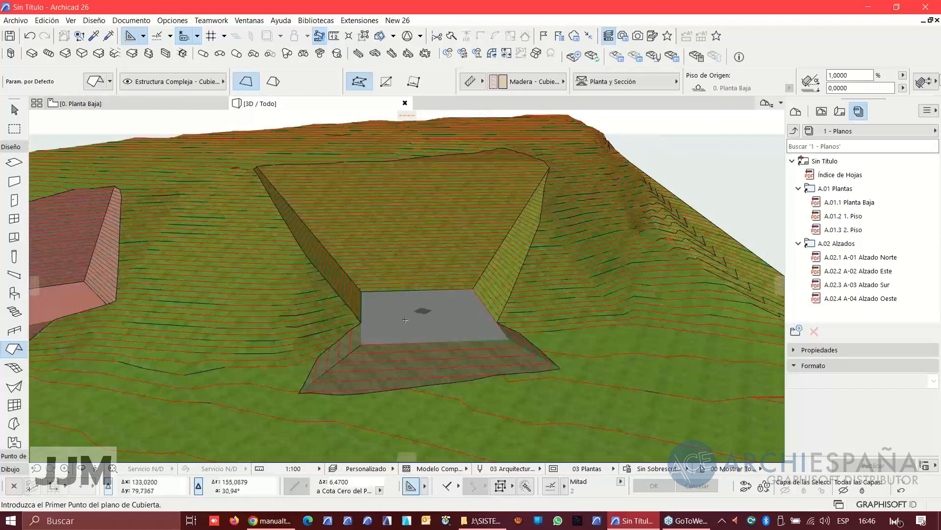
shift+middle_drag(400, 319, 534, 334)
shift+middle_drag(426, 323, 479, 347)
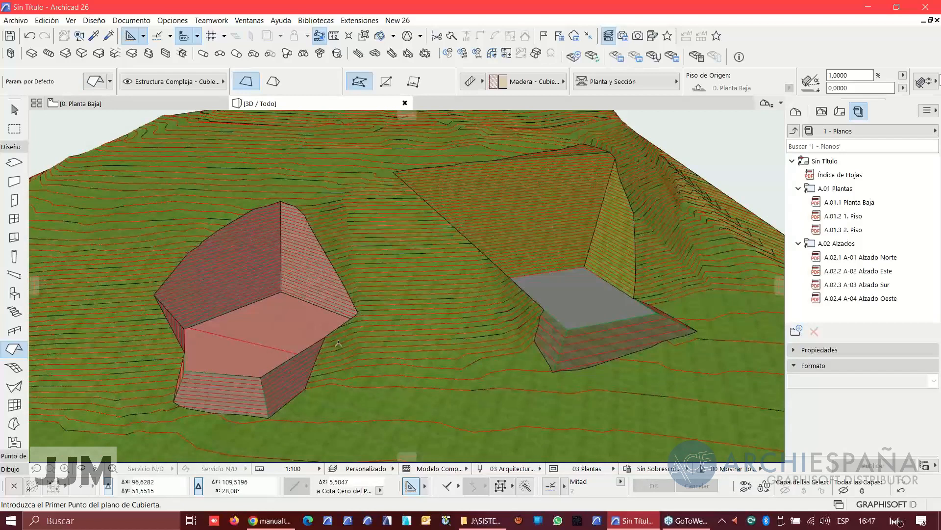
shift+middle_drag(371, 374, 187, 152)
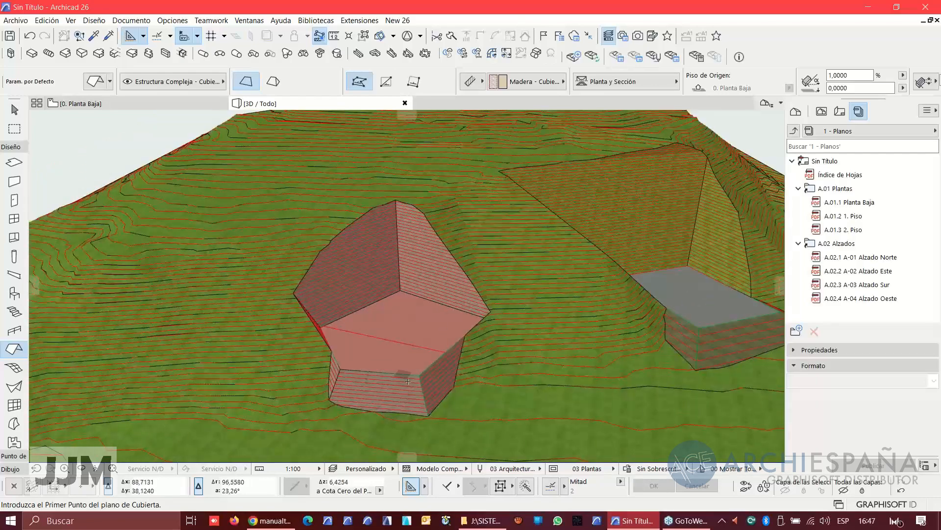
Step: Return to the ground floor plan and select only the pentagonal levelled area by its edge, dropping the square one from the selection
click(144, 105)
scroll(402, 314, down, 2)
middle_drag(402, 313, 454, 203)
scroll(313, 324, up, 4)
middle_drag(292, 341, 347, 316)
scroll(346, 316, up, 1)
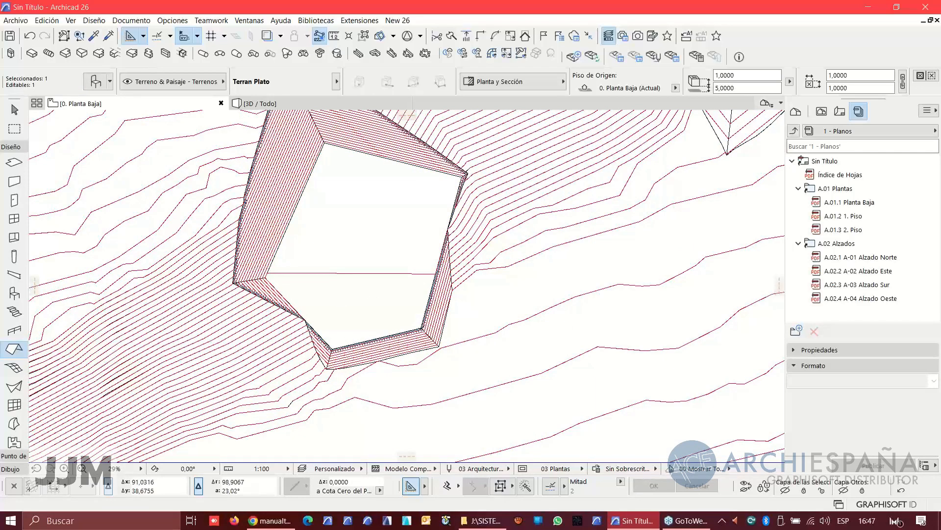
shift+click(444, 329)
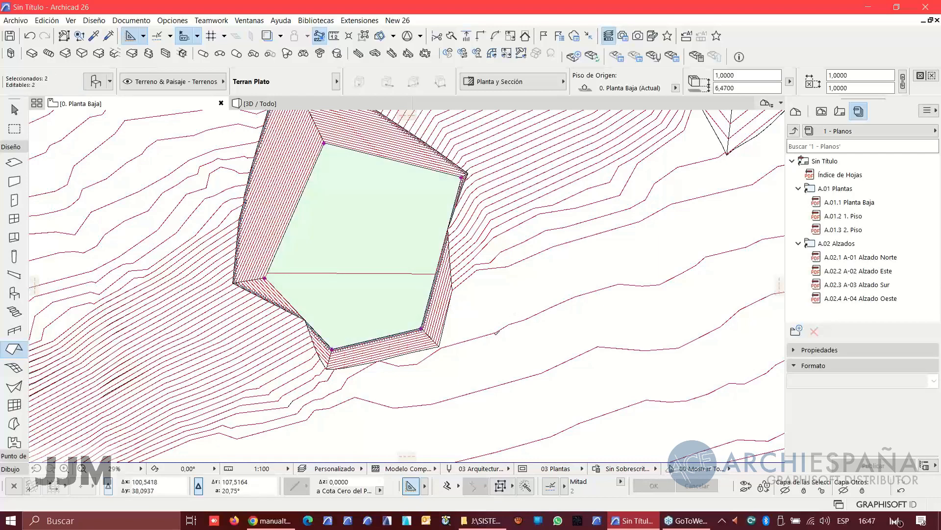
middle_drag(483, 307, 465, 347)
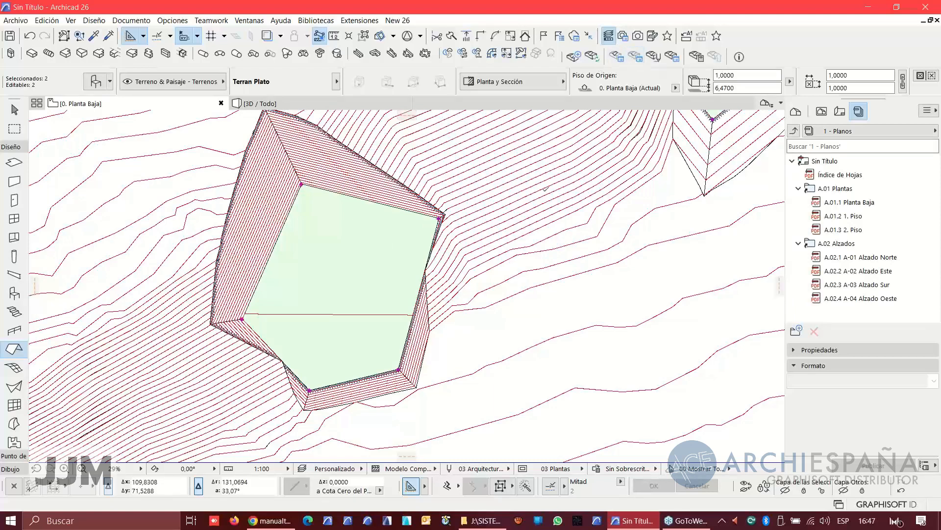
scroll(471, 259, down, 3)
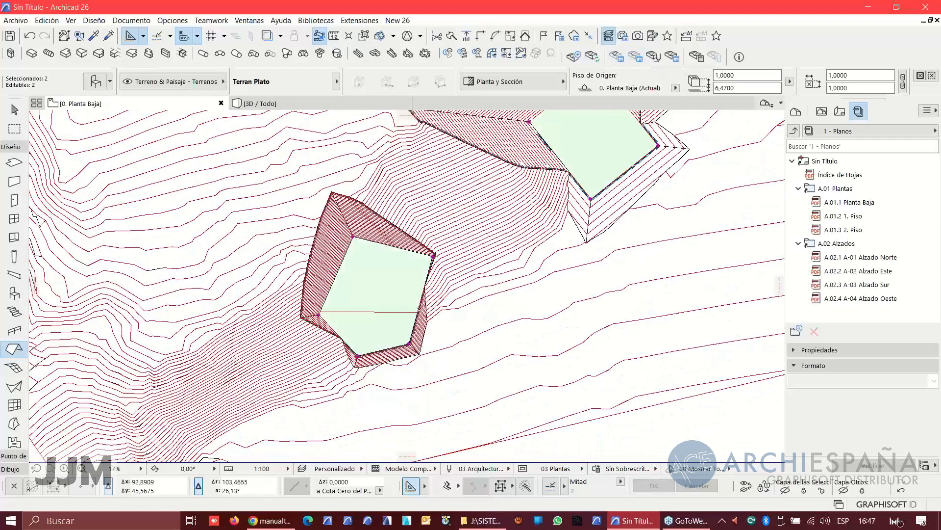
scroll(587, 293, down, 2)
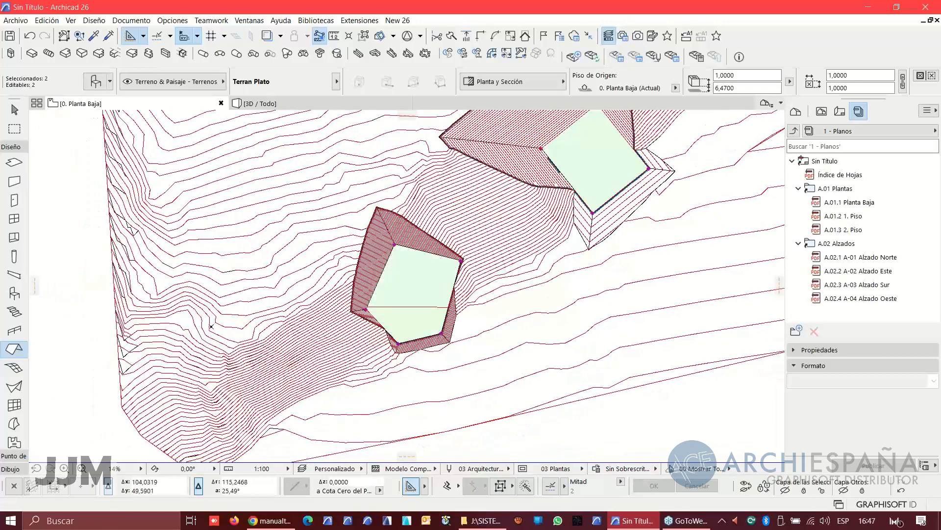
key(Escape)
scroll(437, 278, up, 5)
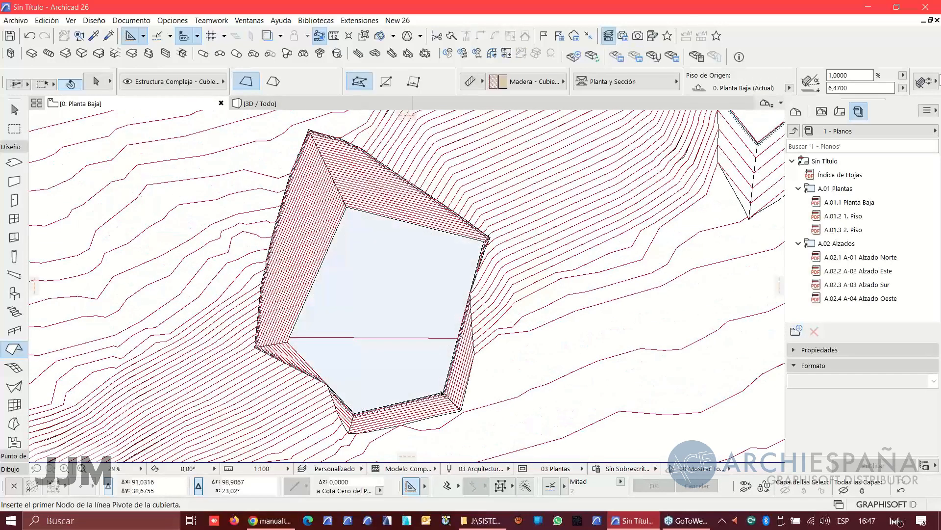
shift+click(470, 328)
Step: Open the pentagonal area's slope definitions and go through its sides in turn until the south slope is reached
click(635, 57)
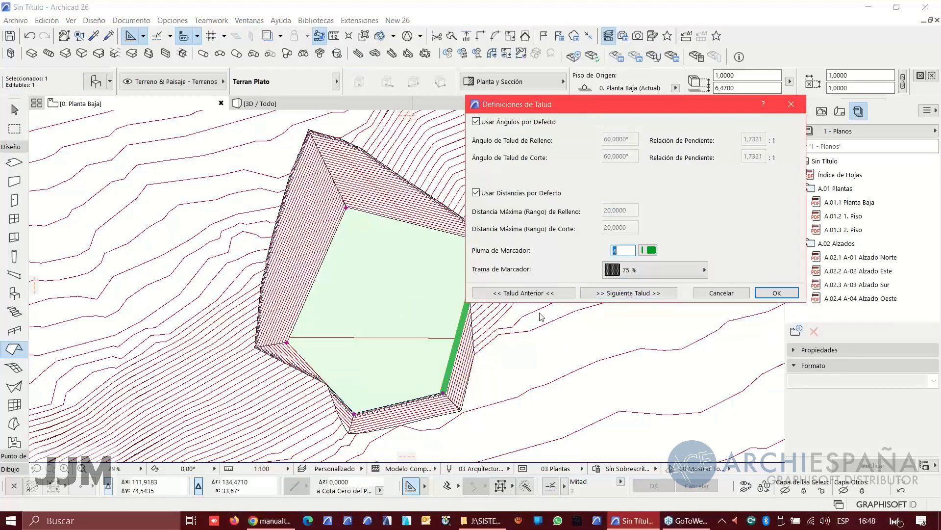
click(608, 293)
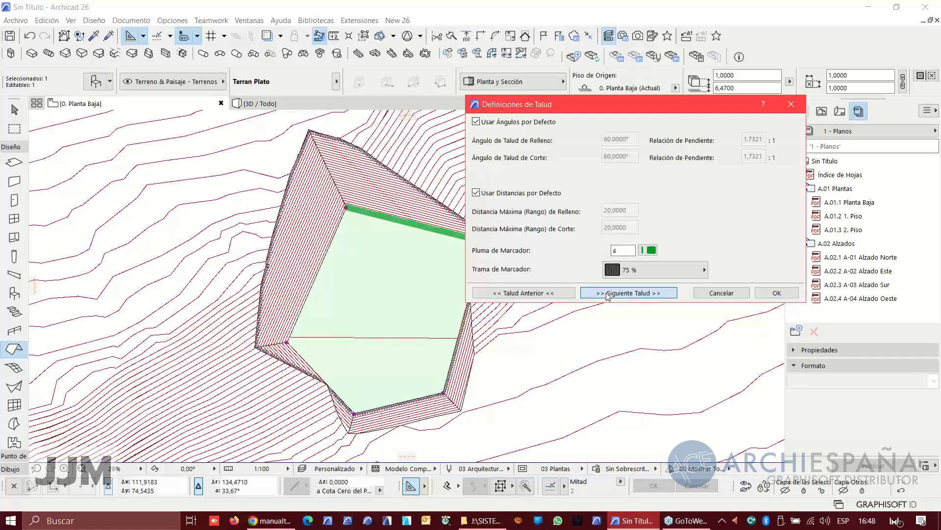
click(608, 294)
click(606, 293)
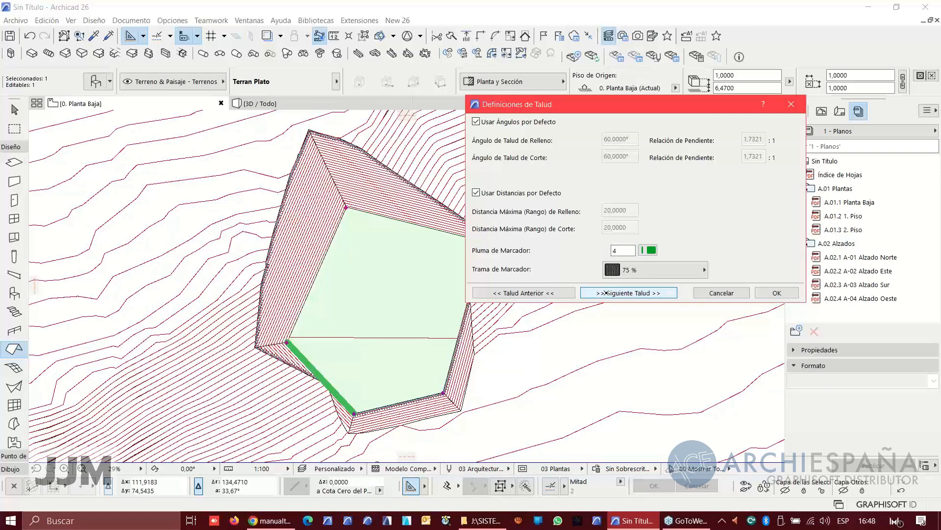
click(607, 293)
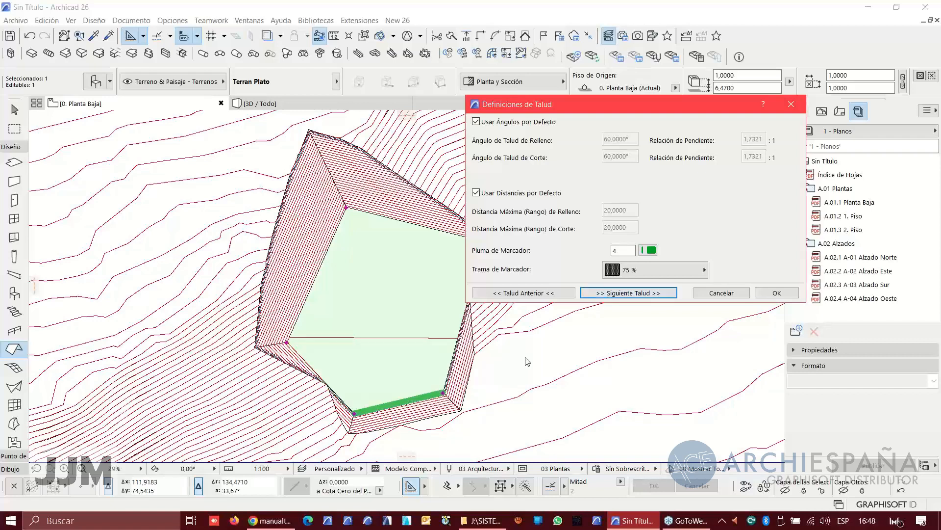
Step: Turn off the default angles for the pentagon's south slope and set its fill slope angle to 10°
click(510, 122)
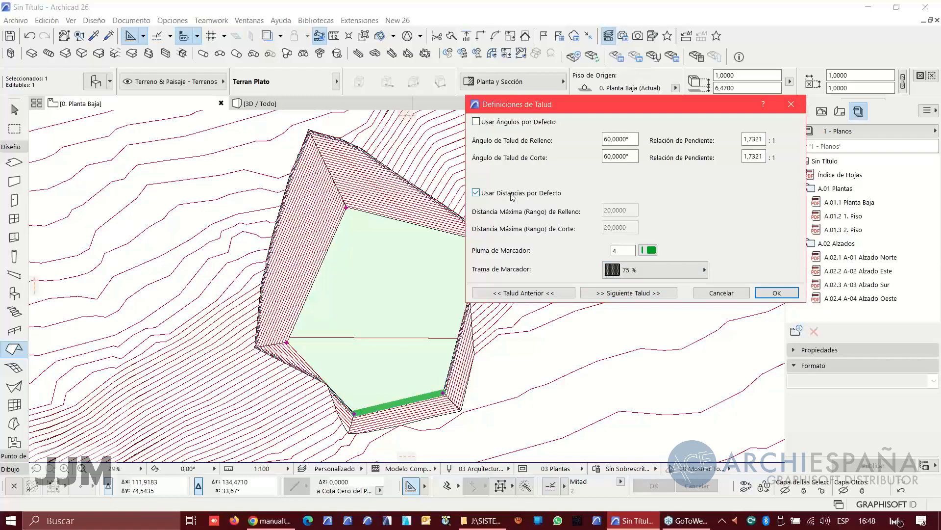
double_click(630, 138)
text(10)
key(Tab)
click(630, 141)
click(615, 158)
click(638, 293)
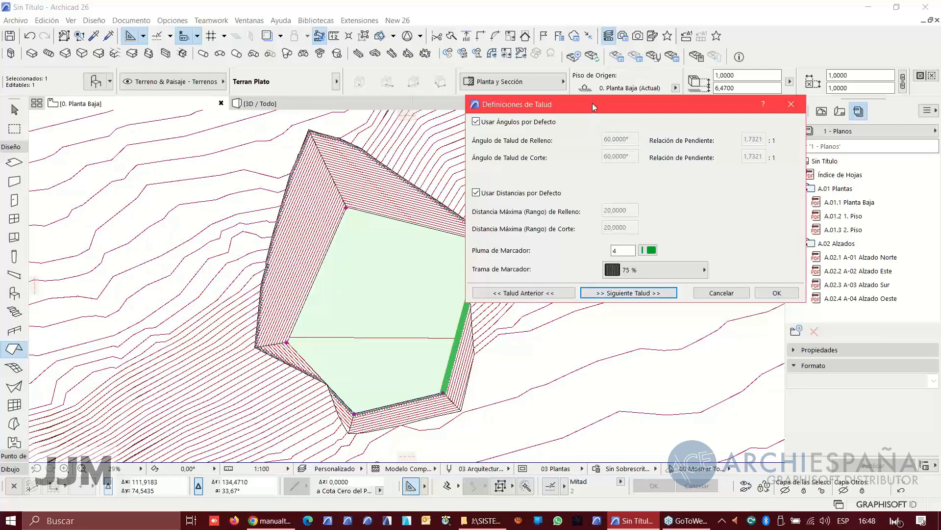
Step: Override the default angles on the pentagon's east slope, setting both its fill and cut slope angles to 45°
drag(593, 107, 646, 67)
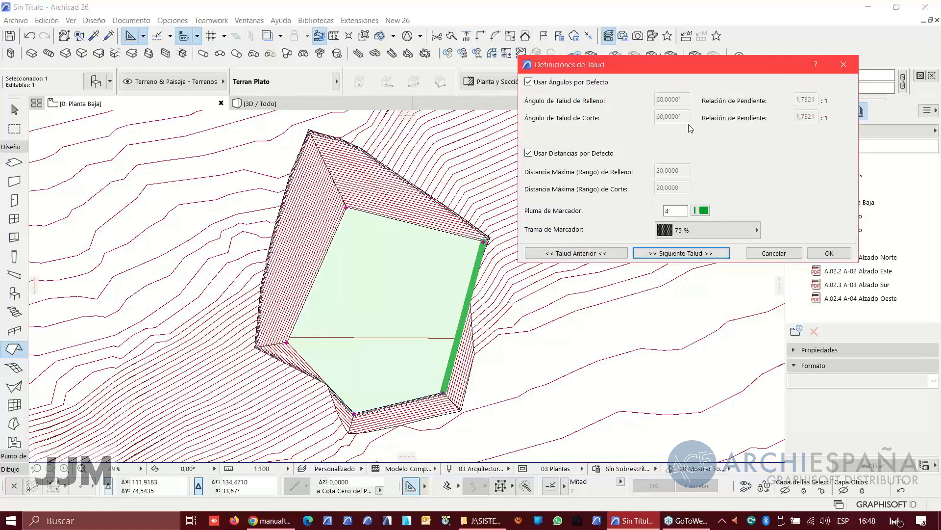
click(529, 82)
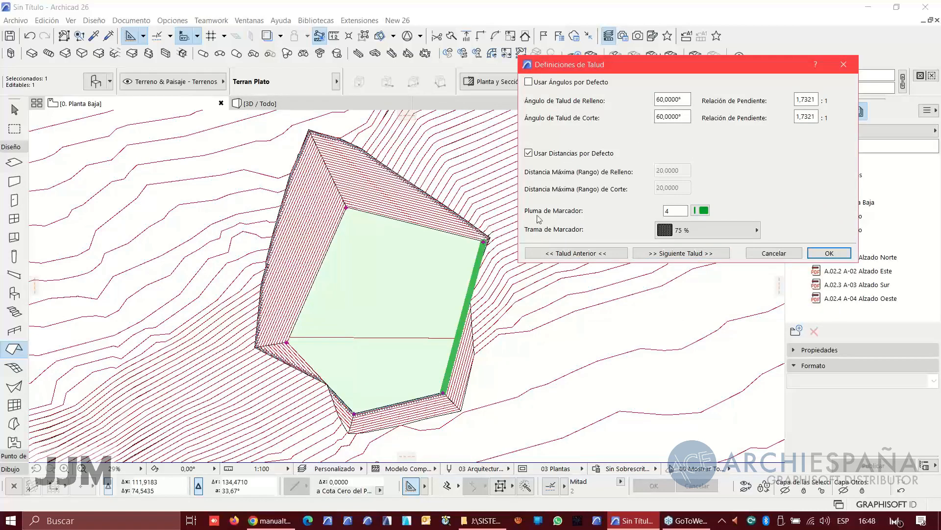
drag(683, 100, 655, 114)
text(45)
key(Tab)
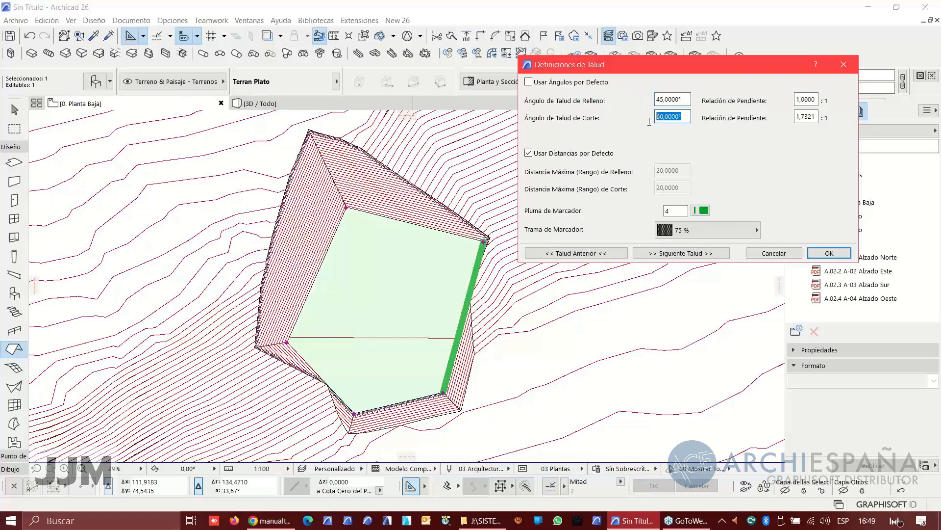
text(45)
click(691, 253)
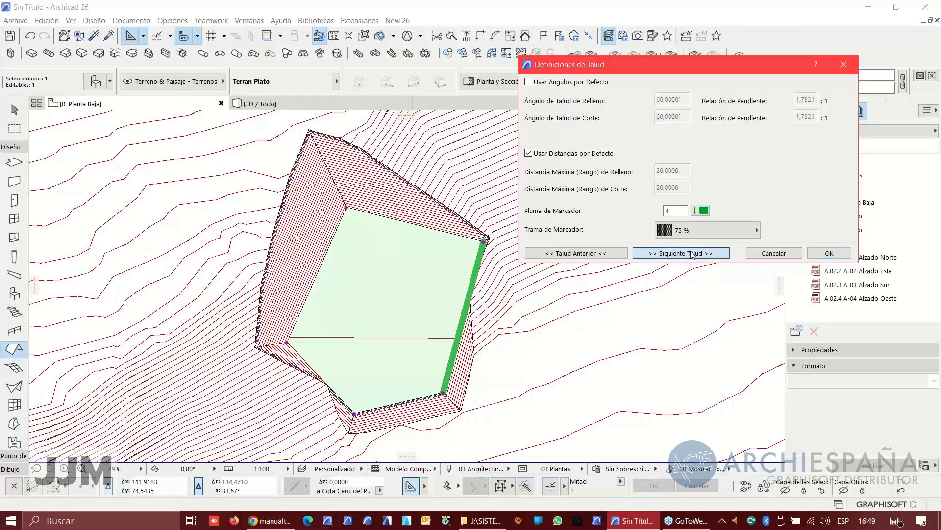
Step: Override the default angles on the pentagon's north slope, setting both its fill and cut slope angles to 75°
click(691, 253)
click(562, 83)
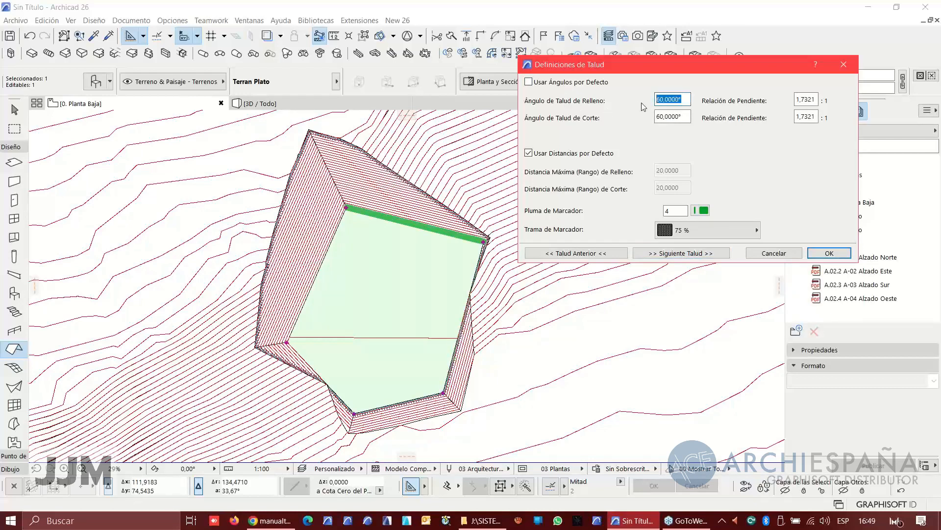
text(75)
double_click(686, 101)
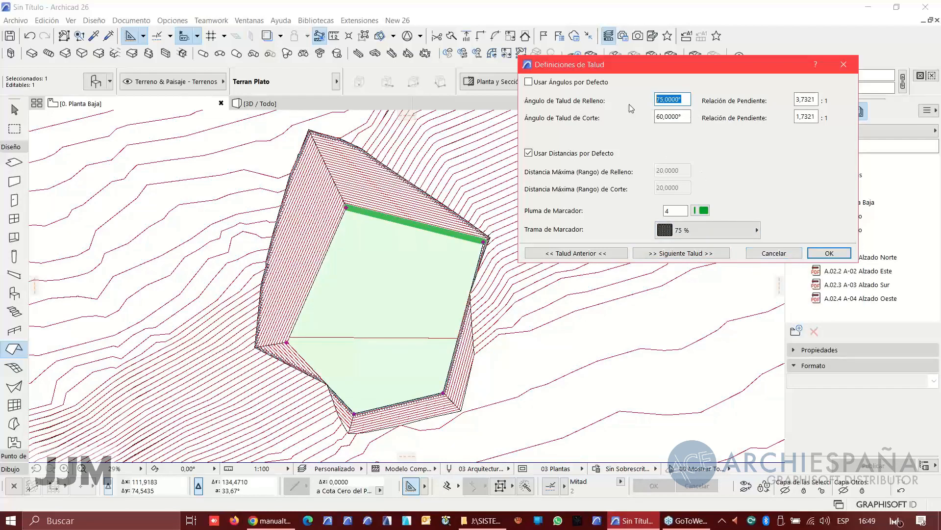
double_click(681, 116)
text(7)
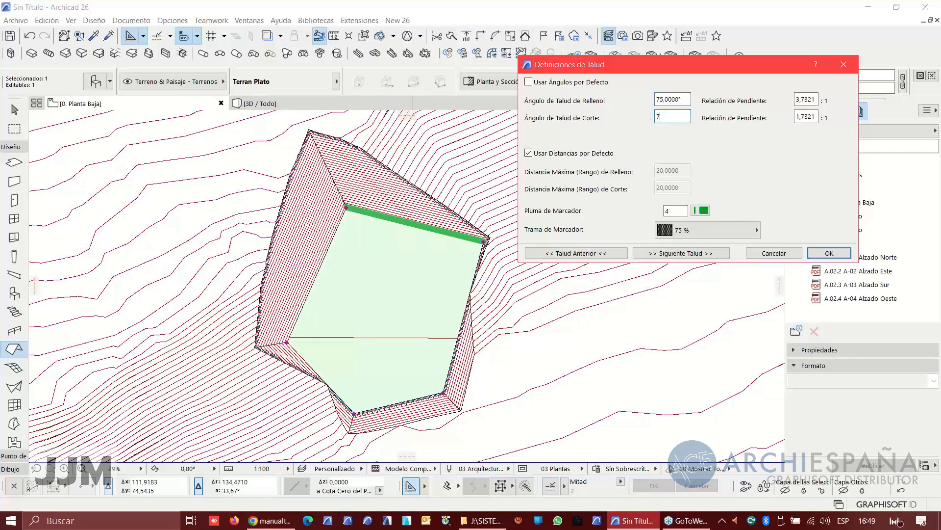
text(5)
click(705, 253)
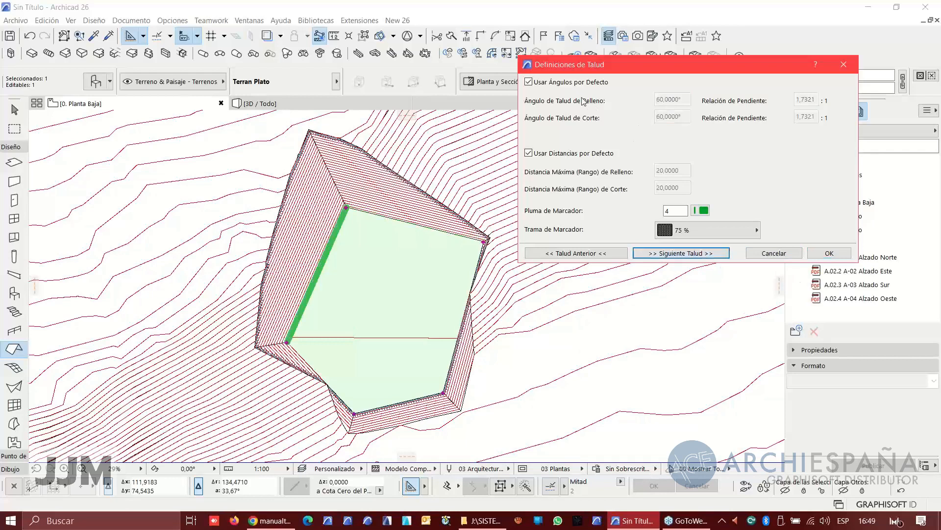
Step: Turn off the default angles for the pentagon's west slope and set its cut slope angle to 30°
click(529, 82)
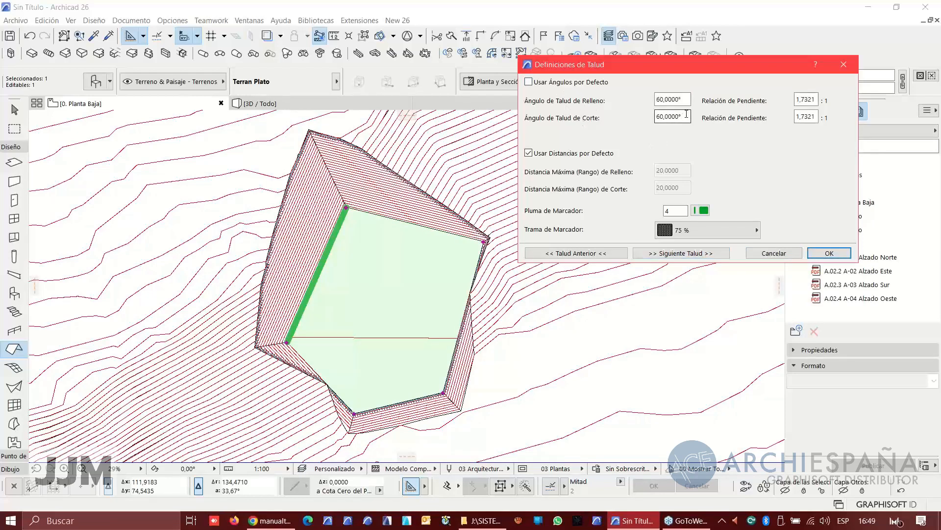
text(30)
click(699, 253)
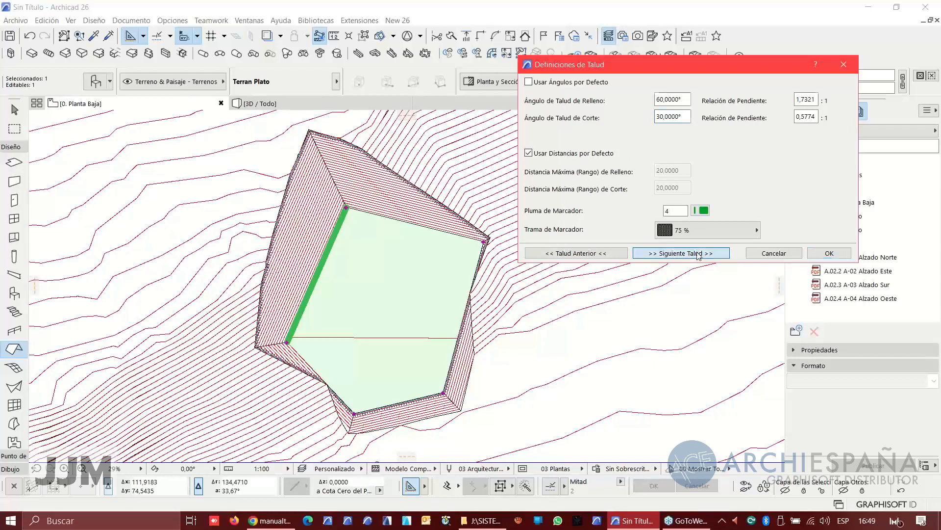
Step: Give the pentagon's southwest slope its own 50° fill and 40° cut slope angles, and apply the slope definitions
click(570, 84)
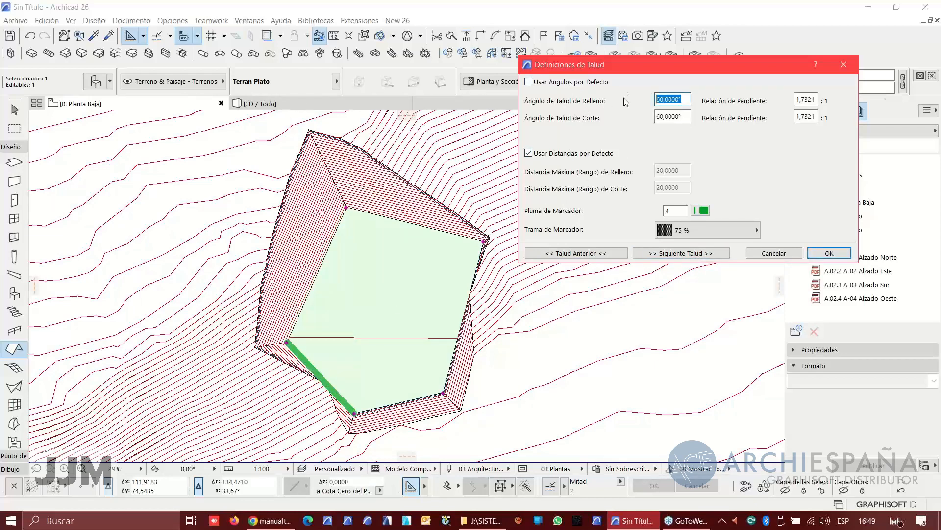
text(45)
key(Tab)
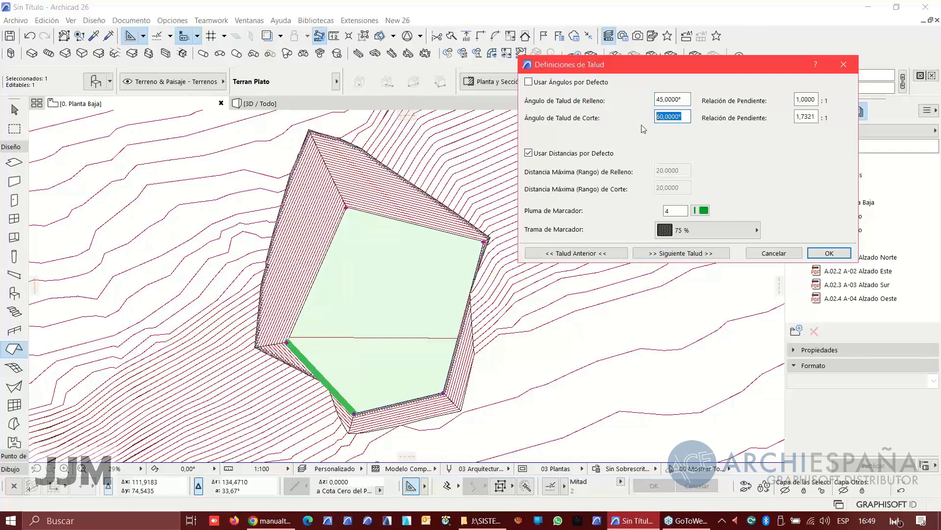
text(45)
key(Tab)
click(684, 115)
text(40)
click(683, 99)
text(50)
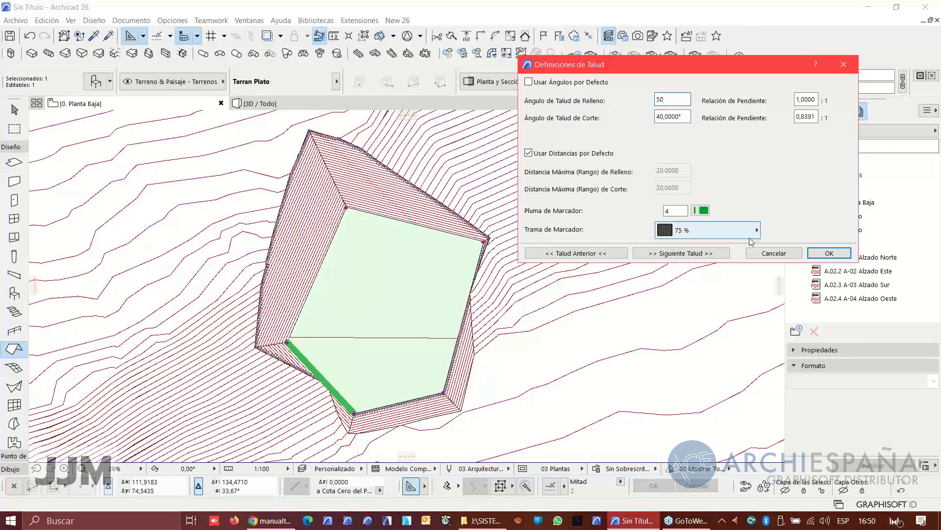
click(821, 252)
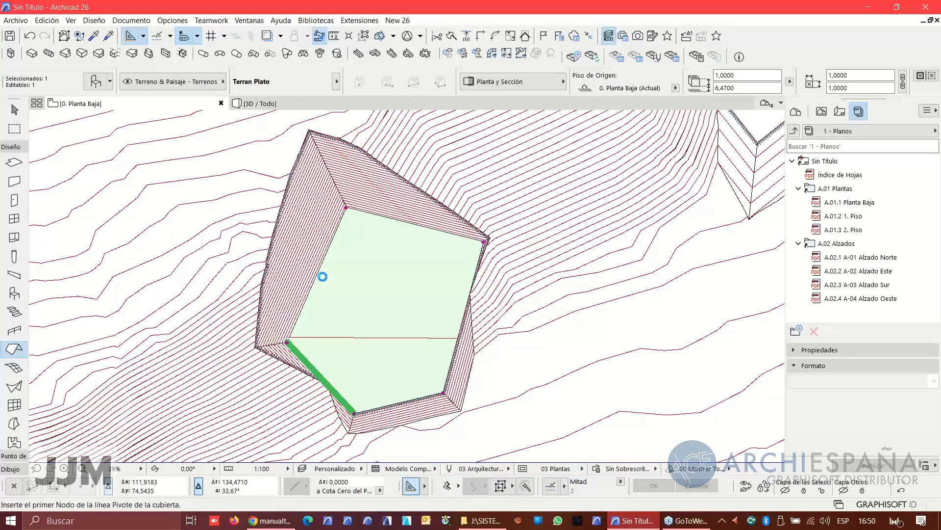
Step: Inspect the pentagonal area's regenerated slopes in plan and from several 3D angles, comparing them with the square area
scroll(323, 276, down, 3)
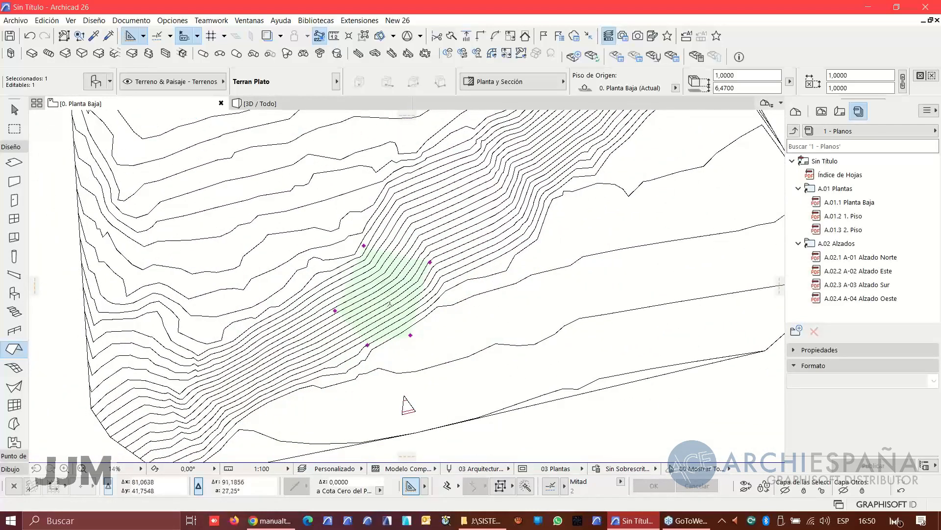
scroll(380, 307, down, 2)
scroll(391, 306, up, 2)
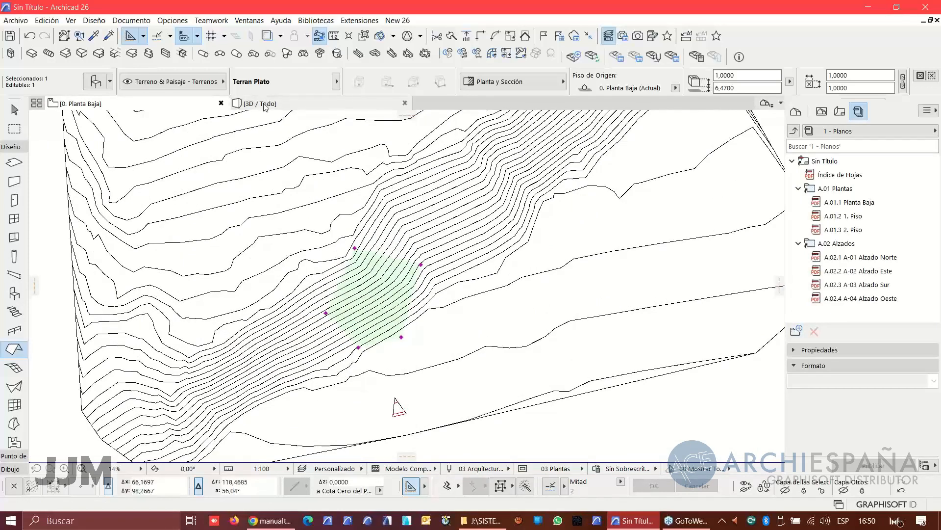
mouse_move(265, 107)
click(284, 232)
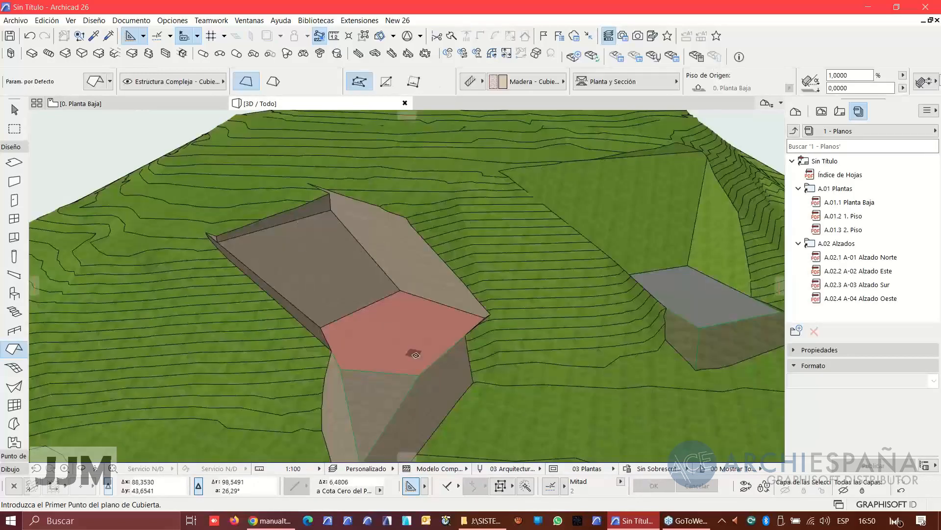
scroll(416, 355, down, 1)
middle_drag(416, 358, 426, 321)
middle_drag(407, 348, 417, 285)
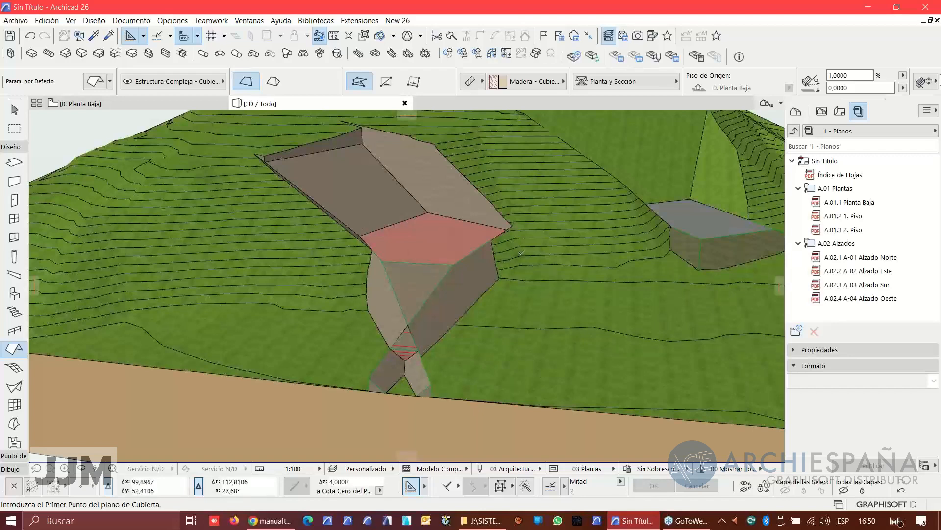
shift+middle_drag(427, 265, 546, 275)
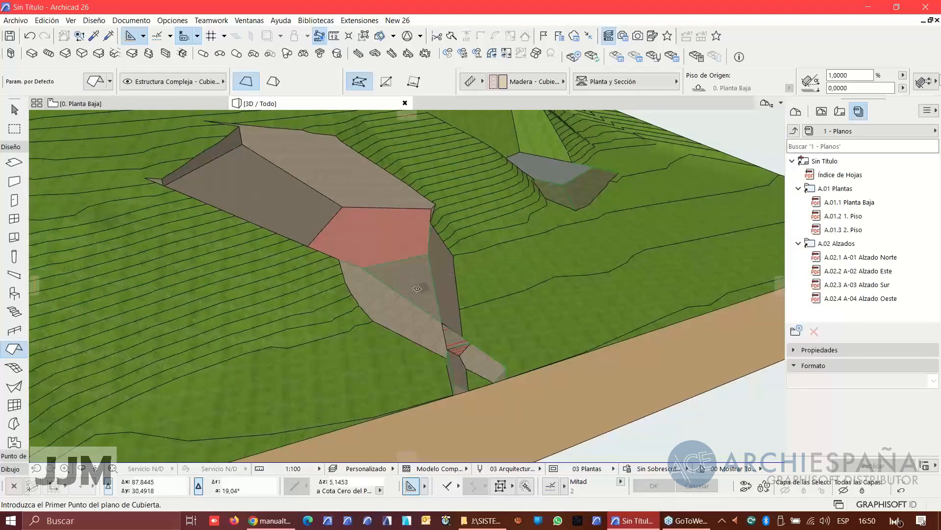
middle_drag(564, 172, 316, 312)
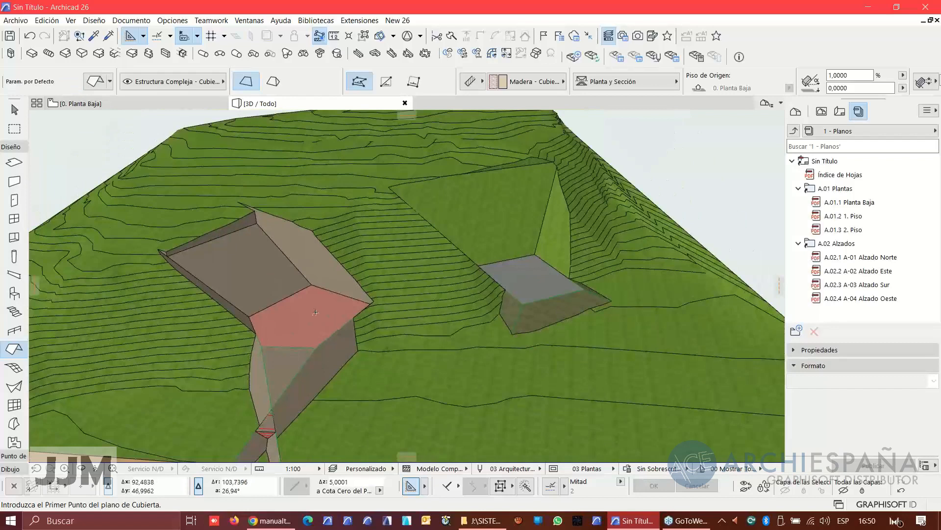
Step: Undo the pentagonal area's per-side slope changes and reselect only that levelled area in the ground floor plan
click(30, 36)
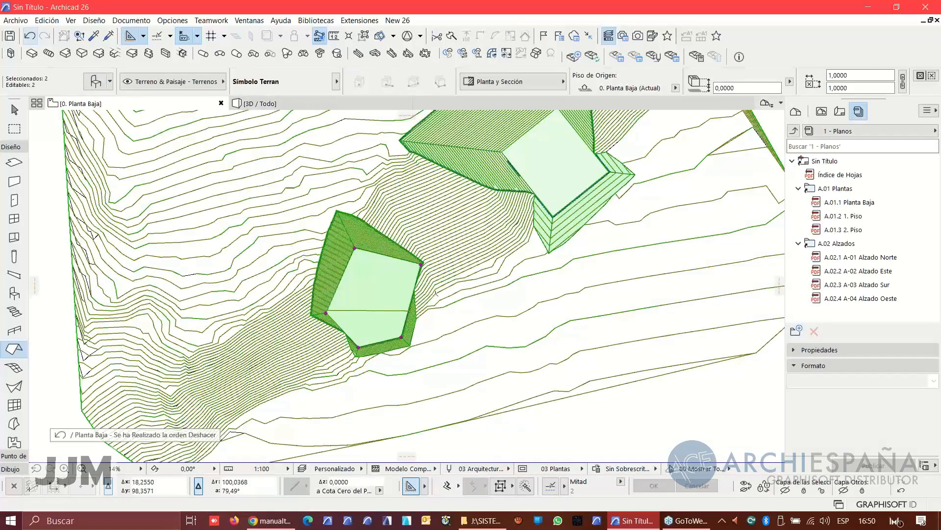
key(Escape)
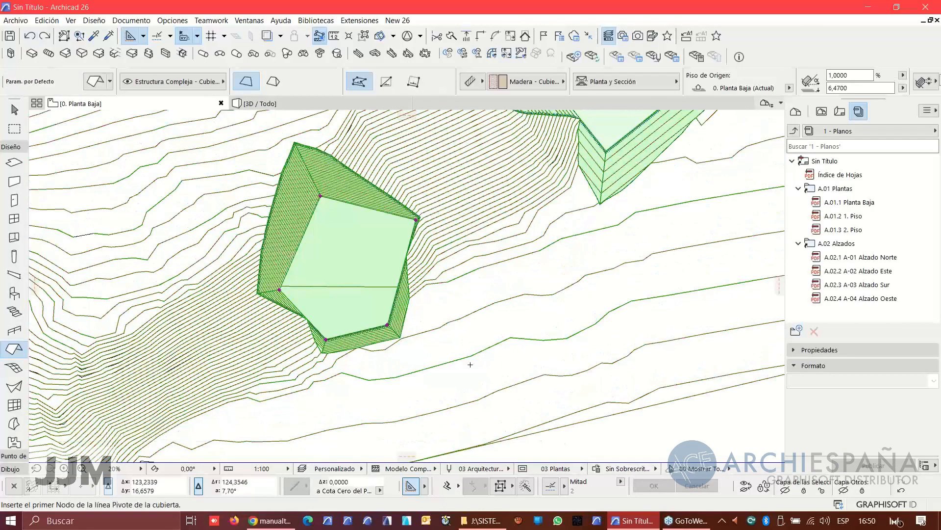
shift+click(389, 327)
scroll(389, 284, up, 3)
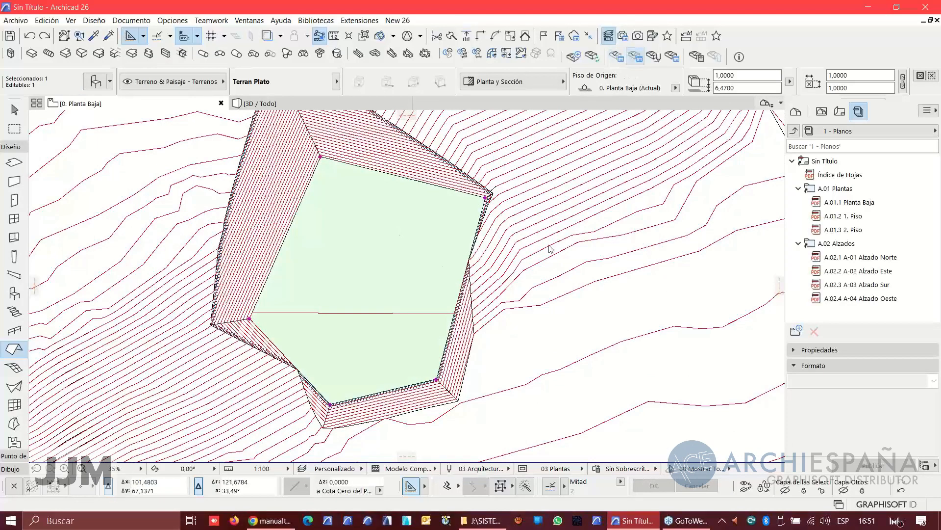
Step: Reopen the pentagonal area's slope definitions and replace the default fill slope angle on its east side with a custom one
click(524, 272)
click(566, 82)
click(685, 98)
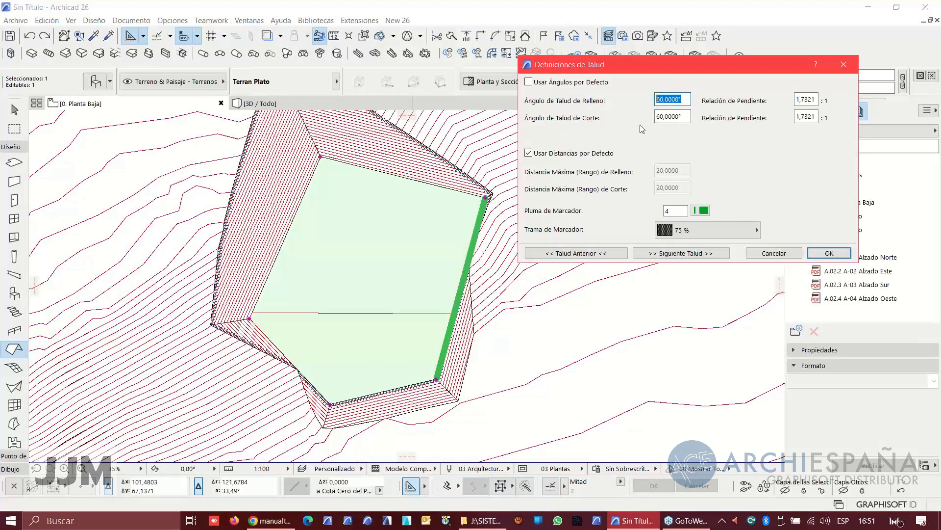
text(3,)
click(672, 254)
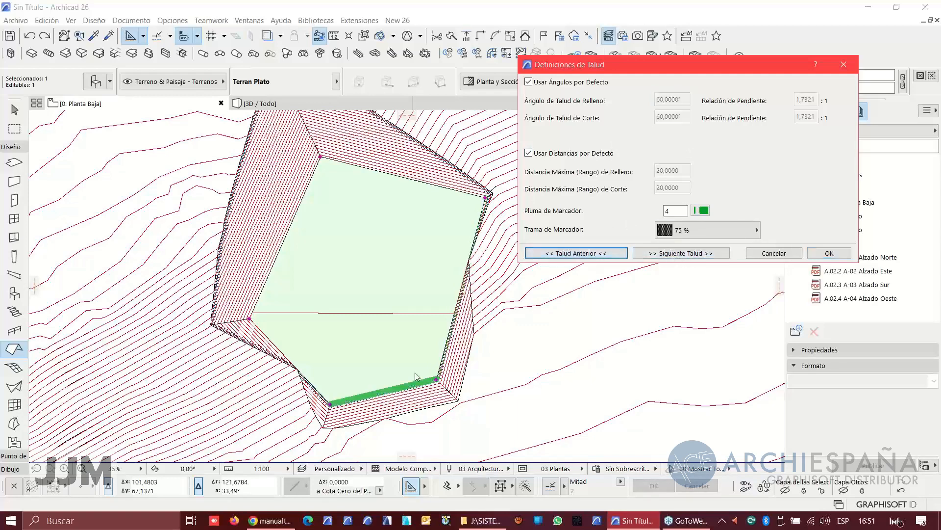
Step: Give the pentagon's south slope a custom fill angle and its west slope a 30° cut angle, and apply the slope definitions
click(554, 82)
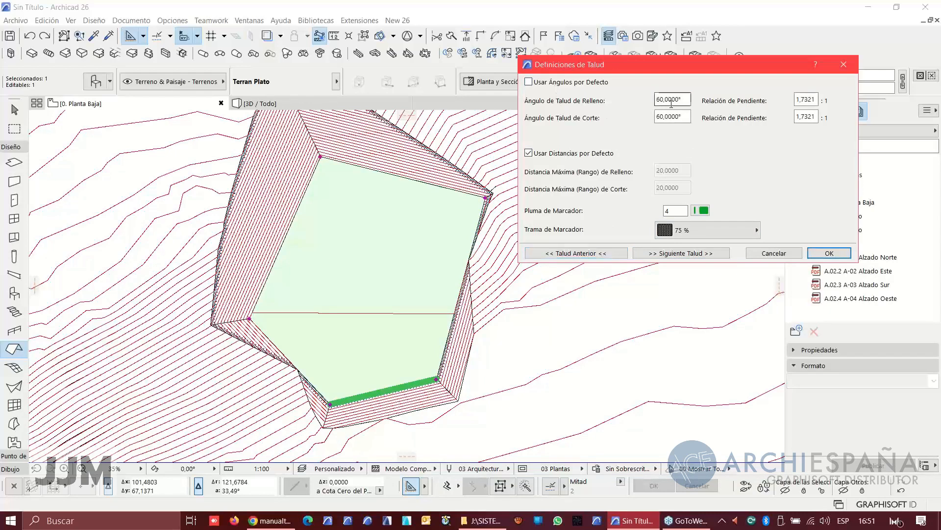
text(1)
click(602, 254)
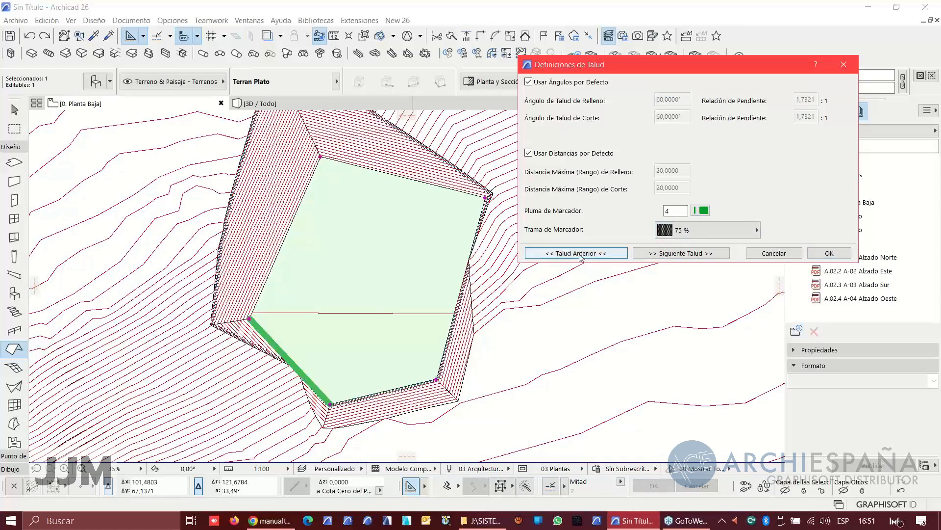
click(580, 255)
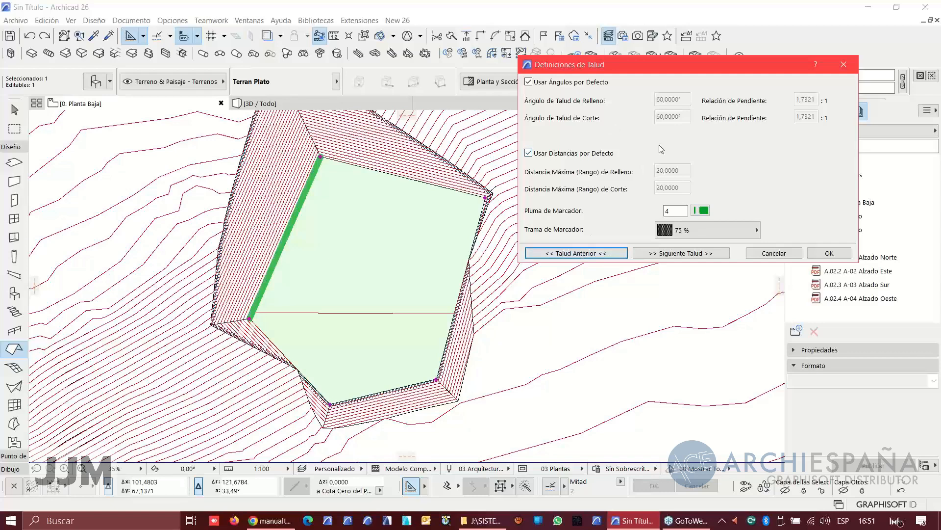
click(528, 82)
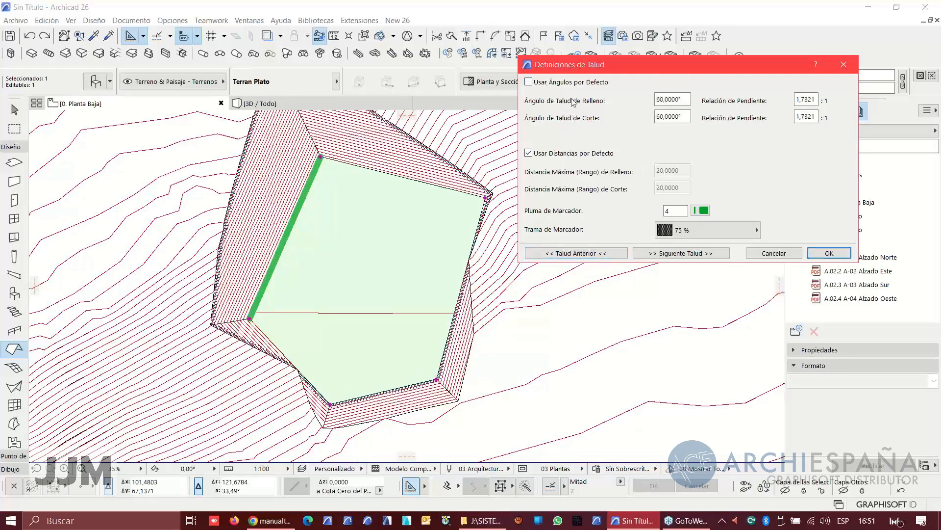
double_click(687, 116)
text(30)
click(829, 252)
Step: Check the pentagon's regenerated slopes in 3D, undo the applied slope angles, and reselect only the pentagonal area in plan
key(F3)
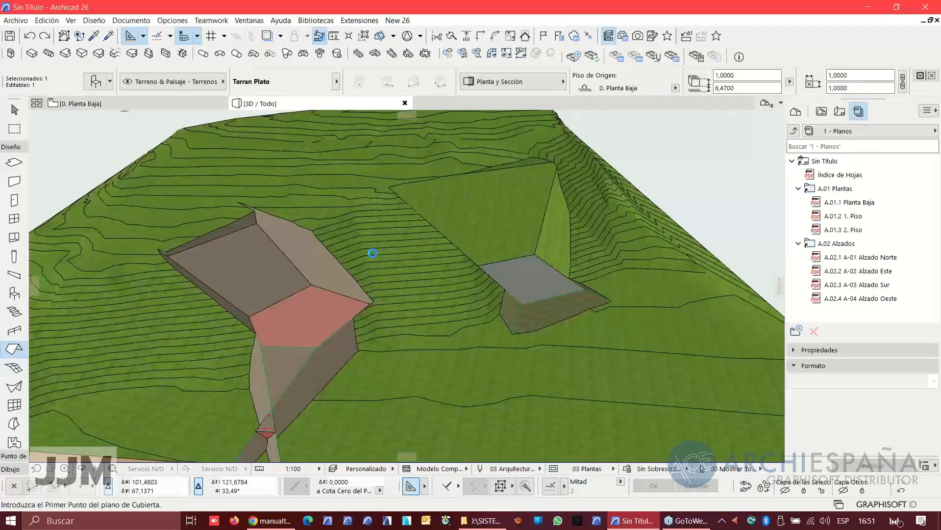
key(F2)
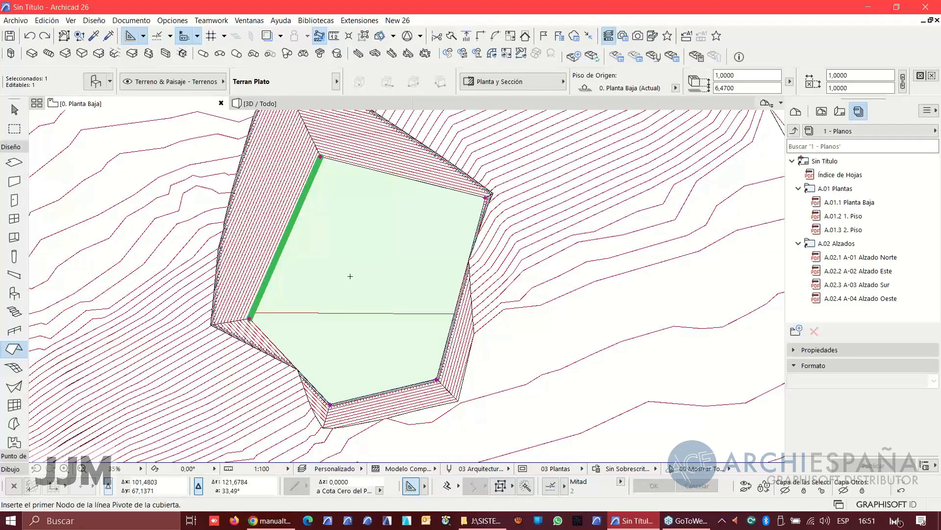
key(F3)
key(Escape)
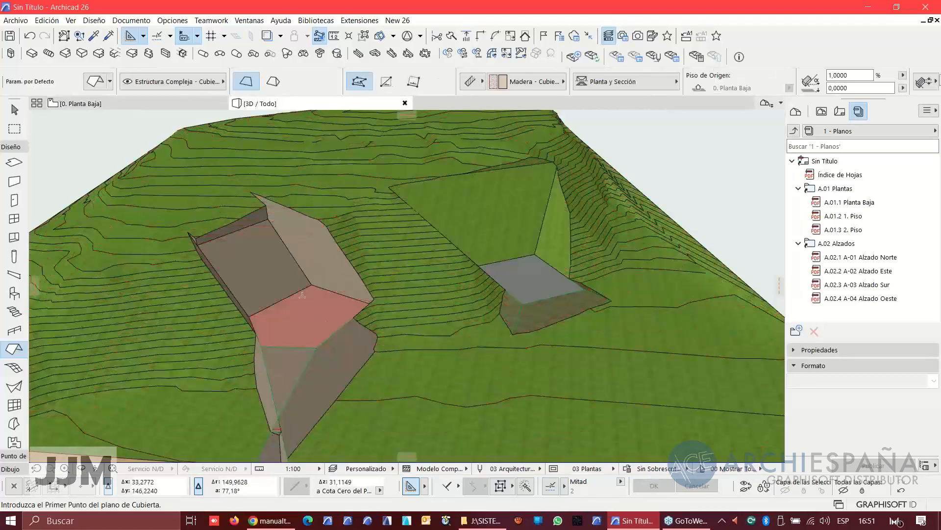
scroll(285, 334, down, 3)
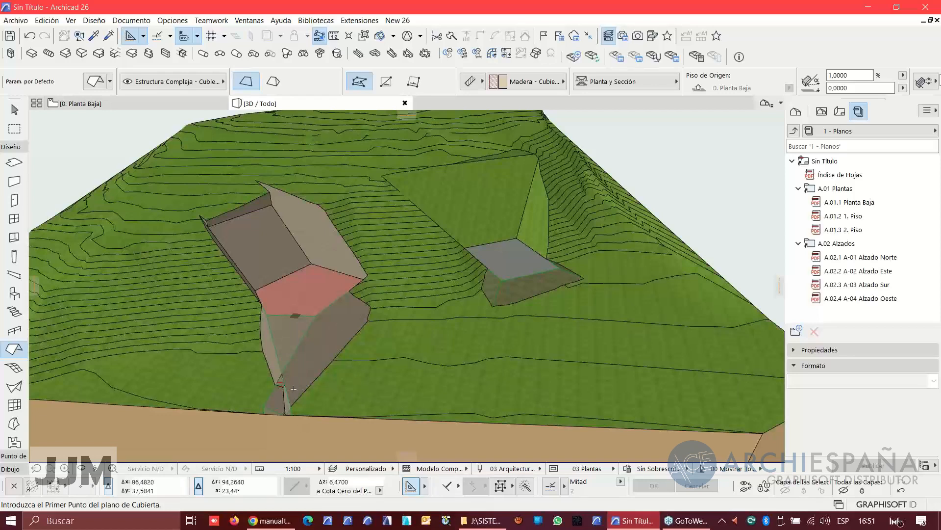
click(30, 35)
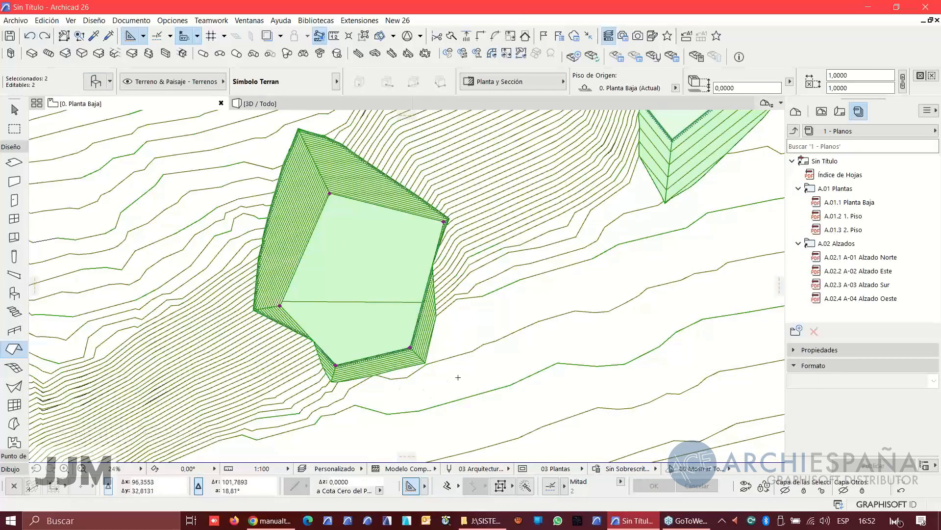
key(Escape)
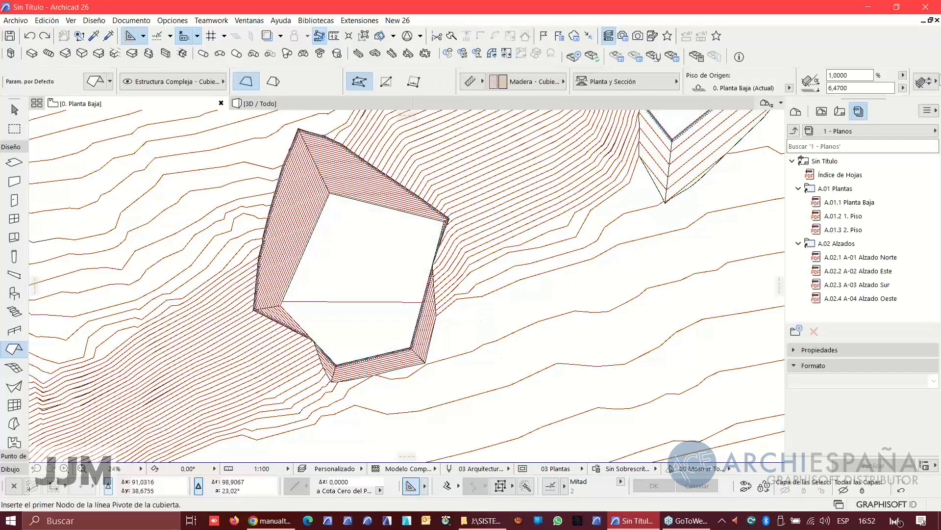
shift+click(408, 350)
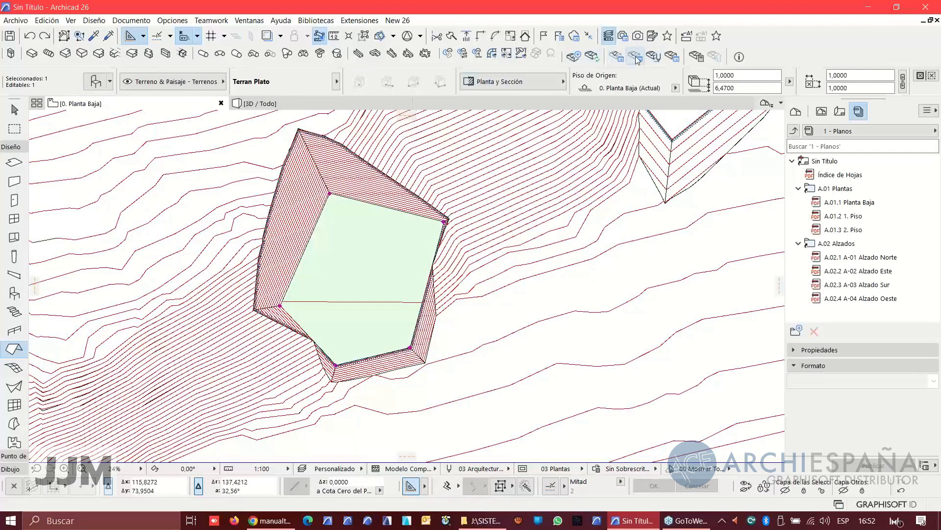
Step: Open the pentagon's slope definitions, set a custom 30° fill slope angle on its south side only, and apply it
click(452, 271)
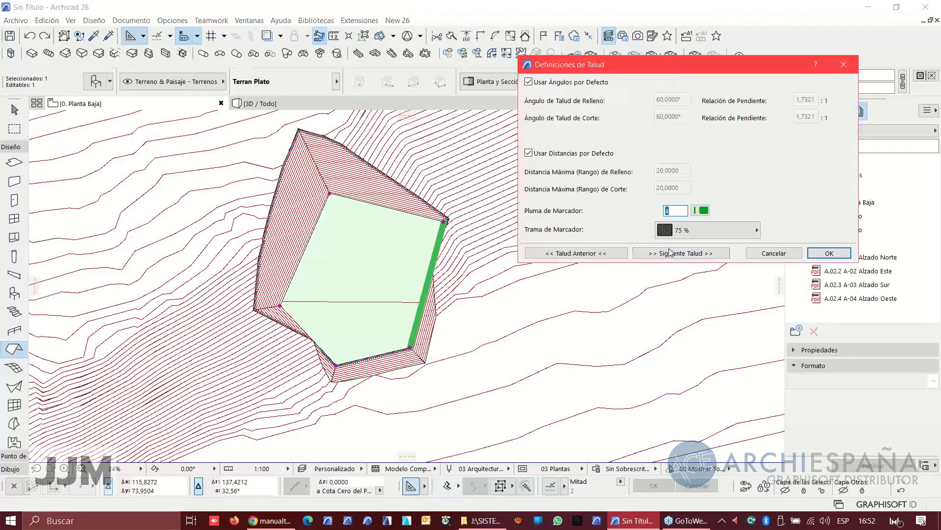
click(591, 253)
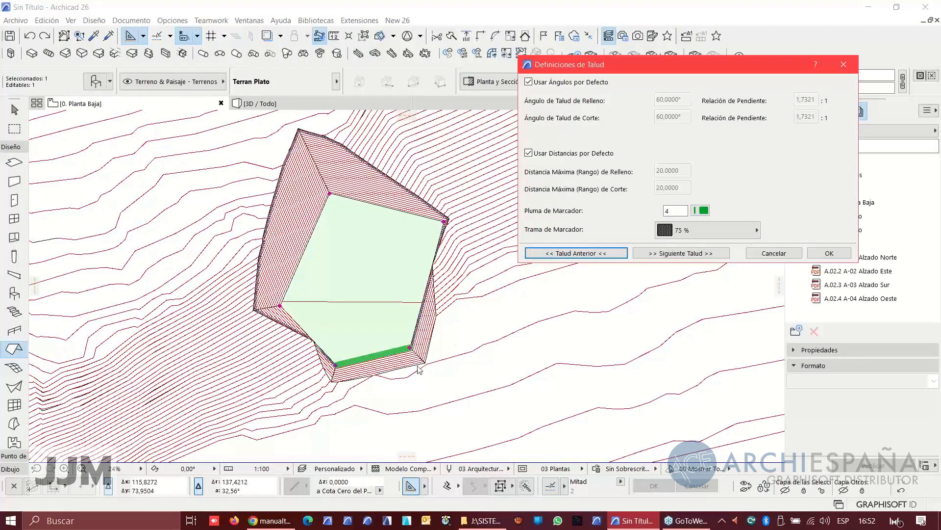
click(536, 84)
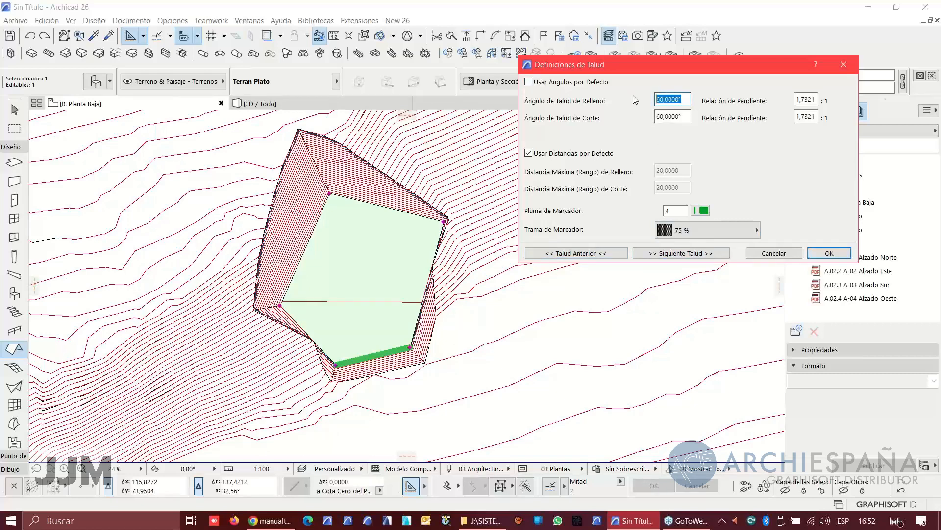
text(3)
key(BackSpace)
text(10)
double_click(680, 100)
text(30)
click(815, 256)
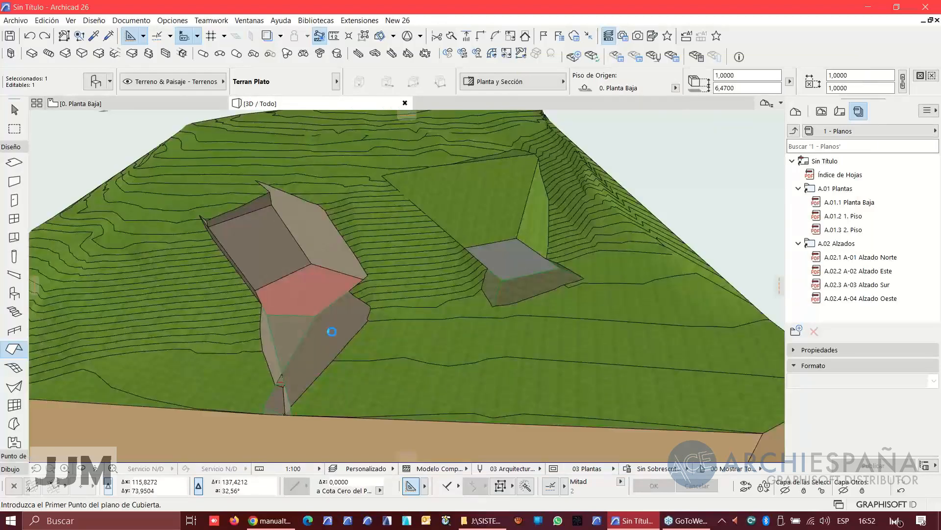
key(F2)
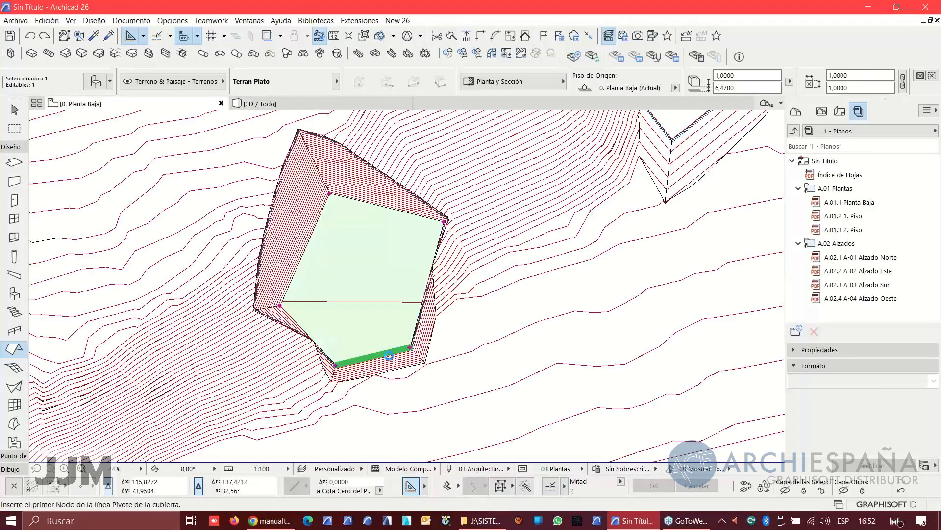
click(389, 355)
scroll(393, 363, down, 1)
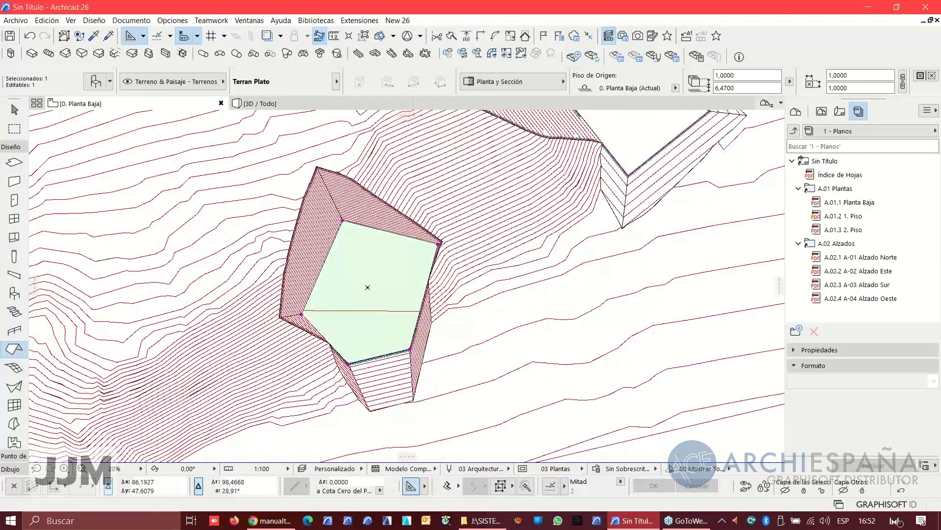
Step: Reopen the pentagon's slope definitions and set a custom 30° cut slope angle on its west side
click(95, 81)
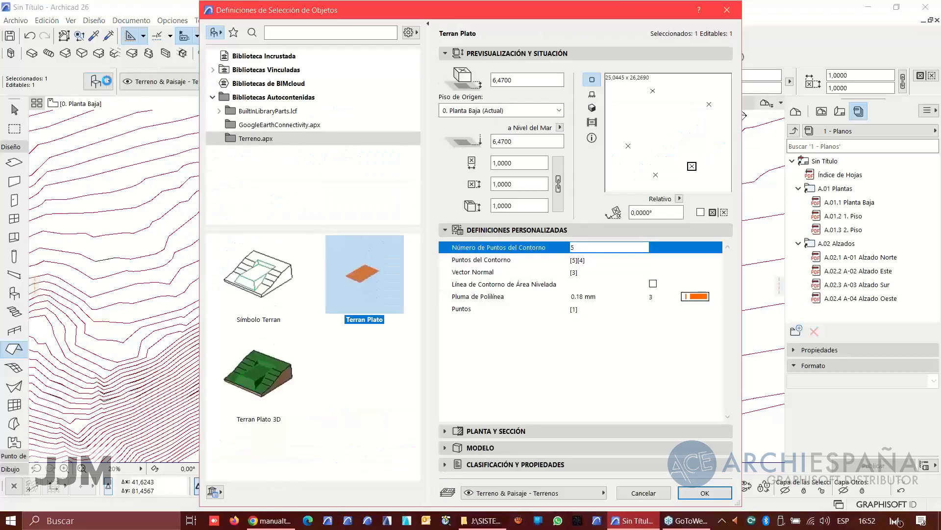
click(652, 494)
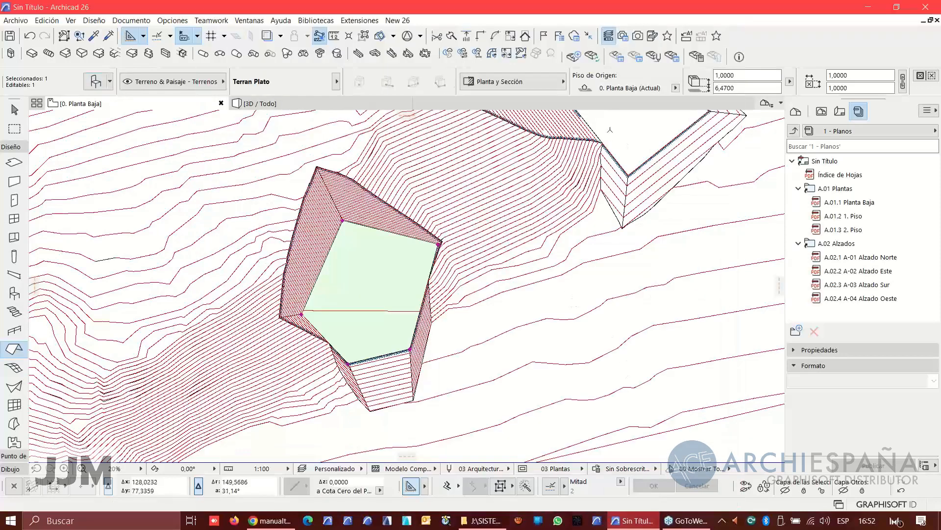
click(619, 59)
click(441, 254)
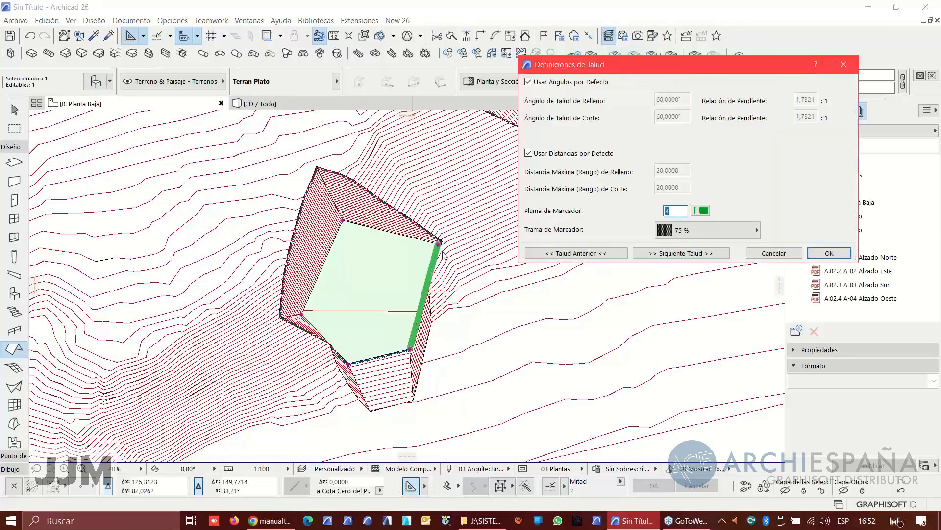
click(592, 253)
click(593, 254)
click(593, 253)
click(563, 82)
click(685, 116)
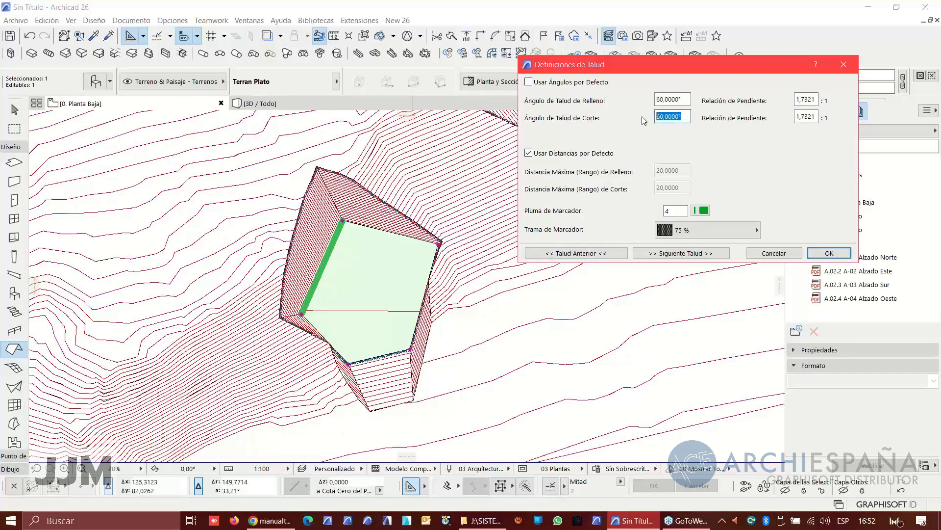
text(30)
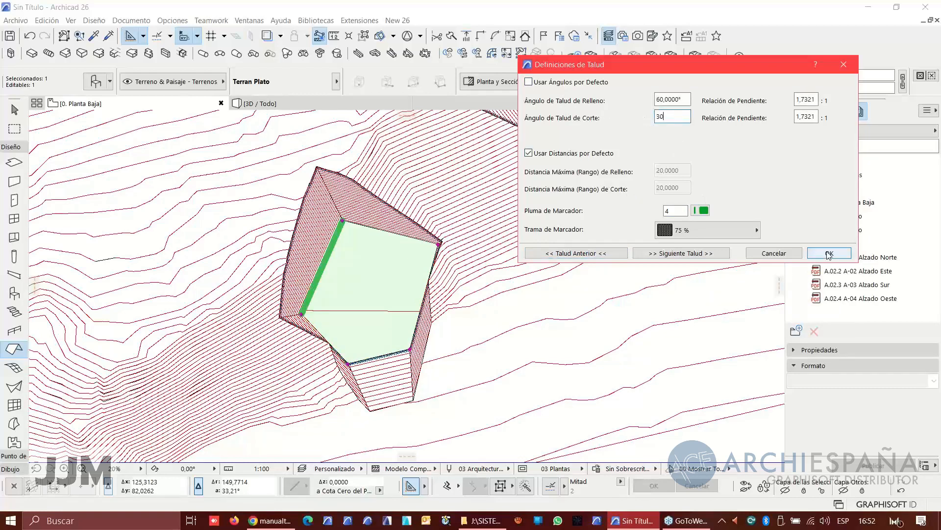
Step: Set the pentagon's southwest slope to custom 45° fill and 45° cut angles, and apply the slope definitions
click(667, 253)
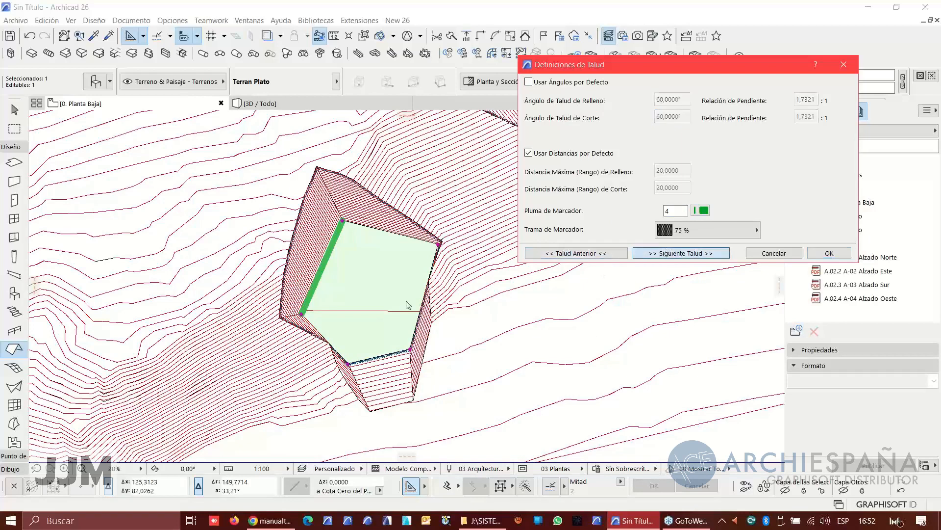
click(329, 335)
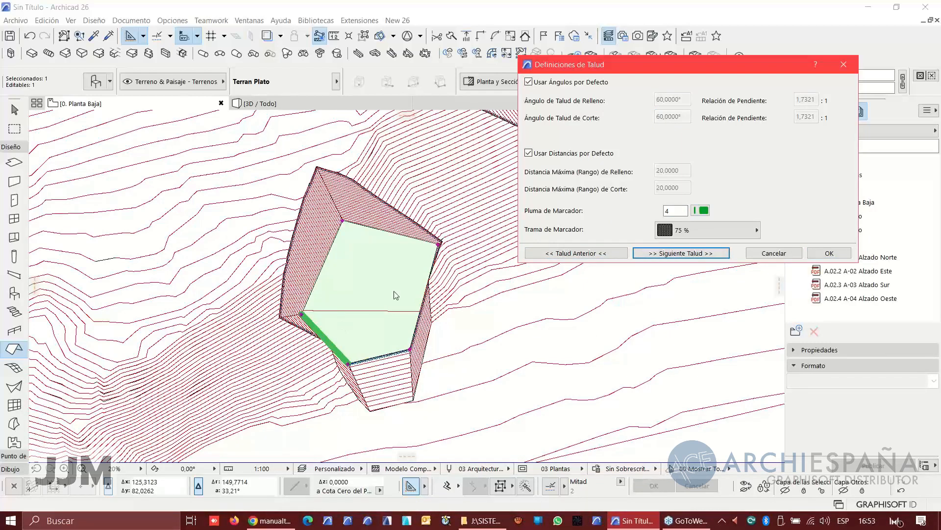
click(559, 83)
drag(684, 96, 636, 100)
text(4)
double_click(673, 117)
text(45)
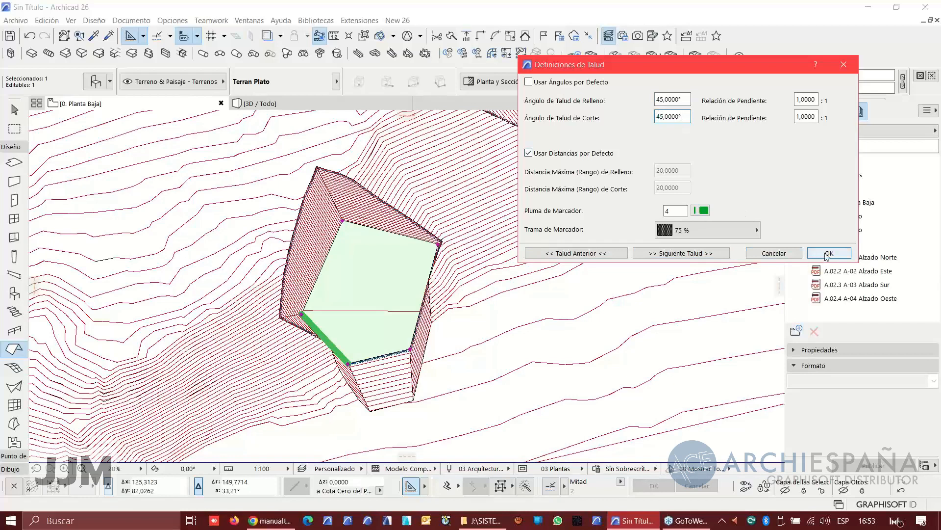
click(828, 254)
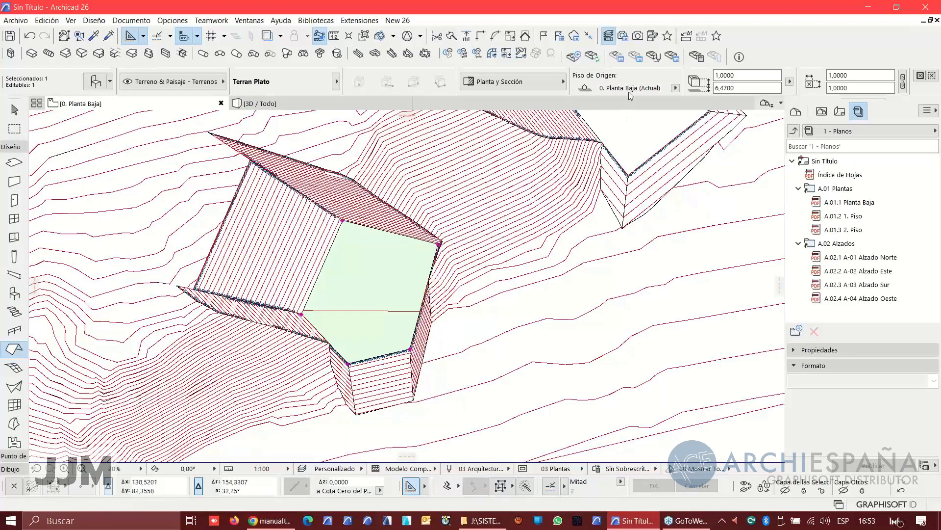
Step: Override the default distances on the pentagon's west slope with a maximum cut distance of 40, and apply it
click(361, 299)
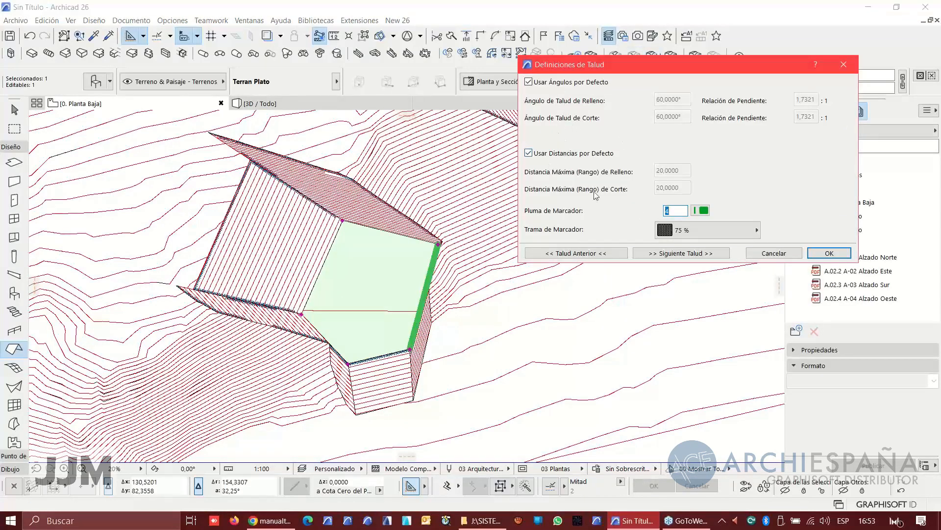
click(593, 253)
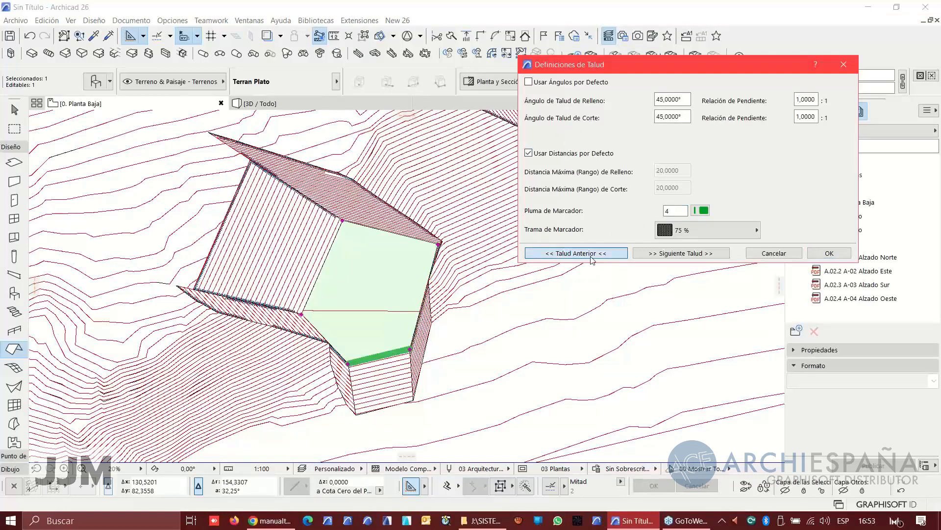
click(591, 257)
click(590, 257)
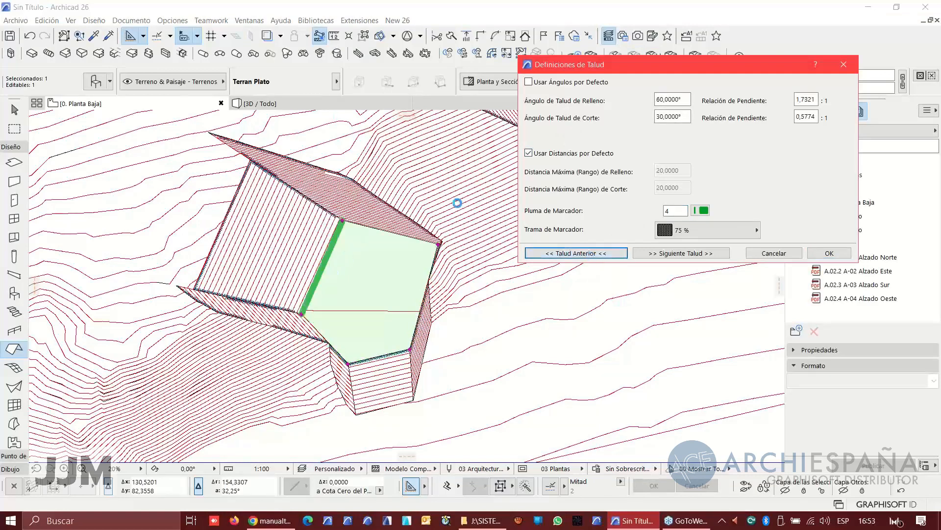
click(545, 155)
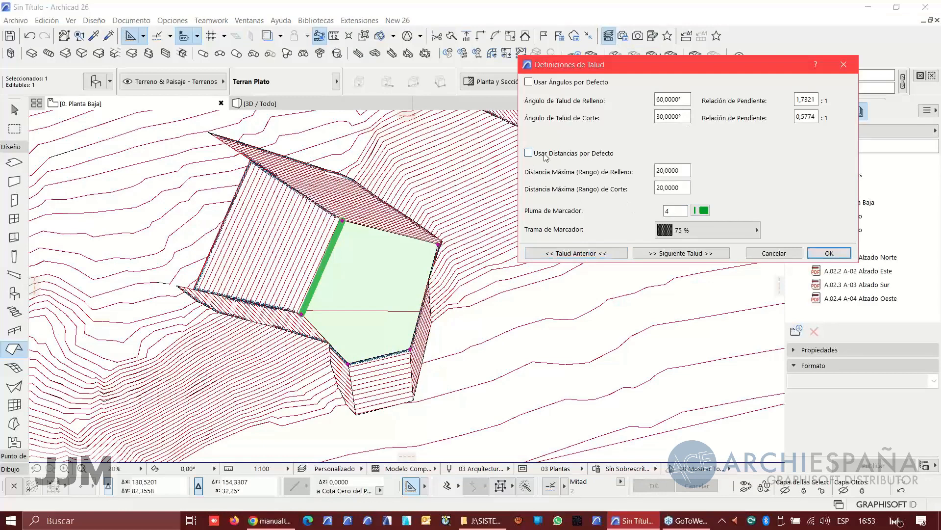
drag(685, 184, 628, 189)
text(40)
click(830, 253)
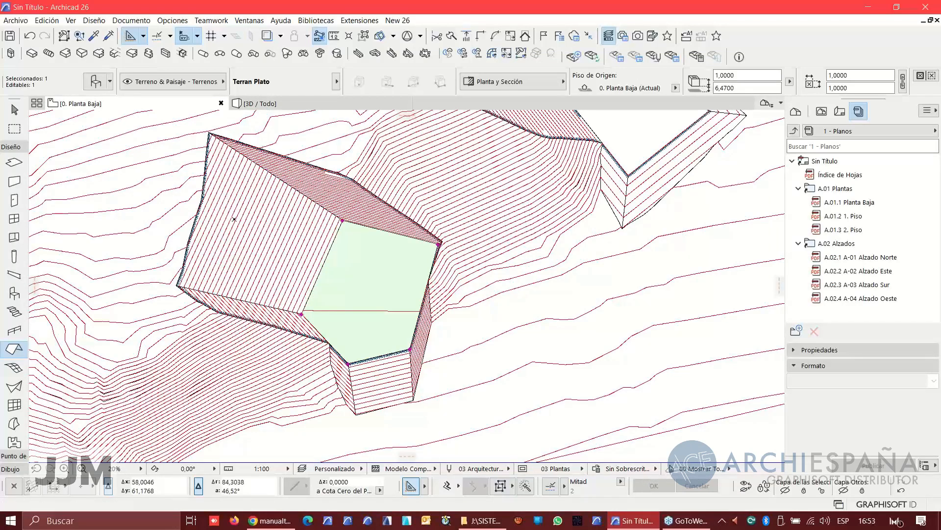
Step: Inspect the pentagonal area's regenerated cut and fill slopes in 3D from several angles and distances
click(299, 104)
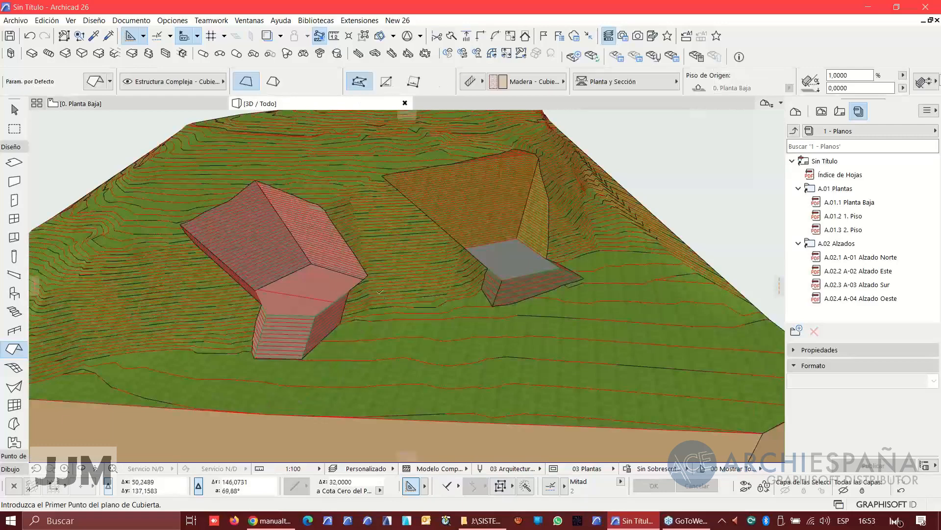
shift+middle_drag(347, 316, 271, 282)
scroll(373, 305, up, 2)
scroll(370, 318, up, 2)
scroll(362, 303, down, 1)
middle_drag(362, 310, 338, 388)
middle_drag(339, 389, 372, 306)
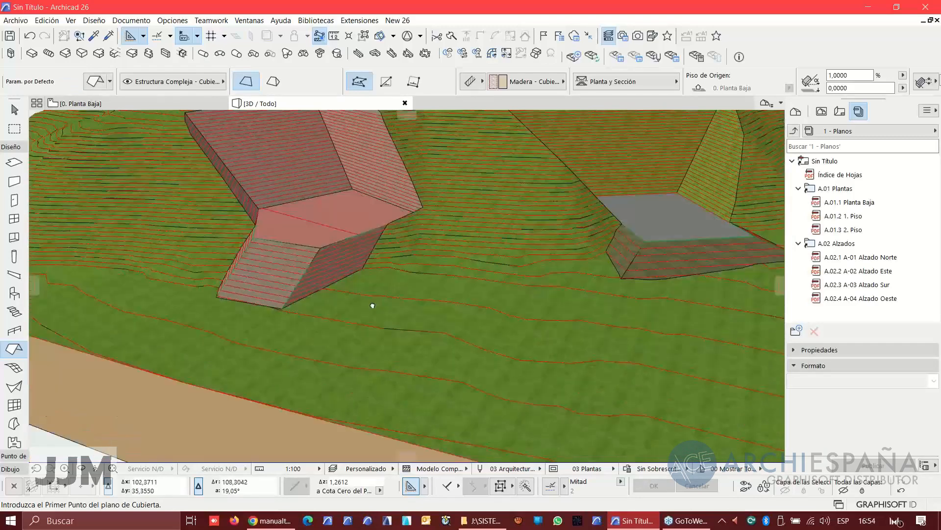
scroll(336, 343, down, 1)
shift+middle_drag(295, 391, 374, 351)
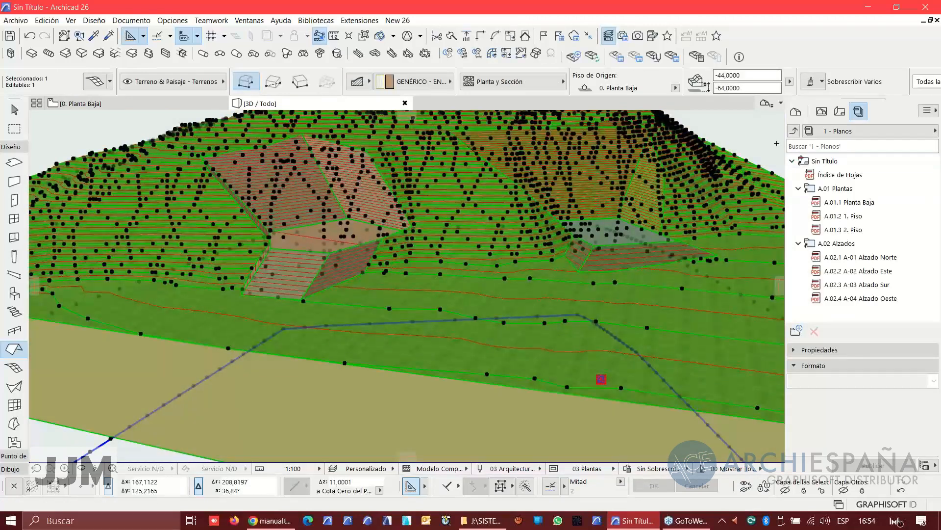
Step: Isolate the selected terrain mesh in 3D so only the graded terrain with both levelled areas is displayed
right_click(745, 132)
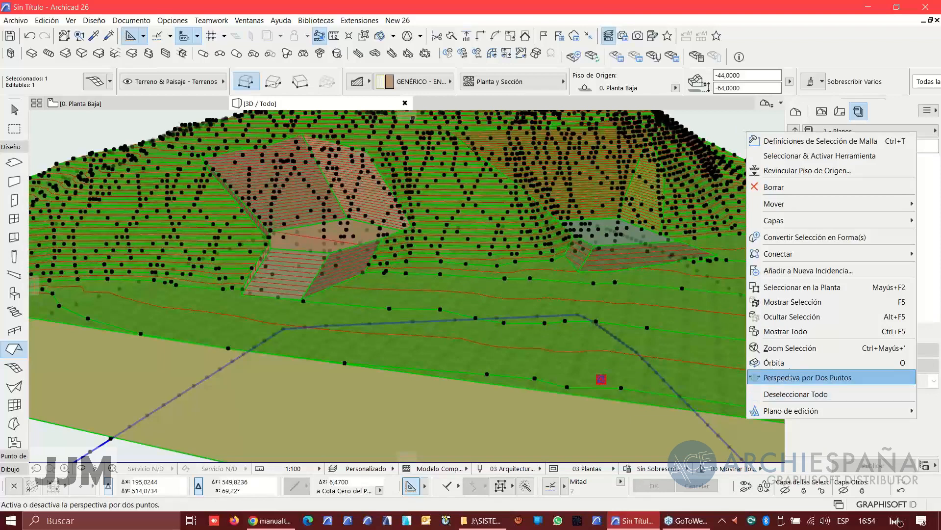
click(791, 301)
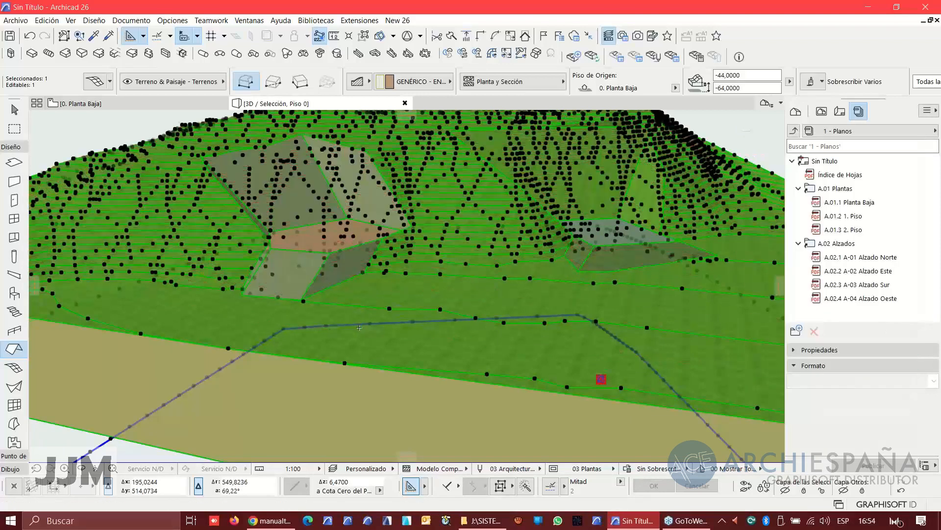
scroll(348, 331, down, 2)
middle_drag(349, 331, 494, 364)
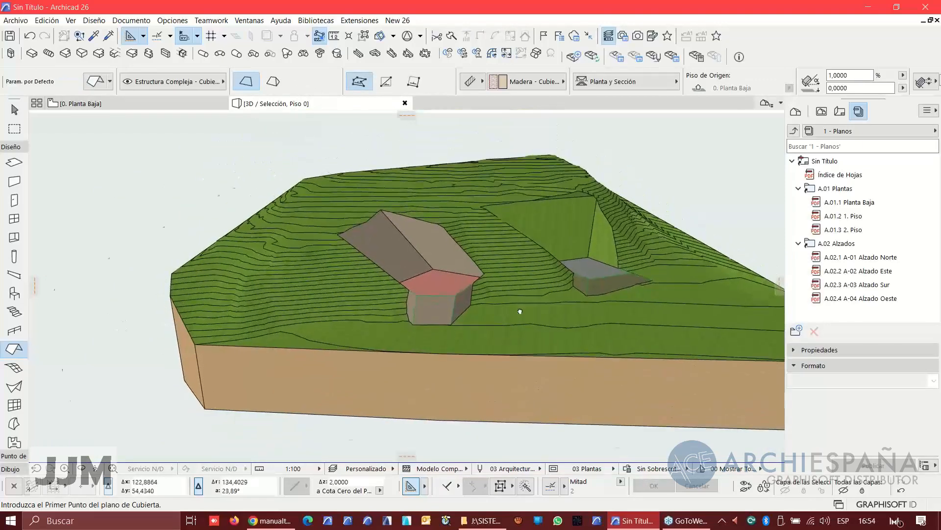
scroll(491, 292, up, 3)
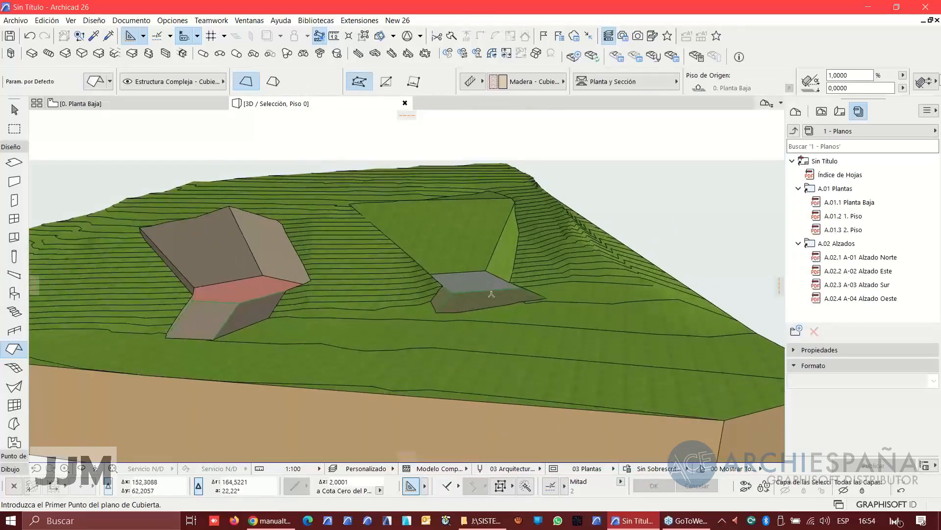